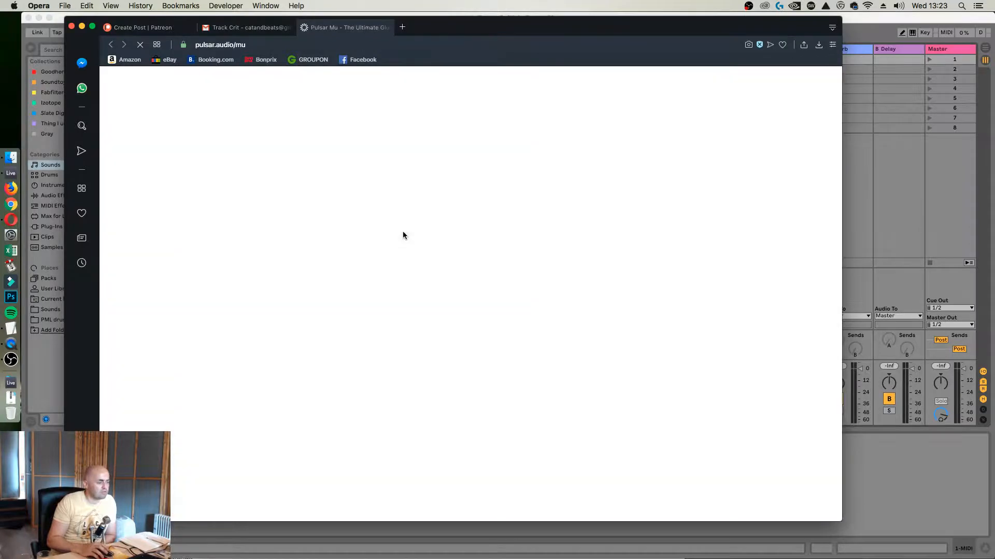
Open the DynOne link from the Track Crit email and view the Pulsar Mu and DynOne product pages
{"action": "left_click", "coordinate": [252, 27]}
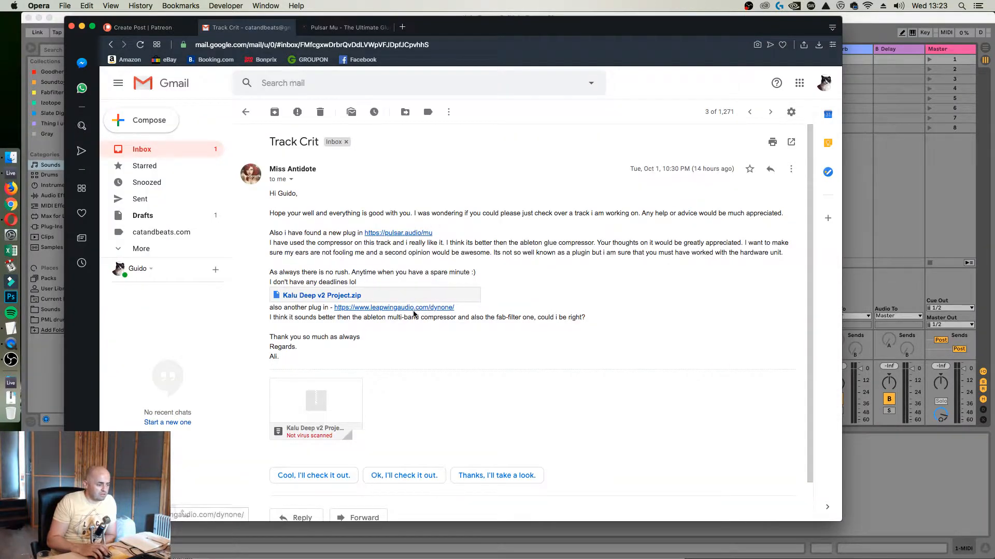
{"action": "left_click", "coordinate": [420, 308]}
{"action": "left_click", "coordinate": [425, 27]}
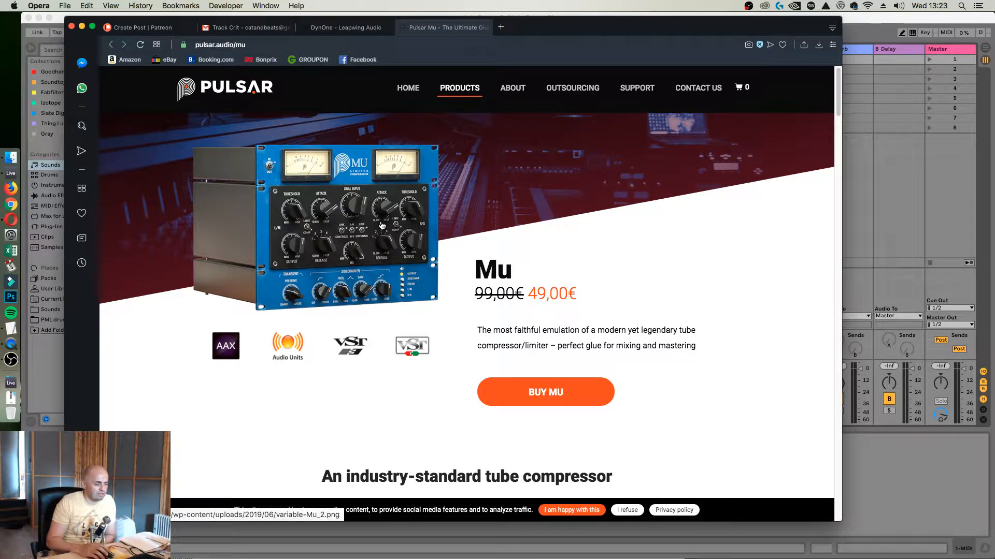
{"action": "left_click", "coordinate": [346, 27]}
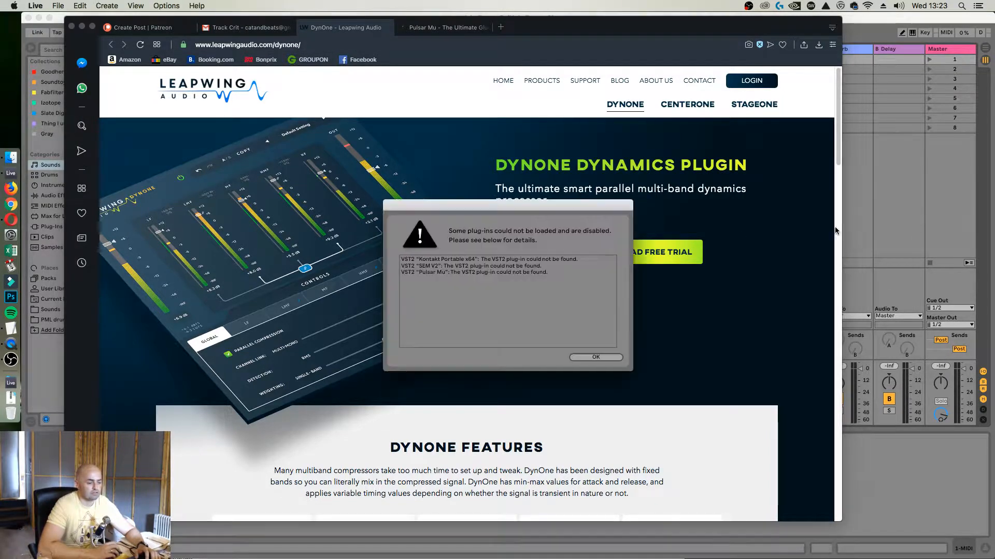
In Ableton Live, dismiss the disabled plug-ins warning and delete Tonal Balance Control from the Master track
{"action": "left_click", "coordinate": [613, 357]}
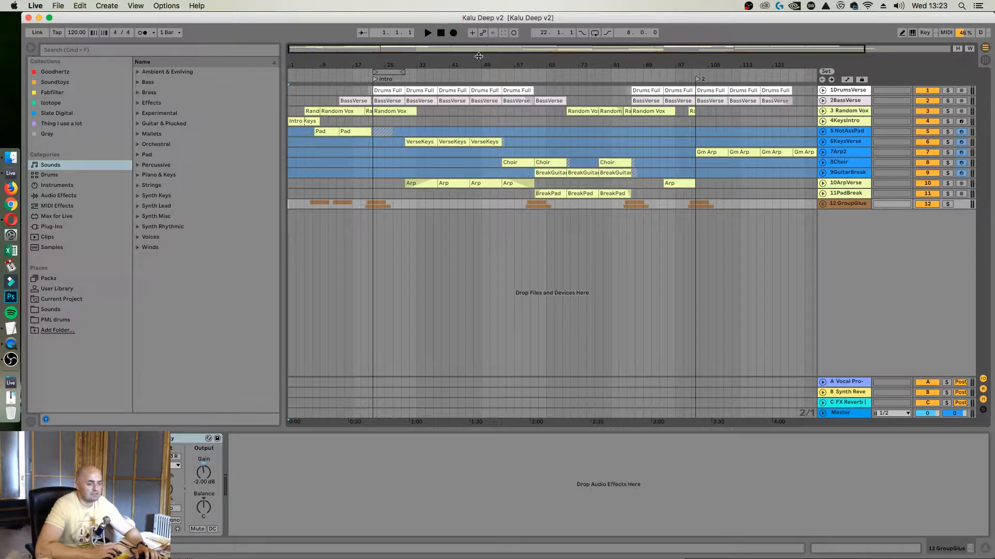
{"action": "left_click", "coordinate": [840, 413]}
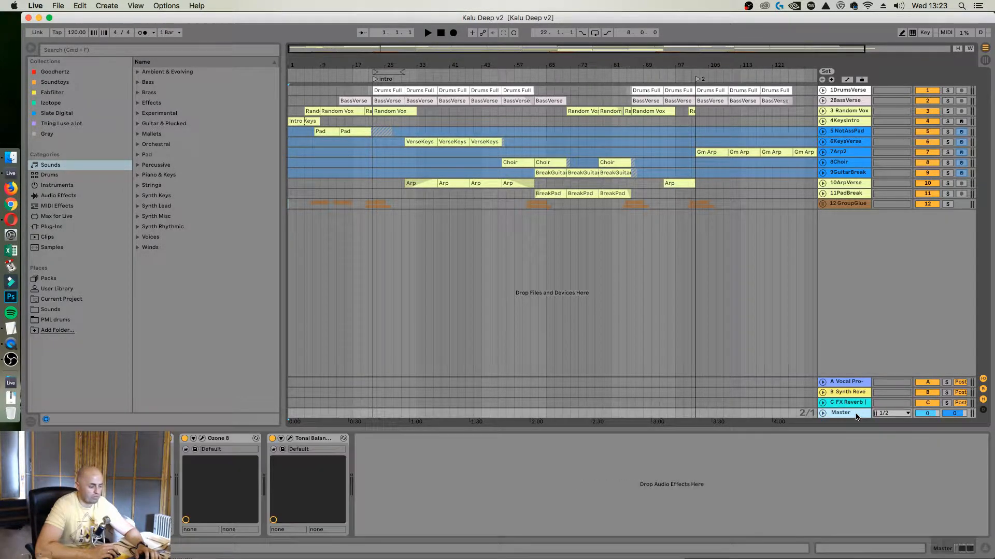
{"action": "left_click", "coordinate": [309, 441]}
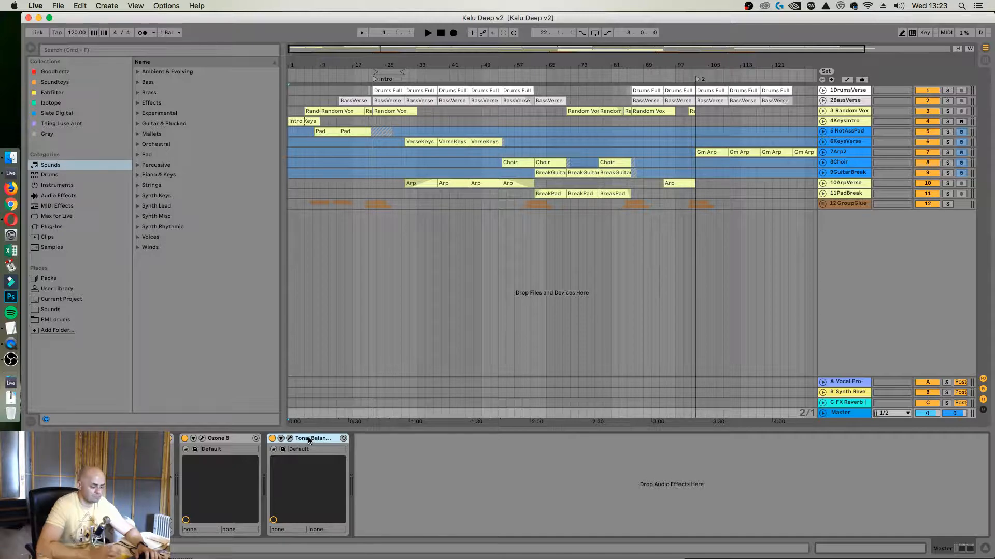
{"action": "key", "text": "Delete"}
Start playback, search all results for 670, and add PuigChild 670 Stereo to the Master track ahead of the Ozone 8 devices
{"action": "key", "text": "space"}
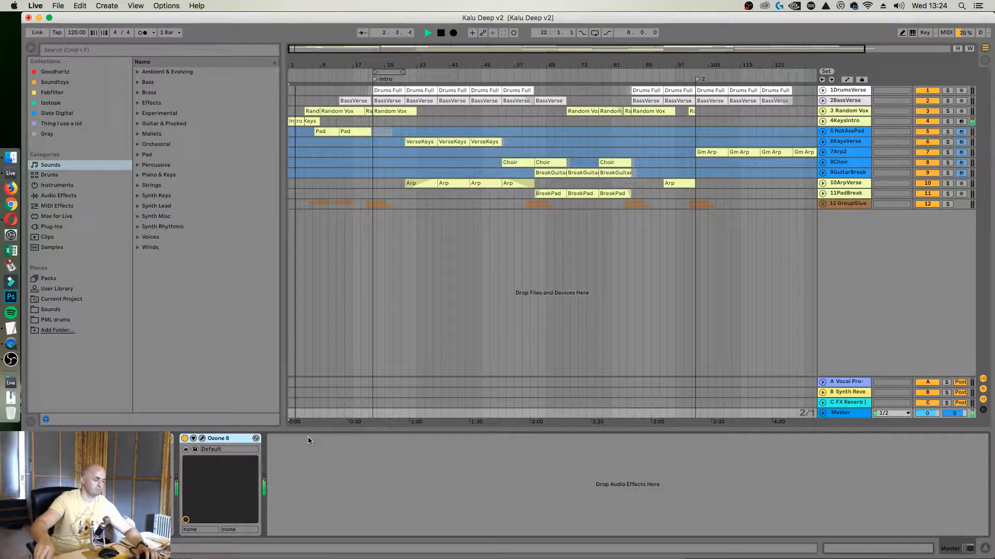
{"action": "left_click", "coordinate": [235, 50]}
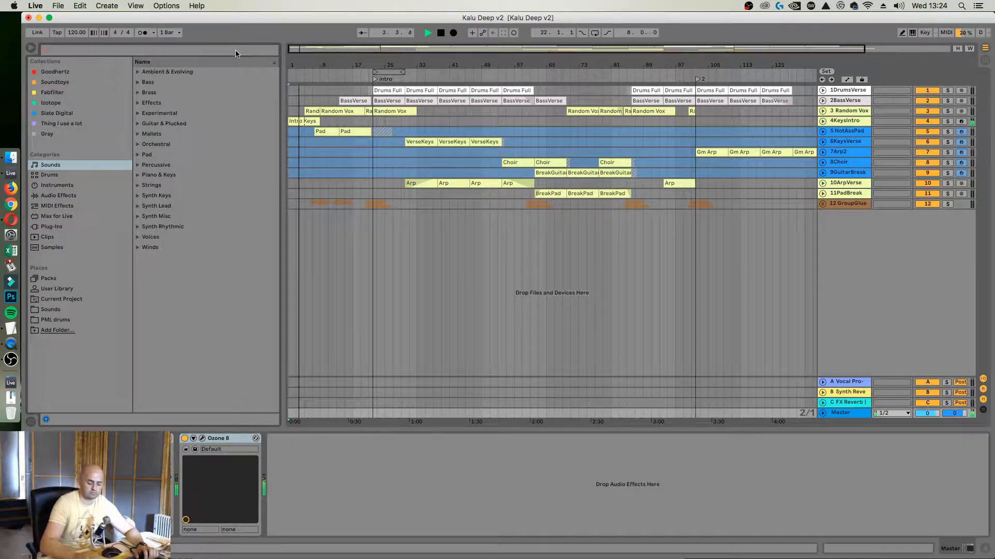
{"action": "type", "text": "670"}
{"action": "left_click", "coordinate": [46, 259]}
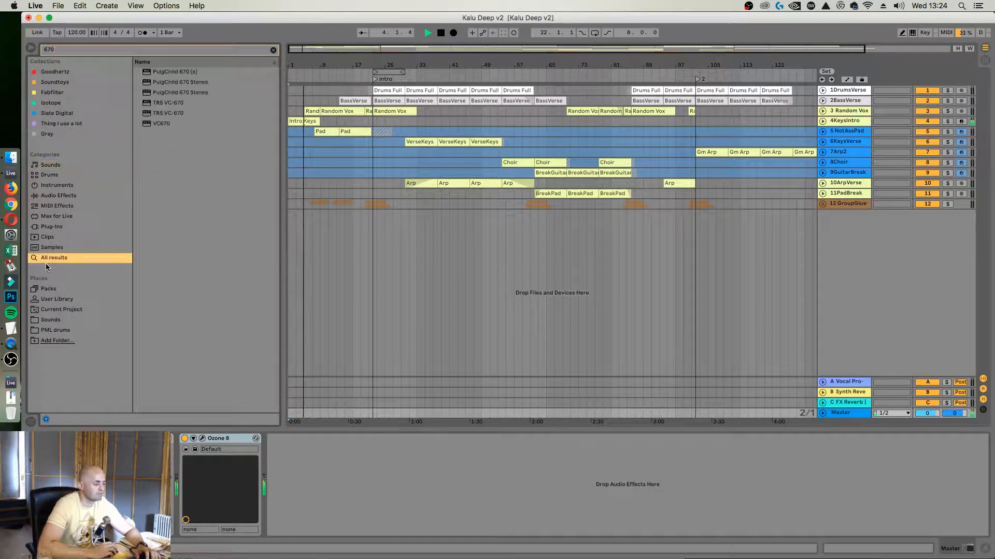
{"action": "left_click", "coordinate": [160, 94]}
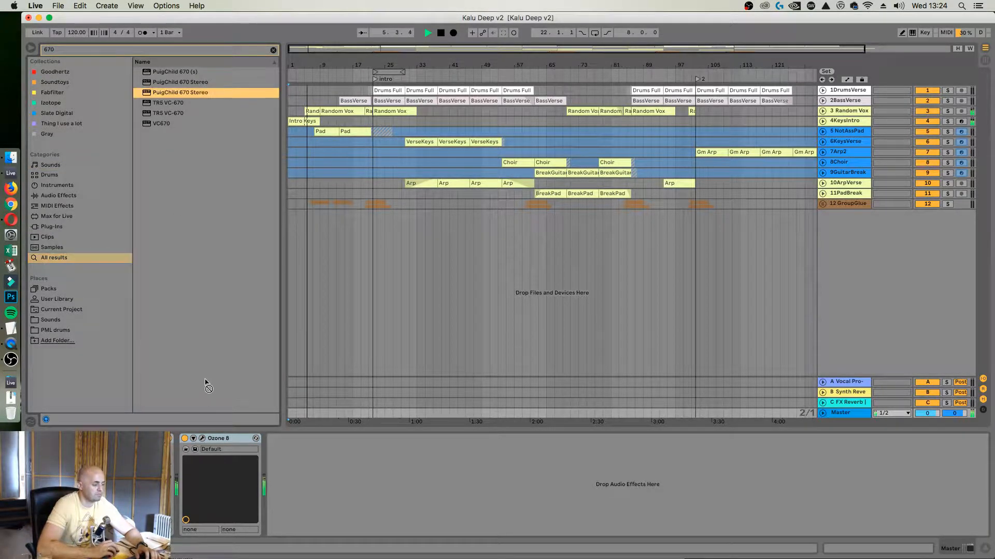
{"action": "left_click_drag", "start_coordinate": [160, 94], "coordinate": [172, 481]}
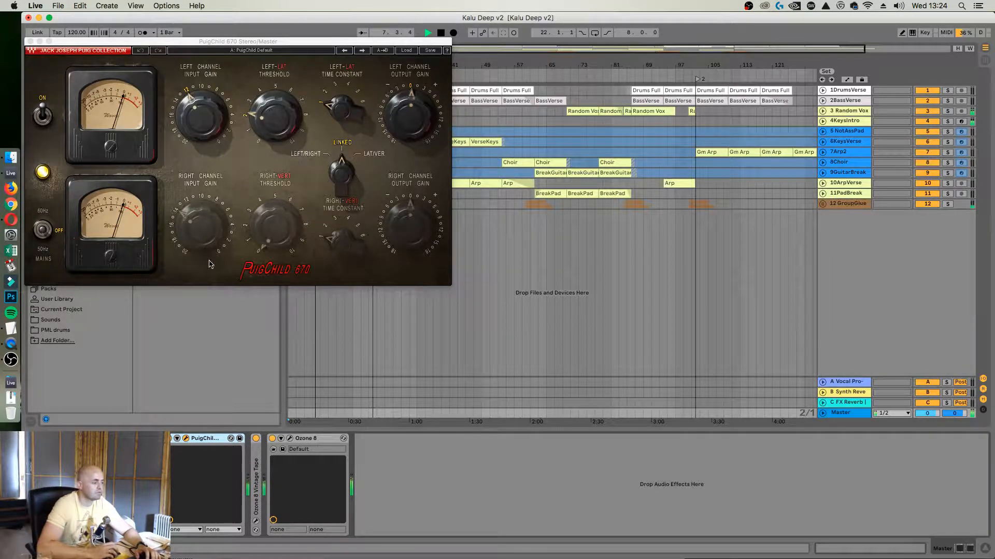
{"action": "left_click_drag", "start_coordinate": [168, 44], "coordinate": [465, 106]}
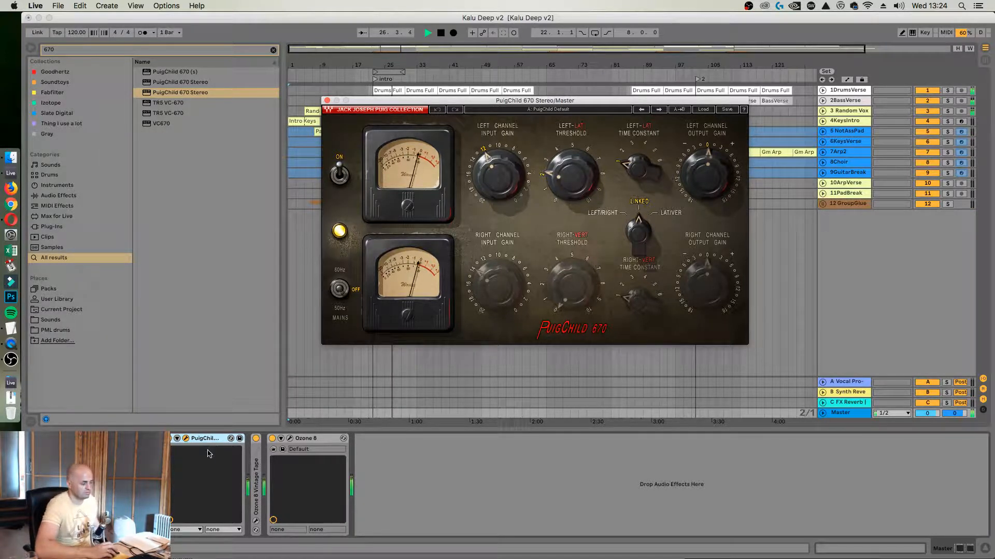
Try the PuigChild 670's left time constant at settings up to 6 during playback, and return it to 1
{"action": "left_click", "coordinate": [170, 443]}
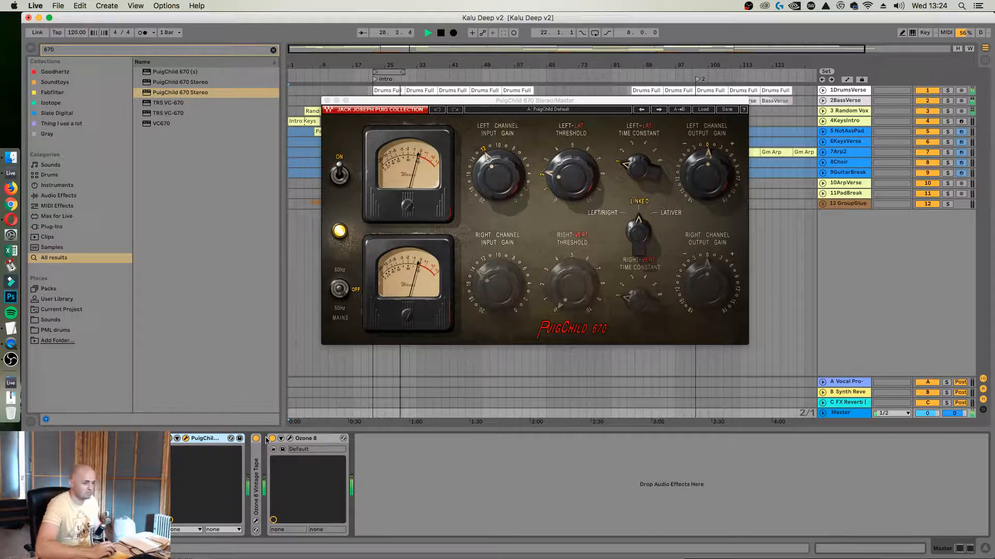
{"action": "left_click", "coordinate": [638, 169]}
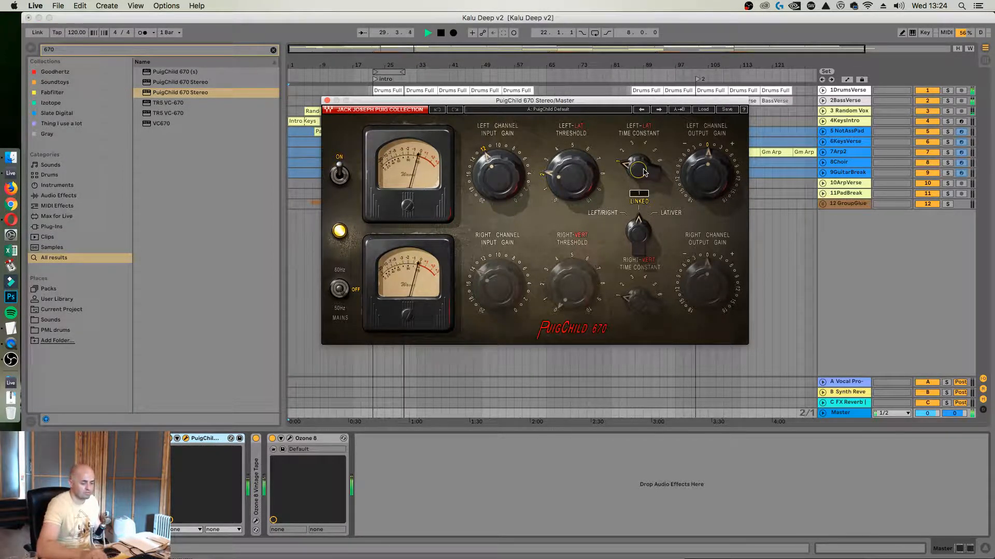
{"action": "left_click_drag", "start_coordinate": [643, 170], "coordinate": [644, 159]}
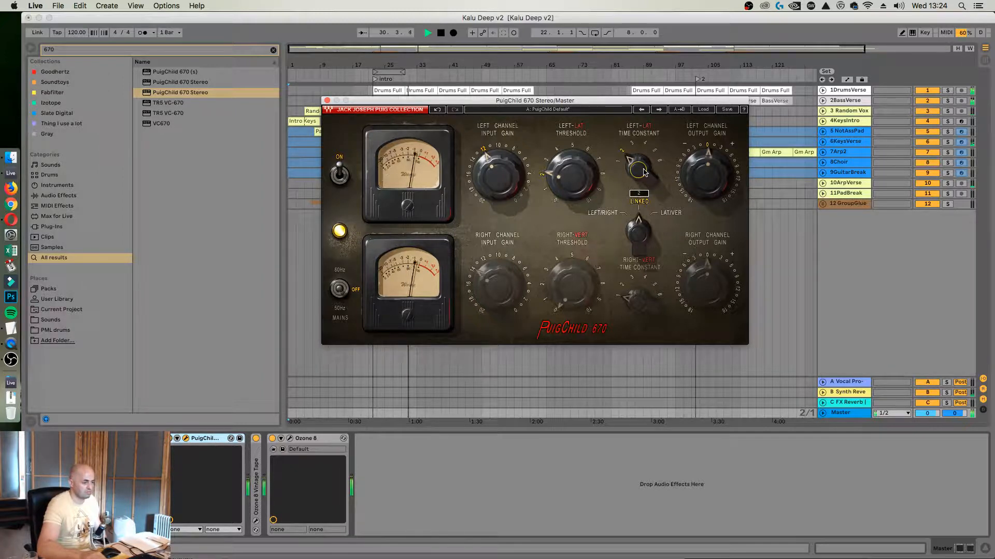
{"action": "scroll", "coordinate": [643, 173], "scroll_direction": "up", "scroll_amount": 1}
{"action": "scroll", "coordinate": [643, 172], "scroll_direction": "up", "scroll_amount": 1}
{"action": "scroll", "coordinate": [643, 172], "scroll_direction": "up", "scroll_amount": 1}
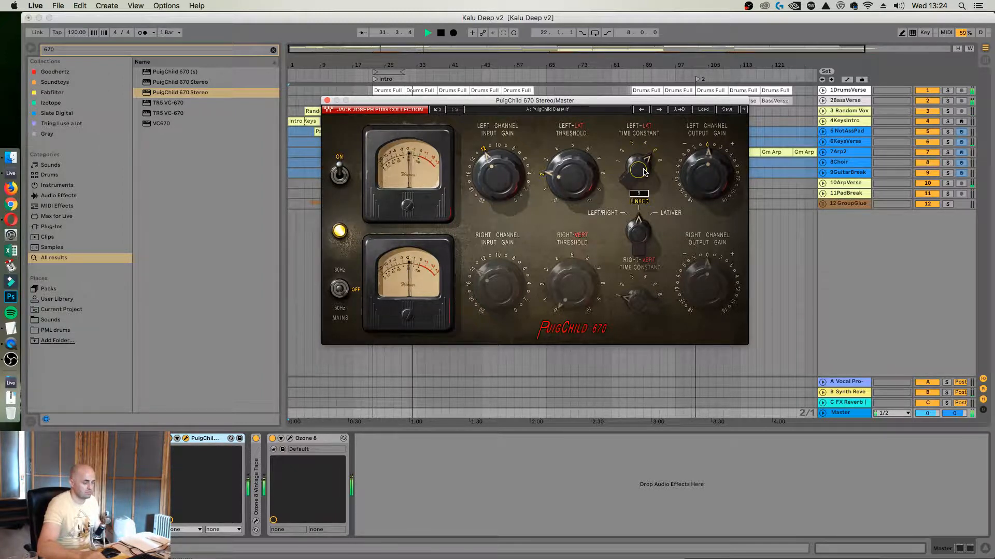
{"action": "scroll", "coordinate": [644, 172], "scroll_direction": "up", "scroll_amount": 1}
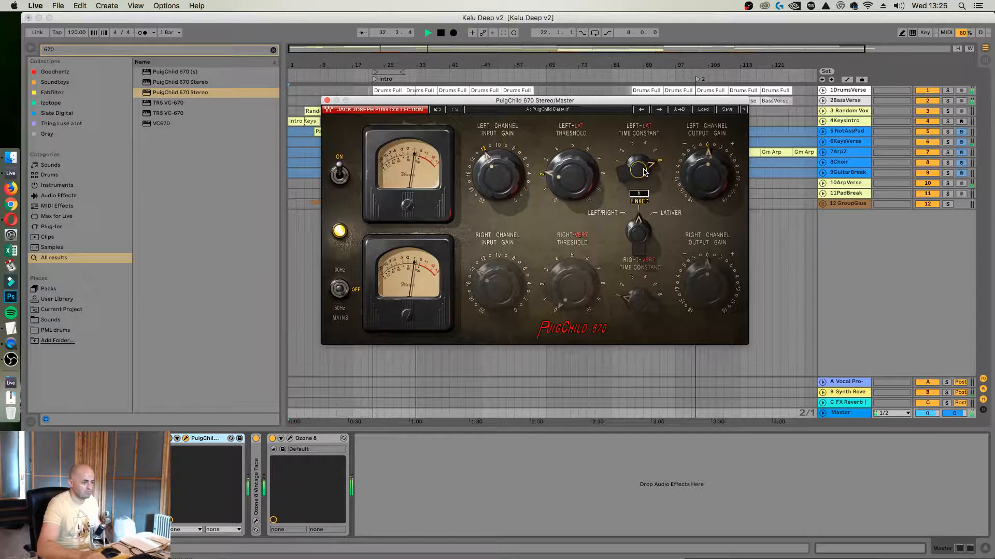
{"action": "scroll", "coordinate": [644, 173], "scroll_direction": "down", "scroll_amount": 5}
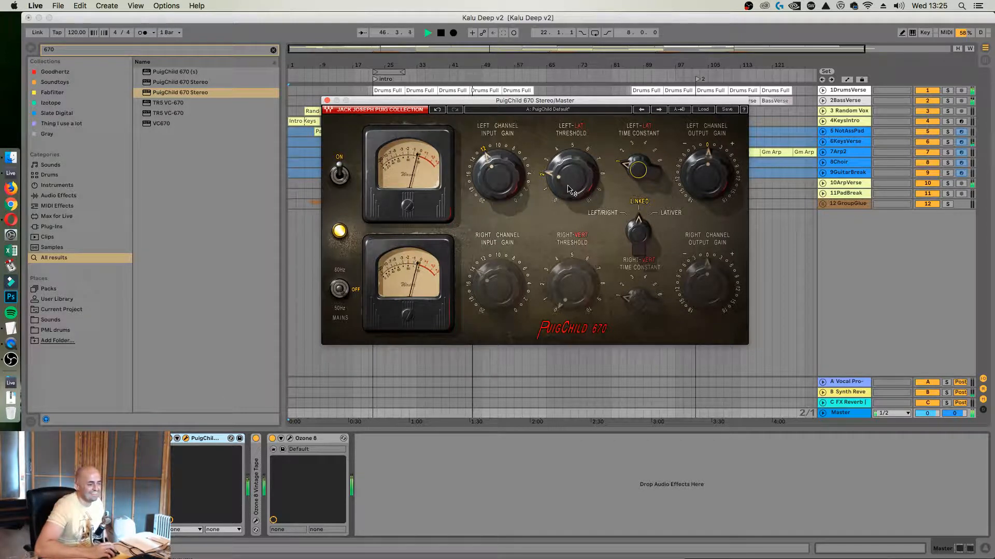
Move the compressor window below the tracks and audition the arrangement from bar 77 and from around bar 87
{"action": "left_click_drag", "start_coordinate": [531, 102], "coordinate": [517, 236]}
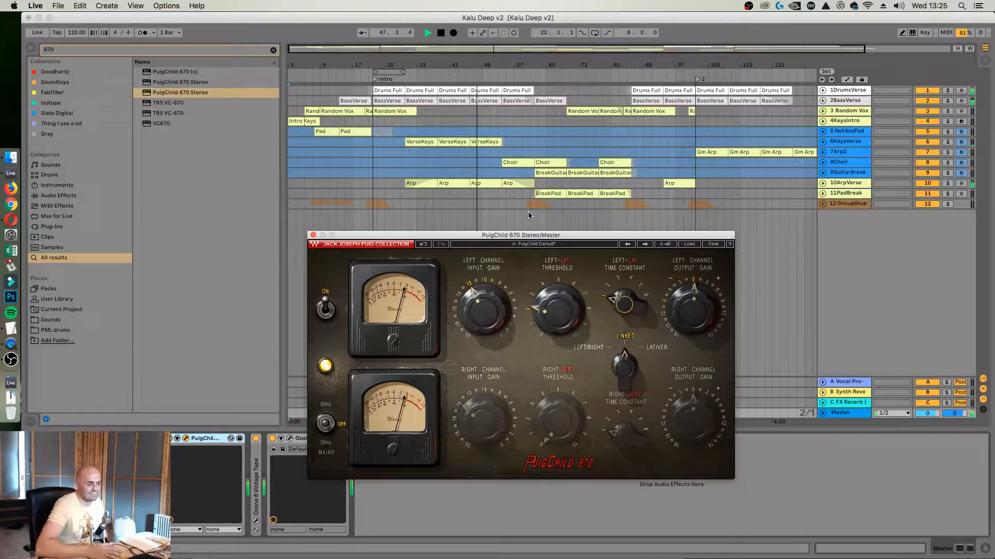
{"action": "key", "text": "space"}
{"action": "left_click", "coordinate": [594, 131]}
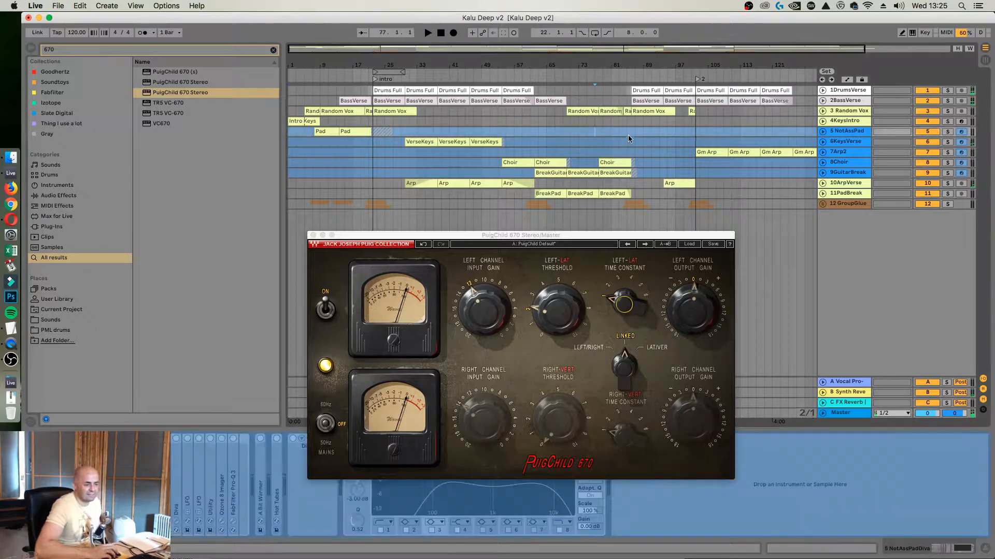
{"action": "key", "text": "space"}
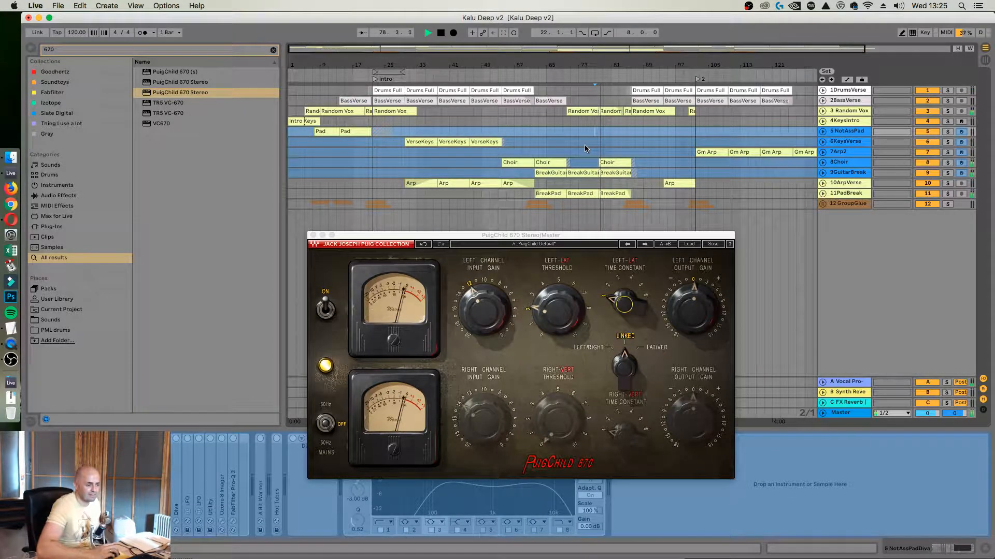
{"action": "left_click", "coordinate": [633, 138]}
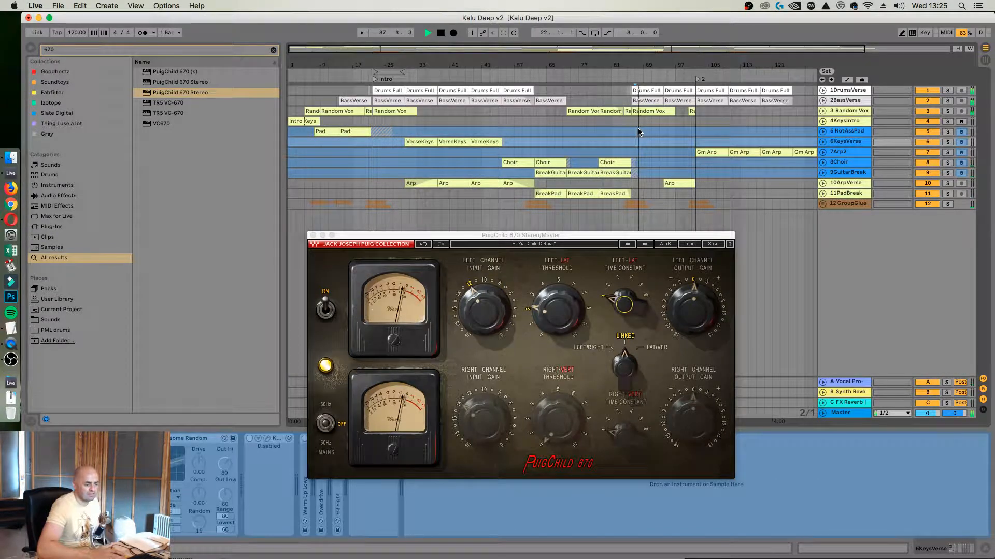
{"action": "key", "text": "space"}
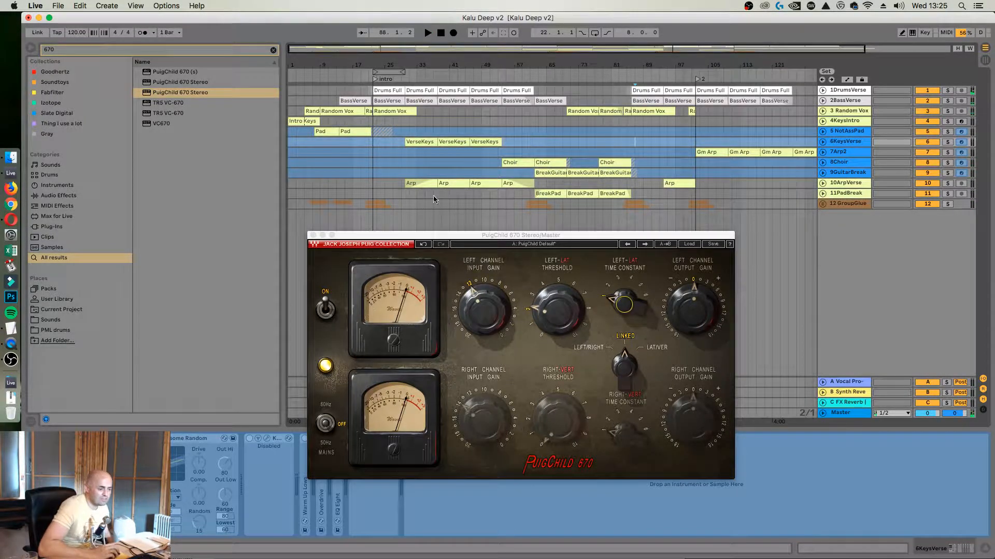
Set an eight-bar loop over the verse, starting at bar 38
{"action": "left_click", "coordinate": [439, 174]}
{"action": "left_click_drag", "start_coordinate": [448, 64], "coordinate": [449, 140]}
{"action": "left_click_drag", "start_coordinate": [389, 172], "coordinate": [567, 177]}
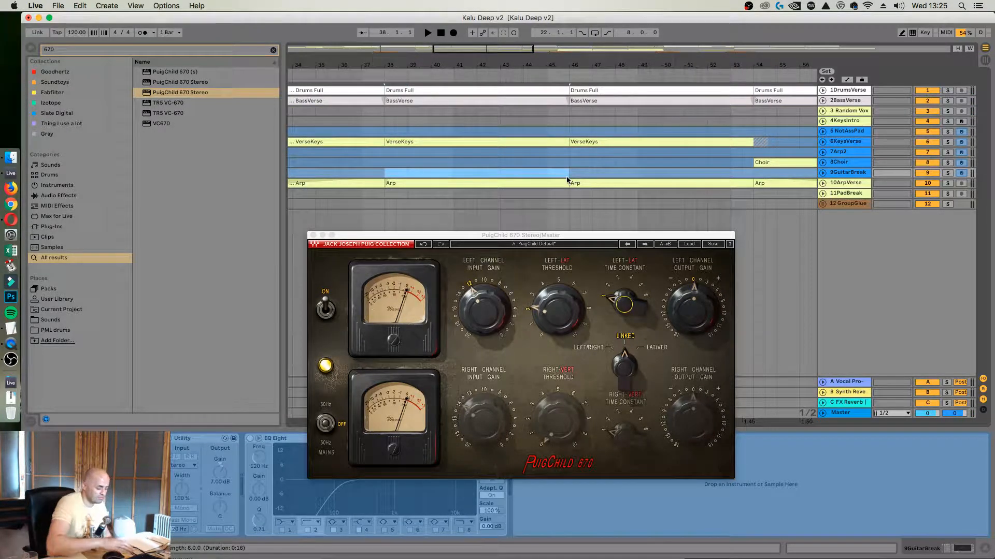
{"action": "key", "text": "super+l"}
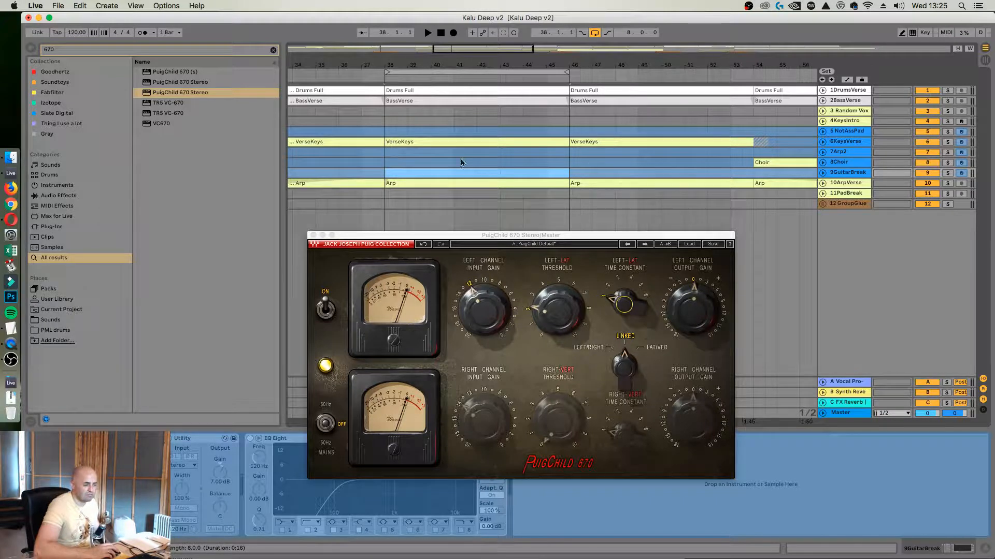
Play the KeysVerse track in solo, stop playback and turn its solo off
{"action": "left_click", "coordinate": [948, 142]}
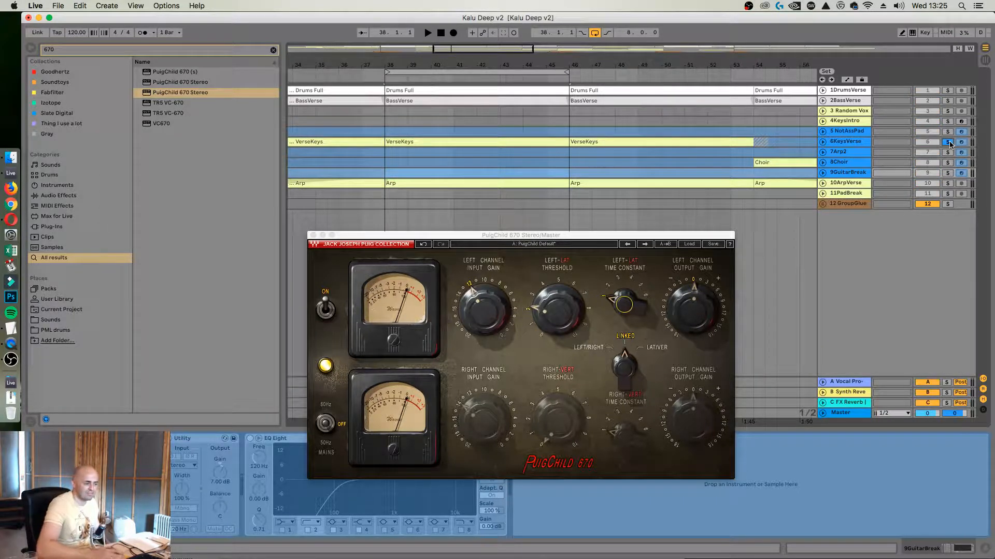
{"action": "key", "text": "space"}
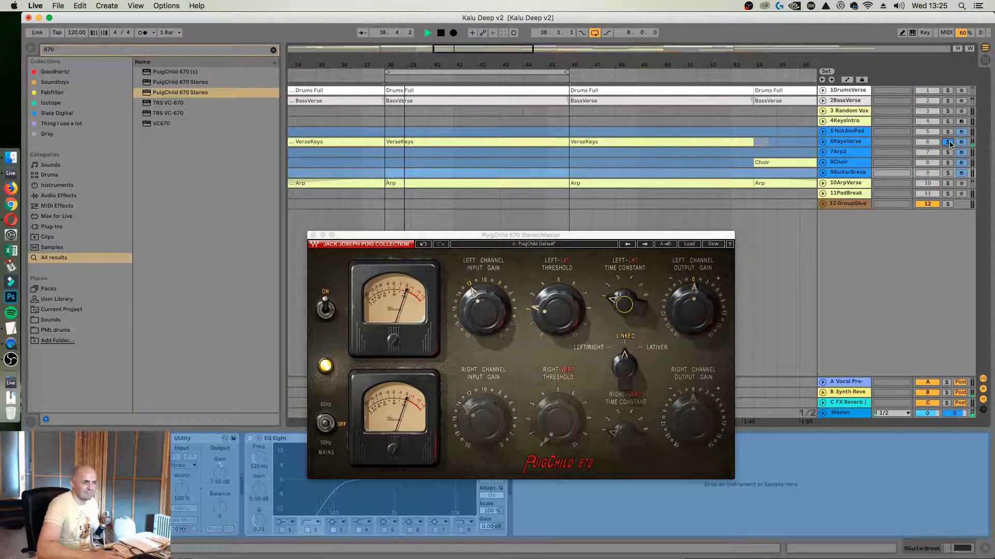
{"action": "key", "text": "space"}
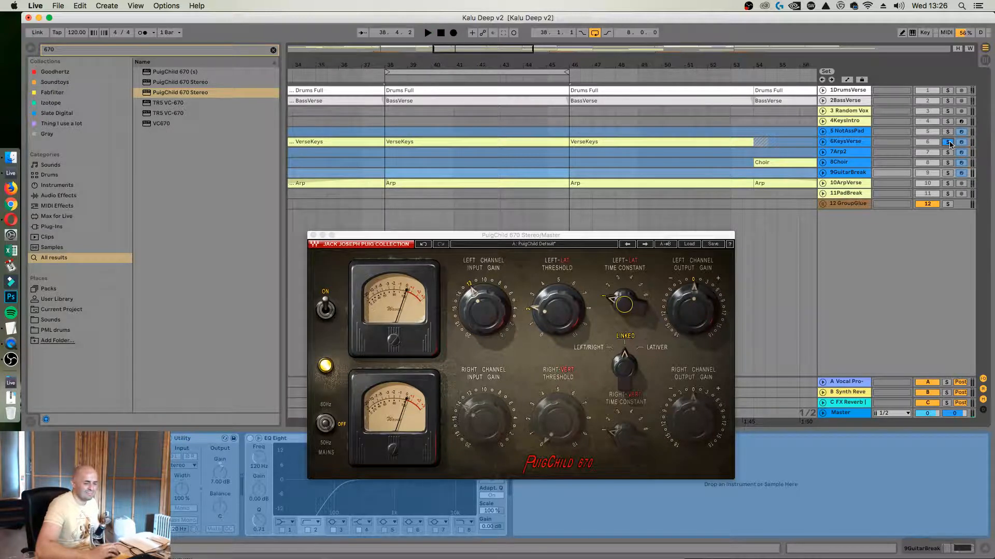
{"action": "left_click", "coordinate": [949, 143]}
Show the Master track's devices with the compressor window above them, and view the Pulsar Mu page in Opera
{"action": "left_click", "coordinate": [851, 413]}
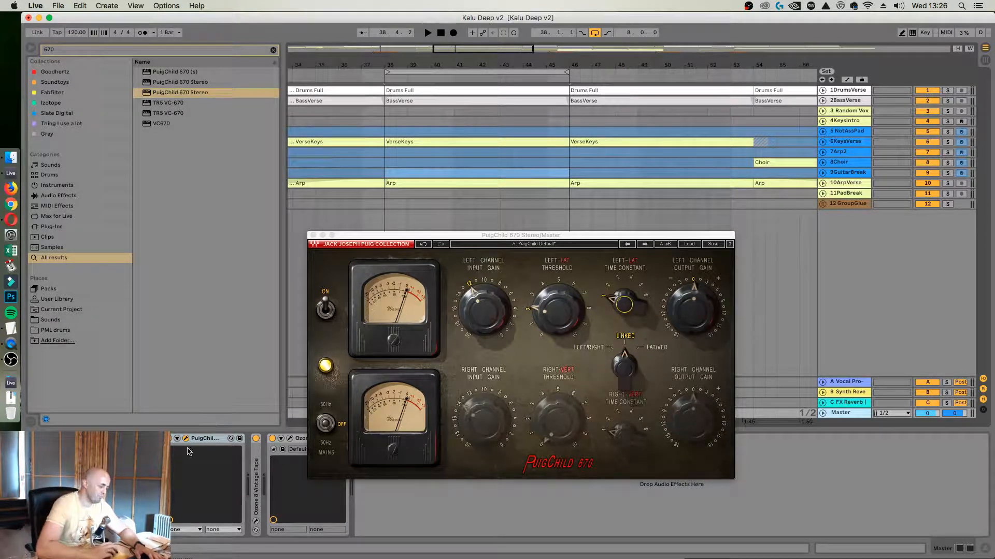
{"action": "left_click_drag", "start_coordinate": [543, 237], "coordinate": [554, 134]}
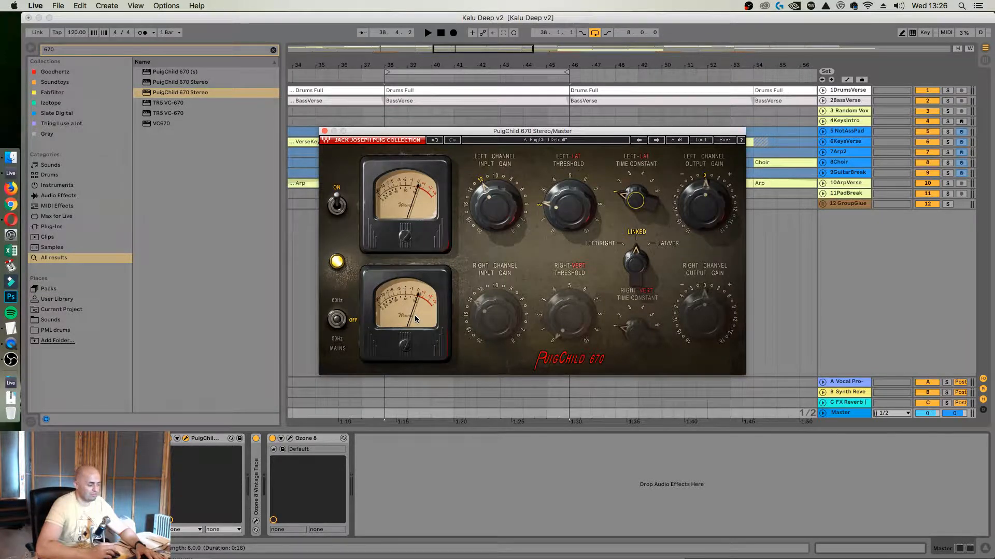
{"action": "left_click_drag", "start_coordinate": [527, 133], "coordinate": [507, 120]}
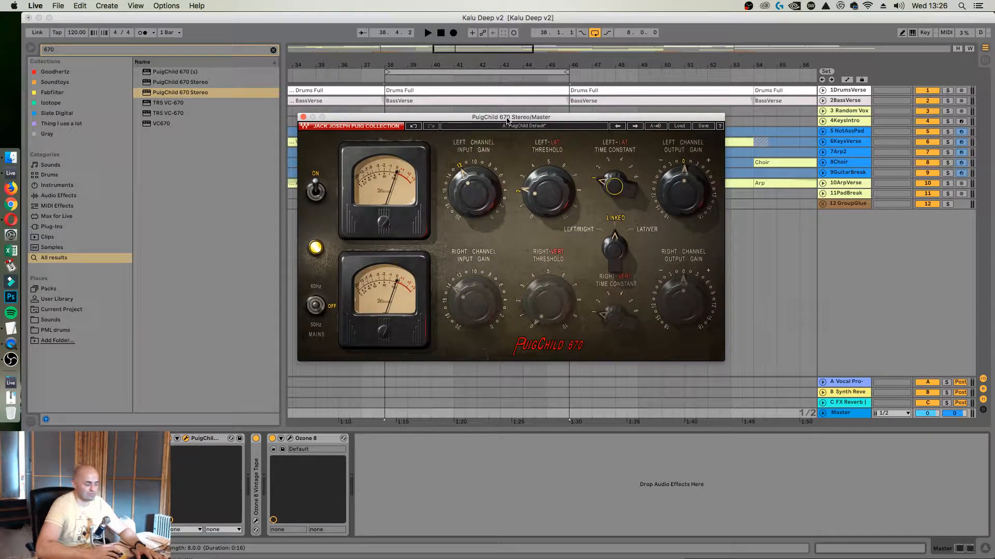
{"action": "left_click", "coordinate": [11, 219]}
{"action": "left_click", "coordinate": [447, 27]}
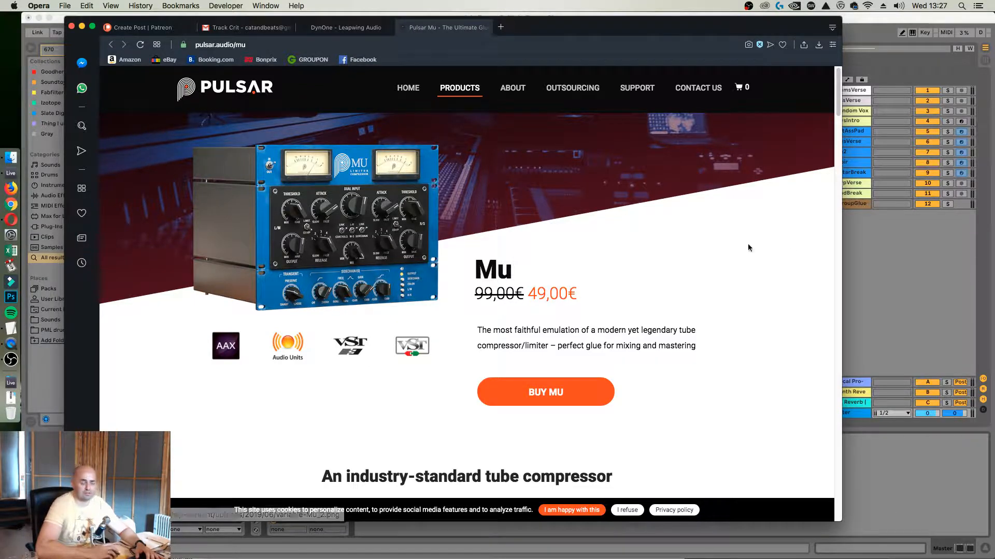
Back in Ableton Live, delete PuigChild 670 and Ozone 8 Vintage Tape from the Master track
{"action": "left_click", "coordinate": [890, 239]}
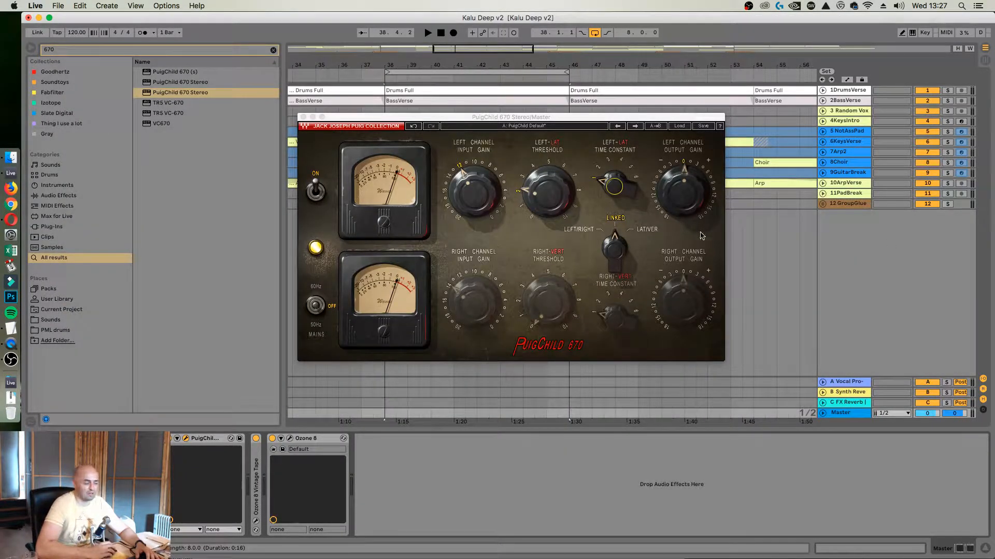
{"action": "left_click", "coordinate": [304, 118]}
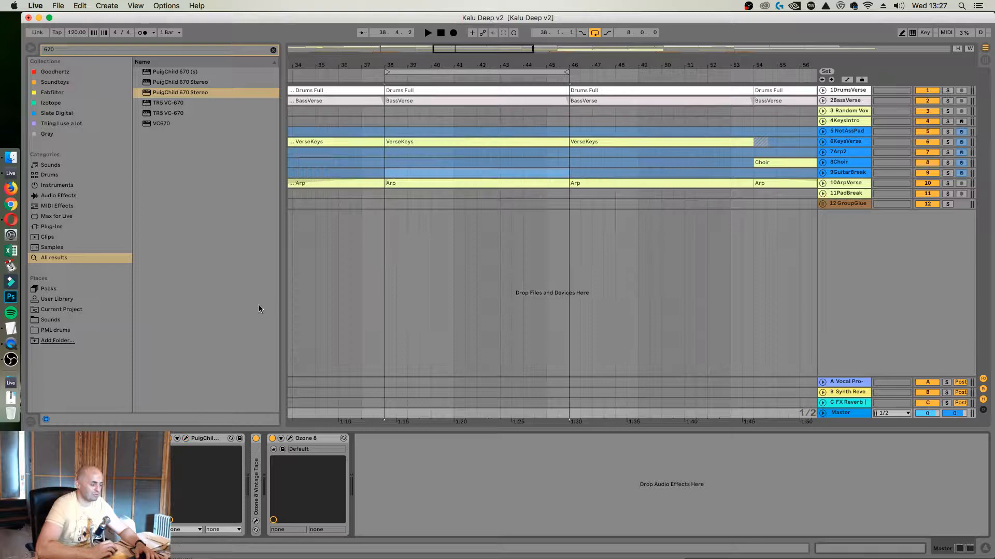
{"action": "left_click", "coordinate": [213, 438]}
{"action": "key", "text": "Delete"}
Delete the remaining Ozone 8 device from the Master track and unfold the DrumsVerse track with its device chain shown
{"action": "key", "text": "Delete"}
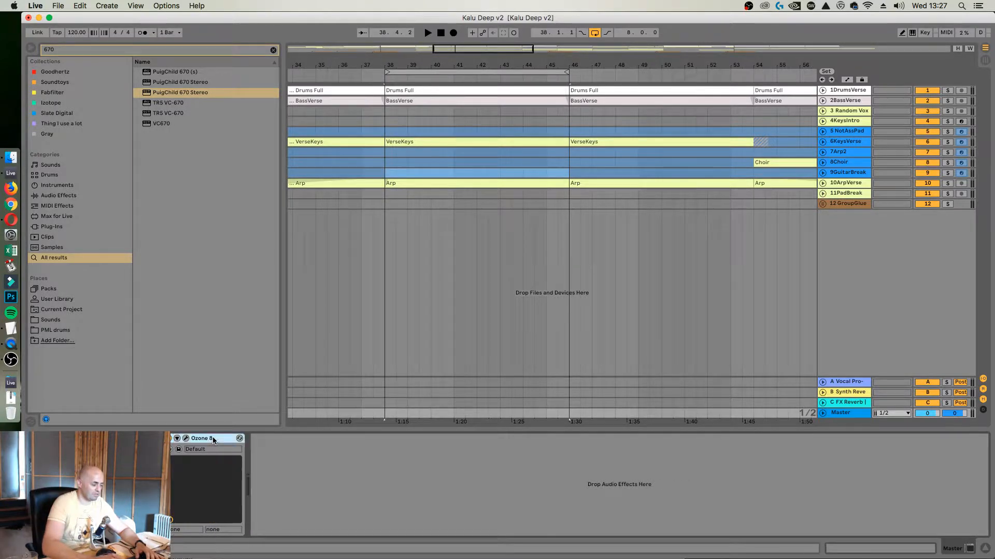
{"action": "key", "text": "Delete"}
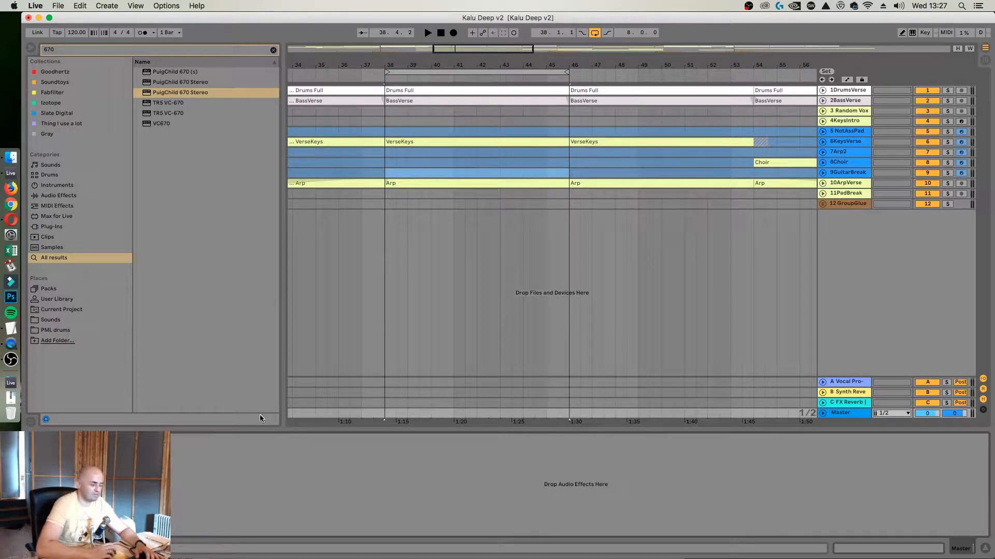
{"action": "left_click", "coordinate": [822, 91]}
{"action": "left_click", "coordinate": [856, 107]}
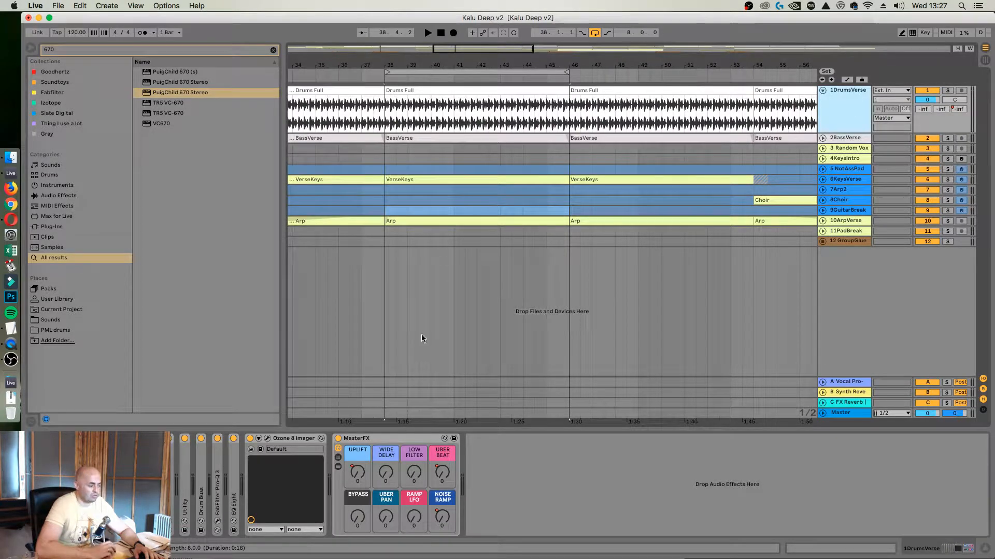
{"action": "left_click", "coordinate": [301, 438]}
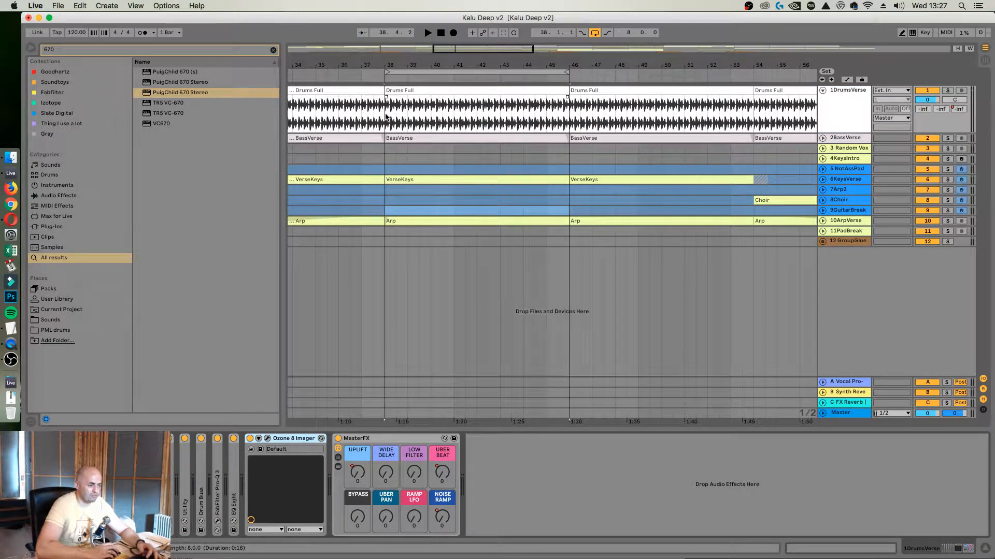
Loop the eight-bar DrumsVerse clip from bar 38, play the track in solo and re-enable its automation
{"action": "left_click_drag", "start_coordinate": [384, 113], "coordinate": [572, 115]}
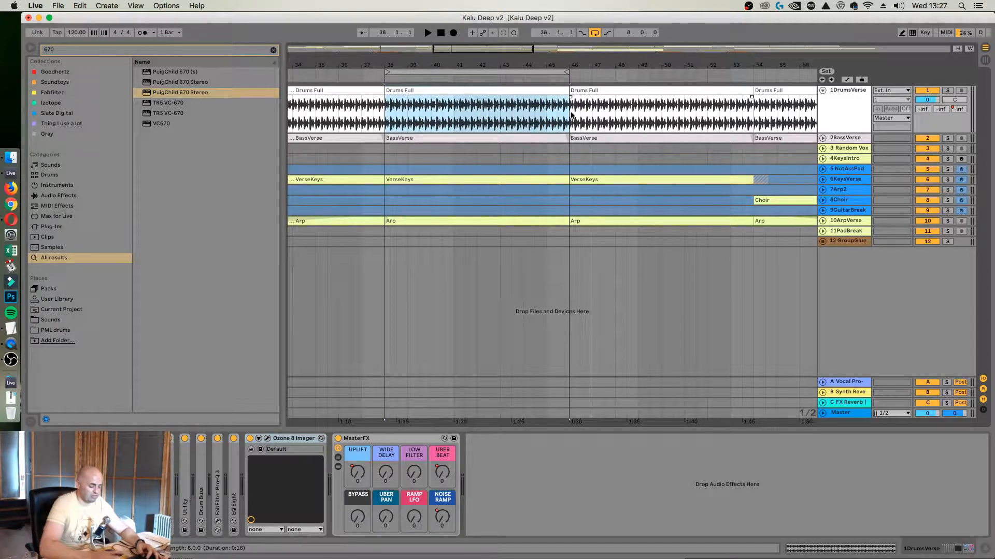
{"action": "key", "text": "super+l"}
{"action": "key", "text": "super+l"}
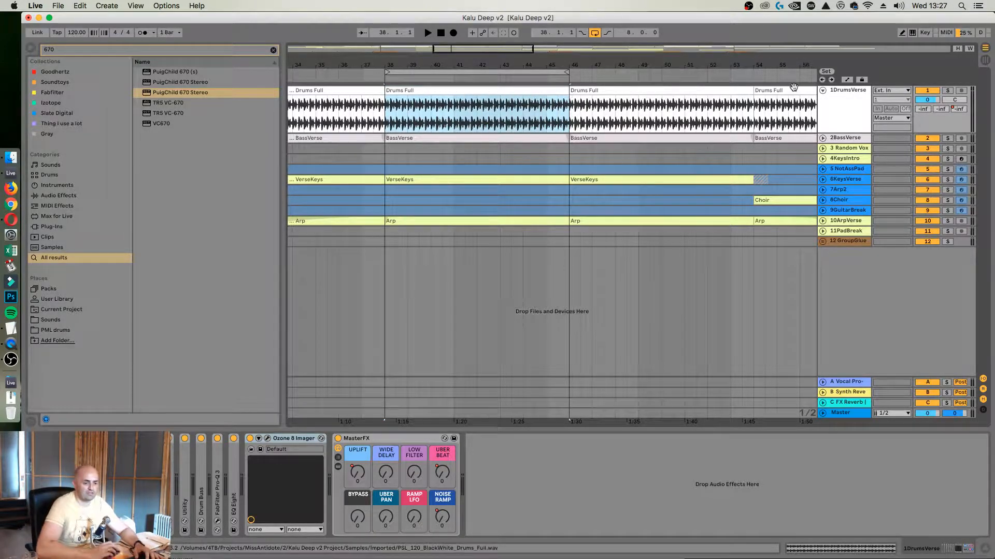
{"action": "left_click", "coordinate": [949, 90]}
{"action": "left_click", "coordinate": [948, 91]}
{"action": "key", "text": "space"}
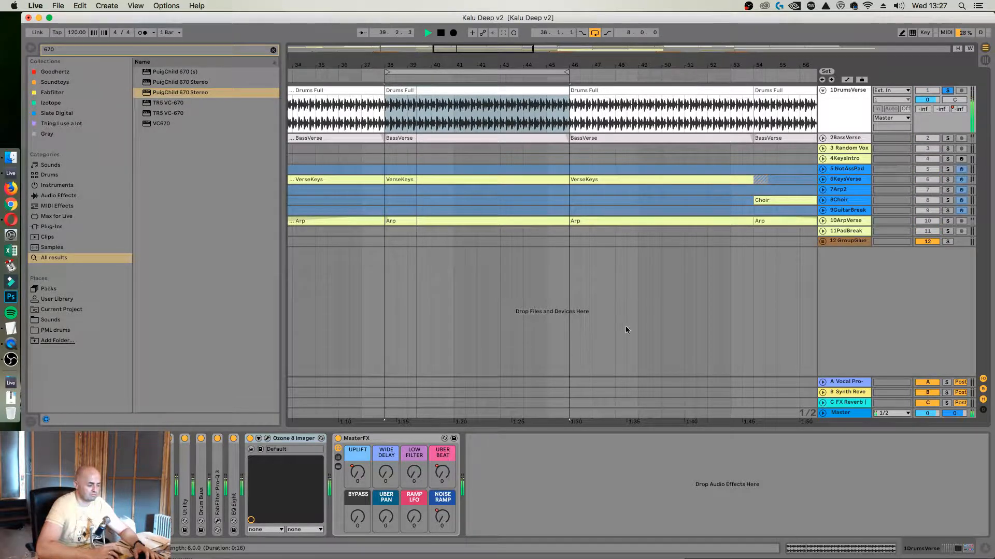
{"action": "mouse_move", "coordinate": [357, 473]}
{"action": "left_mouse_down"}
{"action": "mouse_move", "coordinate": [358, 440]}
{"action": "mouse_move", "coordinate": [359, 469]}
{"action": "left_mouse_up"}
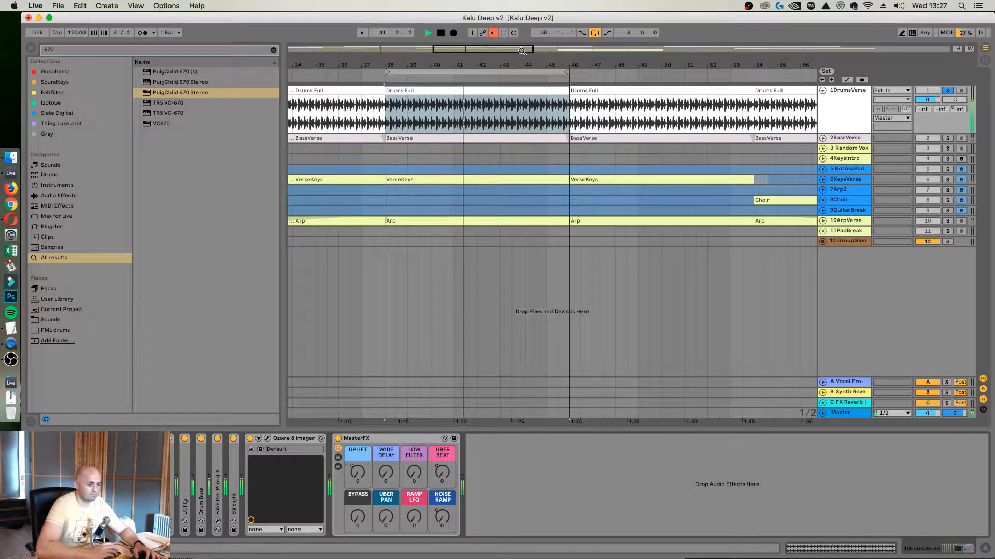
{"action": "left_click", "coordinate": [493, 32]}
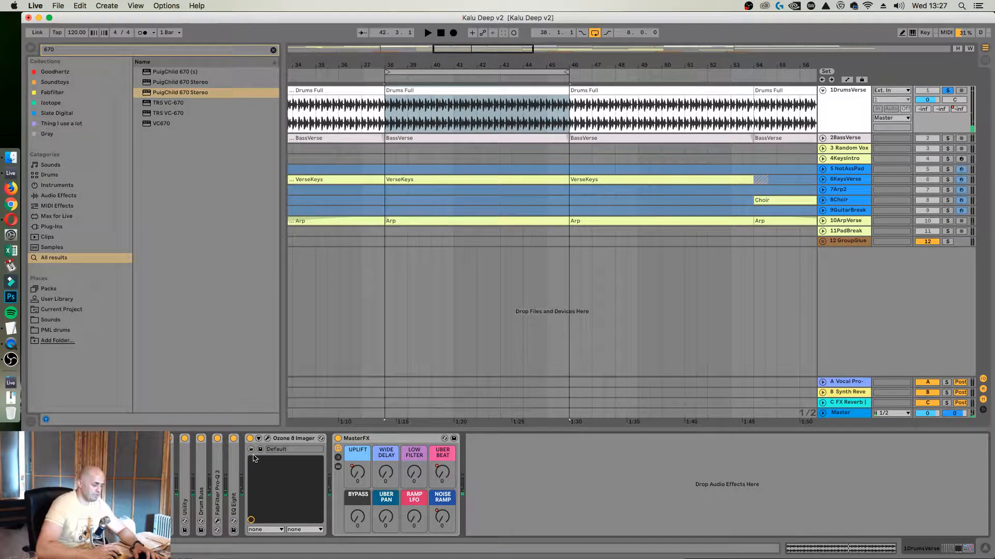
Show the Ozone 8 Imager on DrumsVerse and reset the width of bands 2, 3 and 4 to 0
{"action": "left_click", "coordinate": [267, 439]}
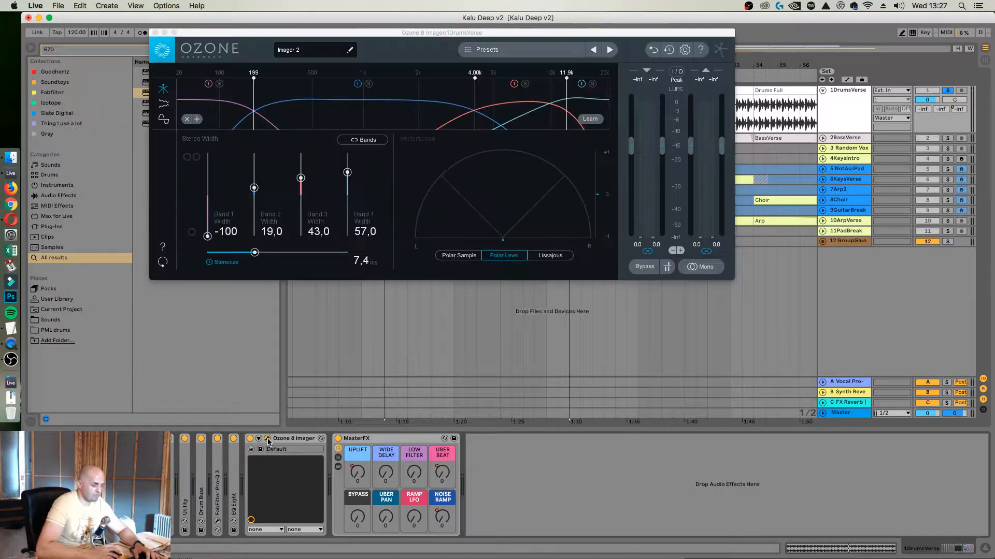
{"action": "left_click_drag", "start_coordinate": [560, 33], "coordinate": [654, 215]}
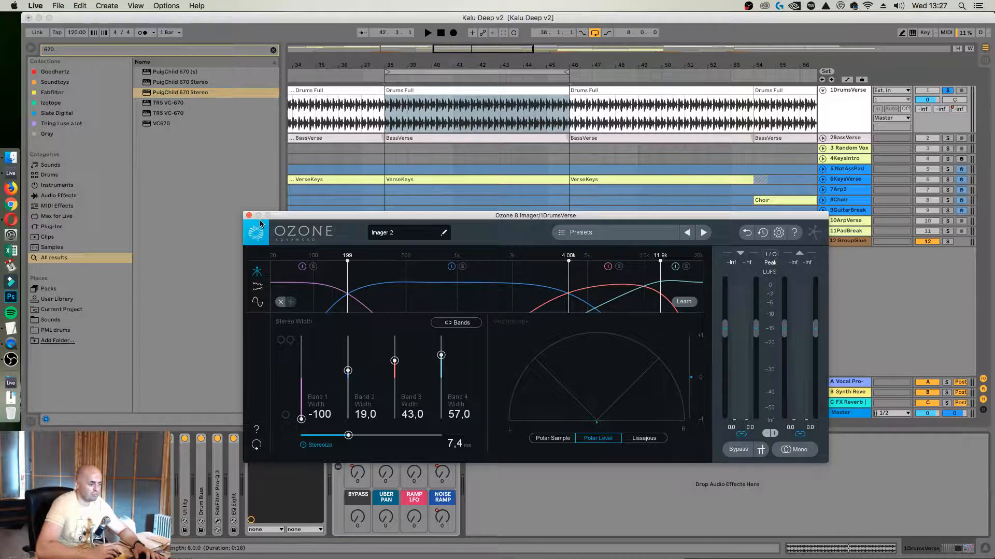
{"action": "left_click_drag", "start_coordinate": [356, 221], "coordinate": [350, 216]}
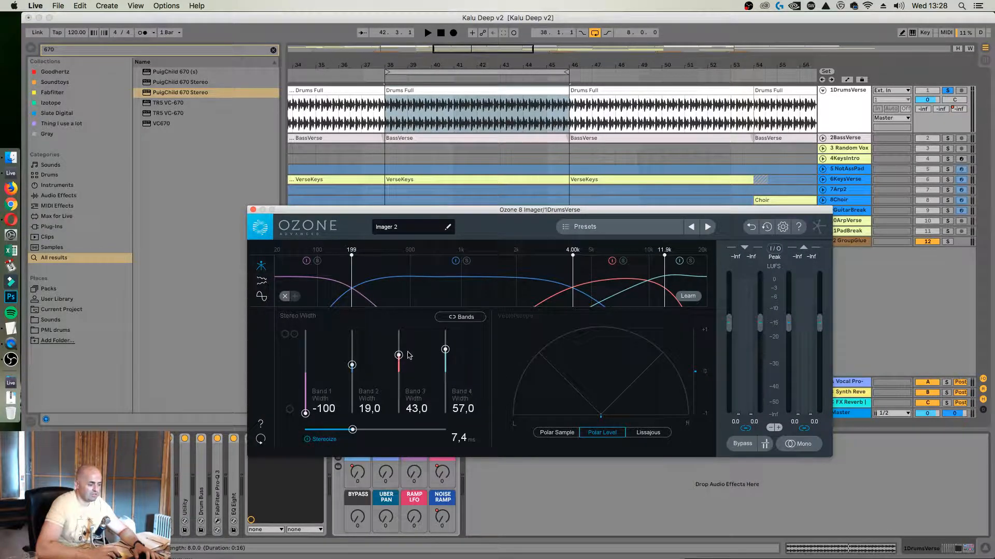
{"action": "left_click", "coordinate": [445, 350], "text": "alt"}
{"action": "left_click", "coordinate": [399, 355], "text": "alt"}
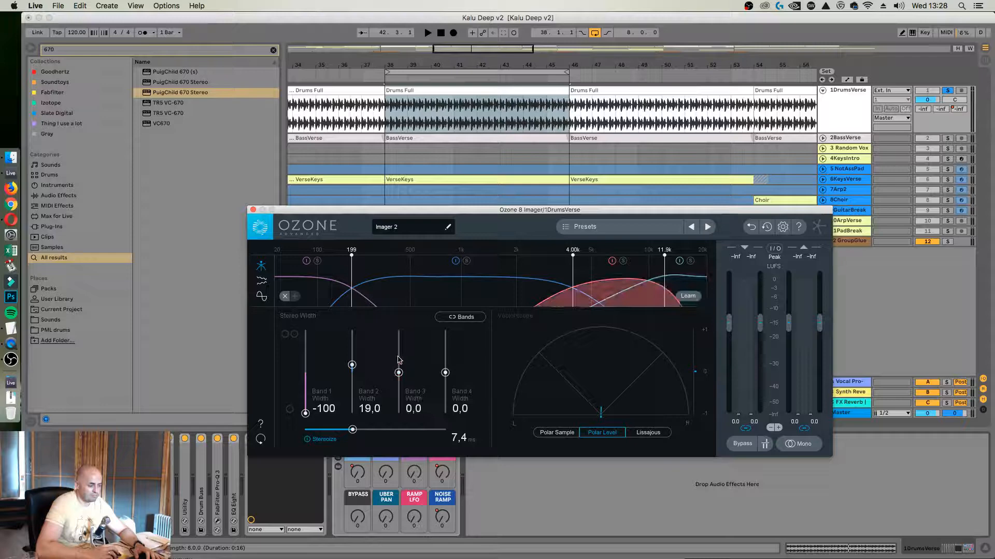
{"action": "left_click", "coordinate": [352, 366], "text": "alt"}
Remove one of the Imager's upper bands and move the remaining crossovers to 223 Hz and 8.93 kHz
{"action": "right_click", "coordinate": [516, 289]}
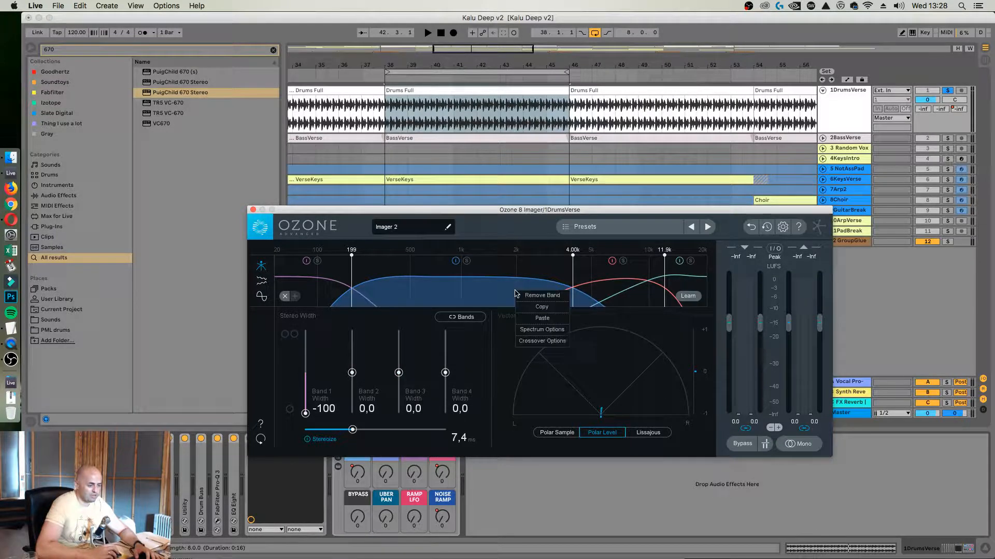
{"action": "right_click", "coordinate": [610, 288]}
{"action": "left_click", "coordinate": [634, 292]}
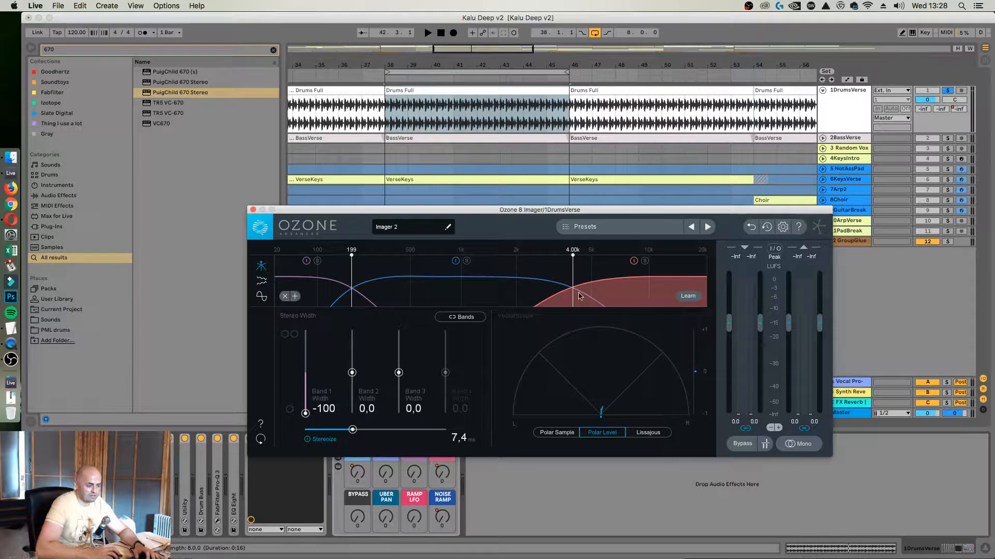
{"action": "left_click_drag", "start_coordinate": [568, 293], "coordinate": [655, 292]}
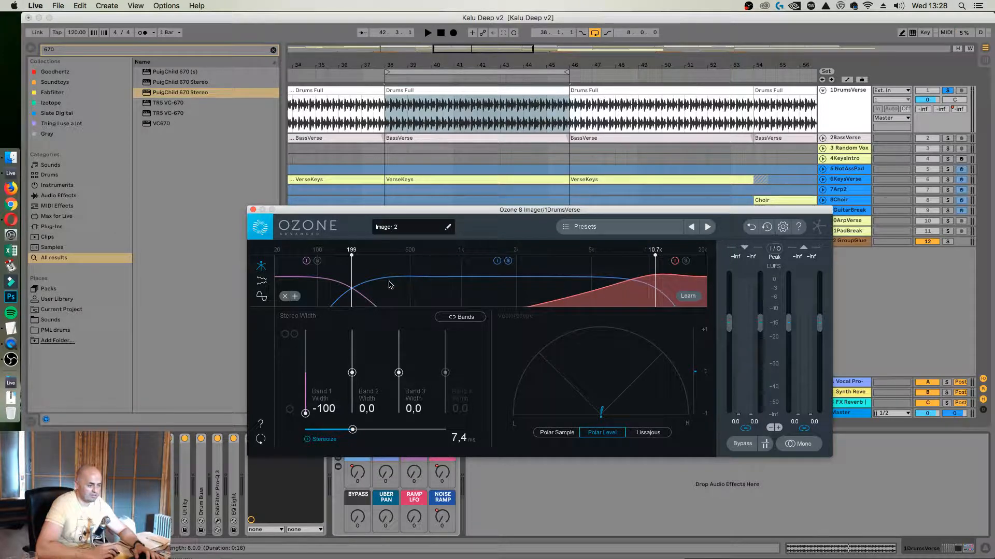
{"action": "left_click_drag", "start_coordinate": [352, 280], "coordinate": [357, 281]}
{"action": "mouse_move", "coordinate": [655, 278]}
{"action": "left_mouse_down"}
{"action": "mouse_move", "coordinate": [676, 279]}
{"action": "mouse_move", "coordinate": [639, 283]}
{"action": "left_mouse_up"}
Audition the drums with the Imager's band 2 width at 26.6, and delete Ozone 8 Imager from DrumsVerse
{"action": "key", "text": "space"}
{"action": "left_click_drag", "start_coordinate": [351, 372], "coordinate": [352, 362]}
{"action": "key", "text": "space"}
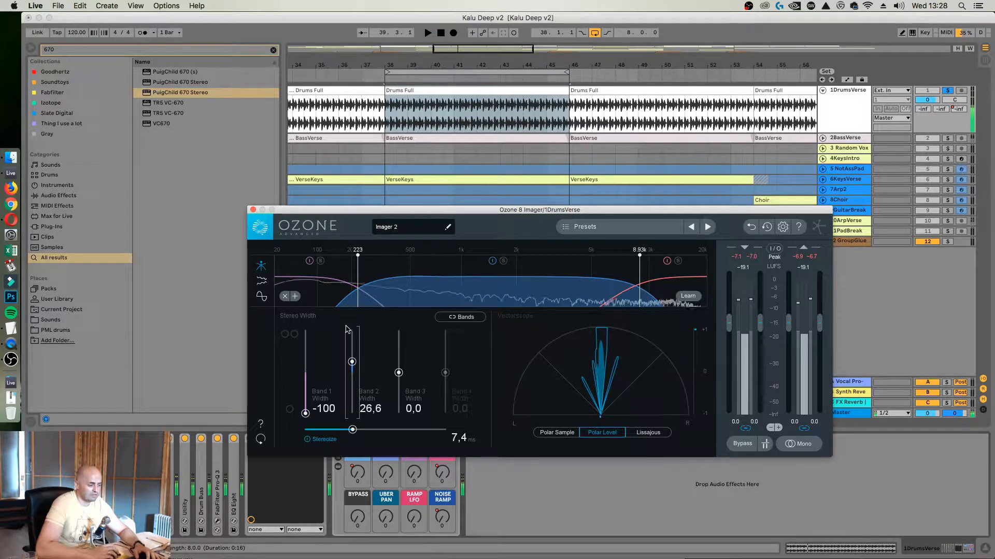
{"action": "left_click", "coordinate": [253, 209]}
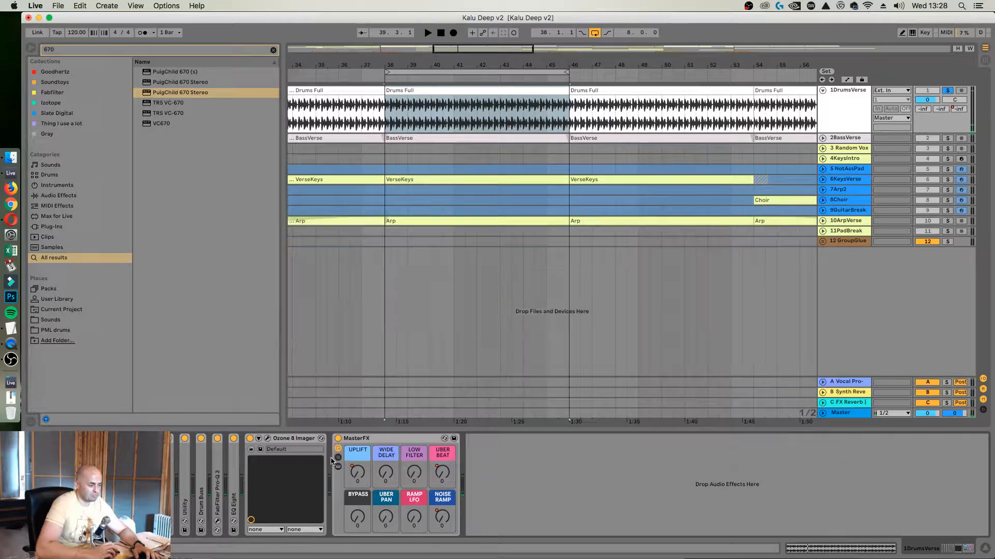
{"action": "key", "text": "Delete"}
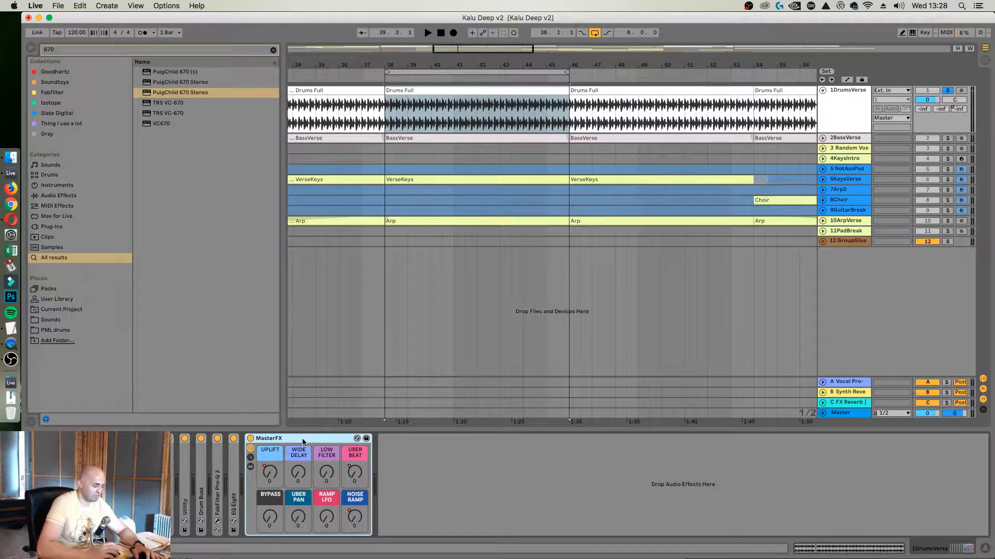
Unfold EQ Eight on DrumsVerse and give band 1 a steep low cut at 36.7 Hz
{"action": "double_click", "coordinate": [234, 472]}
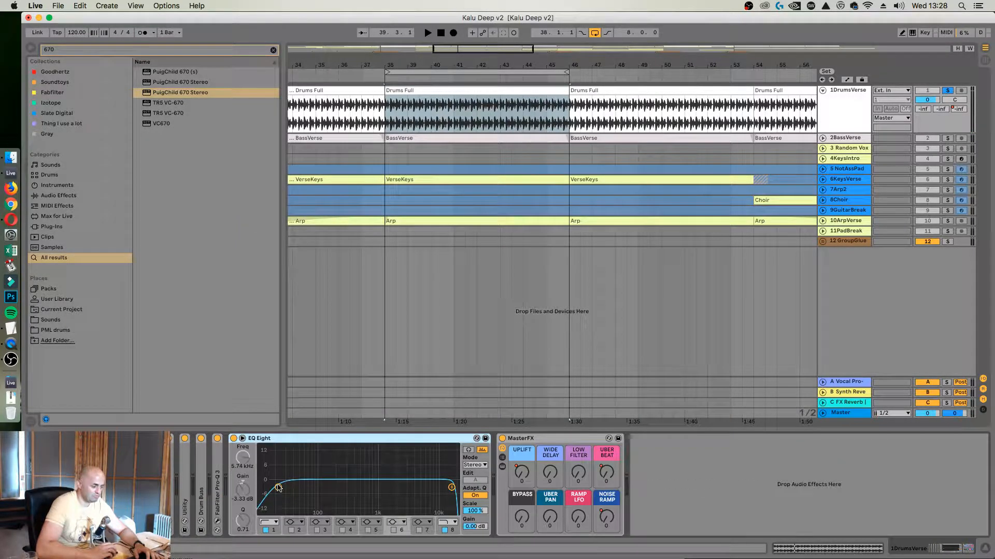
{"action": "left_click", "coordinate": [279, 487]}
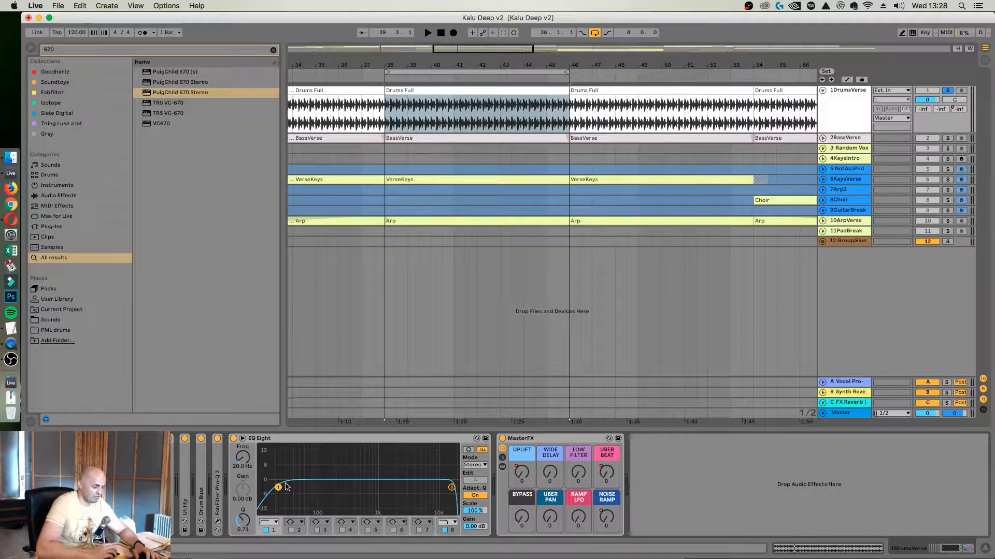
{"action": "left_click", "coordinate": [270, 527]}
{"action": "left_click", "coordinate": [268, 457]}
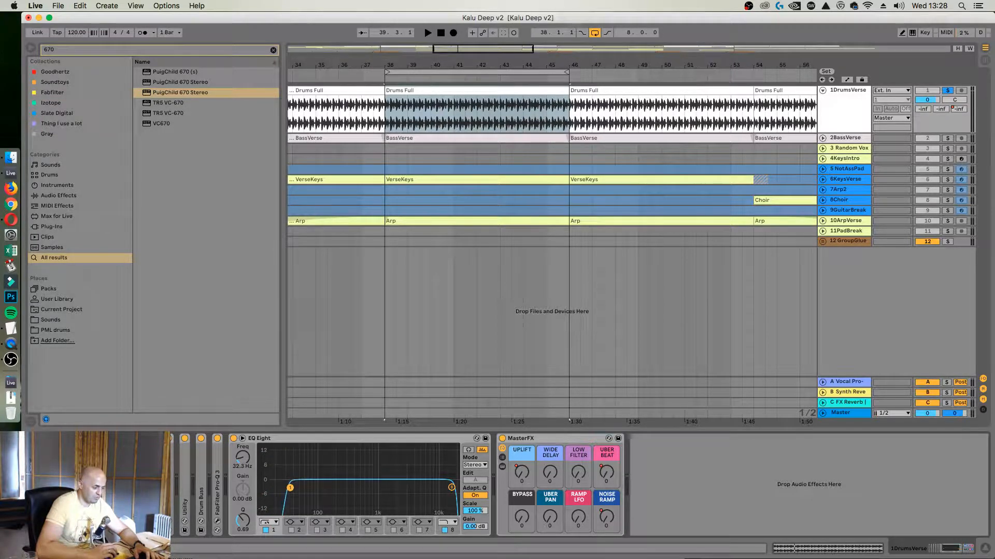
Try other filter shapes on EQ Eight's band 1, ending with a gentle low cut at 10 Hz
{"action": "left_click", "coordinate": [275, 522]}
{"action": "left_click", "coordinate": [276, 470]}
{"action": "left_click", "coordinate": [270, 523]}
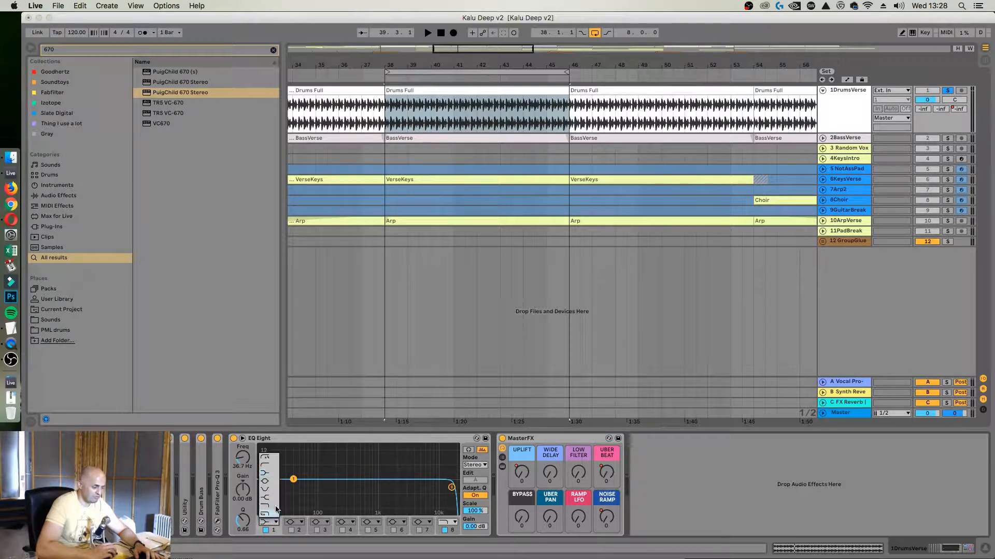
{"action": "left_click", "coordinate": [273, 466]}
{"action": "left_click_drag", "start_coordinate": [292, 489], "coordinate": [262, 486]}
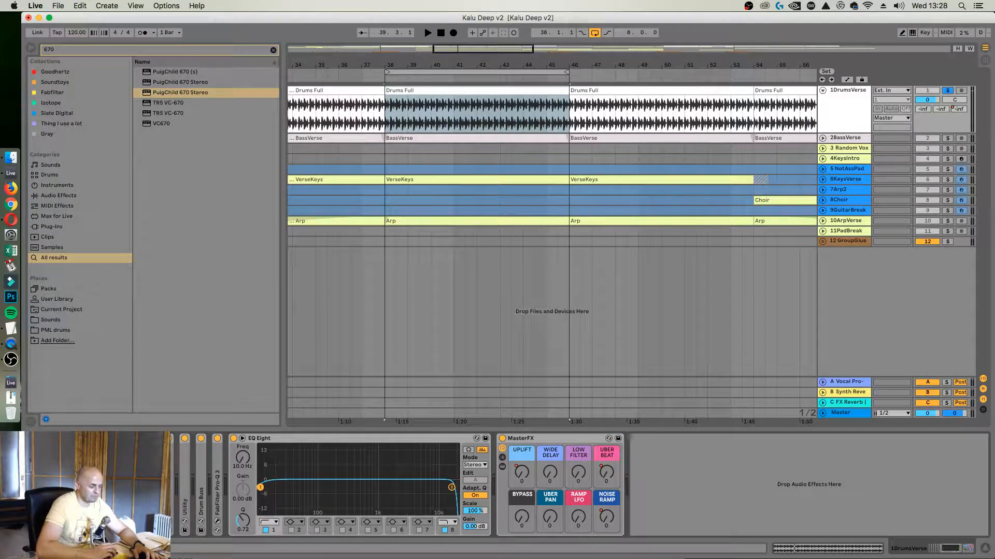
{"action": "left_click_drag", "start_coordinate": [282, 488], "coordinate": [260, 488]}
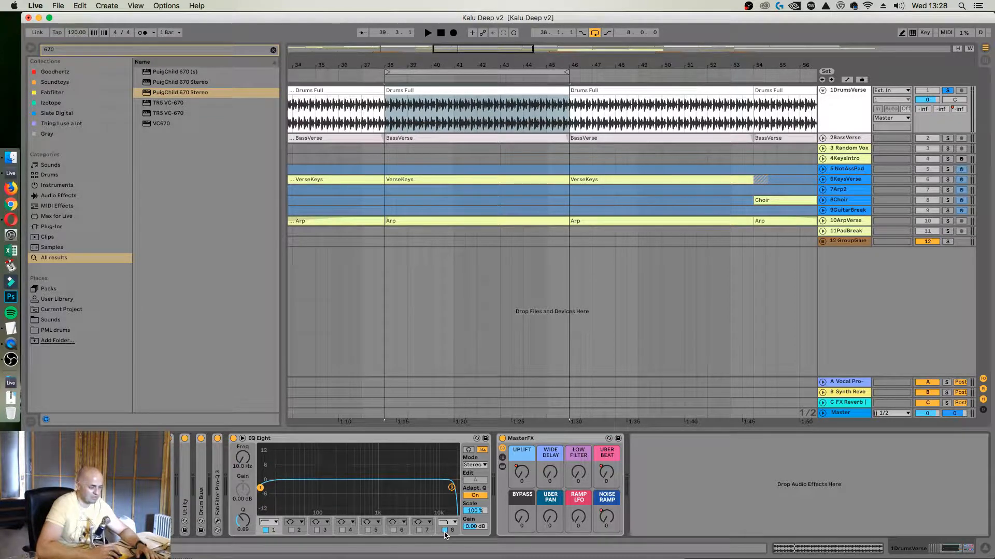
Delete EQ Eight from DrumsVerse and show the FabFilter Pro-Q 3 curve in its own window
{"action": "left_click", "coordinate": [355, 439]}
{"action": "key", "text": "Delete"}
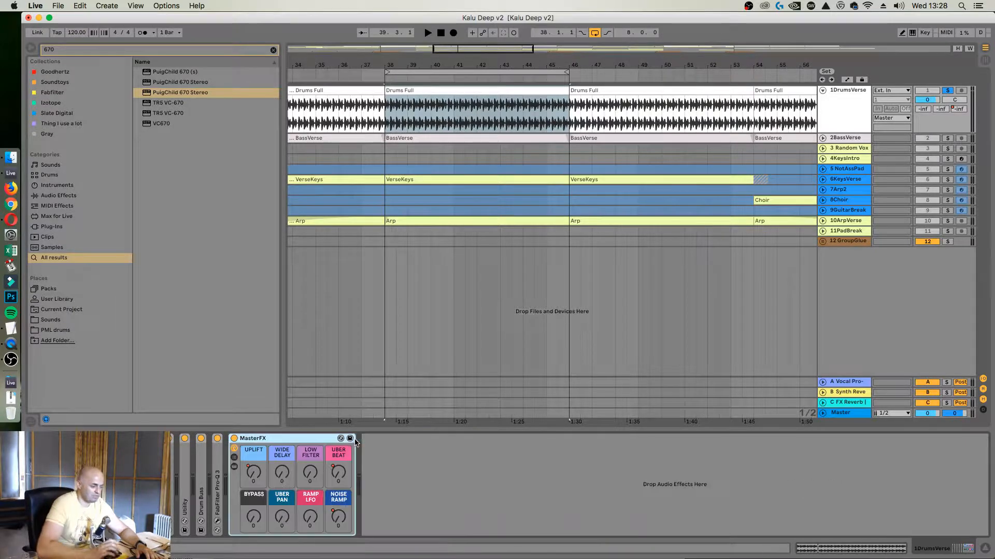
{"action": "double_click", "coordinate": [219, 476]}
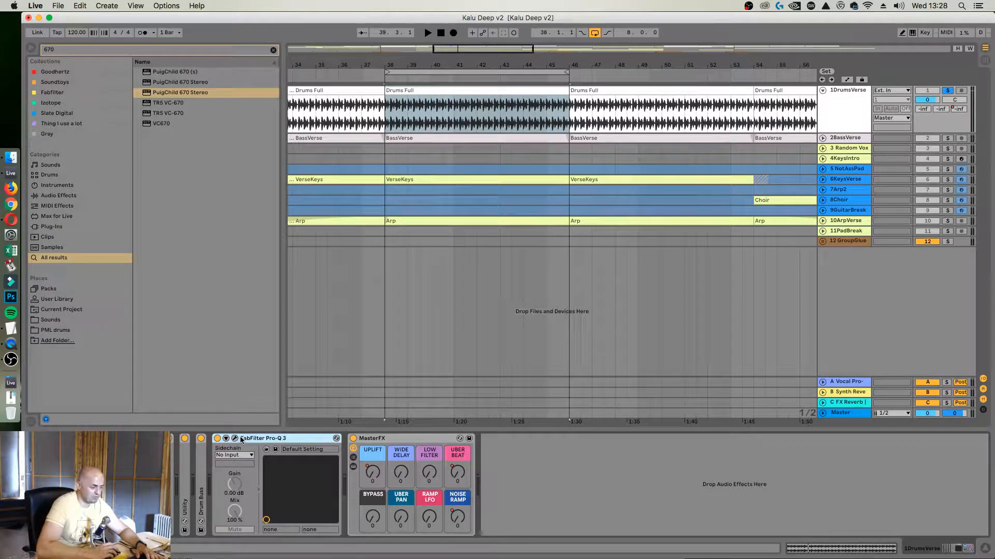
{"action": "left_click", "coordinate": [234, 439]}
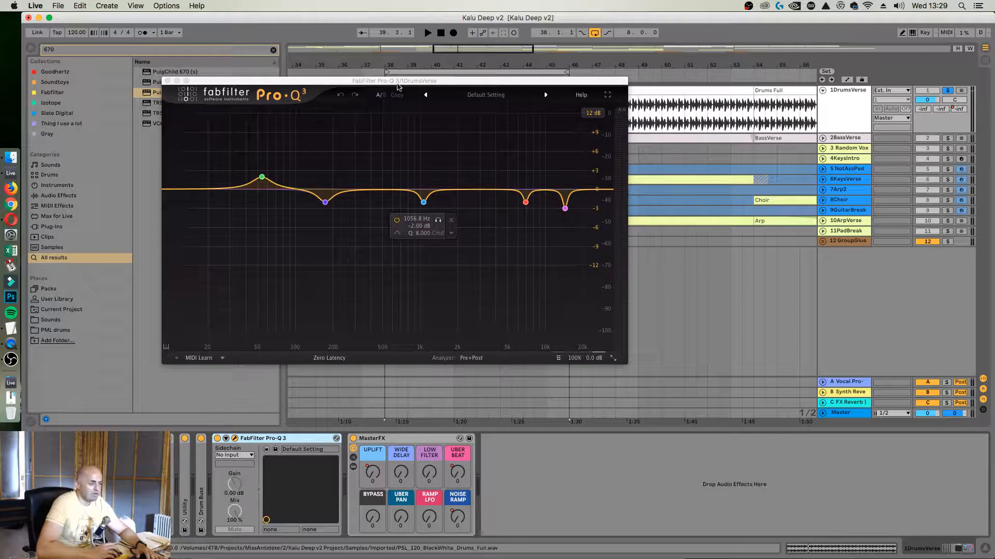
{"action": "left_click_drag", "start_coordinate": [397, 89], "coordinate": [557, 133]}
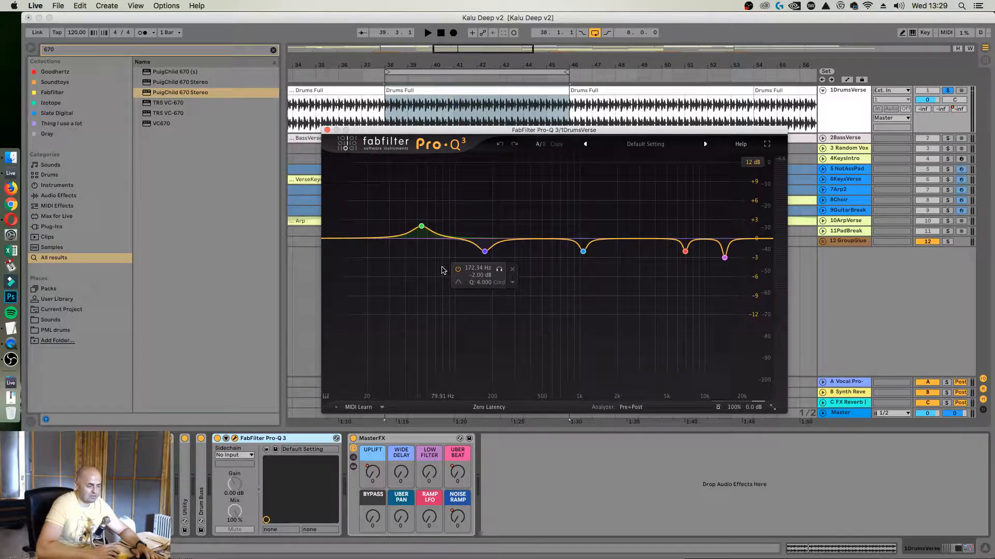
Play the drums to check the spectrum in FabFilter Pro-Q 3, and delete the plug-in from DrumsVerse
{"action": "key", "text": "space"}
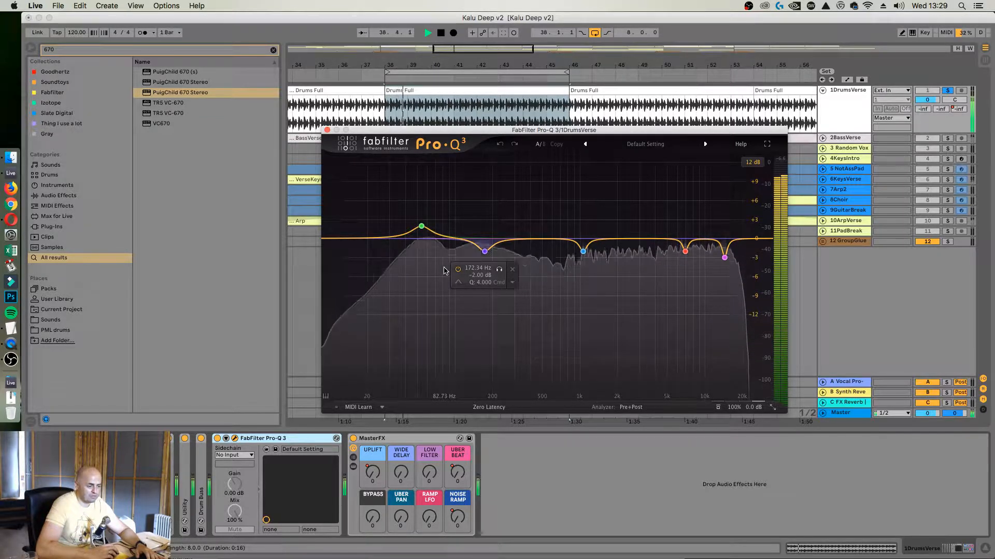
{"action": "key", "text": "space"}
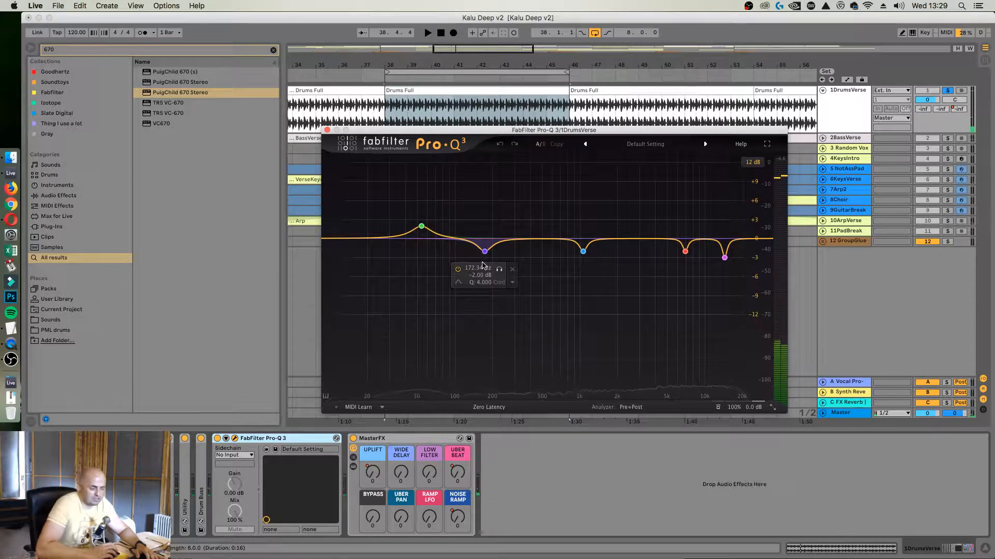
{"action": "left_click", "coordinate": [298, 439]}
{"action": "key", "text": "Delete"}
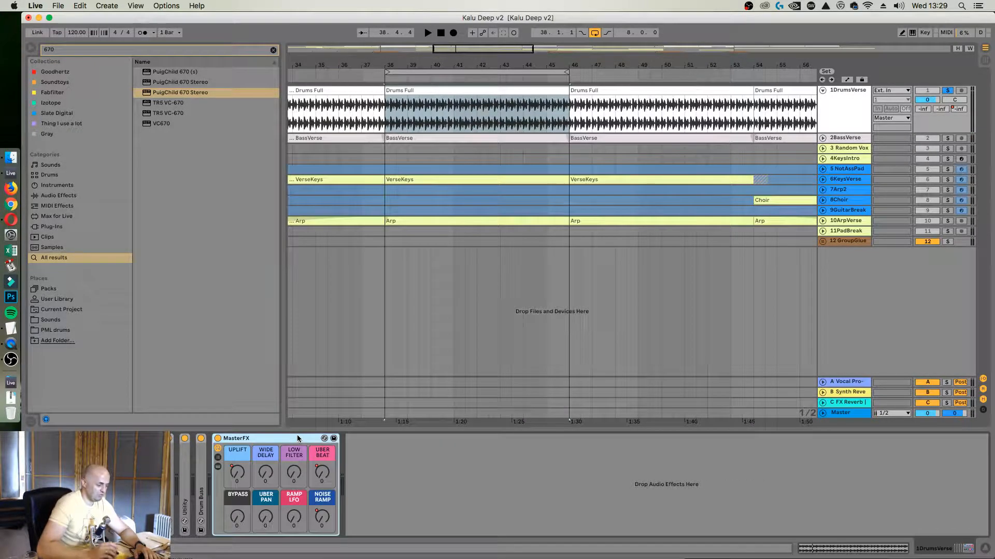
Unfold Drum Buss, play the drums with it bypassed, and delete it from DrumsVerse
{"action": "double_click", "coordinate": [198, 470]}
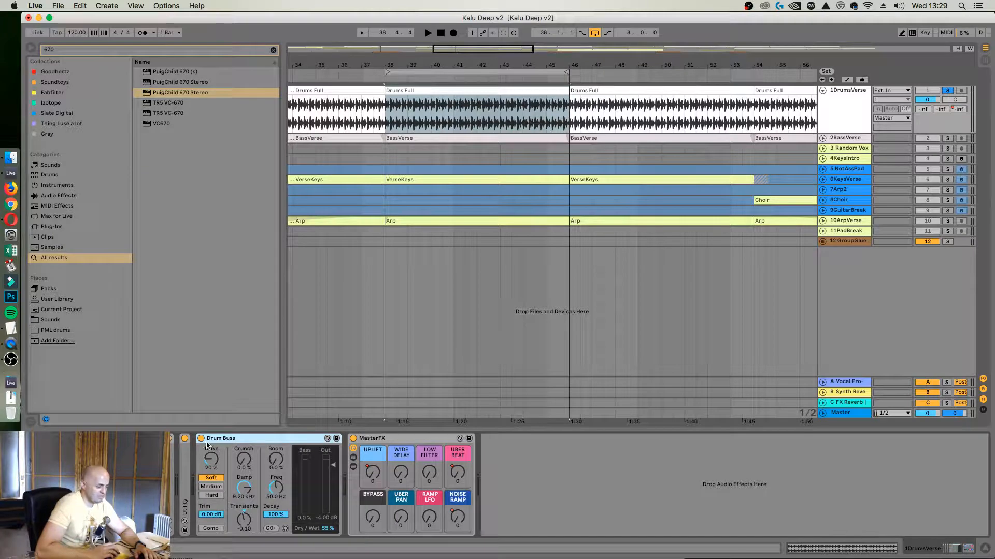
{"action": "key", "text": "space"}
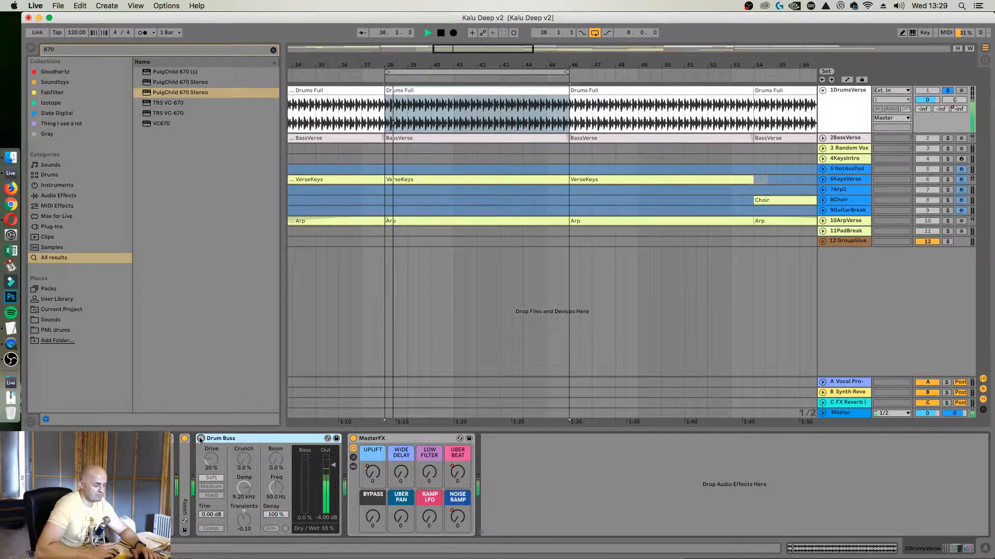
{"action": "left_click", "coordinate": [200, 439]}
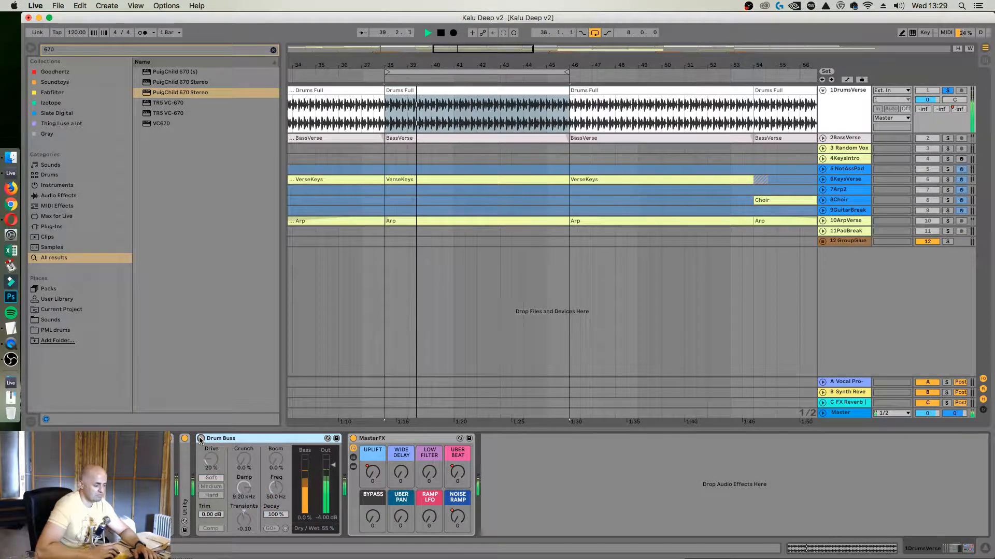
{"action": "key", "text": "Delete"}
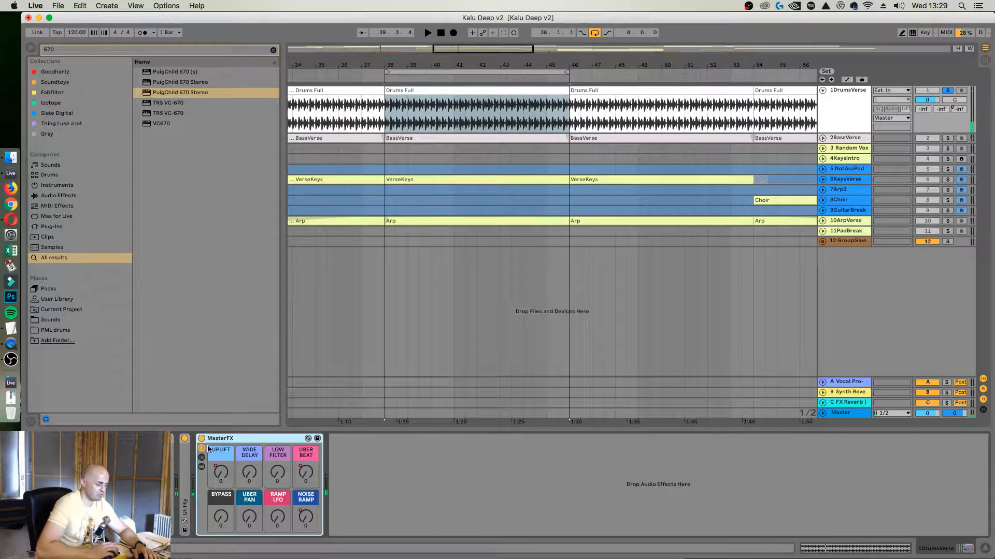
Unfold Utility and Gullfoss on DrumsVerse, play the drums with the Gullfoss window open, and delete Gullfoss
{"action": "double_click", "coordinate": [189, 472]}
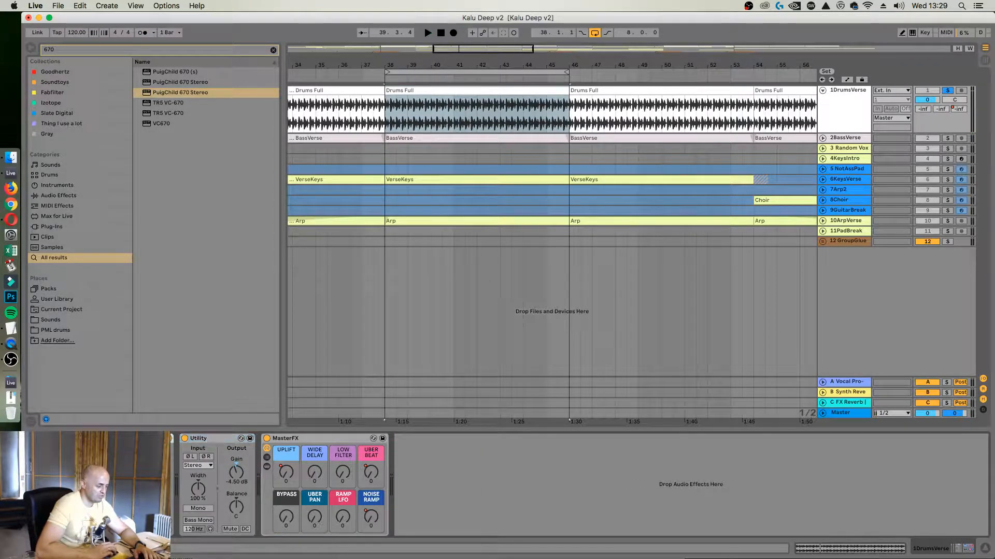
{"action": "double_click", "coordinate": [174, 446]}
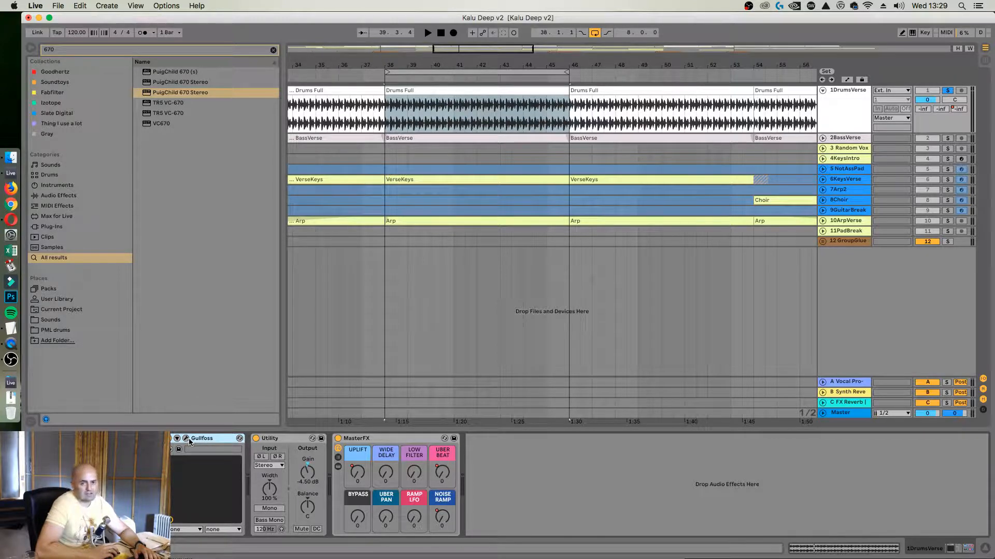
{"action": "left_click", "coordinate": [188, 440]}
{"action": "key", "text": "space"}
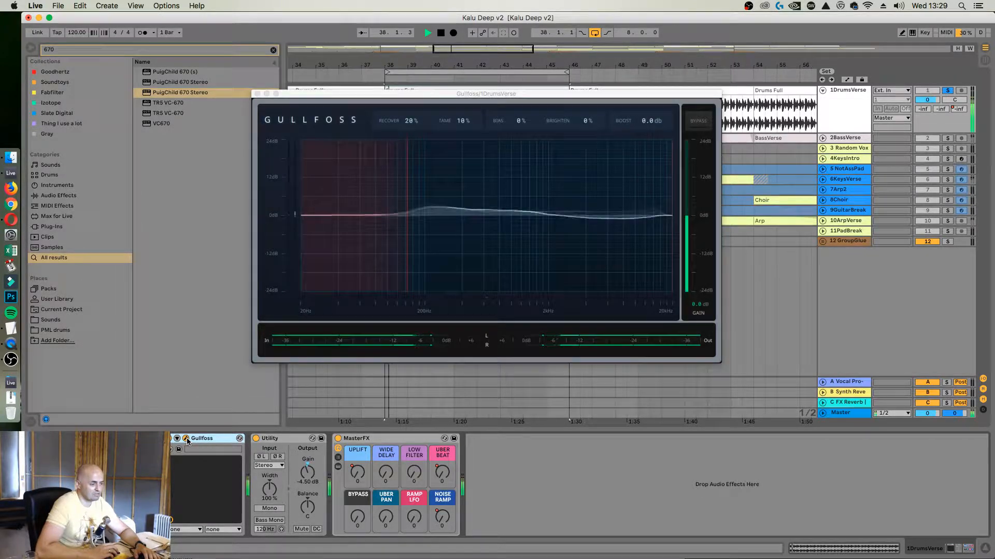
{"action": "mouse_move", "coordinate": [407, 213]}
{"action": "left_mouse_down"}
{"action": "mouse_move", "coordinate": [301, 212]}
{"action": "mouse_move", "coordinate": [406, 212]}
{"action": "left_mouse_up"}
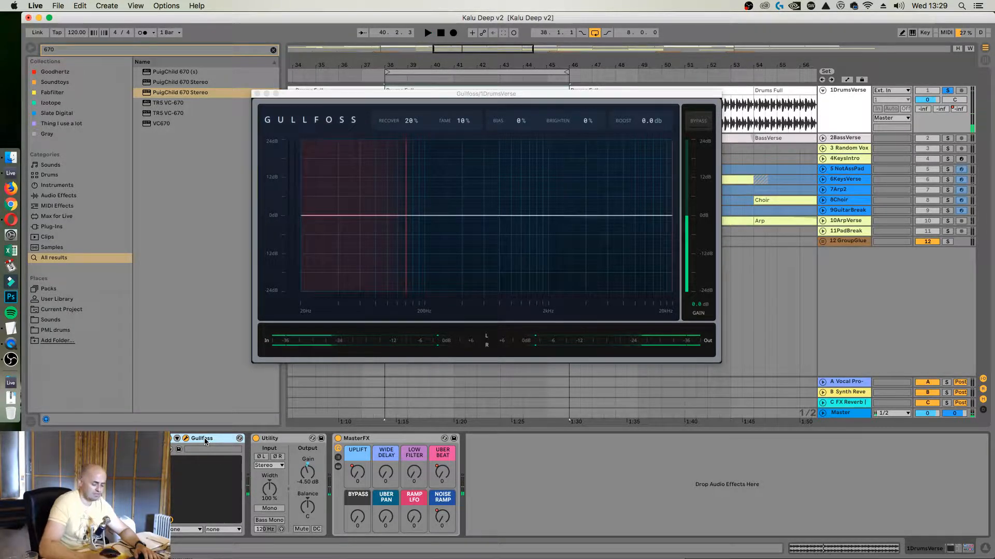
{"action": "key", "text": "Delete"}
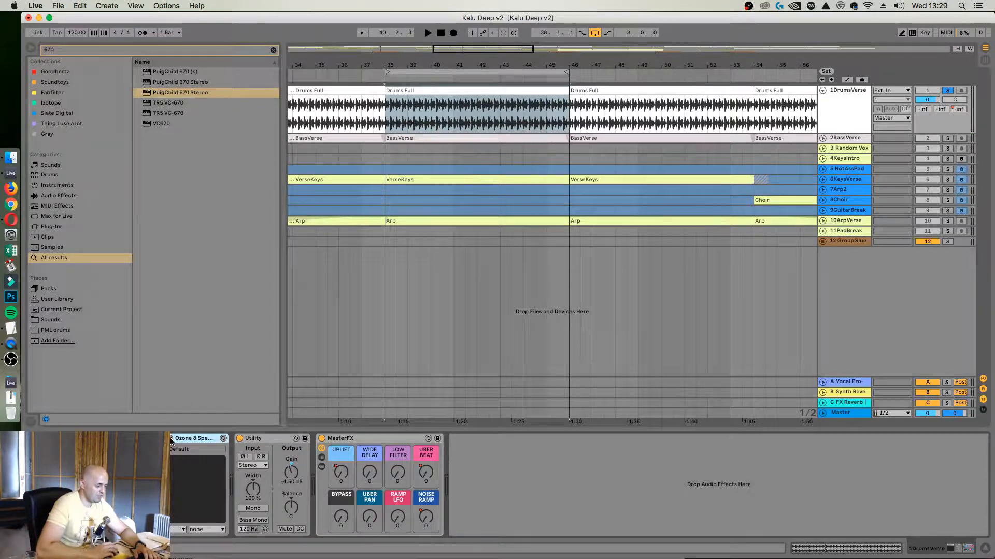
Show the Ozone 8 Spectral Shaper window, play the drums through it, and delete the plug-in from DrumsVerse
{"action": "left_click", "coordinate": [172, 439]}
{"action": "key", "text": "space"}
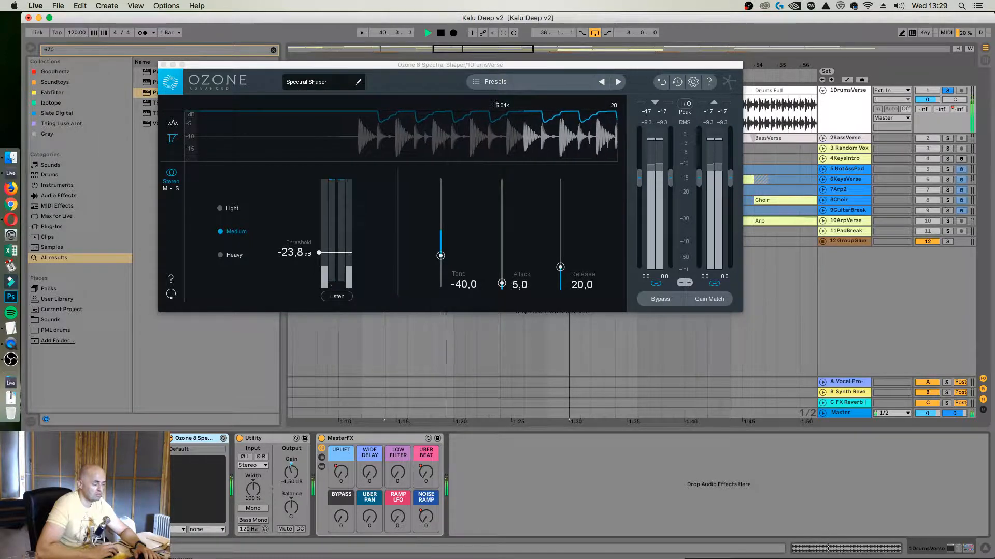
{"action": "key", "text": "space"}
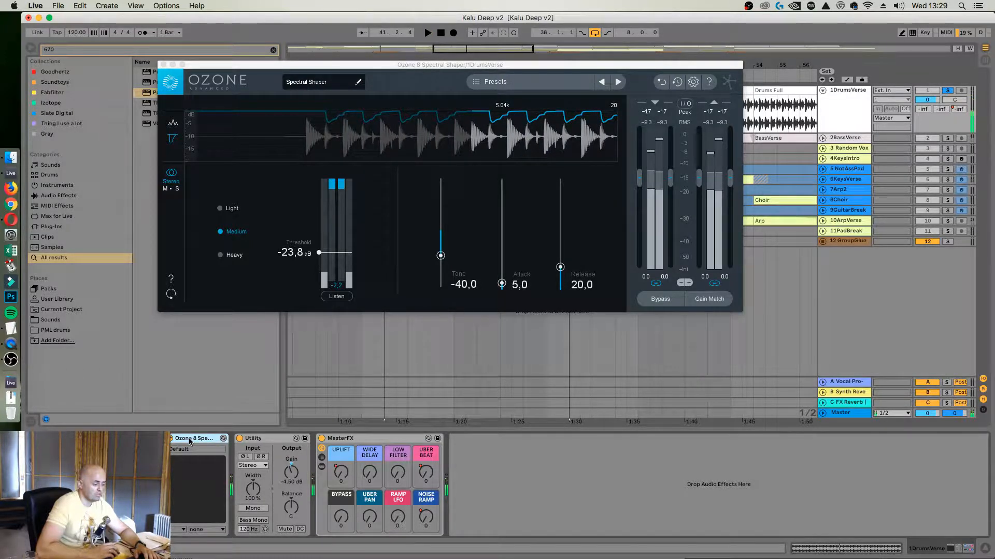
{"action": "key", "text": "Delete"}
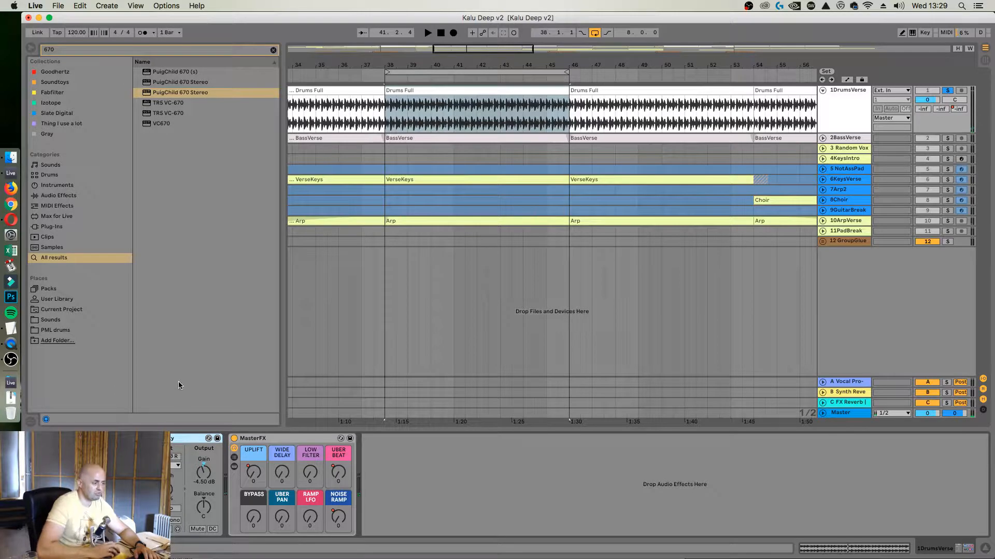
Add FabFilter Pro-Q 3 from the "Thing I use a lot" collection to DrumsVerse between Utility and MasterFX, and reposition its window
{"action": "left_click", "coordinate": [273, 50]}
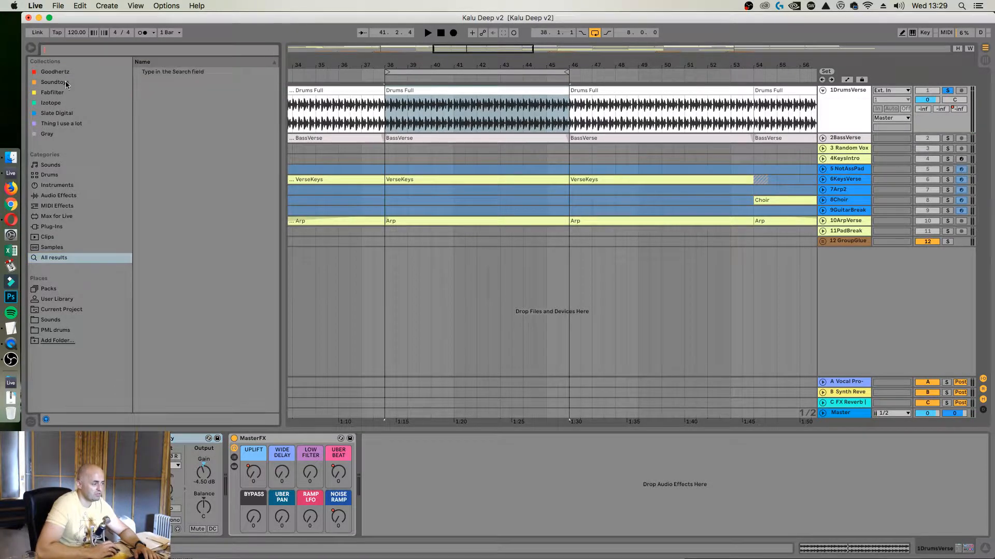
{"action": "left_click", "coordinate": [55, 124]}
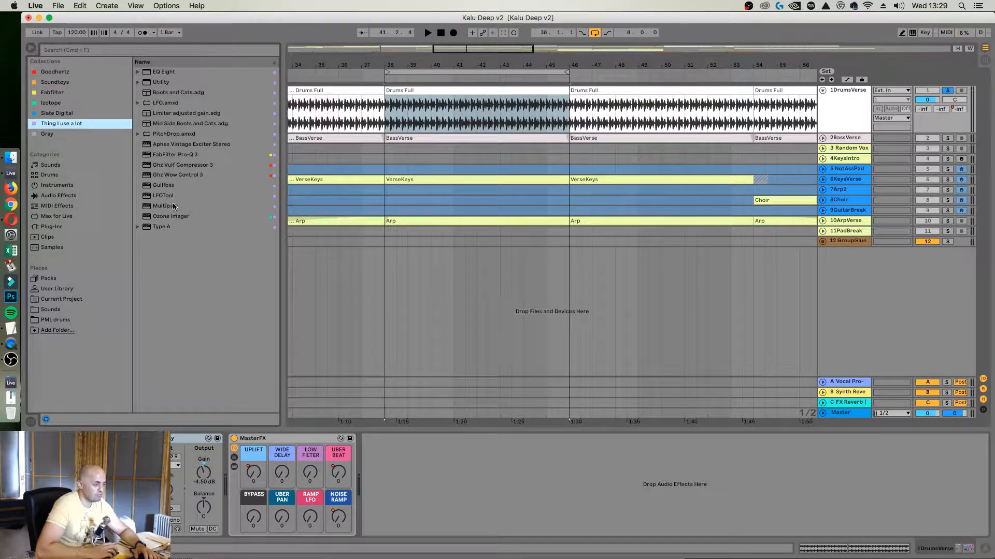
{"action": "left_click_drag", "start_coordinate": [166, 155], "coordinate": [230, 458]}
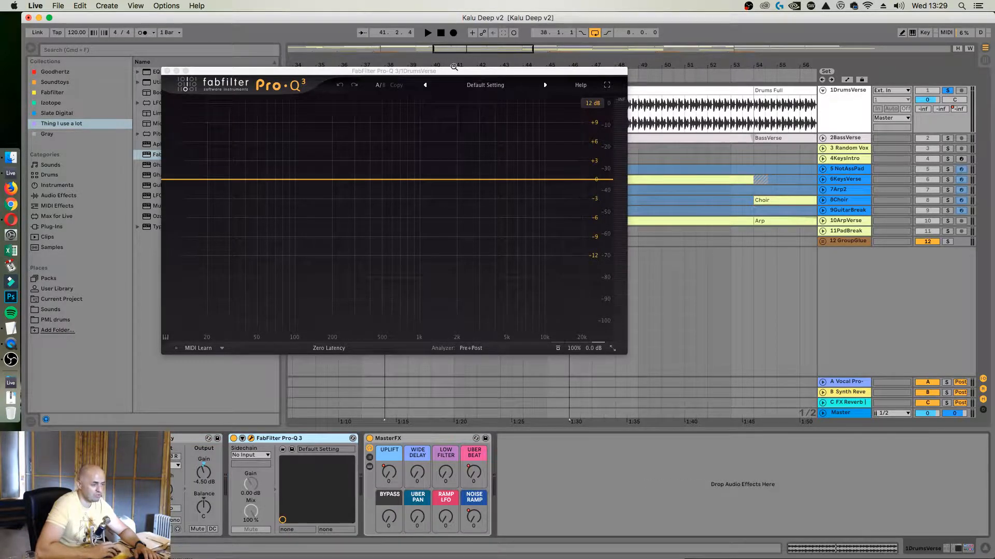
{"action": "left_click_drag", "start_coordinate": [454, 69], "coordinate": [573, 91]}
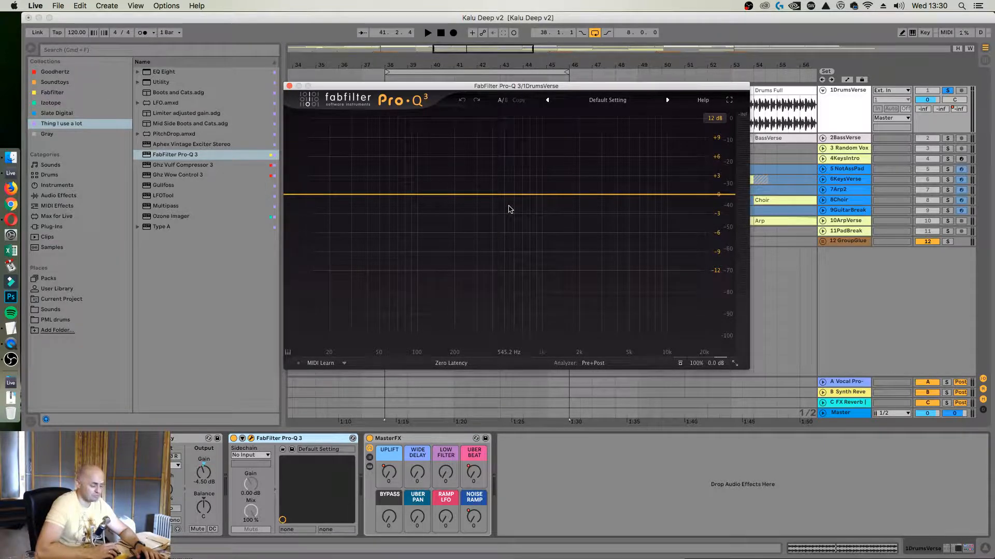
Find Utility in the browser and place it on the Master with Mono switched on
{"action": "left_click", "coordinate": [104, 50]}
{"action": "type", "text": "uti"}
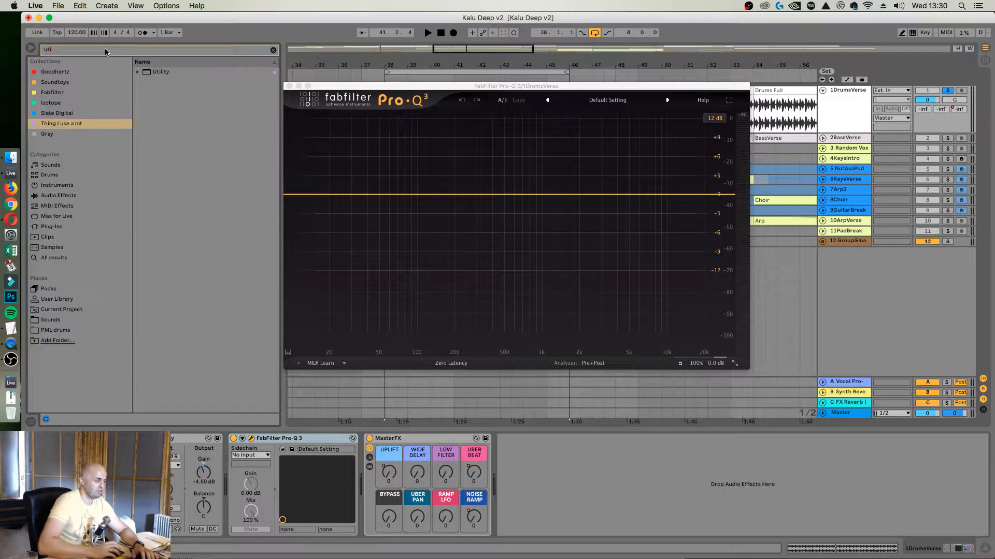
{"action": "left_click_drag", "start_coordinate": [147, 73], "coordinate": [254, 505]}
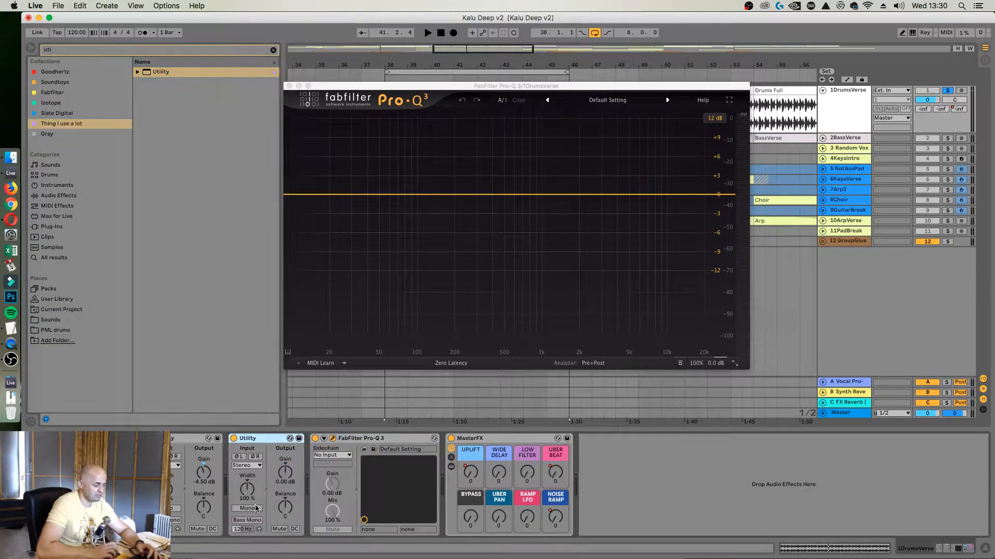
{"action": "left_click", "coordinate": [844, 413]}
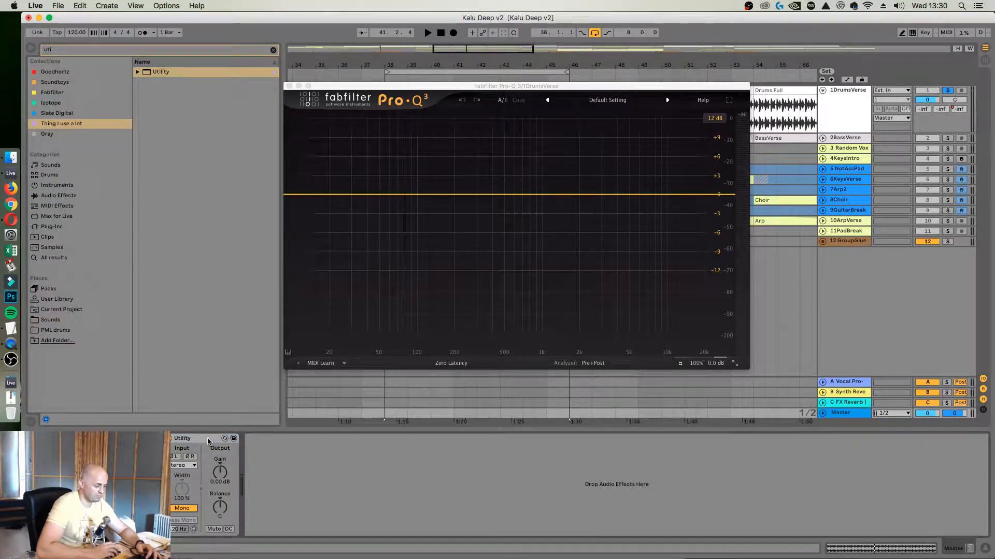
{"action": "left_click", "coordinate": [181, 507]}
Duplicate the mono Utility on the Master, and set the copy to Mid/Side Mode with Mono off and M/S Balance at 100S
{"action": "key", "text": "super+d"}
{"action": "right_click", "coordinate": [264, 488]}
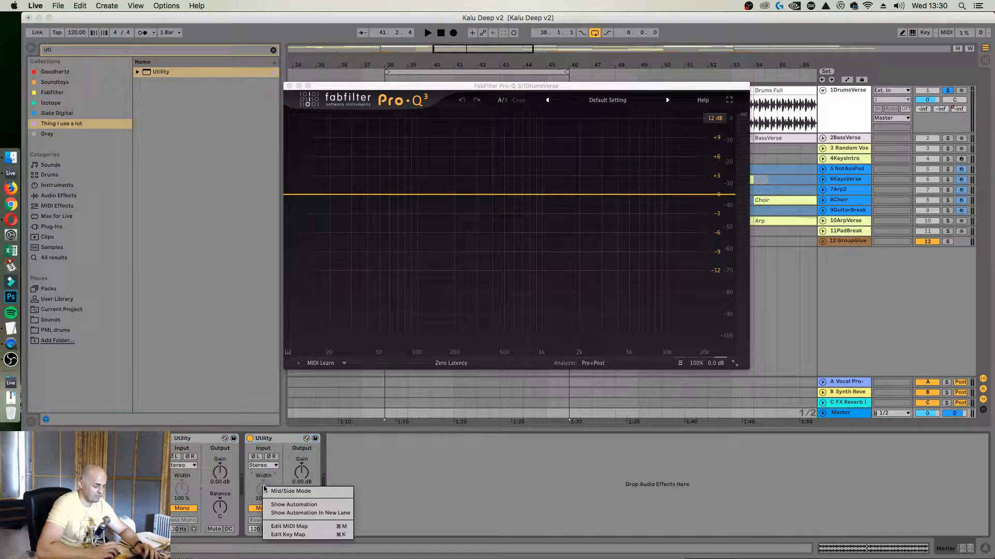
{"action": "left_click", "coordinate": [279, 491]}
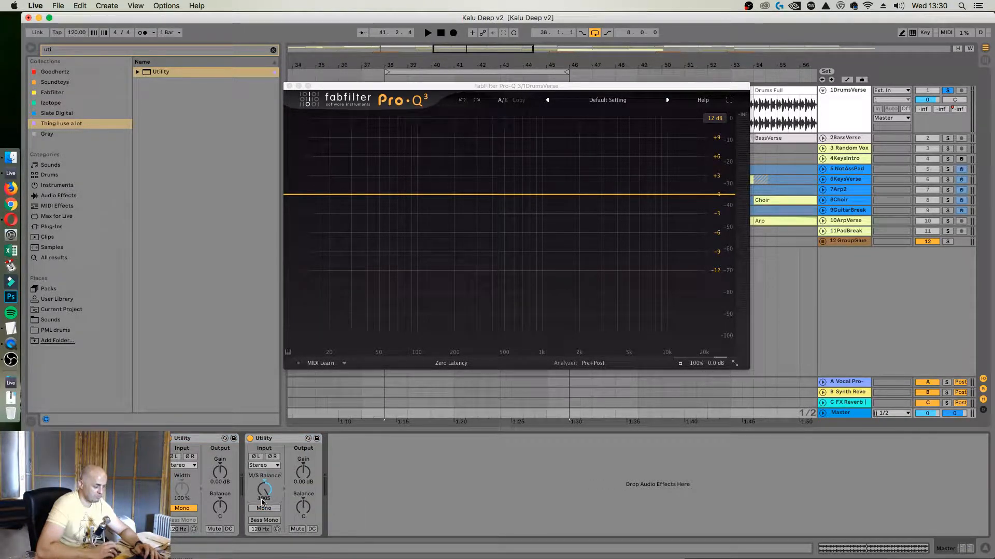
Map key 4 to the on/off switch of the Master's mono Utility and key 5 to that of the side-only Utility
{"action": "key", "text": "super+k"}
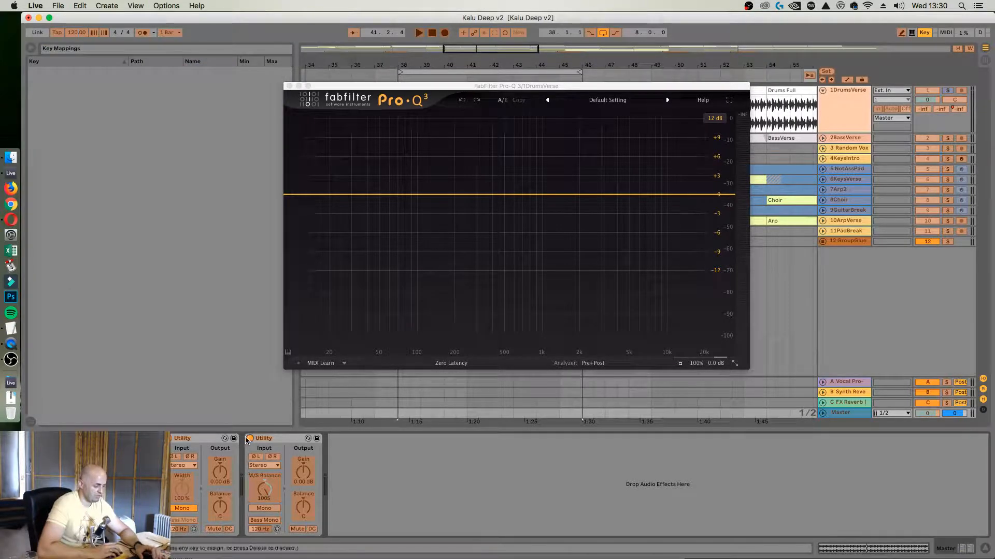
{"action": "key", "text": "5"}
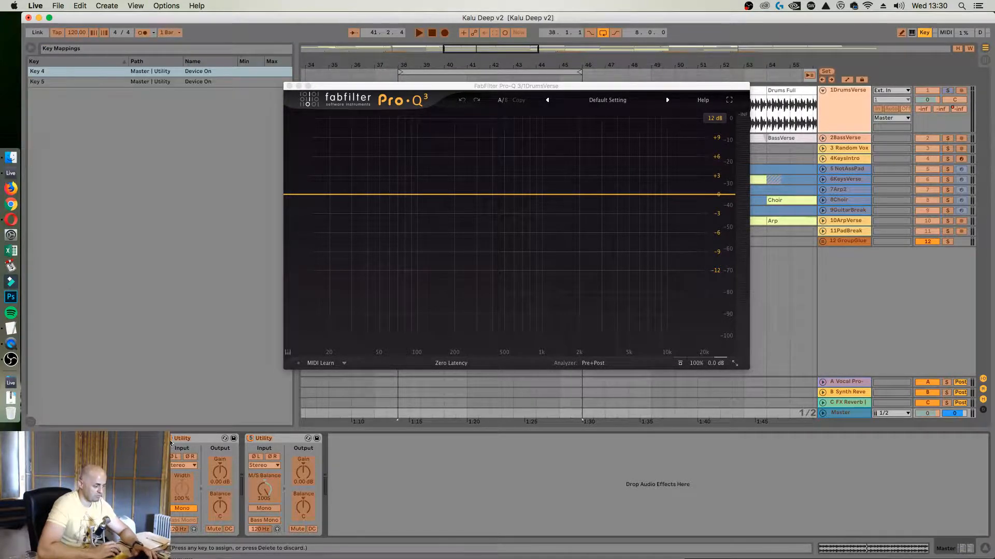
{"action": "key", "text": "super+k"}
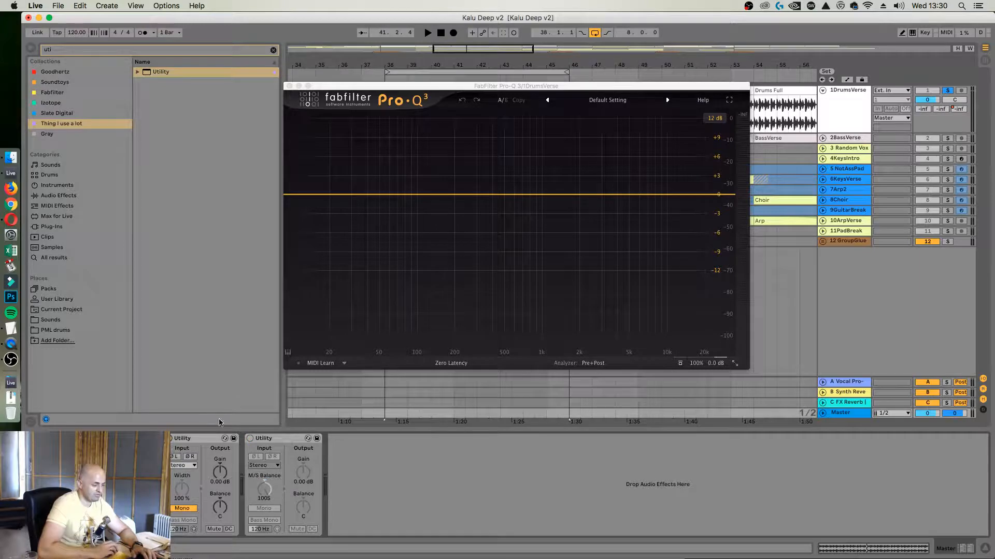
Play DrumsVerse to check its spectrum in FabFilter Pro-Q 3, and switch off both Utilities on the Master
{"action": "left_click", "coordinate": [844, 111]}
{"action": "key", "text": "space"}
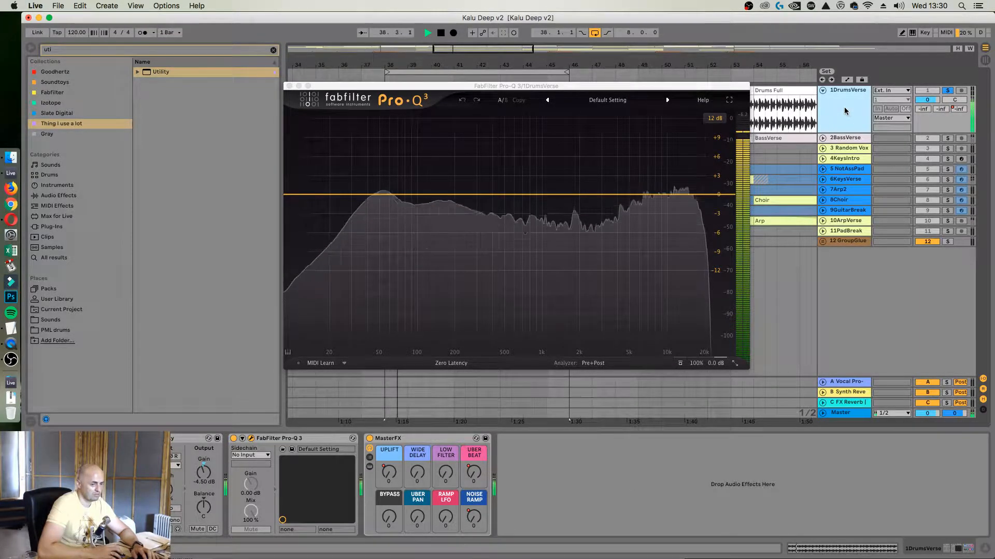
{"action": "key", "text": "space"}
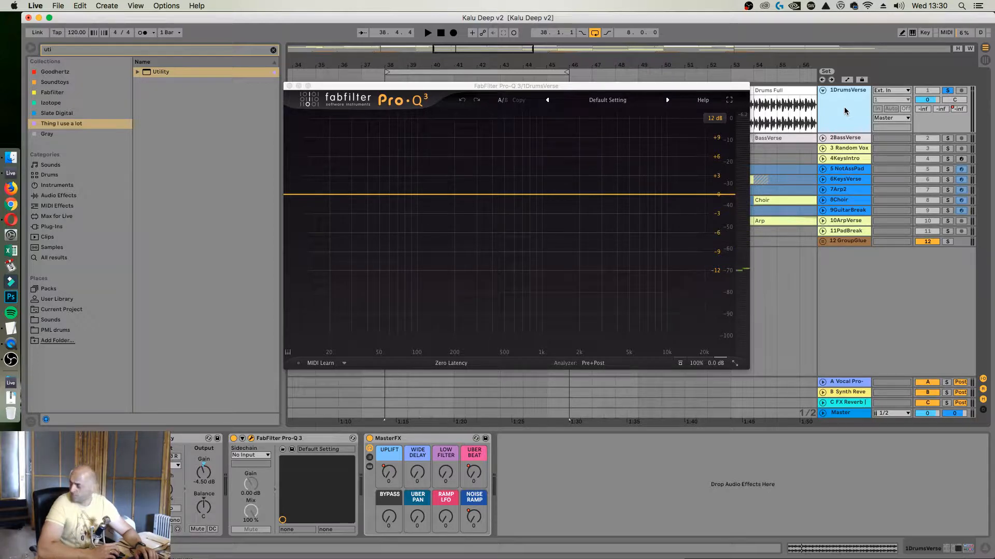
{"action": "key", "text": "space"}
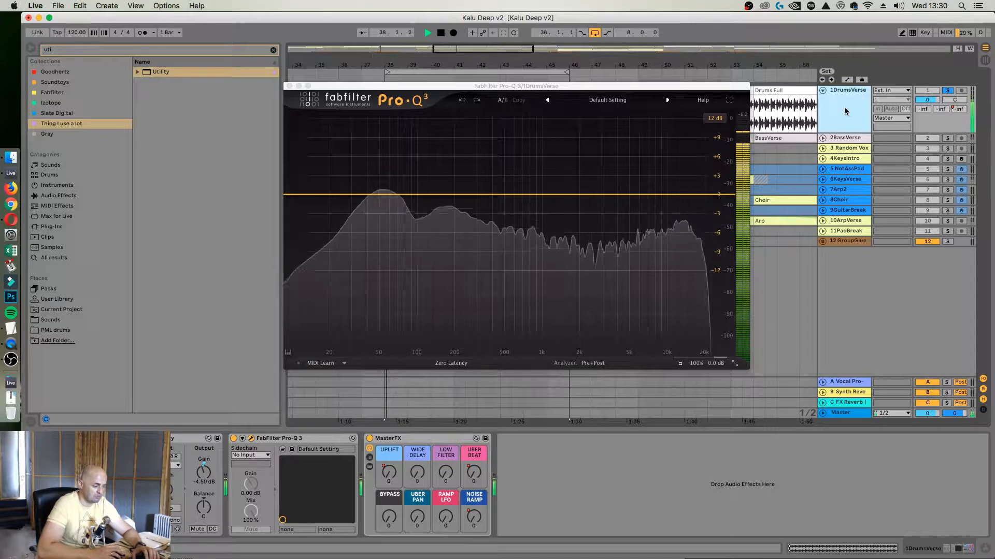
{"action": "key", "text": "space"}
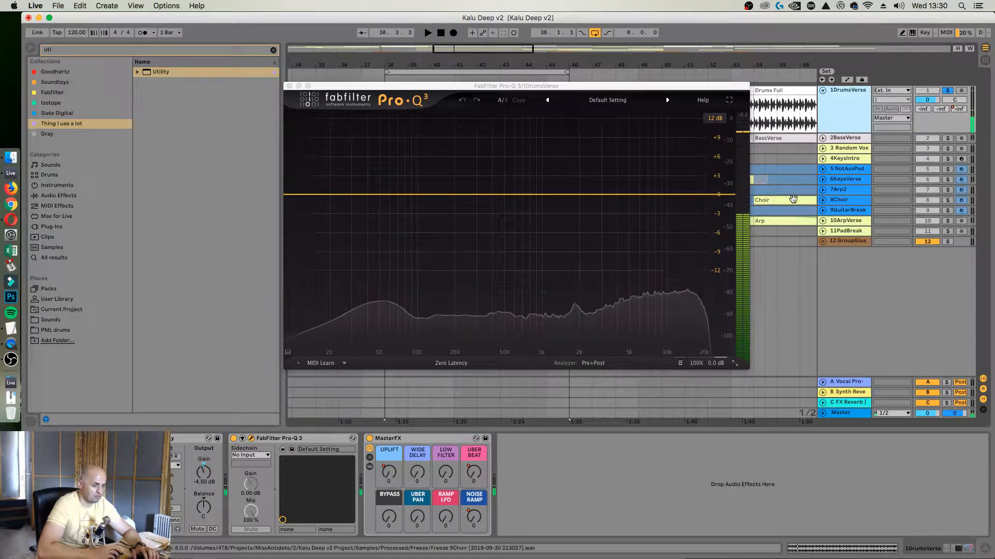
{"action": "left_click", "coordinate": [848, 413]}
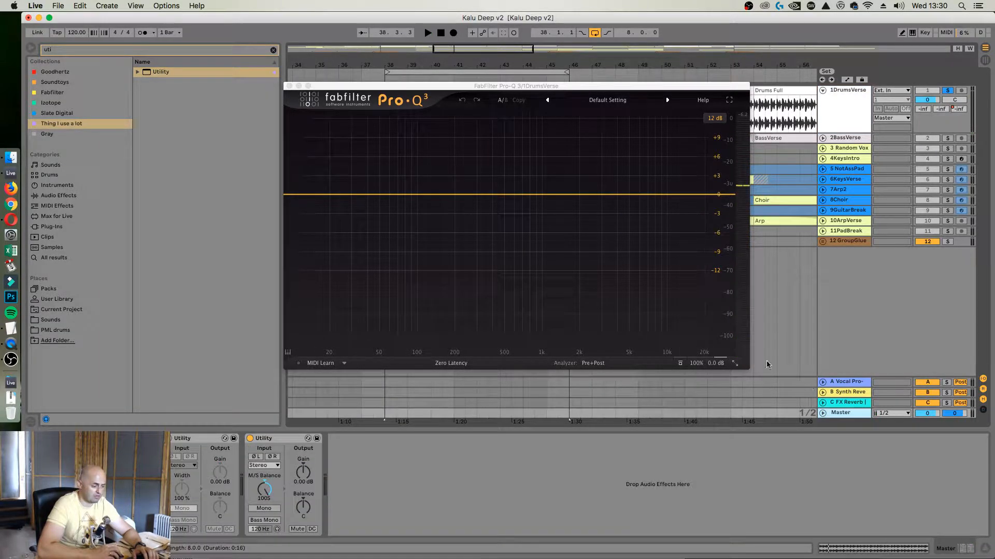
{"action": "key", "text": "0"}
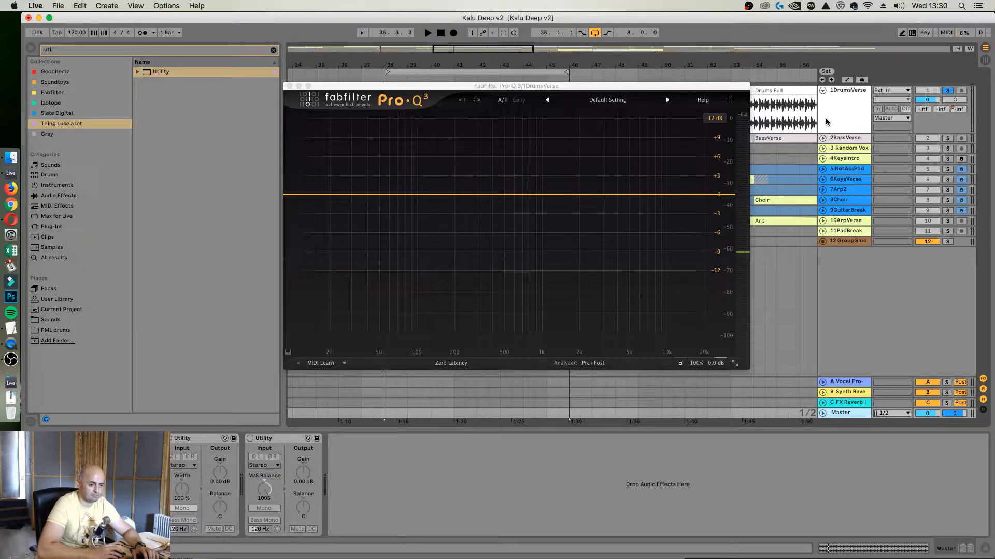
Play DrumsVerse and add a high-shelf band in Pro-Q 3 at 12577 Hz with -3.86 dB gain and Q 0.029
{"action": "left_click", "coordinate": [825, 117]}
{"action": "left_click", "coordinate": [665, 210]}
{"action": "key", "text": "space"}
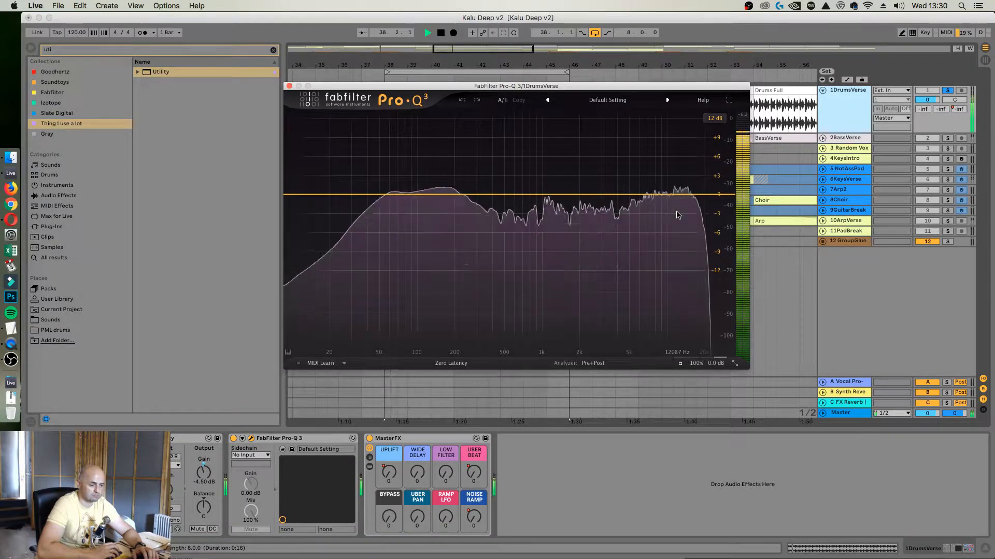
{"action": "left_click", "coordinate": [675, 212]}
{"action": "key", "text": "space"}
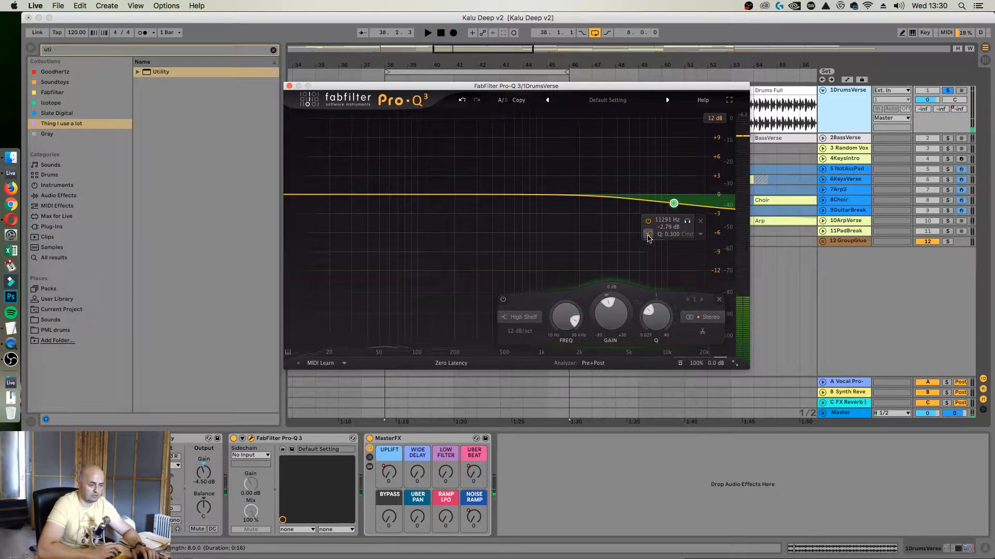
{"action": "left_click_drag", "start_coordinate": [670, 221], "coordinate": [675, 249]}
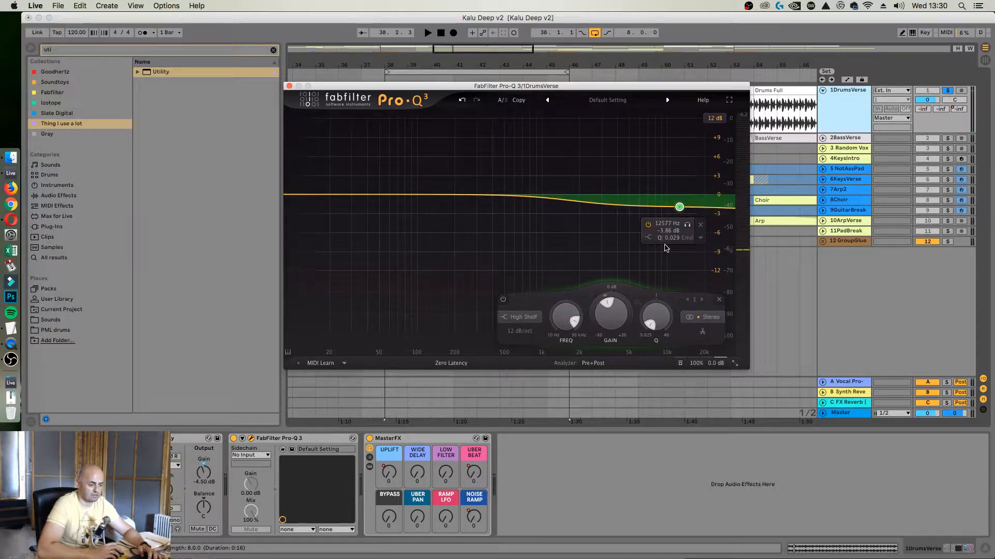
Make the high-shelf band dynamic and give it a negative dynamic range
{"action": "right_click", "coordinate": [679, 207]}
{"action": "right_click", "coordinate": [679, 207]}
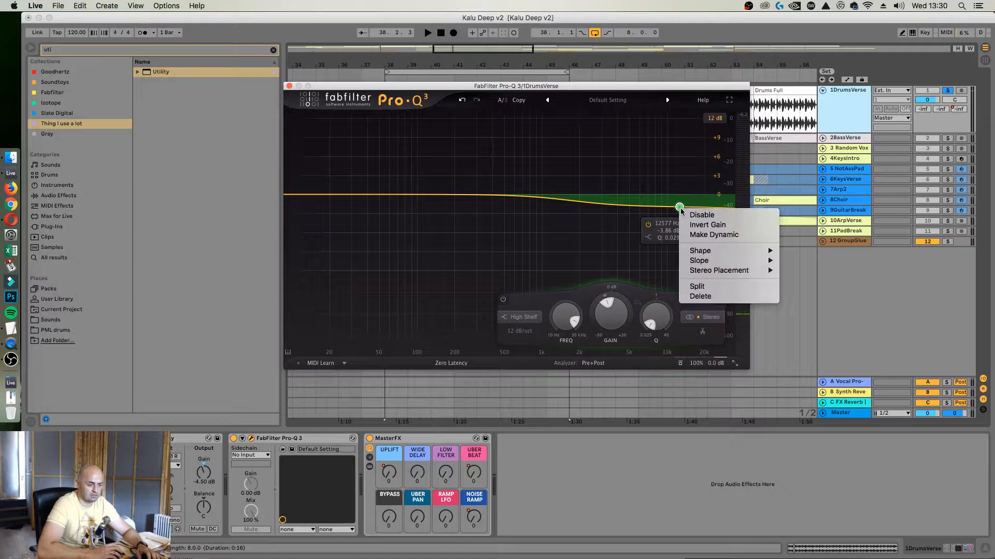
{"action": "left_click", "coordinate": [727, 235]}
{"action": "left_click_drag", "start_coordinate": [600, 296], "coordinate": [597, 307]}
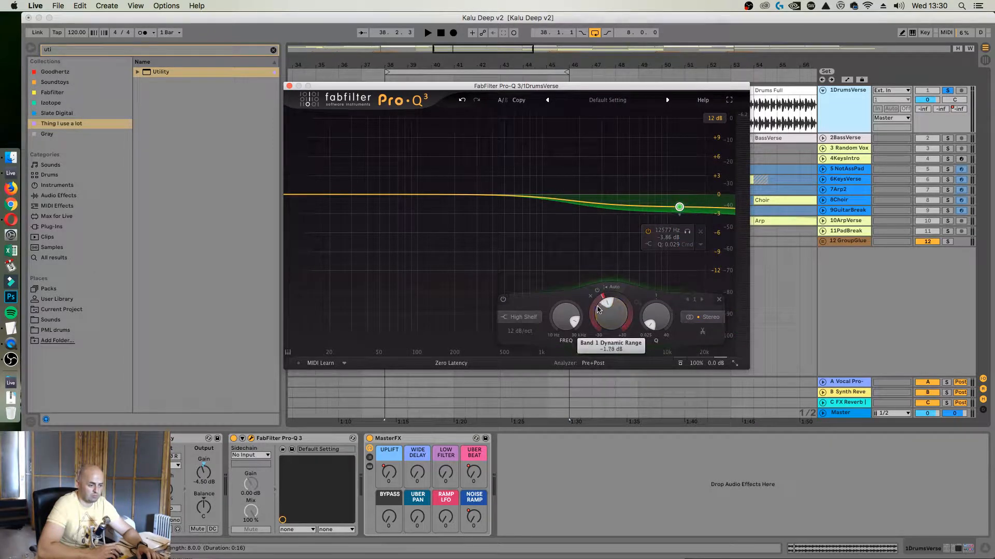
Set the shelf band's stereo placement to Side and, with the drums playing, adjust it to 11999 Hz and -4.25 dB
{"action": "left_click", "coordinate": [698, 252]}
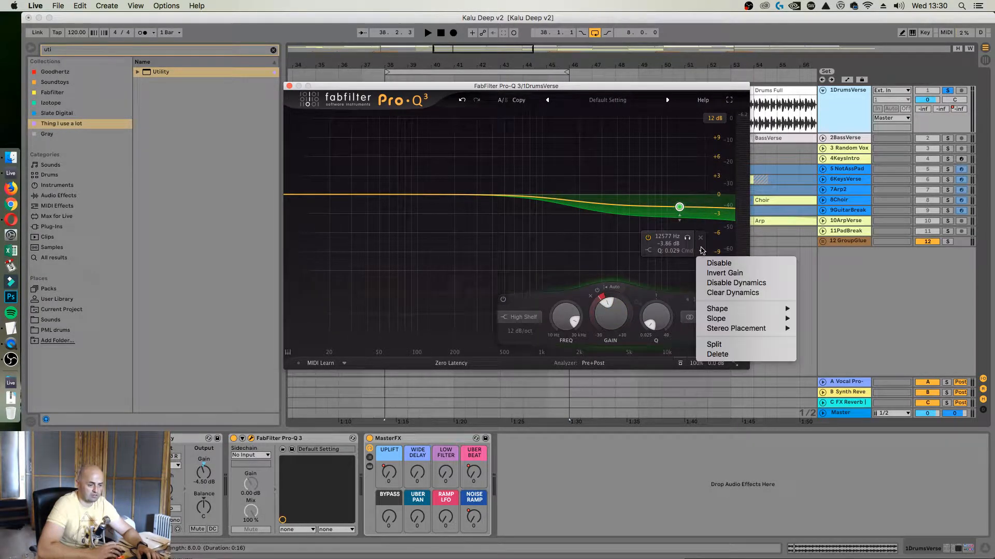
{"action": "mouse_move", "coordinate": [744, 330]}
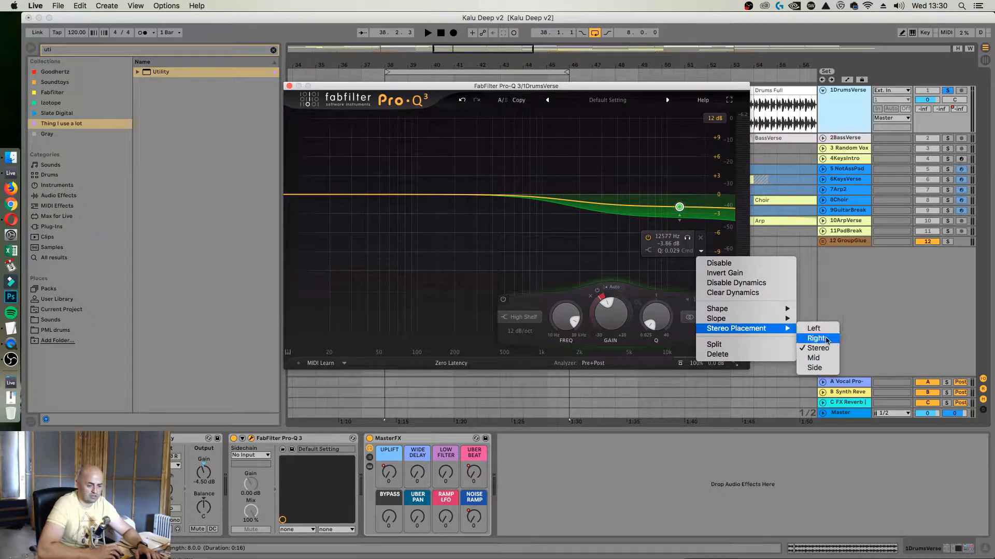
{"action": "left_click", "coordinate": [815, 367]}
{"action": "key", "text": "space"}
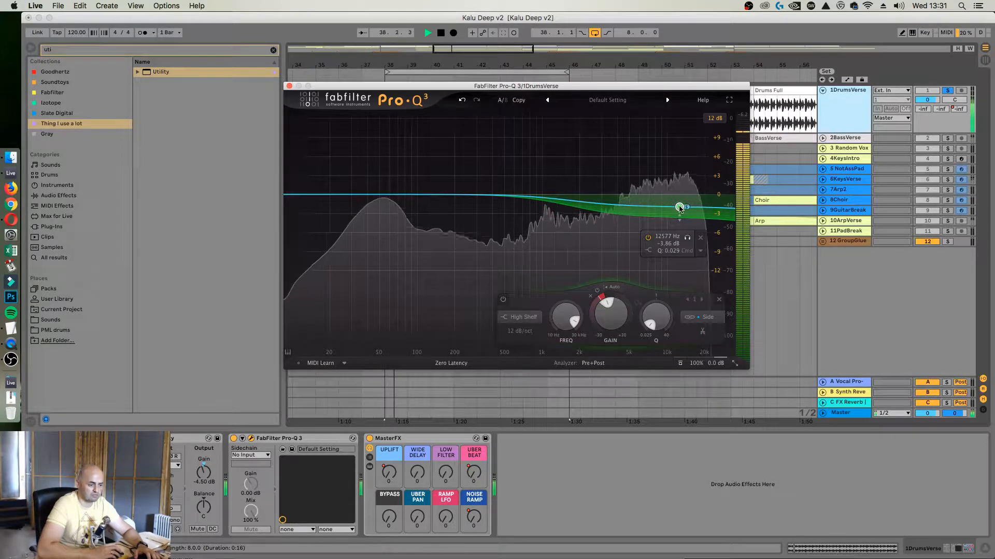
{"action": "left_click_drag", "start_coordinate": [679, 208], "coordinate": [677, 207]}
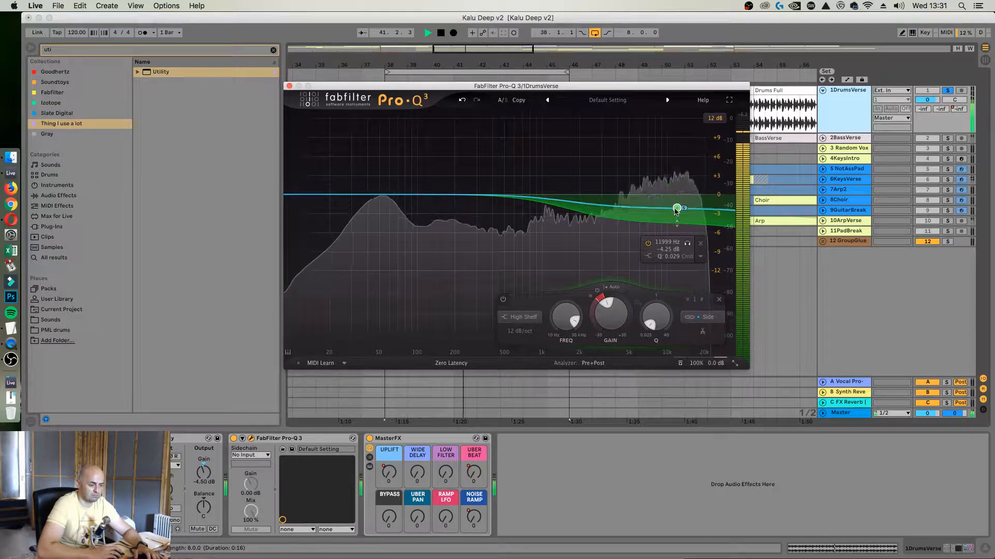
Adjust the Side shelf band to 11363 Hz and -3.11 dB and widen its negative dynamic range
{"action": "left_click_drag", "start_coordinate": [676, 208], "coordinate": [674, 204]}
{"action": "left_click_drag", "start_coordinate": [595, 317], "coordinate": [597, 351]}
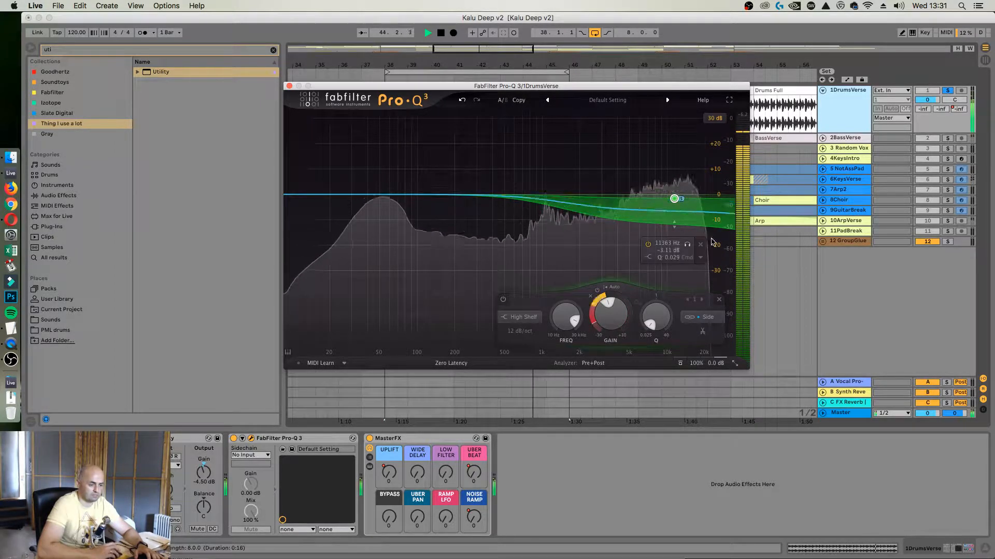
{"action": "key", "text": "space"}
Add a second high-shelf band with Mid stereo placement at 8260.7 Hz and -7.00 dB, and briefly play it
{"action": "double_click", "coordinate": [673, 176]}
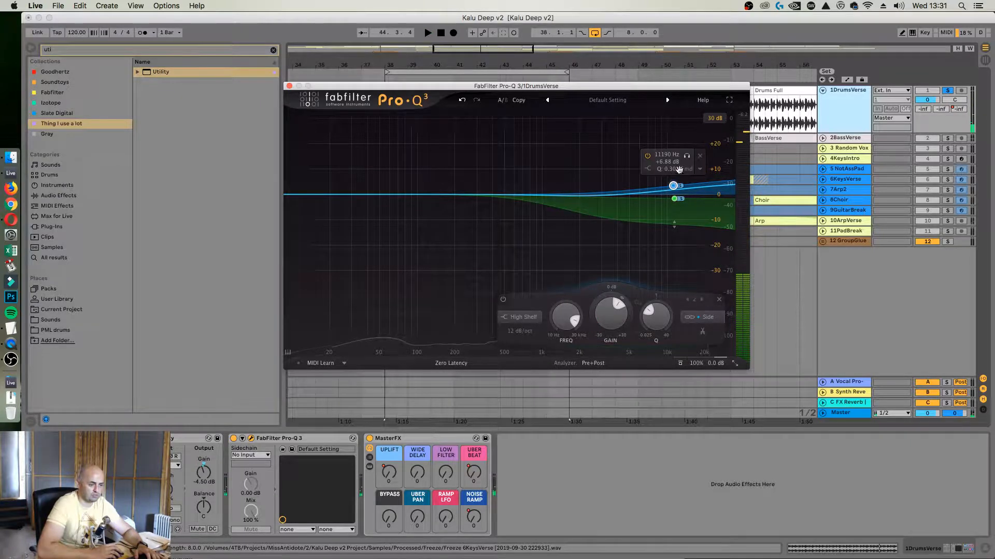
{"action": "left_click", "coordinate": [699, 170]}
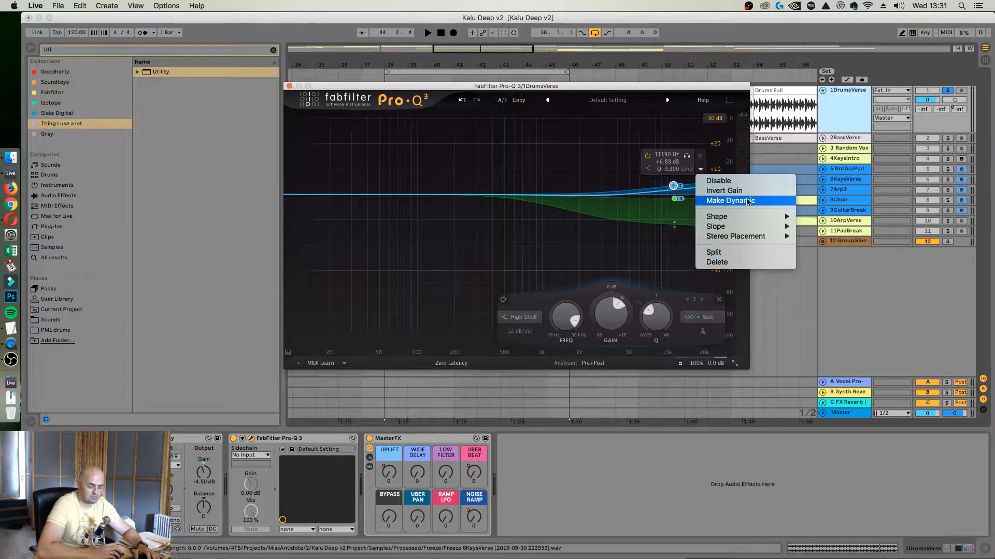
{"action": "mouse_move", "coordinate": [747, 239]}
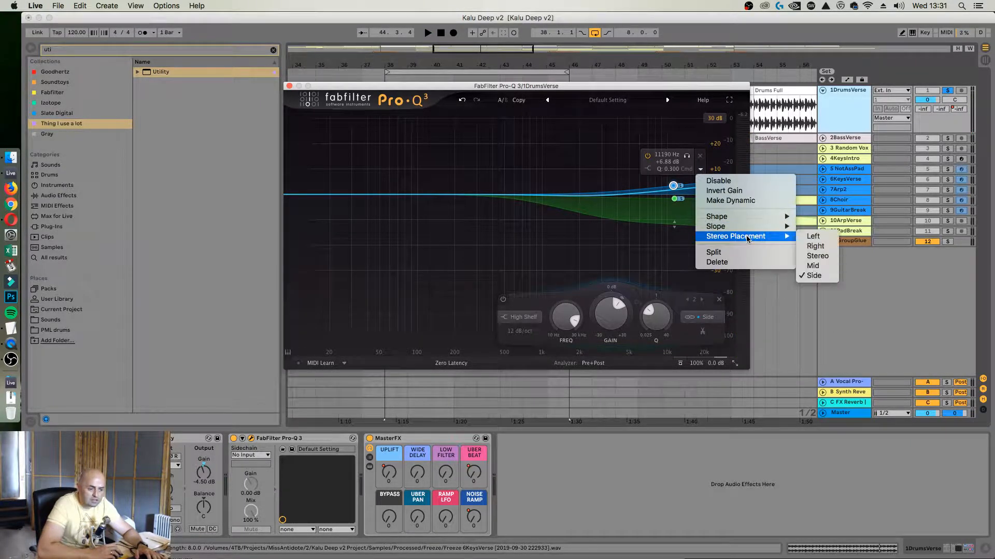
{"action": "left_click", "coordinate": [821, 265]}
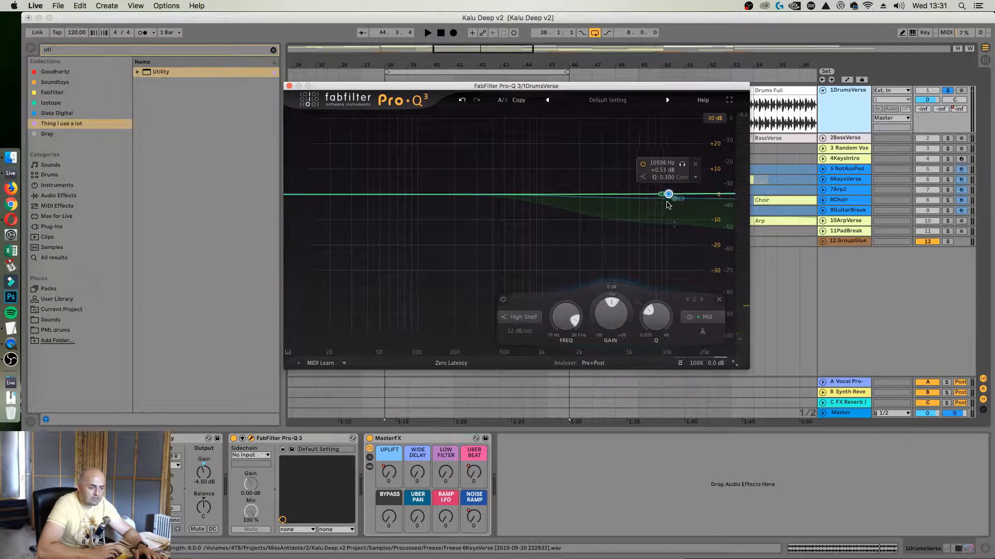
{"action": "left_click_drag", "start_coordinate": [660, 200], "coordinate": [656, 208]}
{"action": "key", "text": "space"}
{"action": "key", "text": "space"}
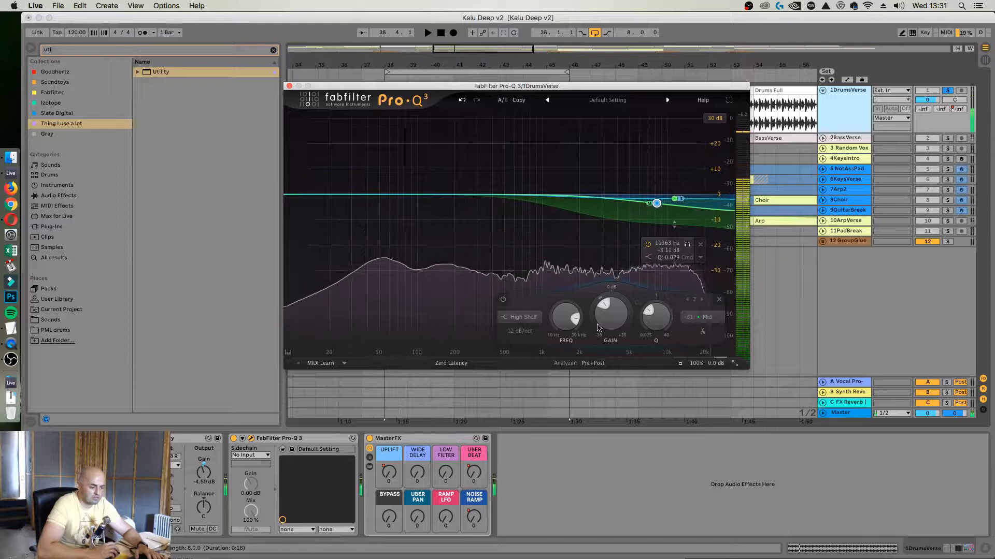
Make the Mid shelf band dynamic with a range of about -6 dB and raise its gain to near 0 dB during playback
{"action": "left_click", "coordinate": [684, 234]}
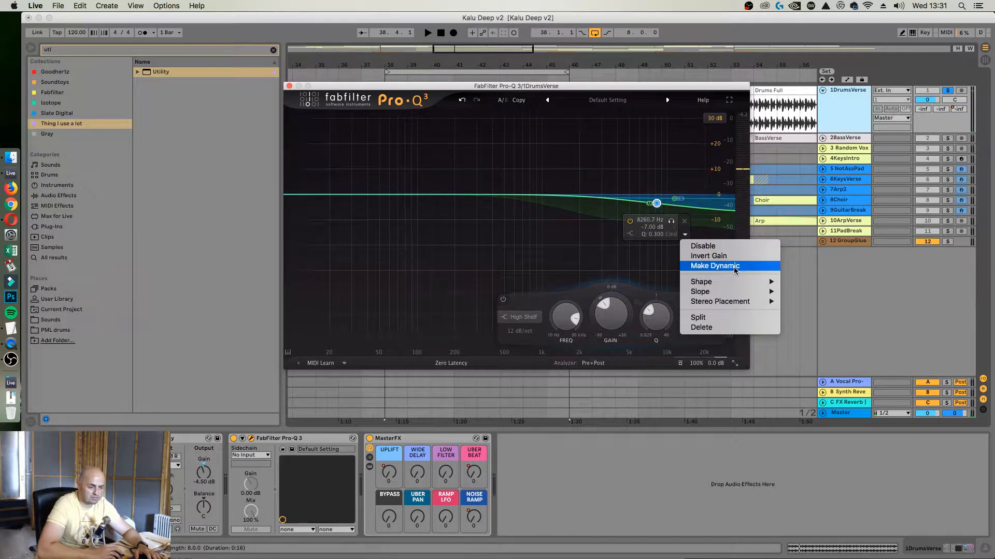
{"action": "left_click", "coordinate": [732, 267]}
{"action": "left_click_drag", "start_coordinate": [597, 303], "coordinate": [596, 309]}
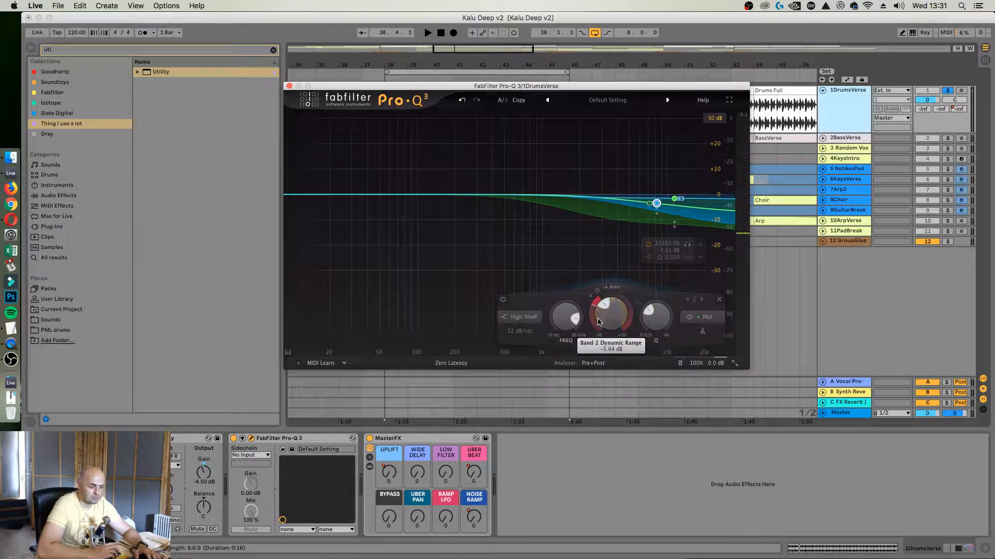
{"action": "key", "text": "space"}
{"action": "mouse_move", "coordinate": [656, 203]}
{"action": "left_mouse_down"}
{"action": "mouse_move", "coordinate": [655, 174]}
{"action": "mouse_move", "coordinate": [656, 195]}
{"action": "left_mouse_up"}
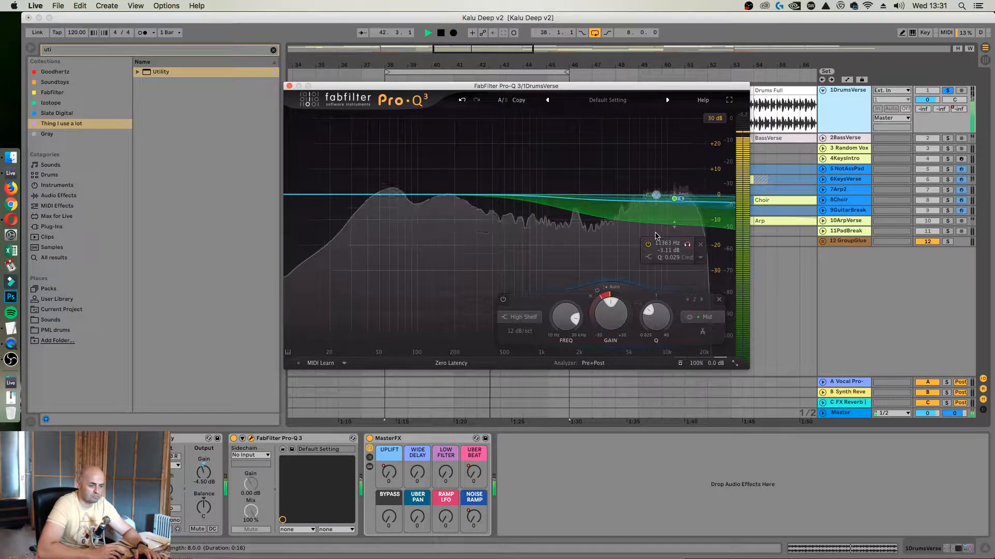
Solo the Side shelf band on and off to listen to what it affects in the drums
{"action": "left_click", "coordinate": [689, 245]}
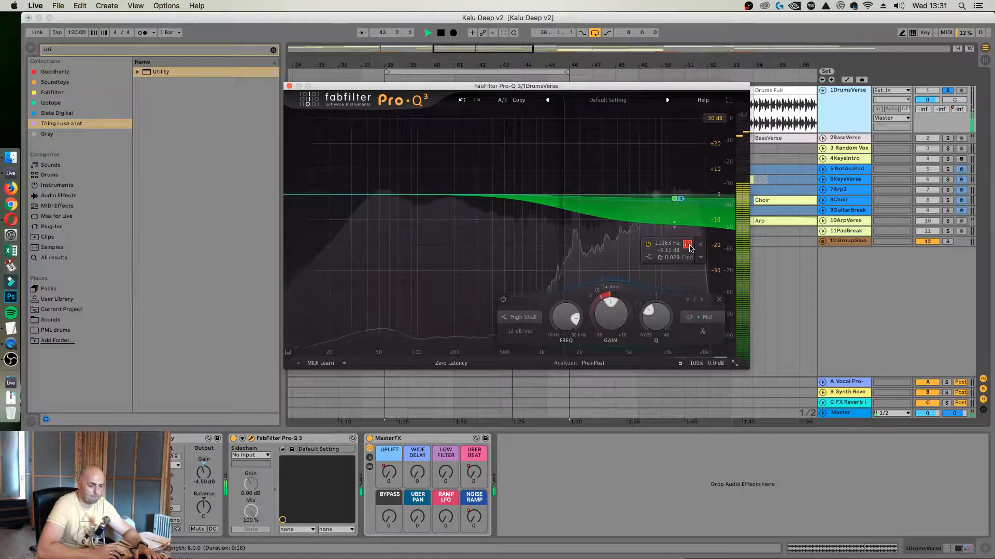
{"action": "left_click", "coordinate": [689, 245]}
{"action": "left_click", "coordinate": [687, 244]}
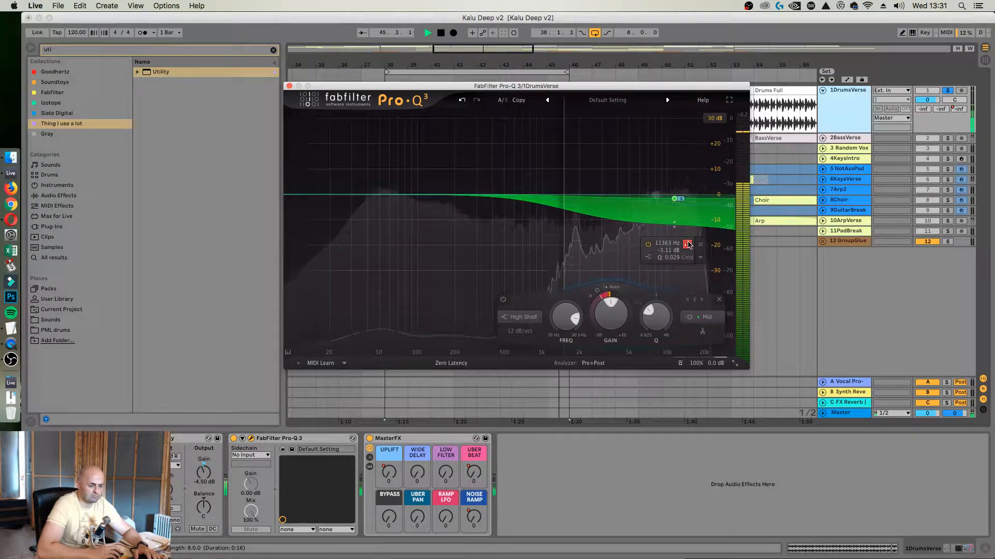
{"action": "left_click", "coordinate": [688, 245]}
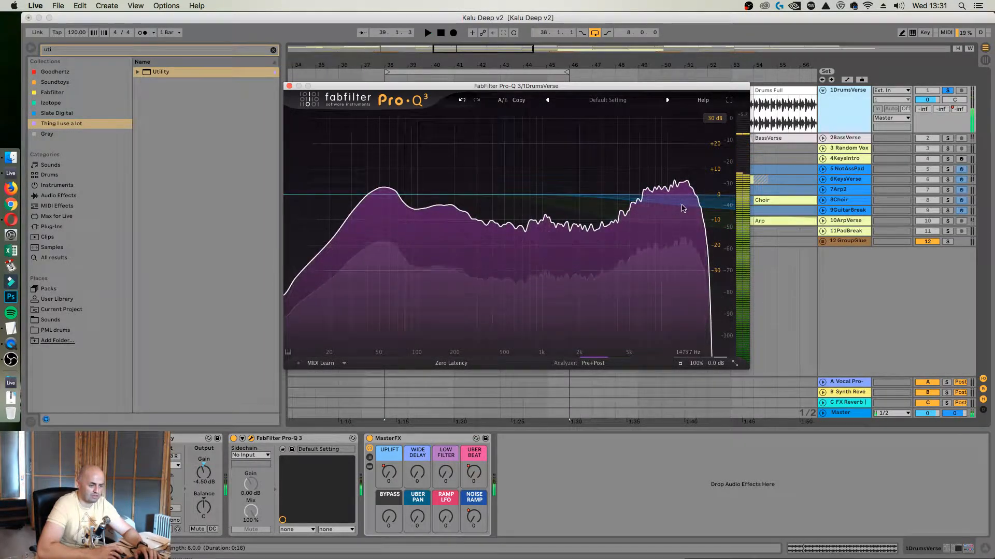
With the drums playing, add a Mid bell cut at 322.21 Hz with -7.85 dB gain and Q 1.448
{"action": "key", "text": "space"}
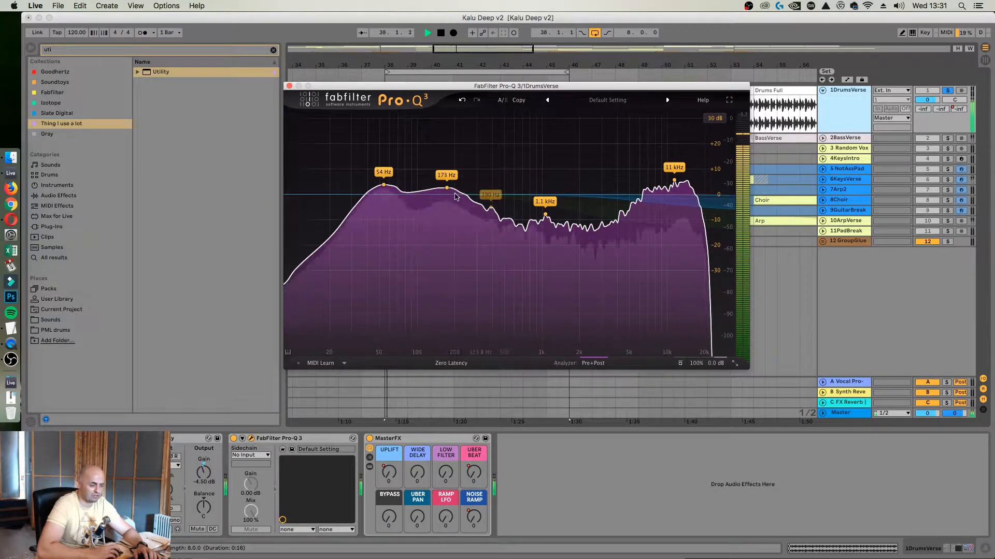
{"action": "double_click", "coordinate": [473, 214]}
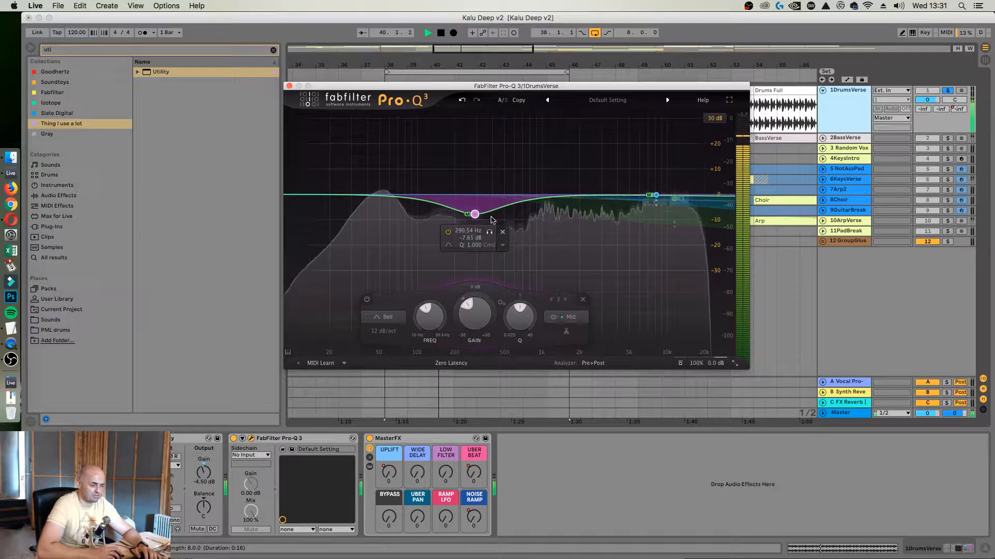
{"action": "mouse_move", "coordinate": [476, 215]}
{"action": "left_mouse_down"}
{"action": "mouse_move", "coordinate": [482, 229]}
{"action": "mouse_move", "coordinate": [497, 229]}
{"action": "mouse_move", "coordinate": [473, 230]}
{"action": "mouse_move", "coordinate": [483, 232]}
{"action": "left_mouse_up"}
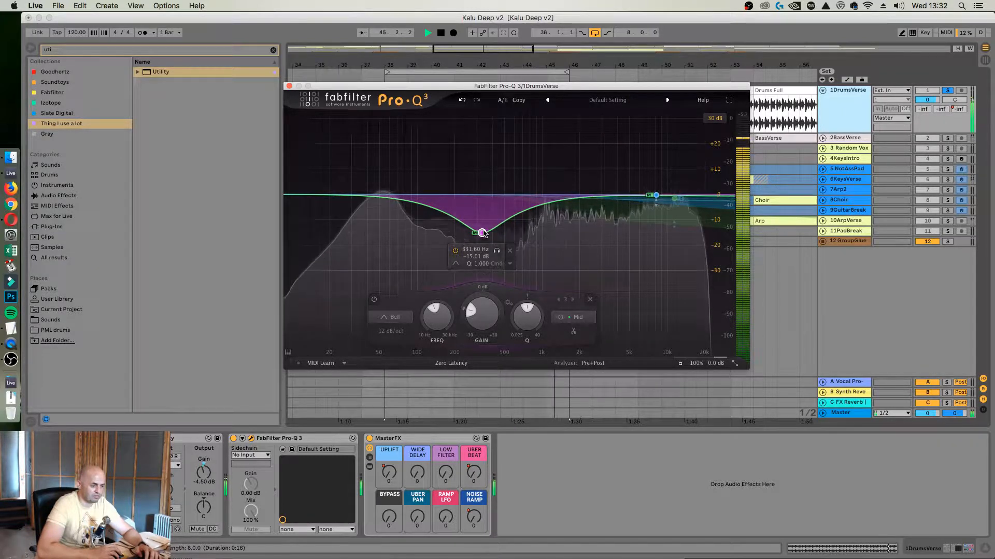
{"action": "mouse_move", "coordinate": [496, 252]}
{"action": "left_mouse_down"}
{"action": "mouse_move", "coordinate": [460, 254]}
{"action": "mouse_move", "coordinate": [512, 256]}
{"action": "mouse_move", "coordinate": [485, 260]}
{"action": "mouse_move", "coordinate": [498, 259]}
{"action": "mouse_move", "coordinate": [483, 252]}
{"action": "mouse_move", "coordinate": [493, 253]}
{"action": "left_mouse_up"}
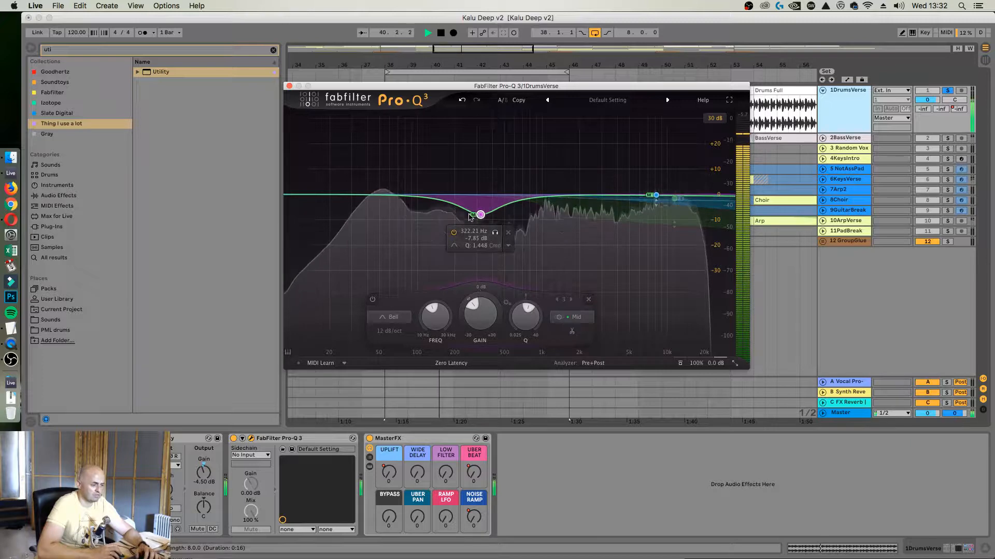
Add a stereo bell band near 52 Hz with Q 1.000, try slight boosts, and settle on a slight cut
{"action": "double_click", "coordinate": [383, 187]}
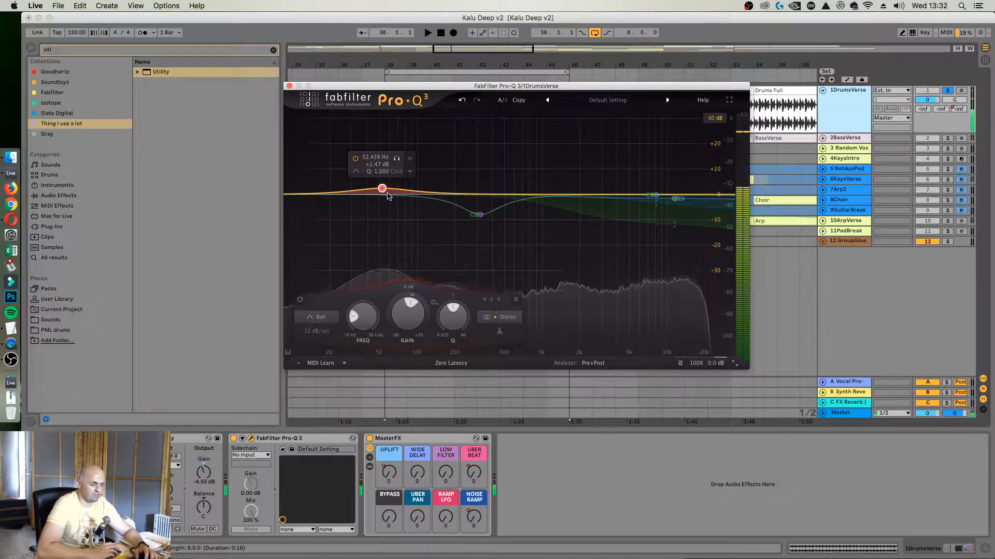
{"action": "left_click_drag", "start_coordinate": [382, 190], "coordinate": [380, 196]}
{"action": "key", "text": "space"}
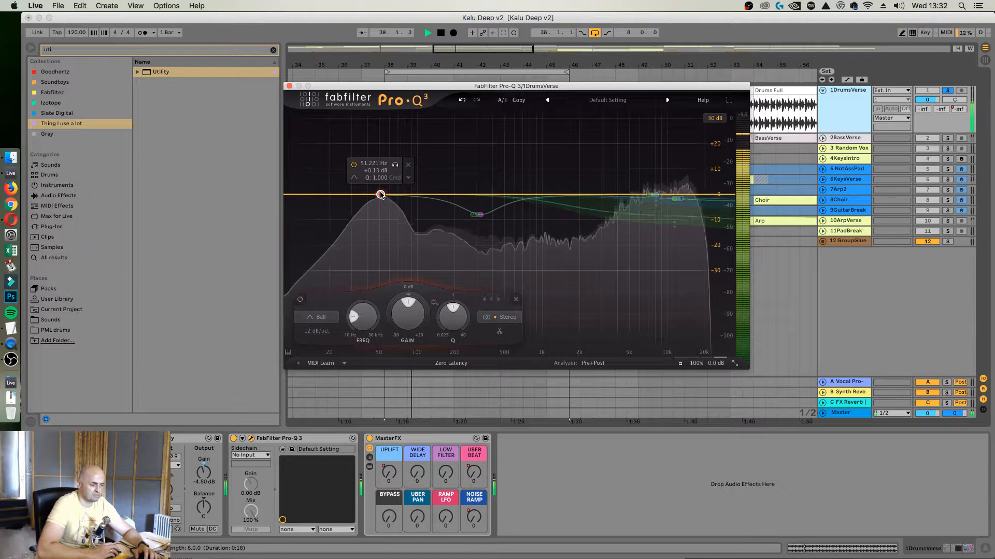
{"action": "left_click_drag", "start_coordinate": [380, 194], "coordinate": [381, 192]}
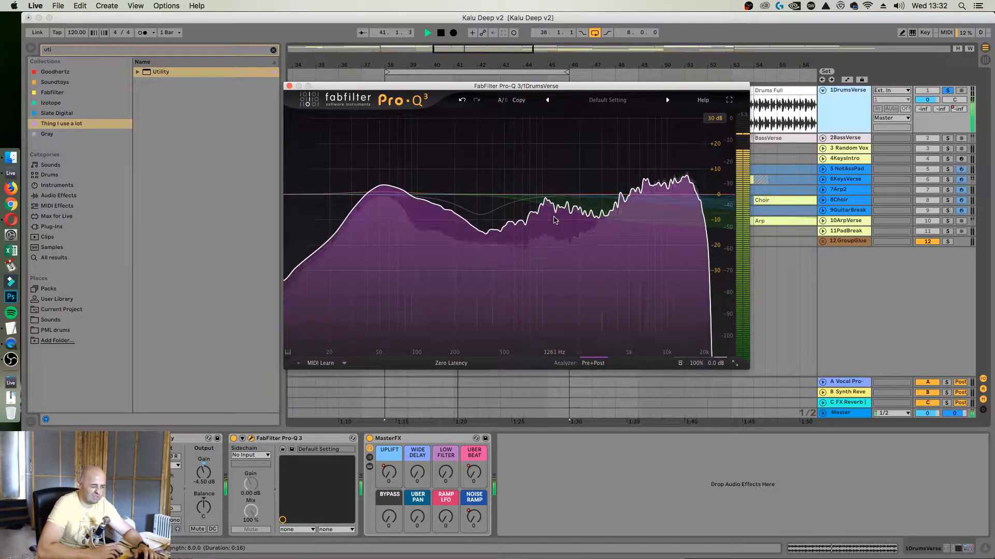
{"action": "mouse_move", "coordinate": [562, 230]}
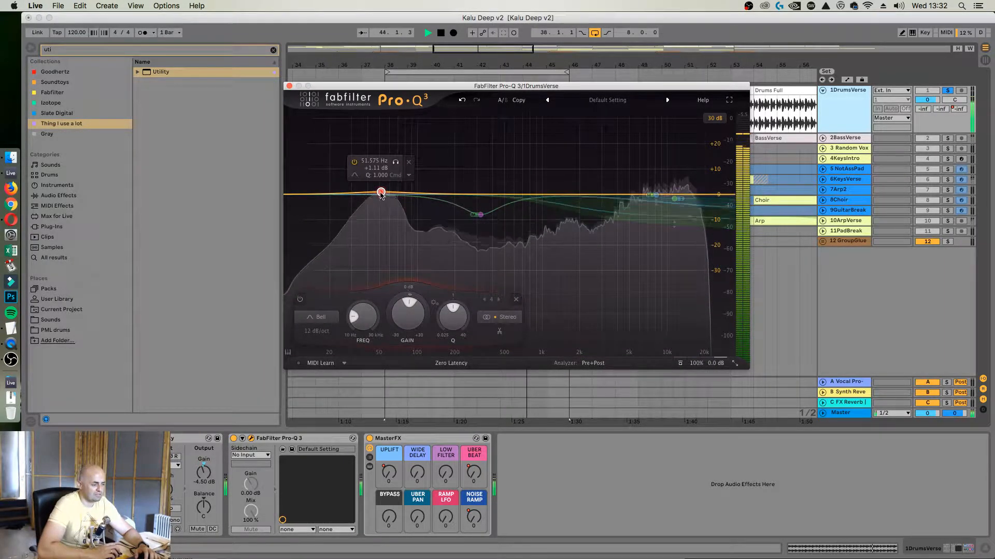
{"action": "left_click_drag", "start_coordinate": [380, 191], "coordinate": [381, 199]}
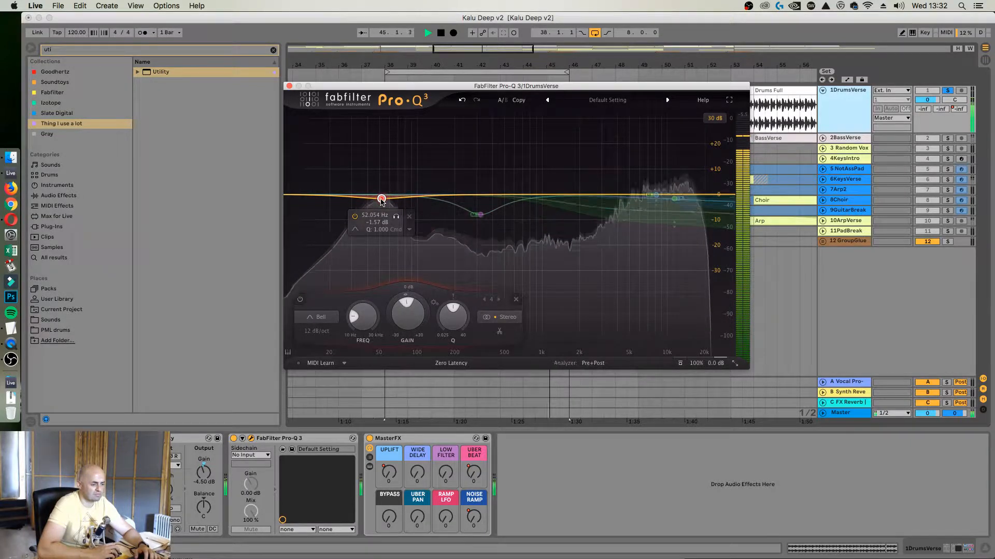
Add a dynamic stereo bell band at about 1.1 kHz with a static gain of -2.05 dB and Q 1.000
{"action": "left_click", "coordinate": [548, 208]}
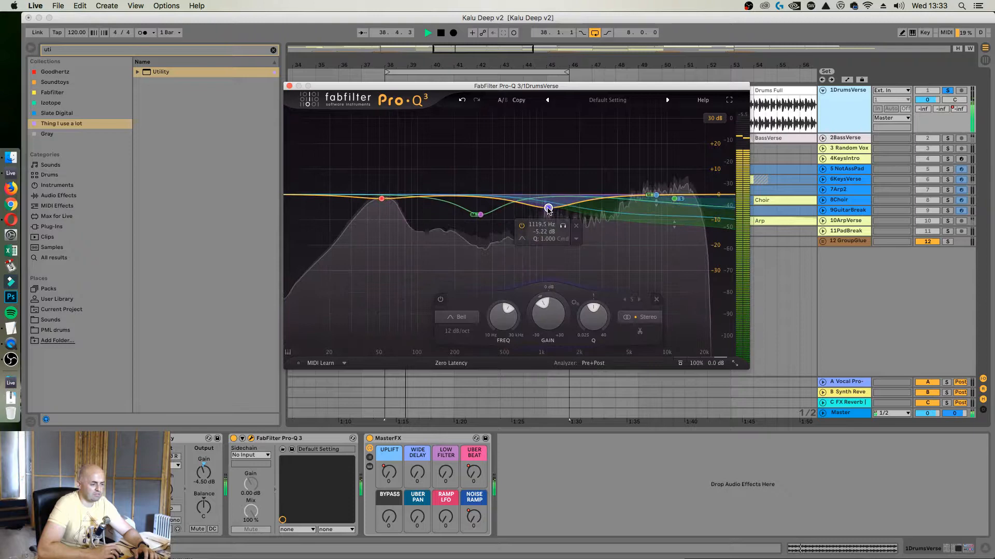
{"action": "left_click", "coordinate": [575, 240]}
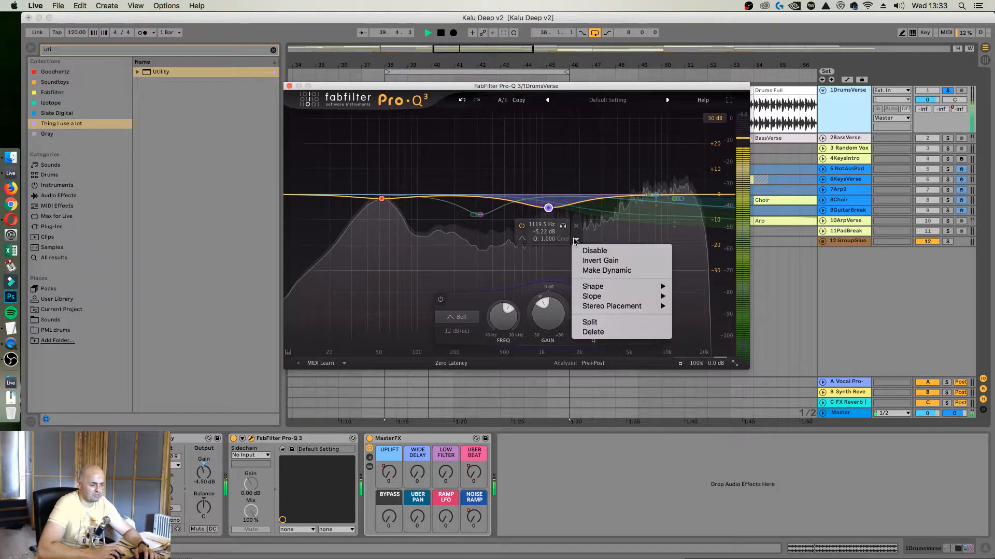
{"action": "left_click", "coordinate": [610, 271]}
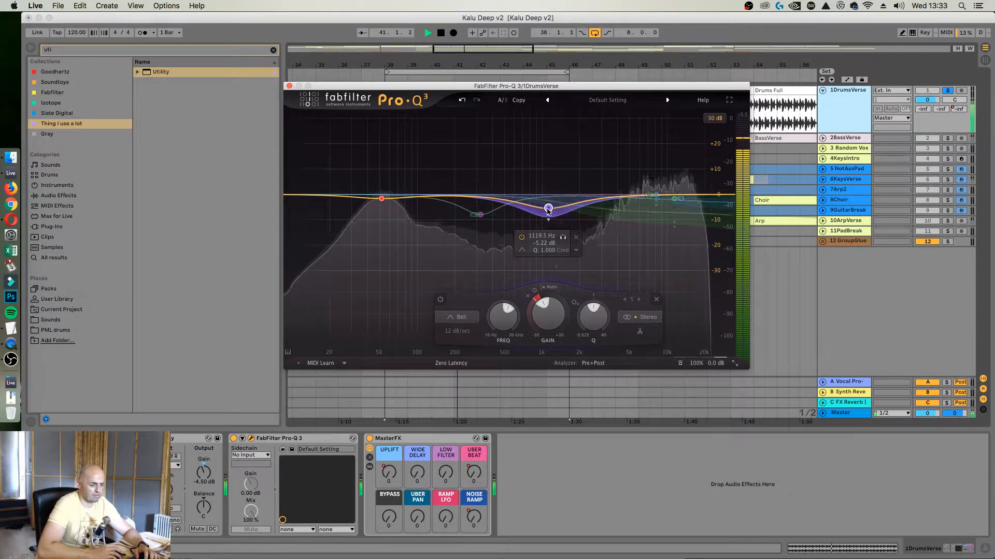
{"action": "left_click_drag", "start_coordinate": [548, 208], "coordinate": [548, 201]}
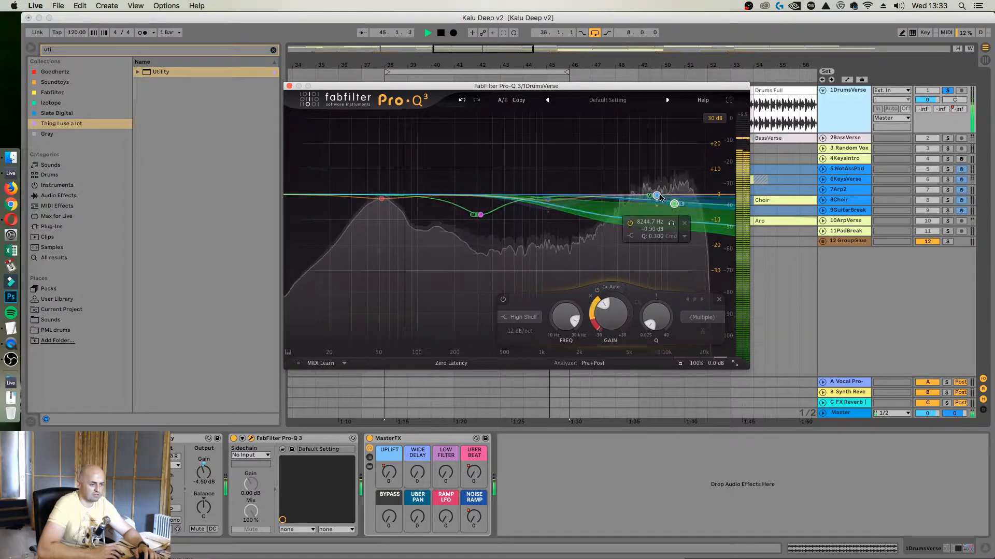
Set the Mid shelf band to 8320 Hz, -1.75 dB and Stereo placement, and delete the Side shelf band
{"action": "left_click_drag", "start_coordinate": [659, 197], "coordinate": [657, 202]}
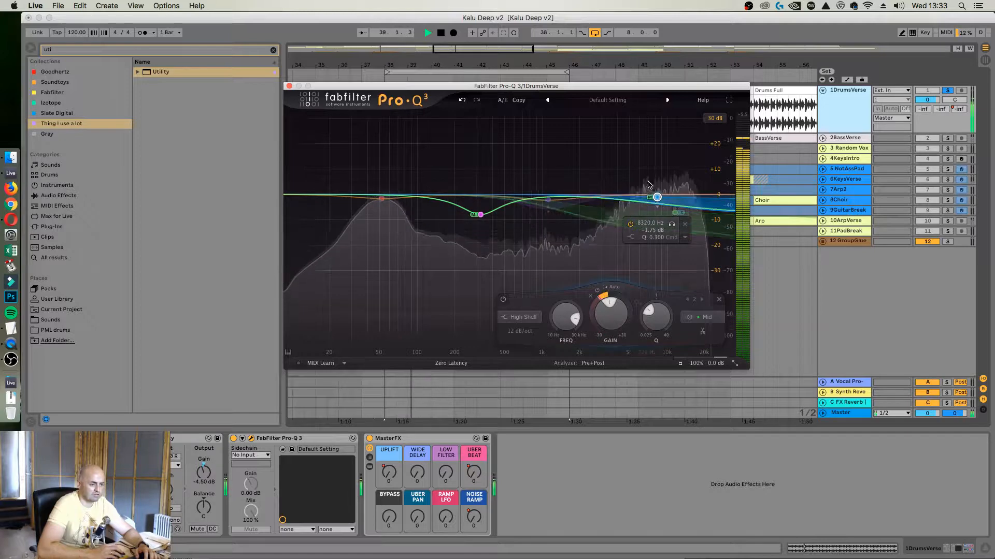
{"action": "key", "text": "space"}
{"action": "right_click", "coordinate": [657, 197]}
{"action": "mouse_move", "coordinate": [690, 273]}
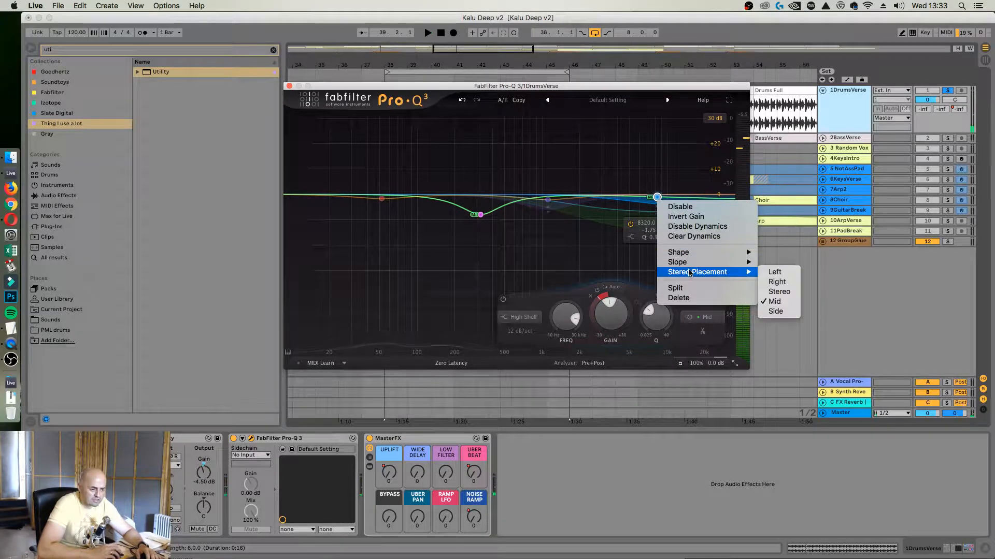
{"action": "left_click", "coordinate": [778, 291]}
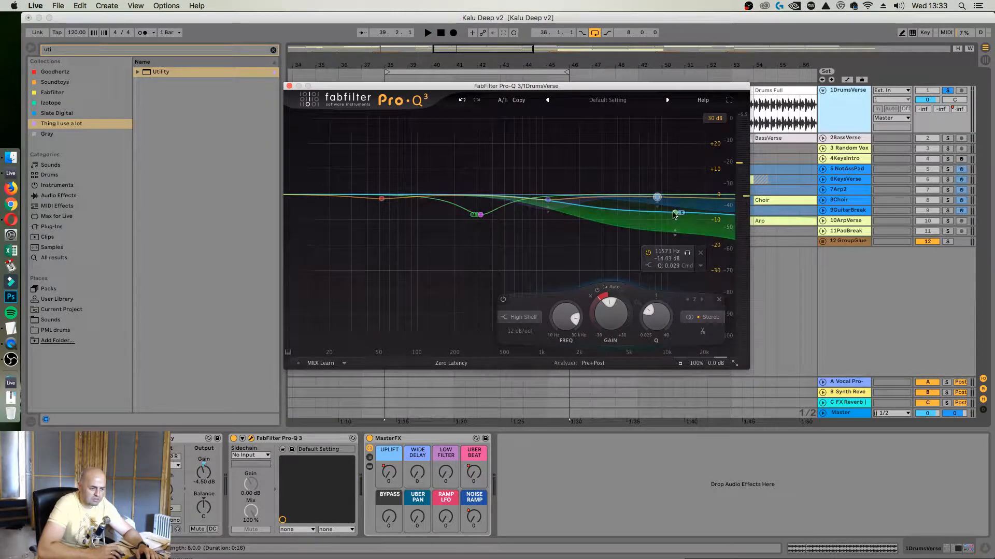
{"action": "left_click", "coordinate": [675, 213]}
{"action": "left_click", "coordinate": [699, 253]}
With the drums playing, move the stereo shelf to about 6.2 kHz with a deeper cut and shift the 1.1 kHz bell slightly higher
{"action": "left_click_drag", "start_coordinate": [656, 198], "coordinate": [653, 213]}
{"action": "key", "text": "space"}
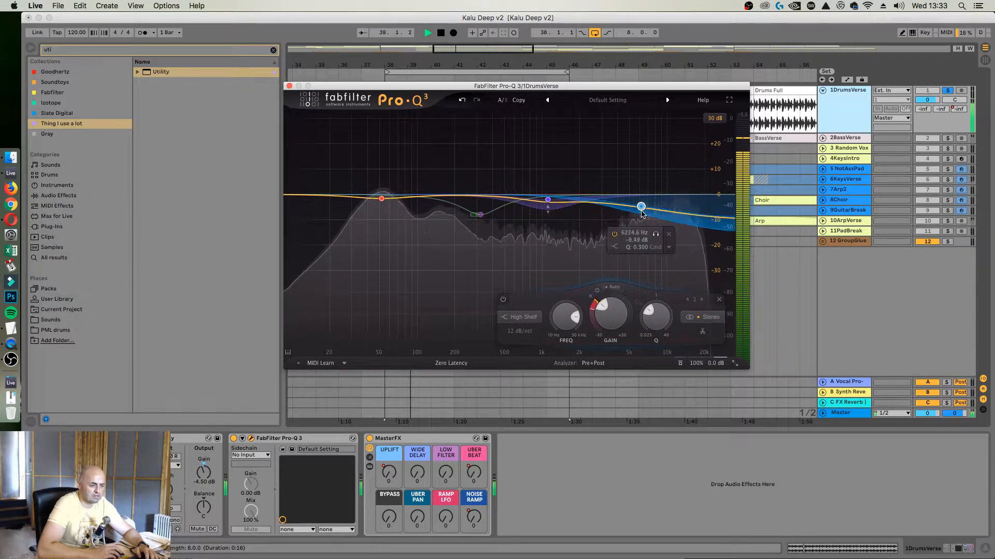
{"action": "left_click_drag", "start_coordinate": [641, 209], "coordinate": [641, 202]}
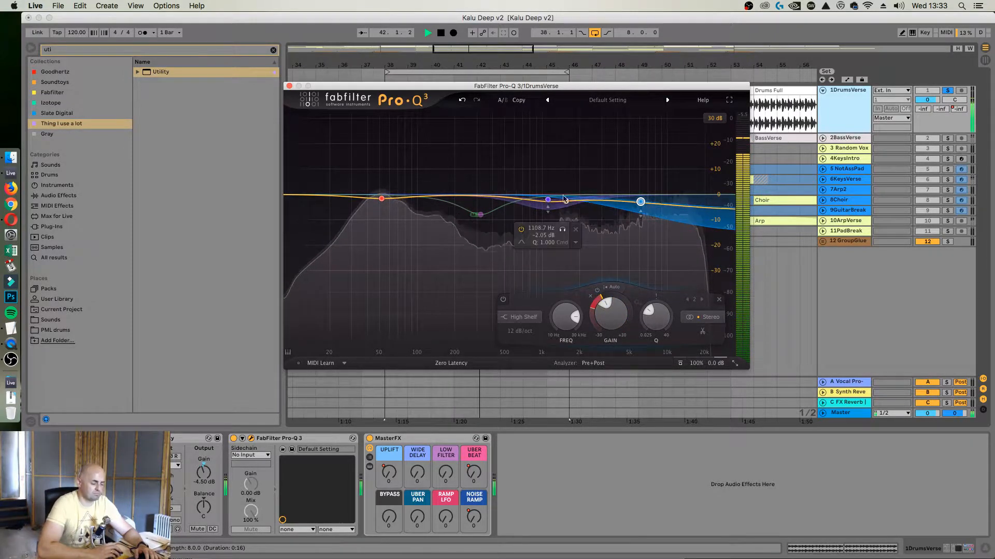
{"action": "mouse_move", "coordinate": [547, 200]}
{"action": "left_mouse_down"}
{"action": "mouse_move", "coordinate": [560, 199]}
{"action": "mouse_move", "coordinate": [550, 201]}
{"action": "left_mouse_up"}
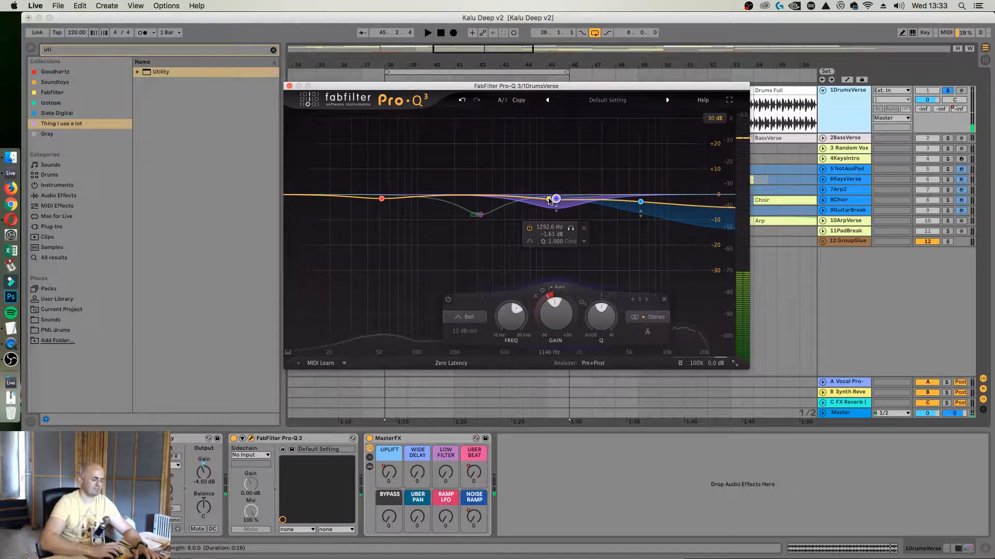
Insert Ghz Vulf Compressor 3 from the Goodhertz collection between Pro-Q 3 and MasterFX on DrumsVerse and show its advanced controls
{"action": "left_click", "coordinate": [273, 50]}
{"action": "left_click", "coordinate": [289, 85]}
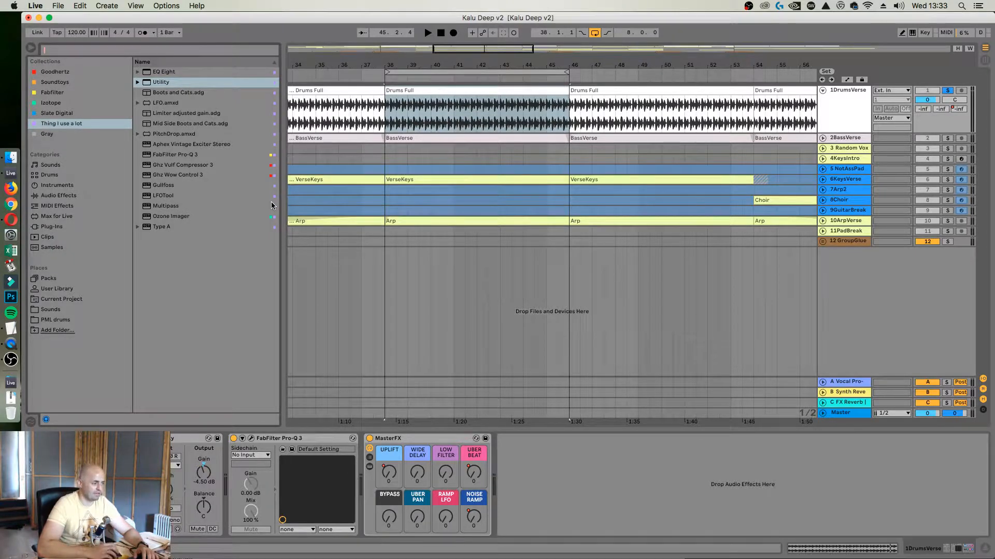
{"action": "left_click", "coordinate": [68, 73]}
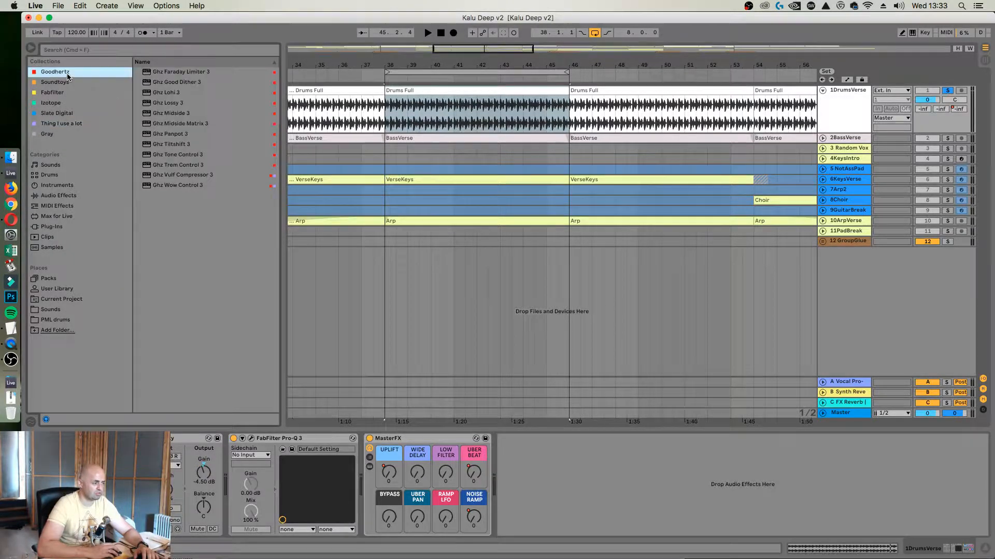
{"action": "left_click_drag", "start_coordinate": [167, 179], "coordinate": [361, 455]}
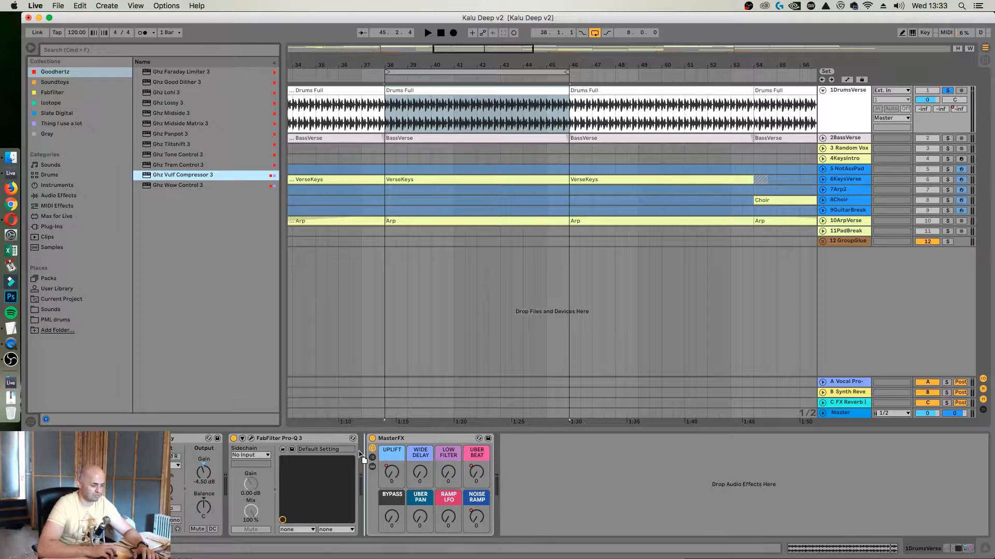
{"action": "left_click", "coordinate": [507, 238]}
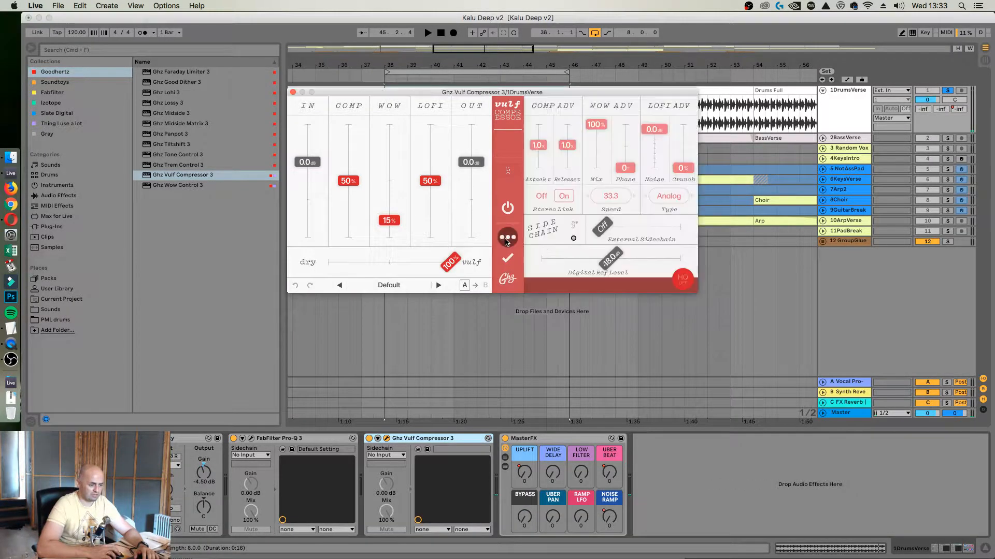
Load the Master Bump preset in Vulf Compressor 3 and close the preset browser
{"action": "left_click", "coordinate": [414, 287]}
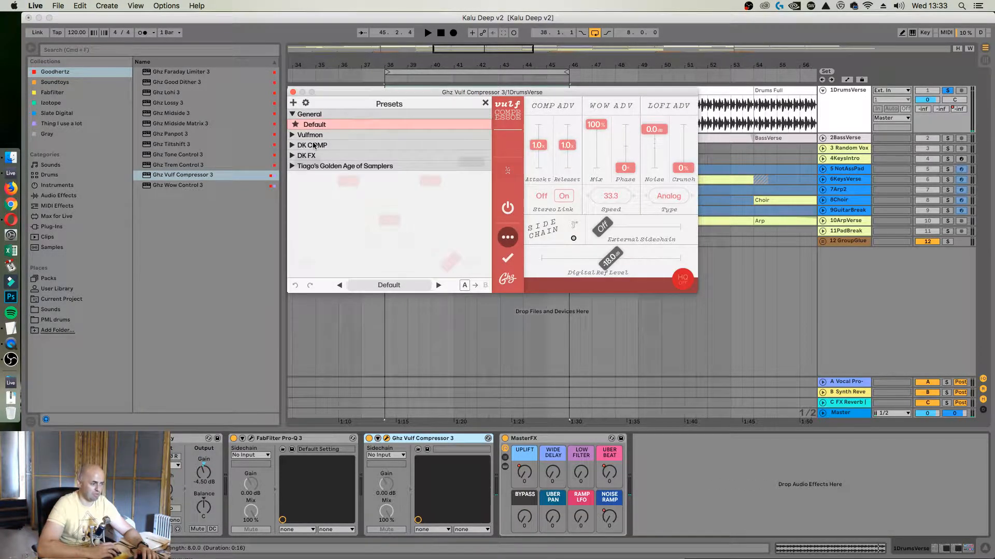
{"action": "left_click", "coordinate": [293, 136]}
{"action": "left_click", "coordinate": [328, 156]}
{"action": "left_click", "coordinate": [485, 103]}
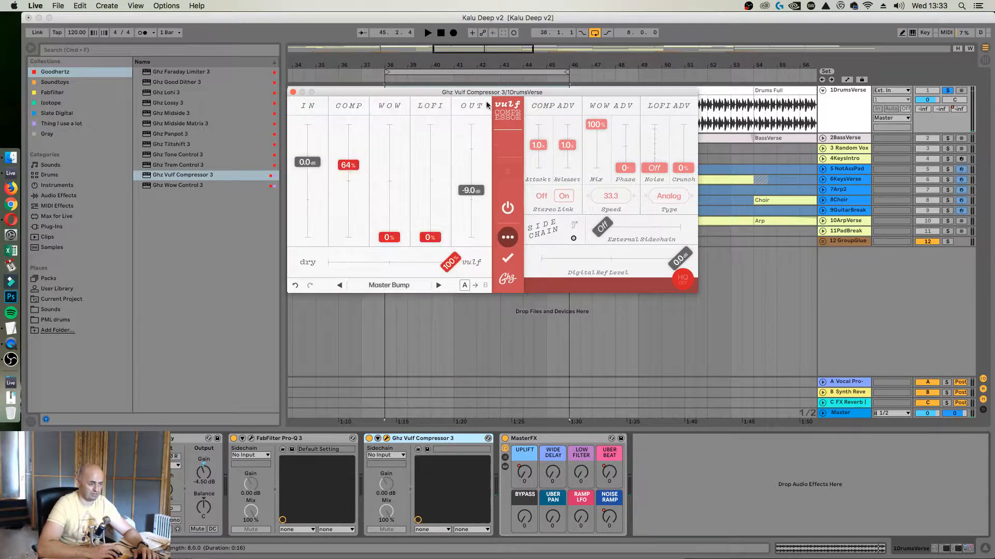
Set the dry/vulf blend to 47% and Comp to 51%, and raise Out to -1.0 dB with the drums playing
{"action": "left_click_drag", "start_coordinate": [399, 267], "coordinate": [384, 271]}
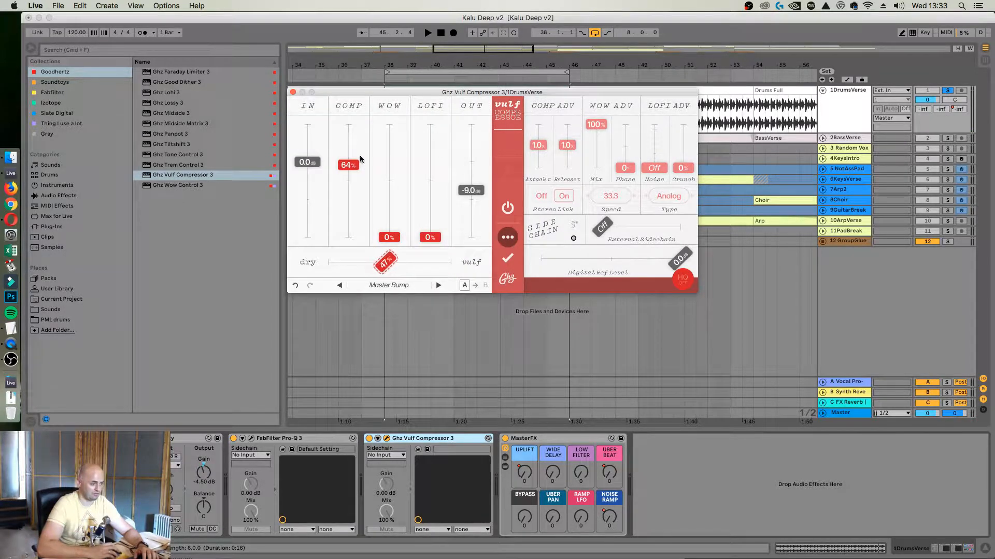
{"action": "left_click_drag", "start_coordinate": [348, 165], "coordinate": [349, 182]}
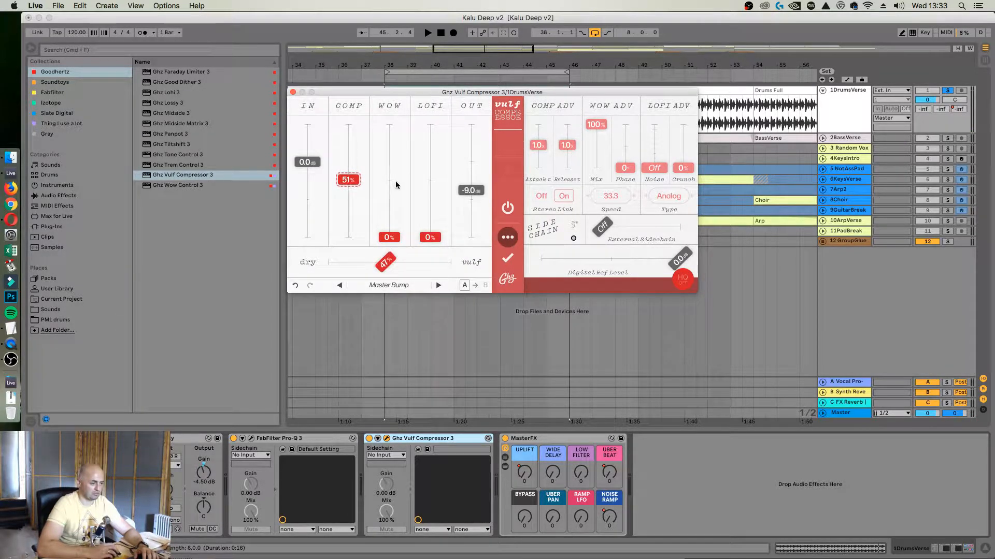
{"action": "key", "text": "space"}
{"action": "left_click_drag", "start_coordinate": [471, 190], "coordinate": [481, 165]}
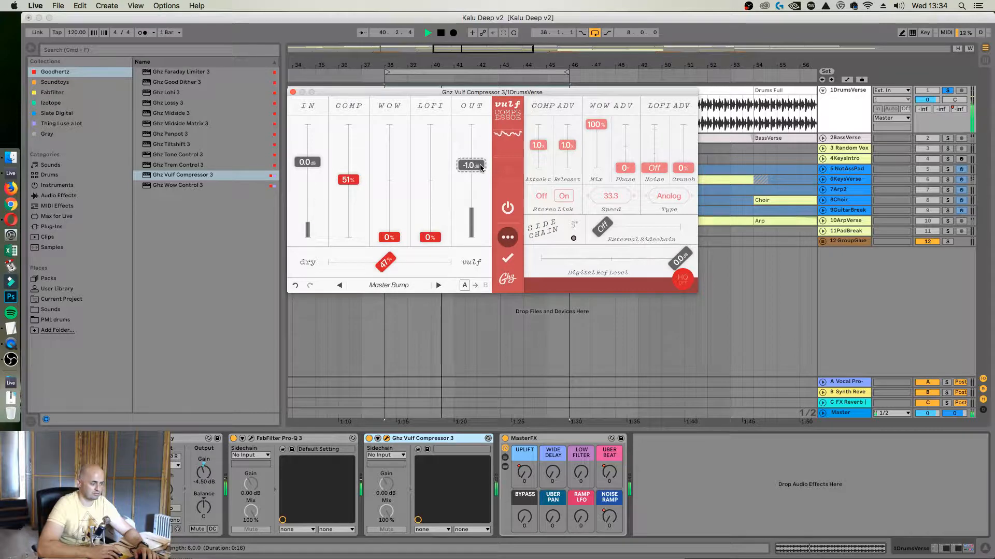
Set Comp to 53%, the dry/vulf blend to 63% and Lofi to 48% in Vulf Compressor 3
{"action": "mouse_move", "coordinate": [349, 180]}
{"action": "left_mouse_down"}
{"action": "mouse_move", "coordinate": [355, 169]}
{"action": "mouse_move", "coordinate": [357, 179]}
{"action": "left_mouse_up"}
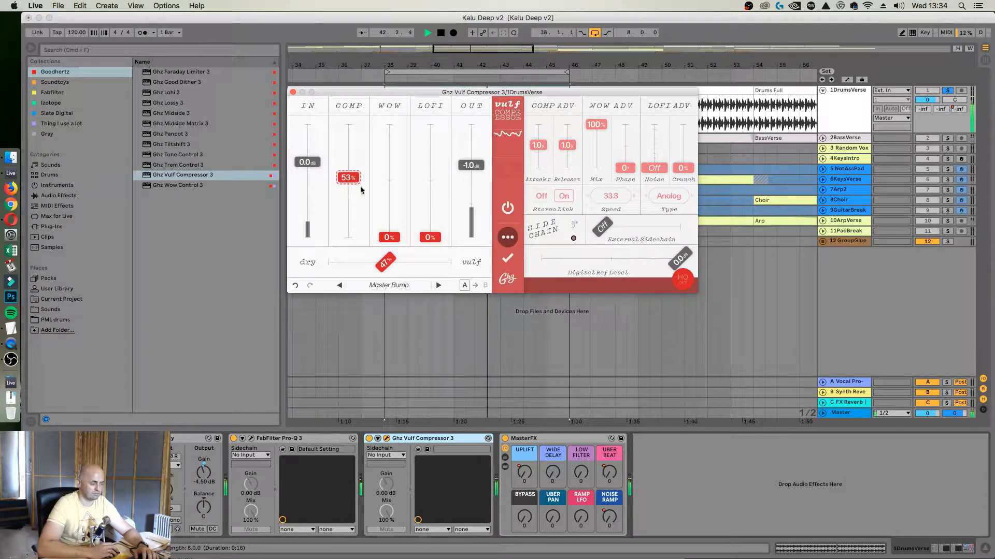
{"action": "left_click_drag", "start_coordinate": [385, 262], "coordinate": [407, 268]}
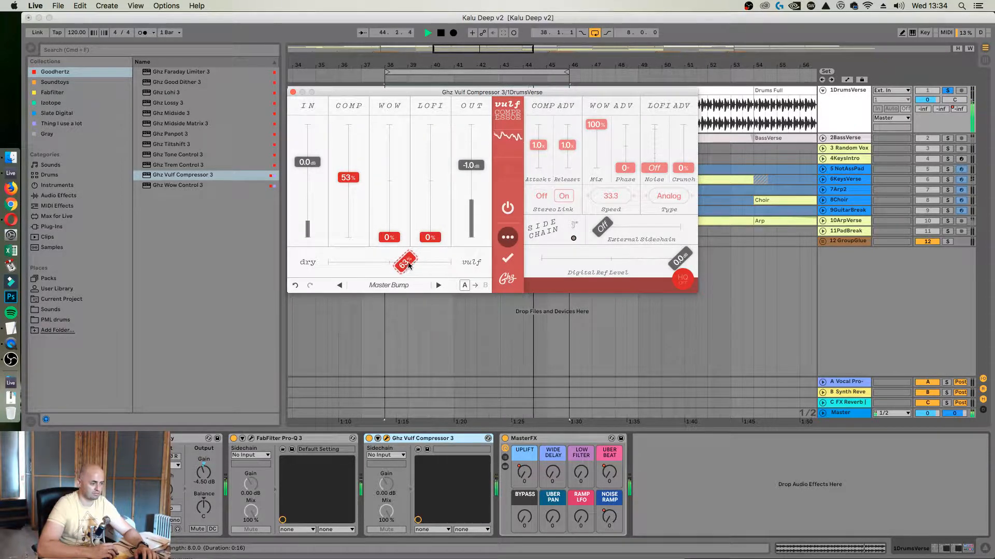
{"action": "left_click_drag", "start_coordinate": [430, 238], "coordinate": [435, 179]}
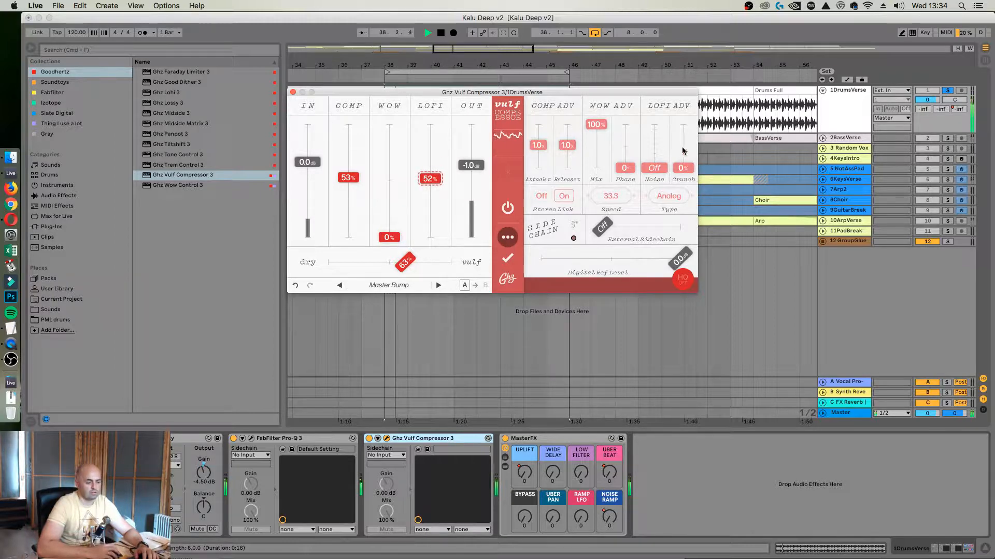
{"action": "mouse_move", "coordinate": [683, 168]}
{"action": "left_mouse_down"}
{"action": "mouse_move", "coordinate": [678, 132]}
{"action": "mouse_move", "coordinate": [682, 171]}
{"action": "left_mouse_up"}
{"action": "mouse_move", "coordinate": [420, 180]}
{"action": "left_mouse_down"}
{"action": "mouse_move", "coordinate": [427, 167]}
{"action": "mouse_move", "coordinate": [429, 179]}
{"action": "left_mouse_up"}
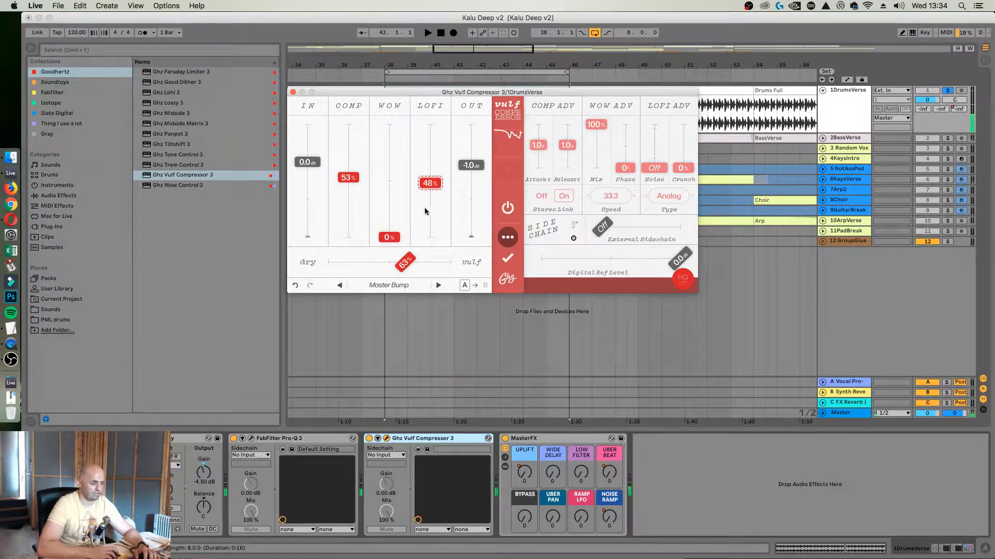
Insert EQ Eight after Vulf Compressor 3 and use its band 5 for a -5.08 dB bell cut at 1.78 kHz with Q 6.54
{"action": "left_click", "coordinate": [165, 51]}
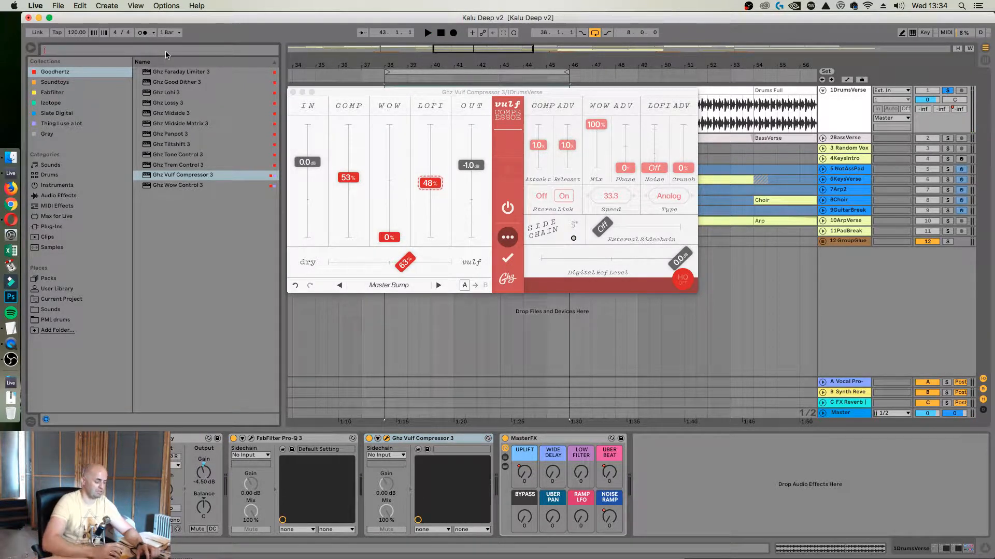
{"action": "type", "text": "eq"}
{"action": "left_click", "coordinate": [66, 258]}
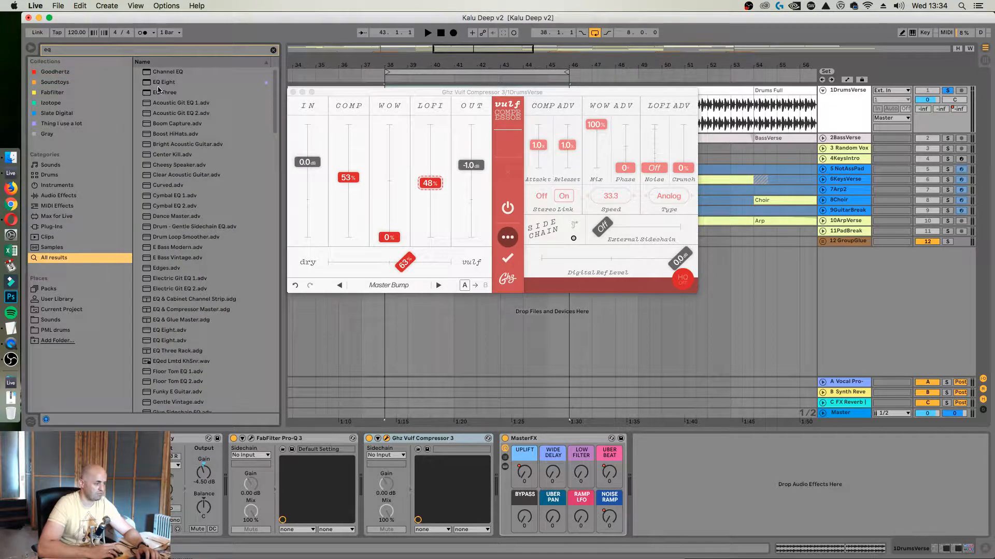
{"action": "left_click_drag", "start_coordinate": [158, 86], "coordinate": [577, 504]}
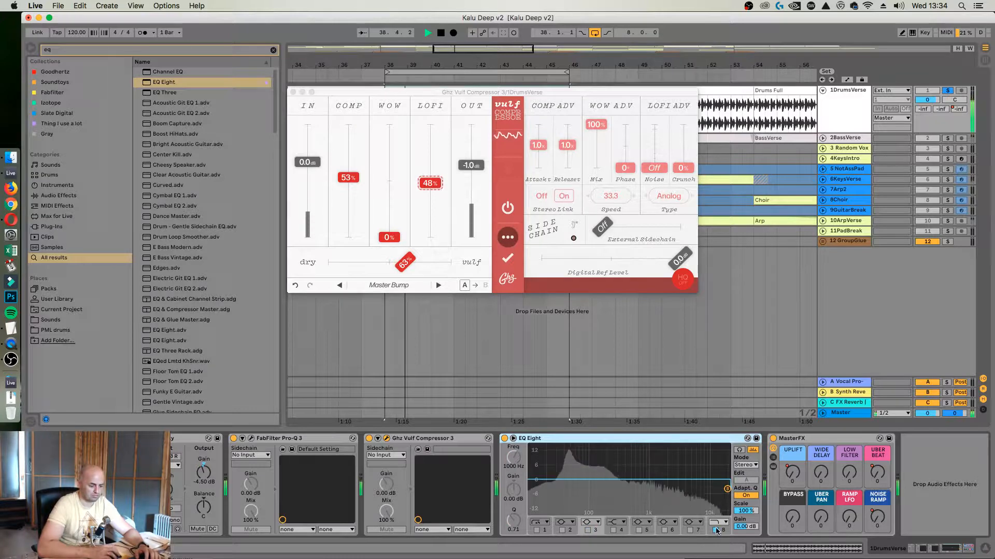
{"action": "left_click", "coordinate": [639, 530]}
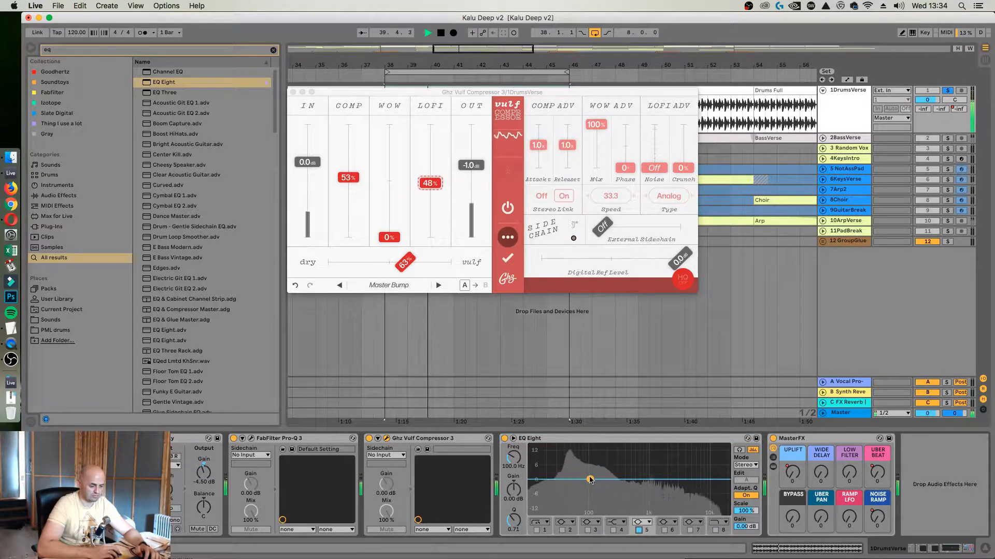
{"action": "left_click_drag", "start_coordinate": [590, 480], "coordinate": [673, 477]}
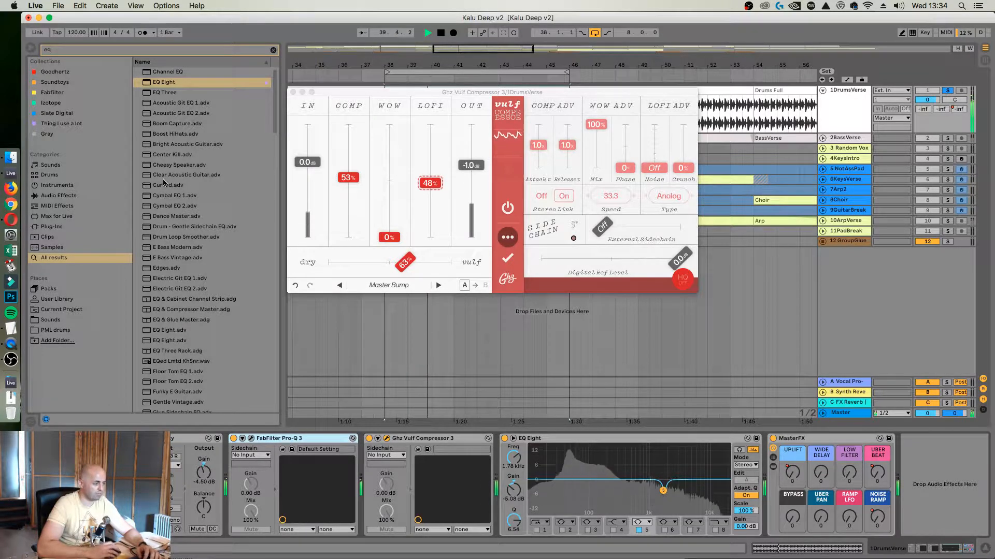
Insert another FabFilter Pro-Q 3 from the "Thing I use a lot" collection between EQ Eight and MasterFX
{"action": "left_click", "coordinate": [273, 50]}
{"action": "left_click", "coordinate": [68, 130]}
{"action": "left_click", "coordinate": [71, 123]}
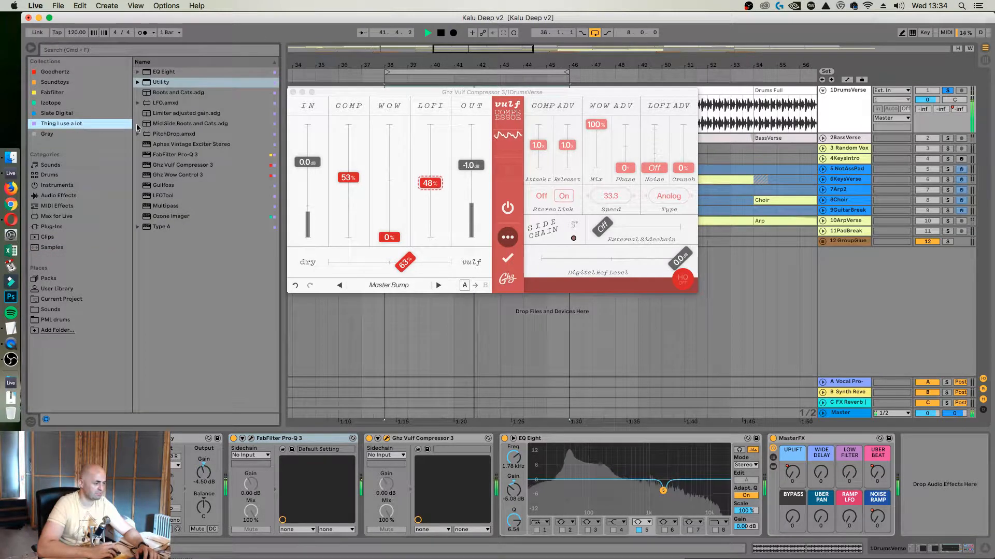
{"action": "left_click", "coordinate": [165, 154]}
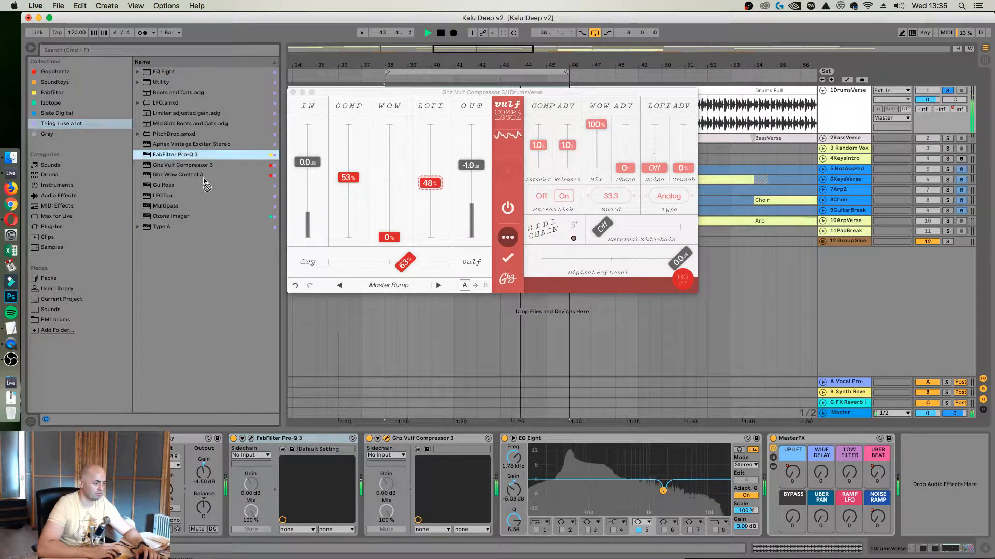
{"action": "key", "text": "Return"}
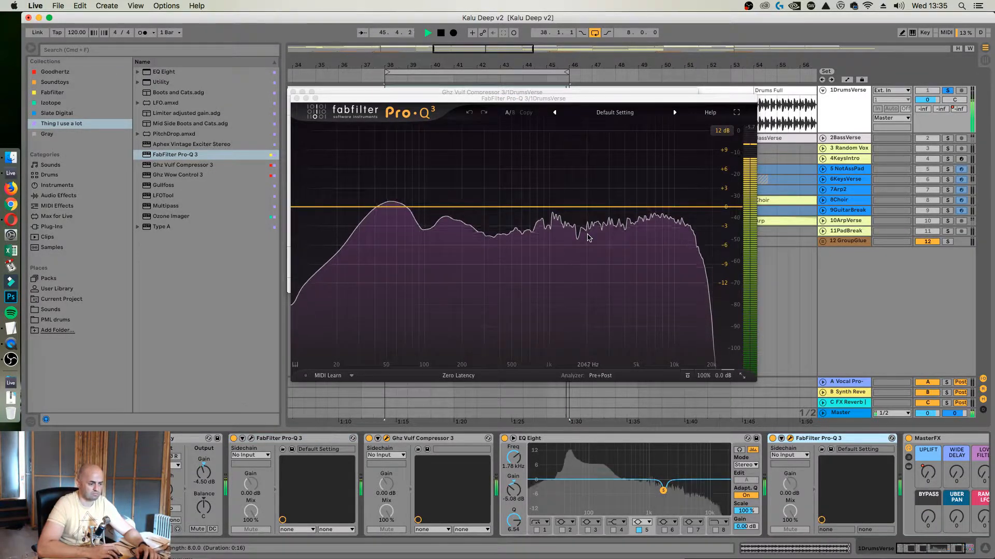
Add a bell band at about 1464 Hz in the new Pro-Q 3, make it dynamic and bring its static gain to about 0 dB
{"action": "left_click", "coordinate": [570, 214]}
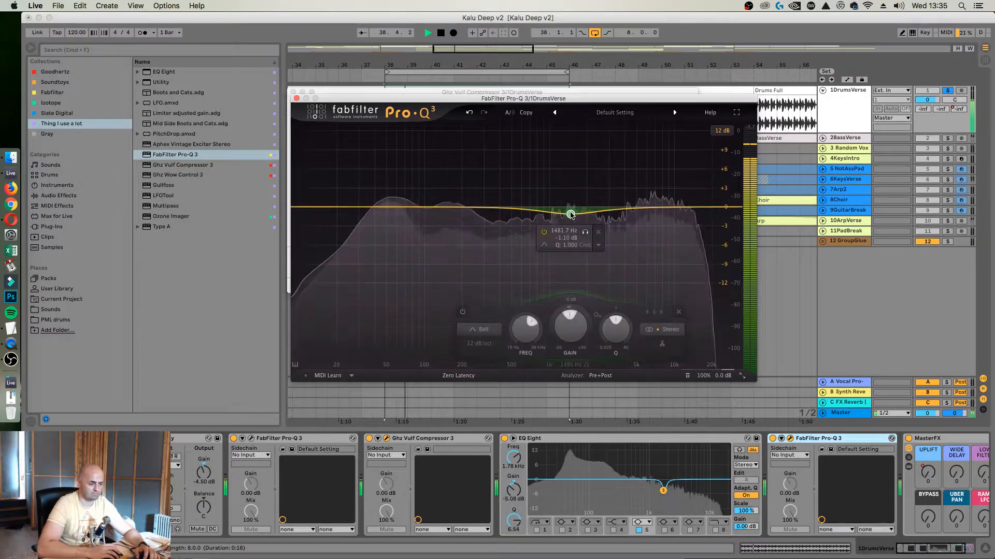
{"action": "left_click", "coordinate": [599, 245]}
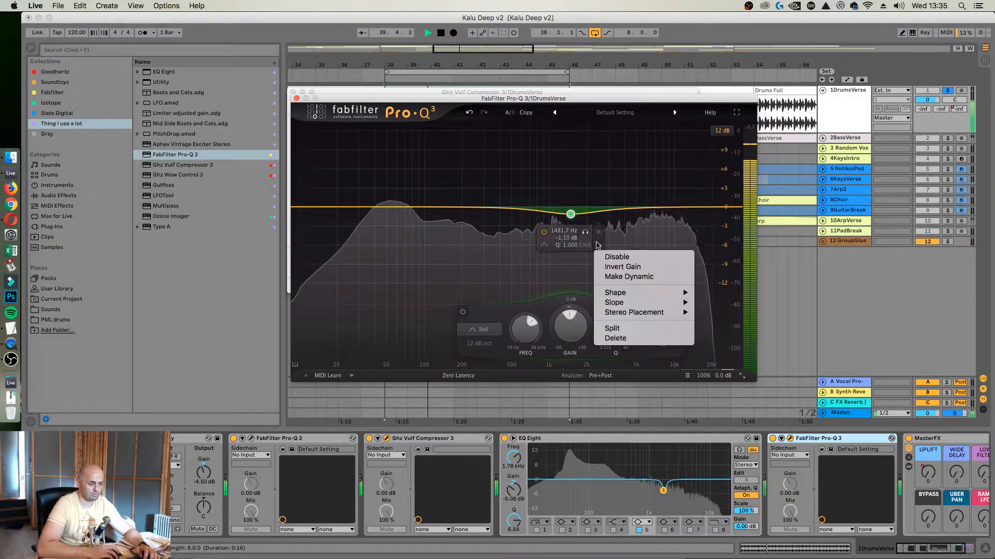
{"action": "left_click", "coordinate": [640, 278]}
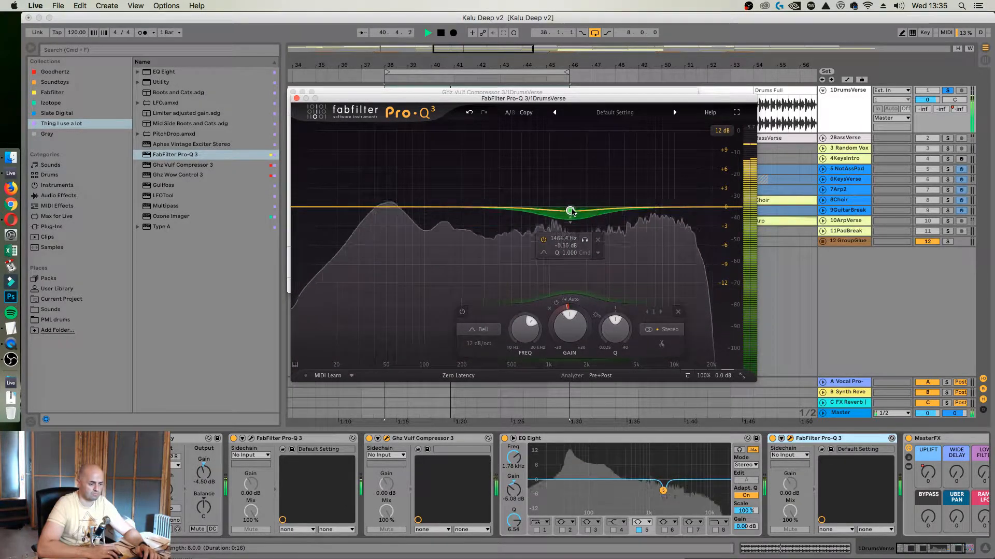
{"action": "left_click_drag", "start_coordinate": [571, 206], "coordinate": [571, 207]}
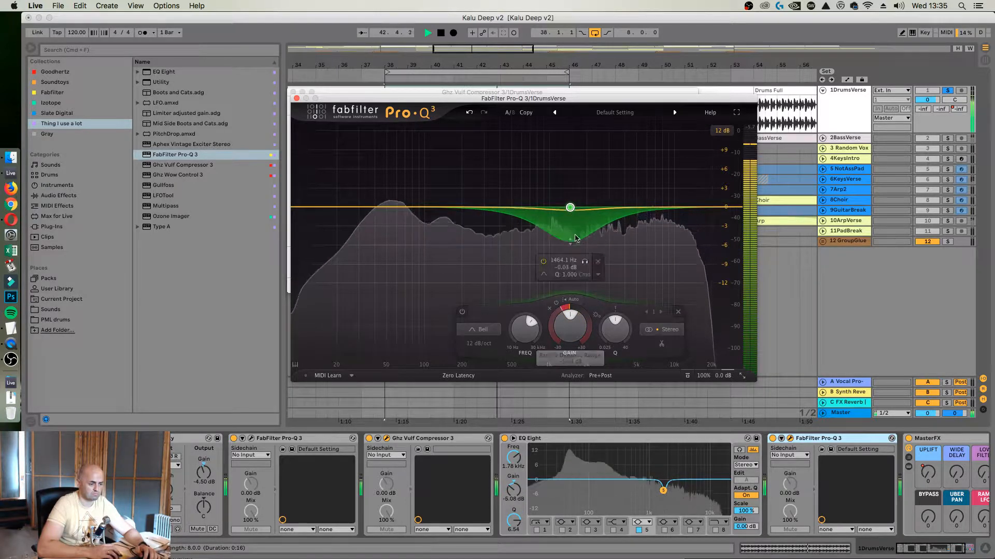
Narrow the dynamic bell to Q 3.555, set its gain to +0.61 dB at 1464.4 Hz and deepen its dynamic range
{"action": "scroll", "coordinate": [569, 206], "scroll_direction": "up", "scroll_amount": 2}
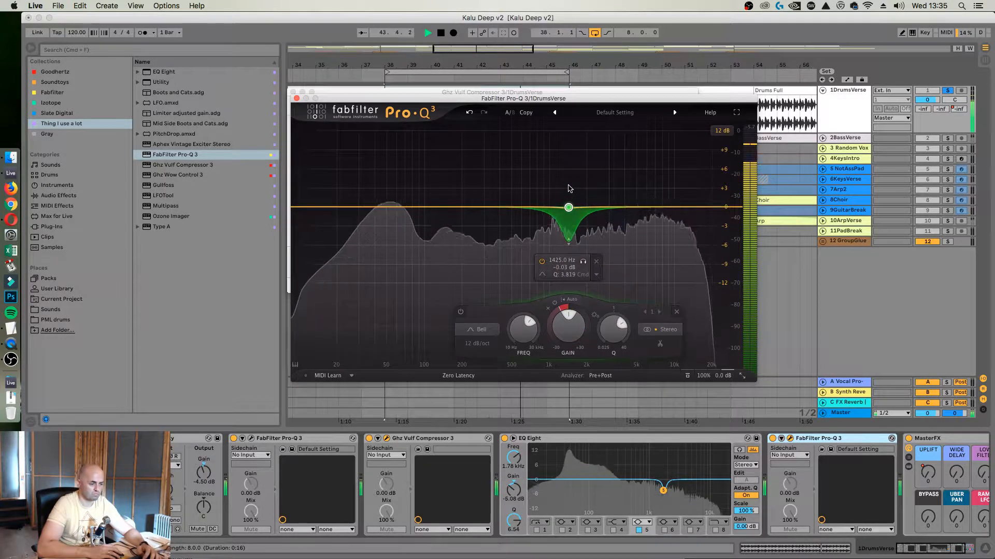
{"action": "scroll", "coordinate": [569, 208], "scroll_direction": "up", "scroll_amount": 2}
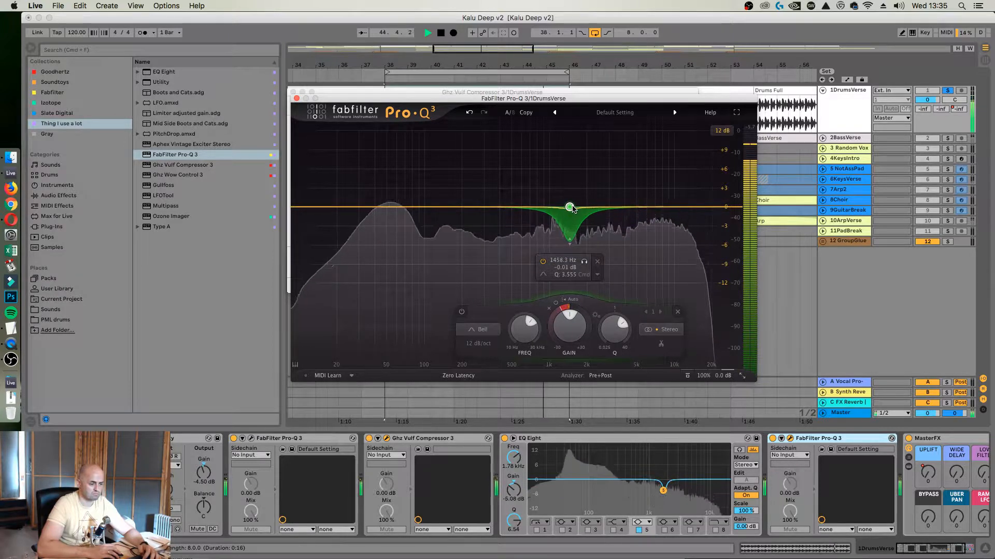
{"action": "left_click_drag", "start_coordinate": [570, 207], "coordinate": [573, 204]}
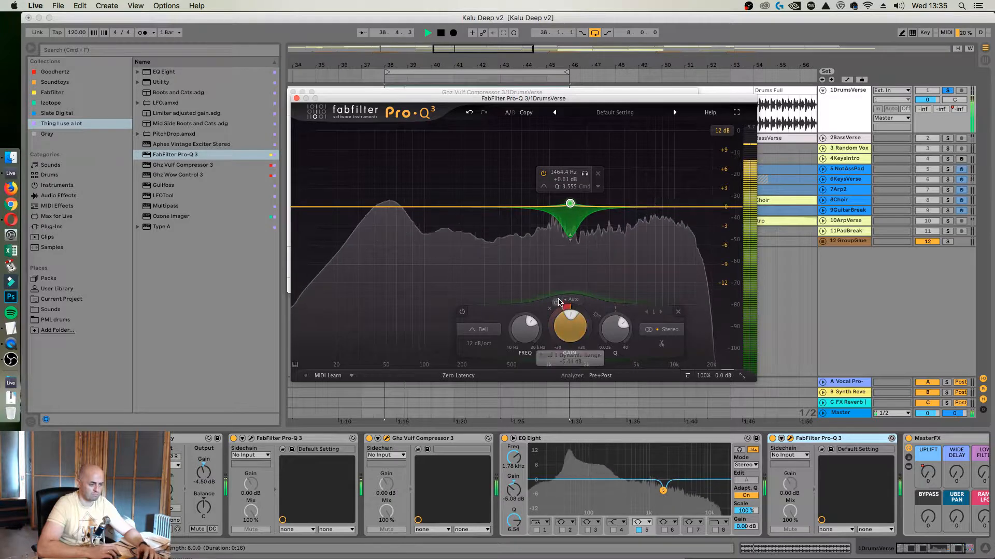
{"action": "left_click_drag", "start_coordinate": [553, 323], "coordinate": [553, 342]}
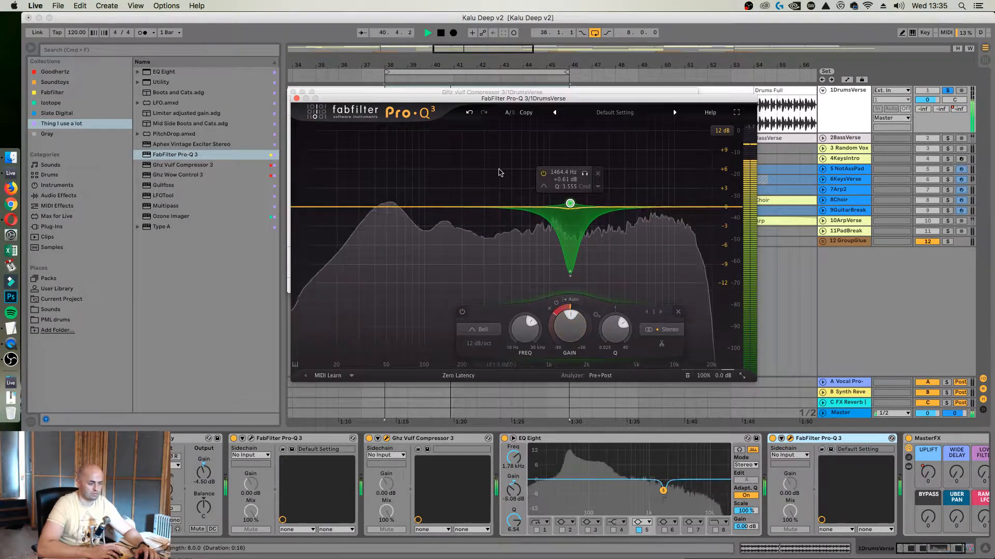
Close the Vulf Compressor 3 and Pro-Q 3 windows, stop playback and select the looped Drums Full section on DrumsVerse
{"action": "left_click", "coordinate": [295, 93]}
{"action": "left_click", "coordinate": [292, 94]}
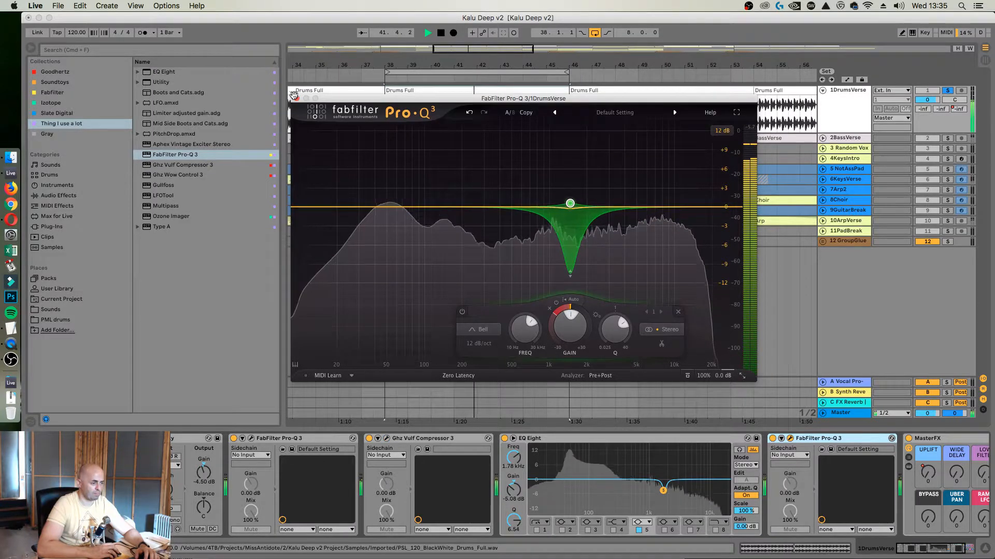
{"action": "left_click", "coordinate": [291, 99]}
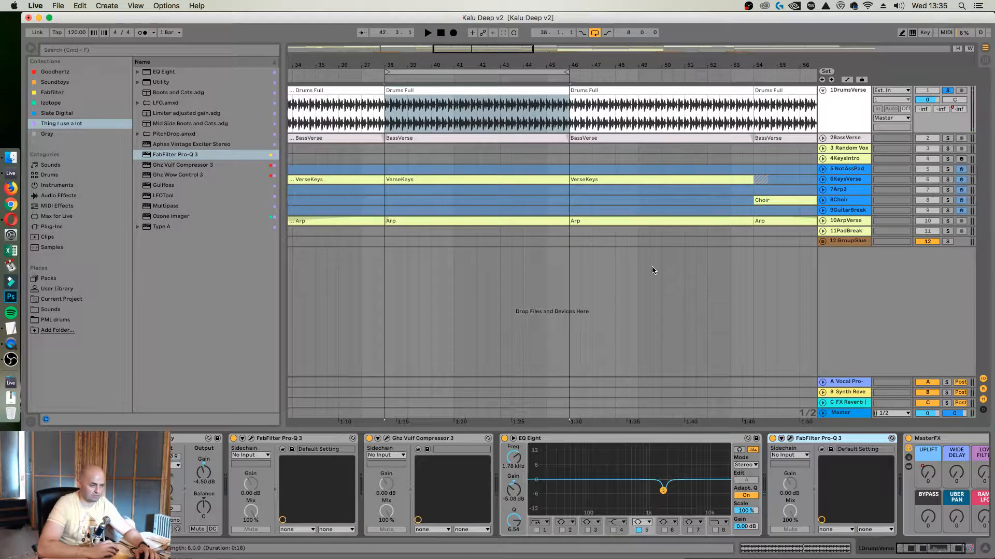
{"action": "left_click", "coordinate": [388, 111]}
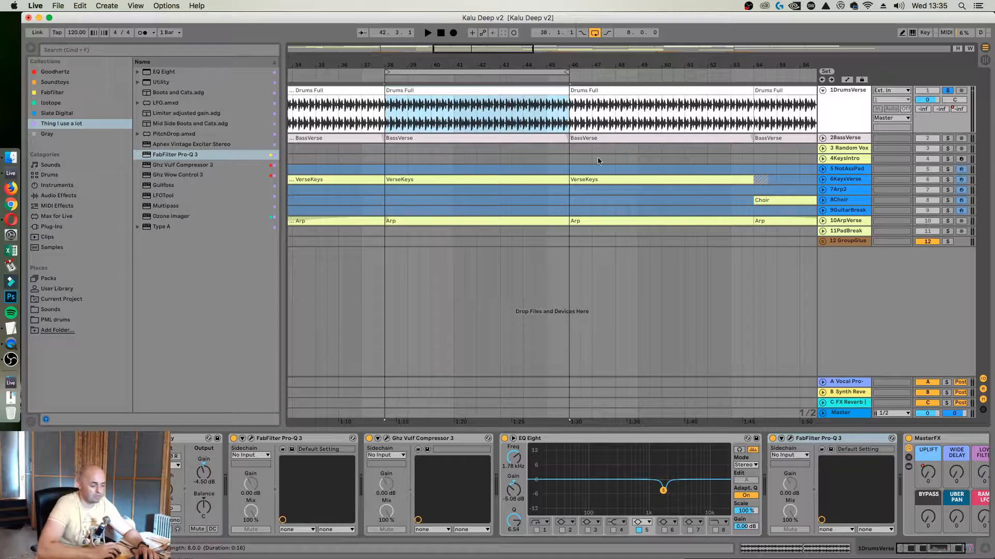
Map computer key 2 to the on/off switches of both Pro-Q 3s, Vulf Compressor 3 and EQ Eight on DrumsVerse
{"action": "left_click", "coordinate": [311, 444]}
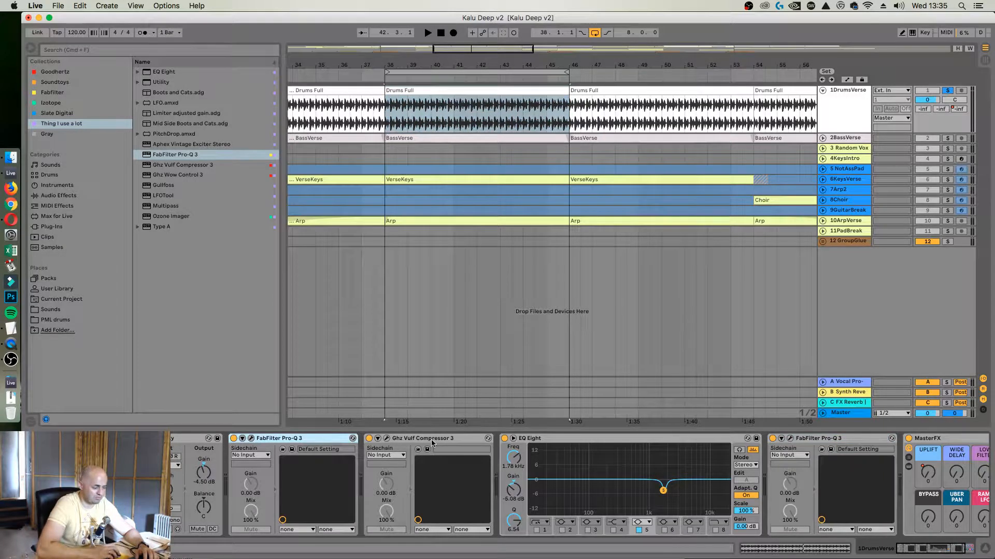
{"action": "left_click", "coordinate": [434, 446]}
{"action": "left_click", "coordinate": [581, 445]}
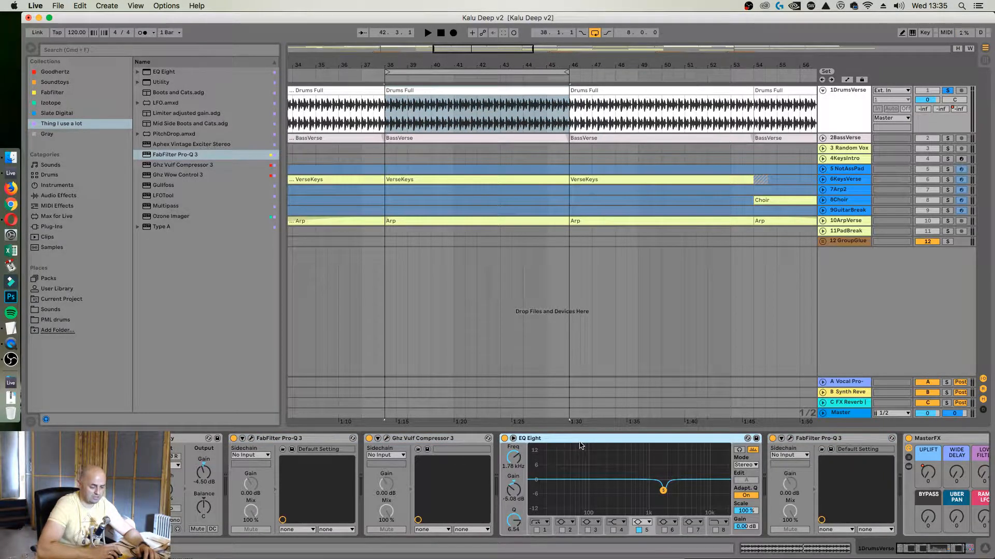
{"action": "key", "text": "super+k"}
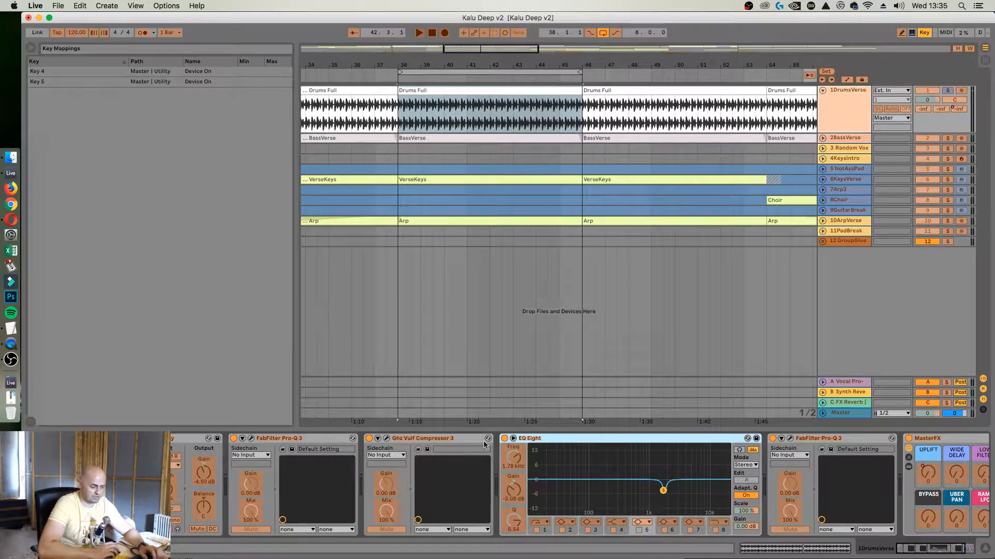
{"action": "left_click", "coordinate": [773, 438]}
{"action": "key", "text": "2"}
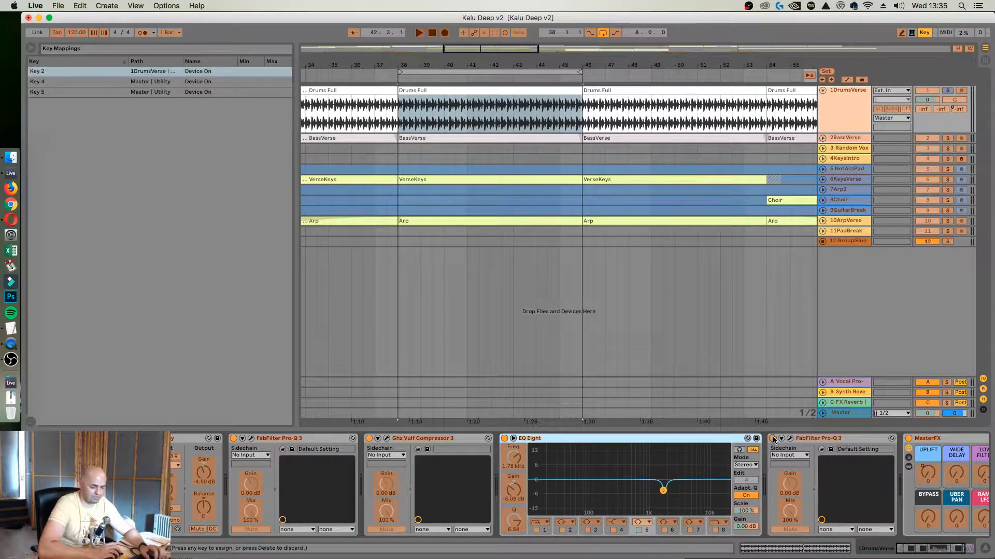
{"action": "key", "text": "2"}
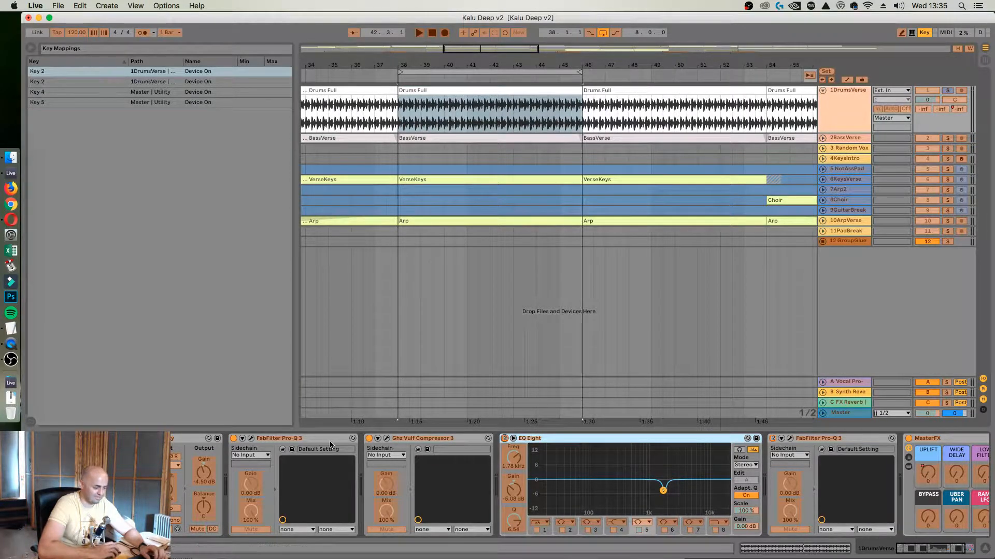
{"action": "left_click", "coordinate": [364, 441]}
{"action": "key", "text": "2"}
{"action": "left_click", "coordinate": [234, 441]}
{"action": "key", "text": "2"}
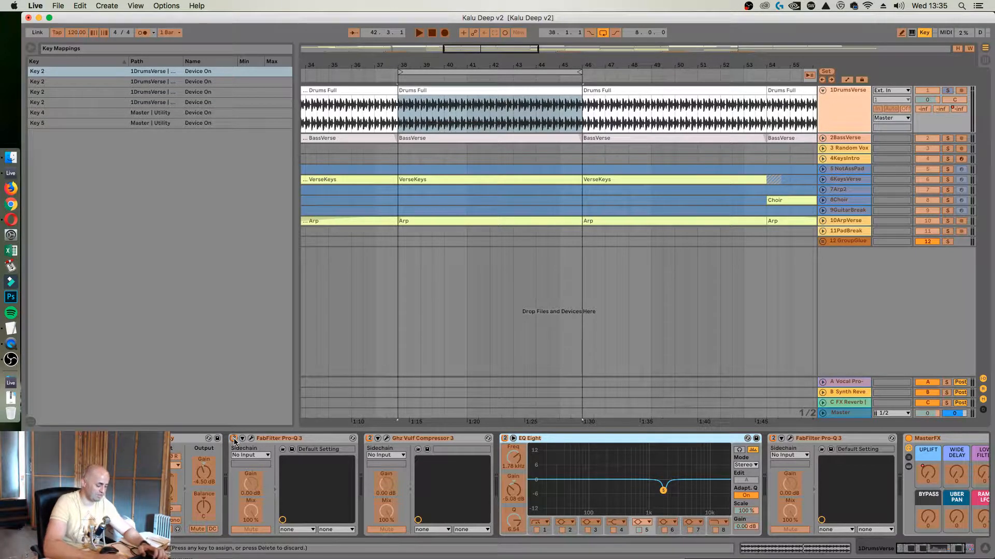
Leave key mapping mode, bypass the four mapped DrumsVerse devices together and play the drums
{"action": "key", "text": "super+k"}
{"action": "key", "text": "2"}
{"action": "key", "text": "space"}
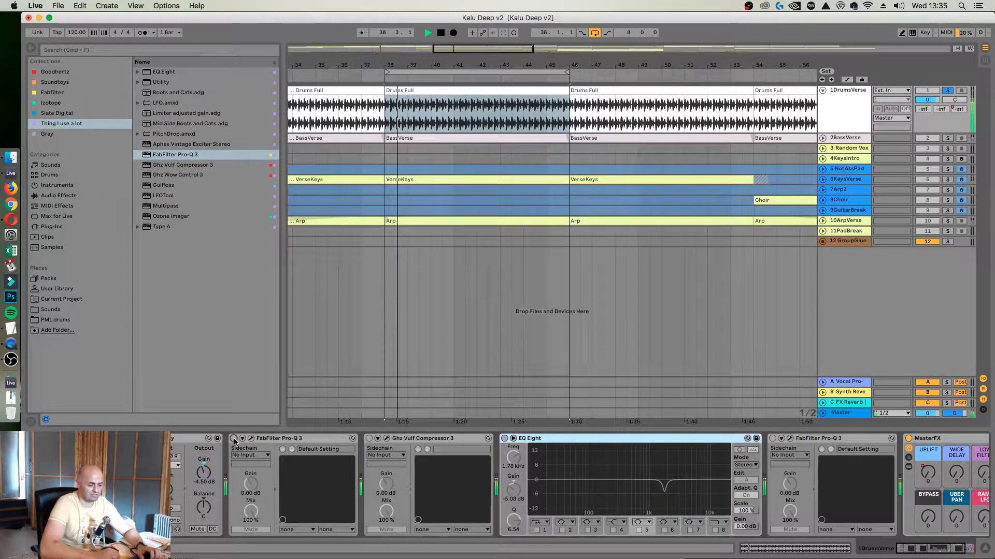
Switch the four mapped DrumsVerse devices back on, stop playback and take DrumsVerse out of solo
{"action": "key", "text": "2"}
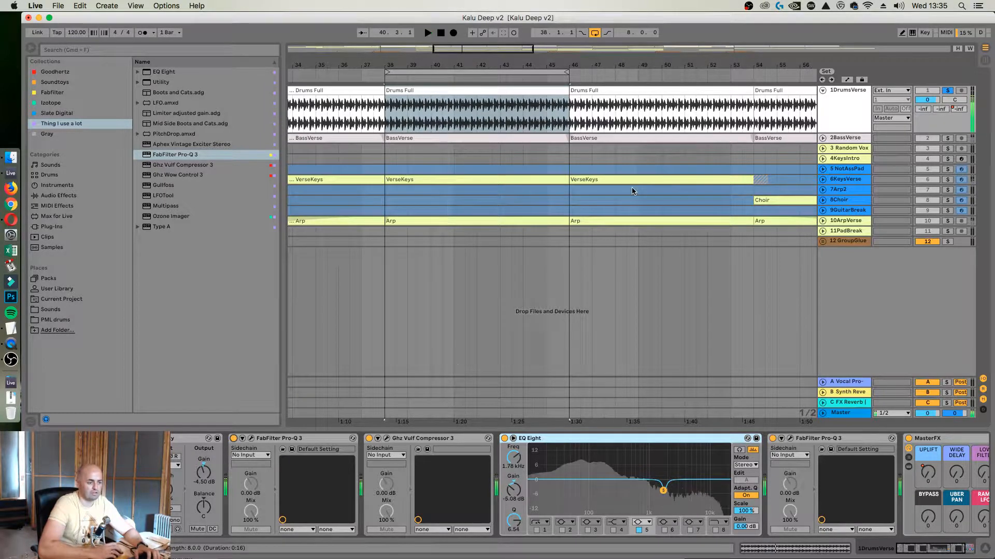
{"action": "key", "text": "space"}
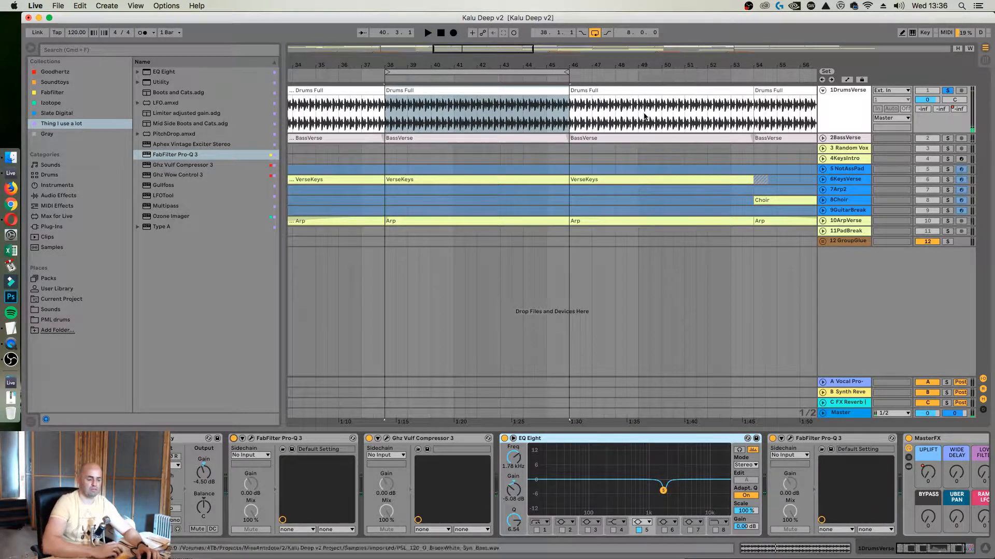
{"action": "left_click", "coordinate": [948, 90]}
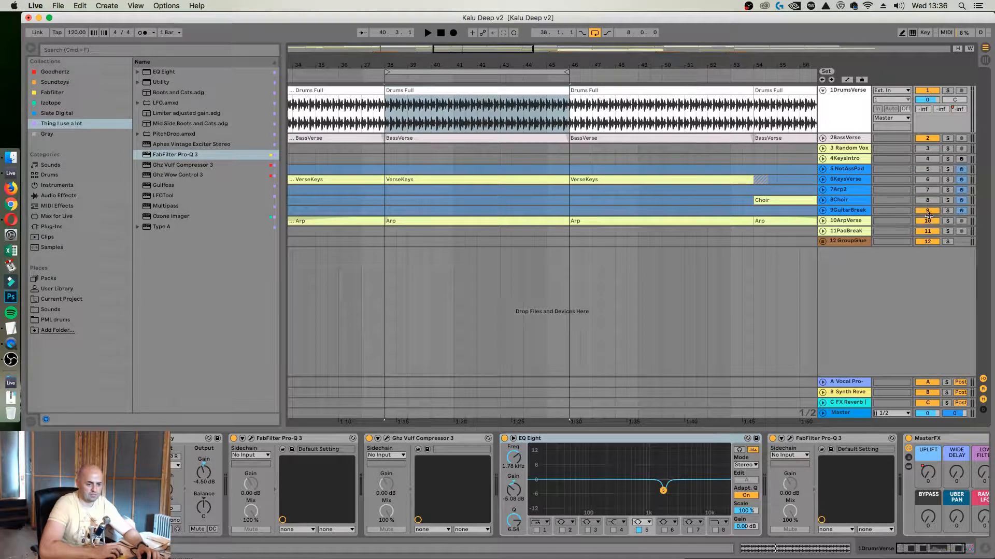
Unfold the BassVerse track, solo it and play the looped section
{"action": "left_click", "coordinate": [844, 138]}
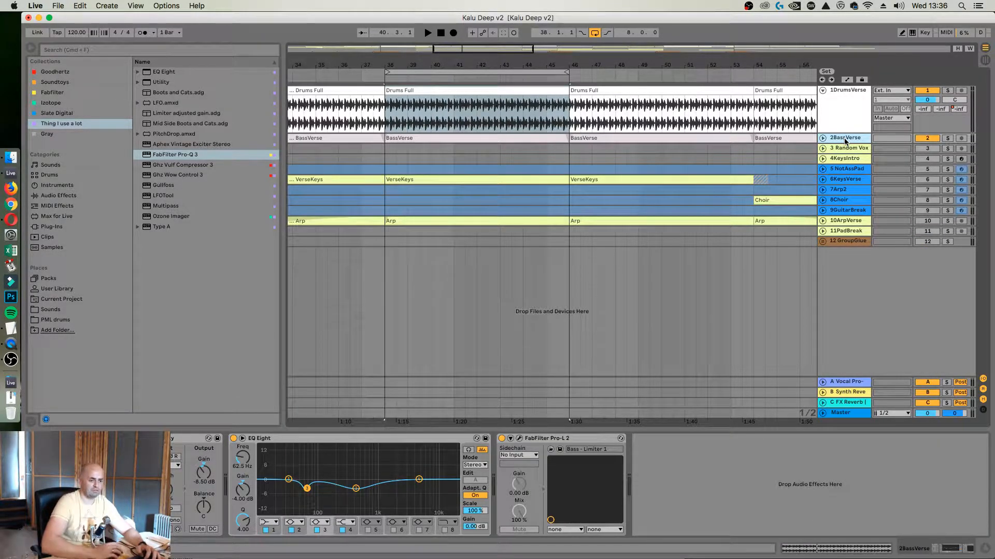
{"action": "left_click", "coordinate": [822, 139]}
{"action": "key", "text": "space"}
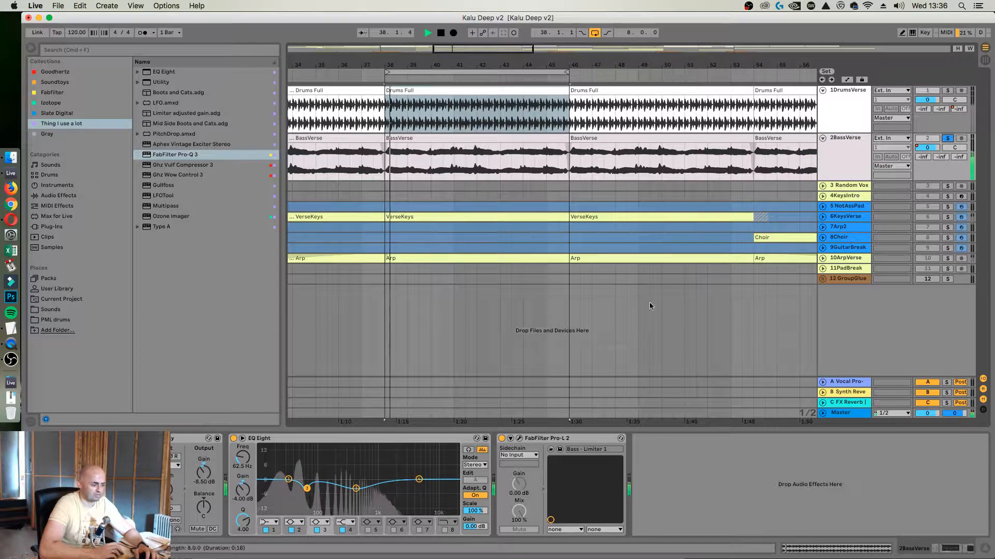
Open Pro-L 2 on BassVerse, set its gain to +12.89 dB during playback and stop the transport
{"action": "left_click", "coordinate": [519, 439]}
{"action": "key", "text": "space"}
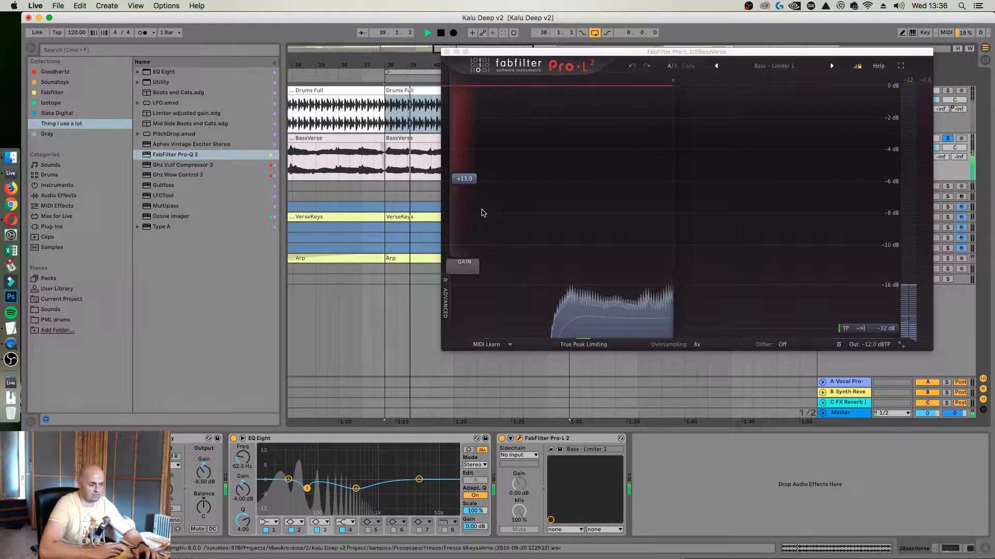
{"action": "mouse_move", "coordinate": [464, 179]}
{"action": "left_mouse_down"}
{"action": "mouse_move", "coordinate": [466, 113]}
{"action": "mouse_move", "coordinate": [461, 184]}
{"action": "left_mouse_up"}
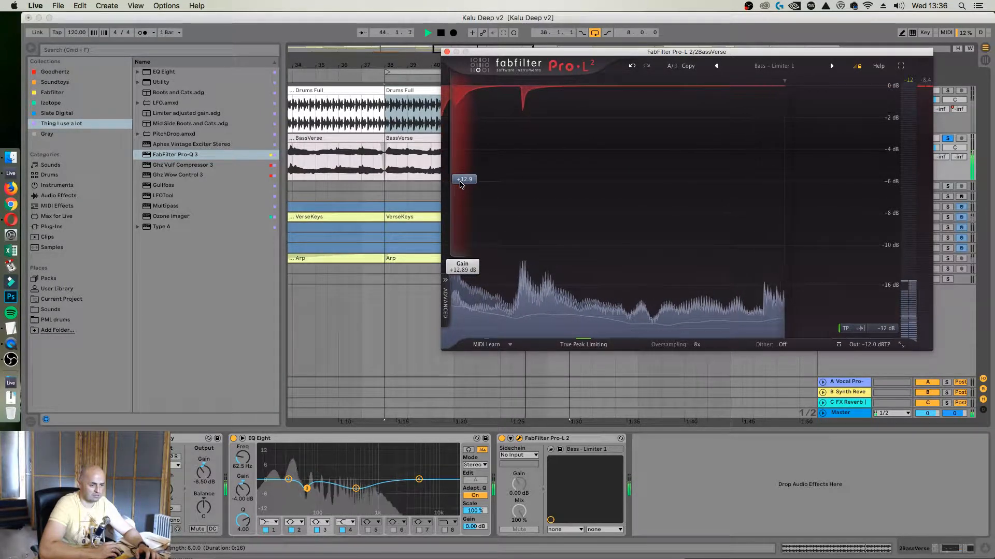
{"action": "key", "text": "space"}
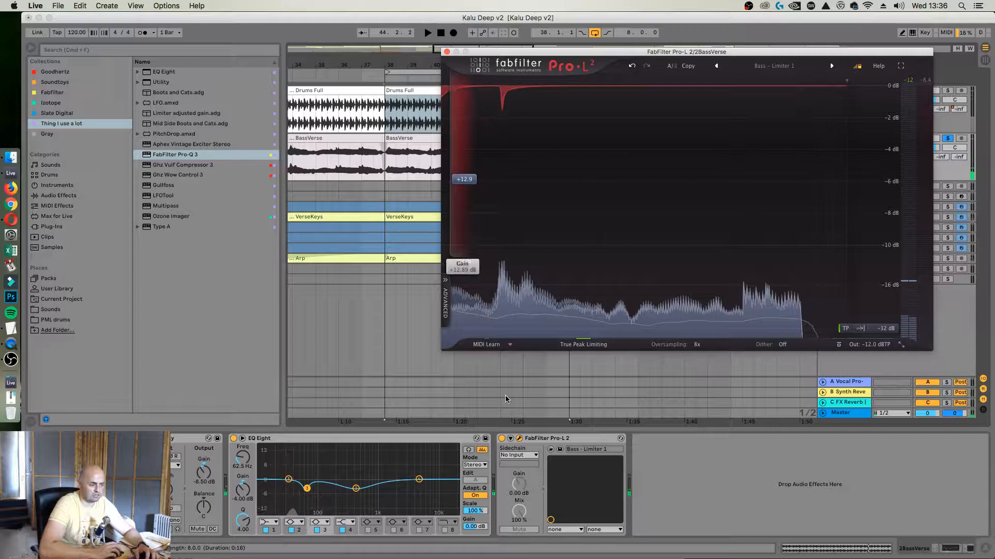
Delete Pro-L 2 and EQ Eight from the BassVerse device chain
{"action": "left_click", "coordinate": [571, 438]}
{"action": "key", "text": "Delete"}
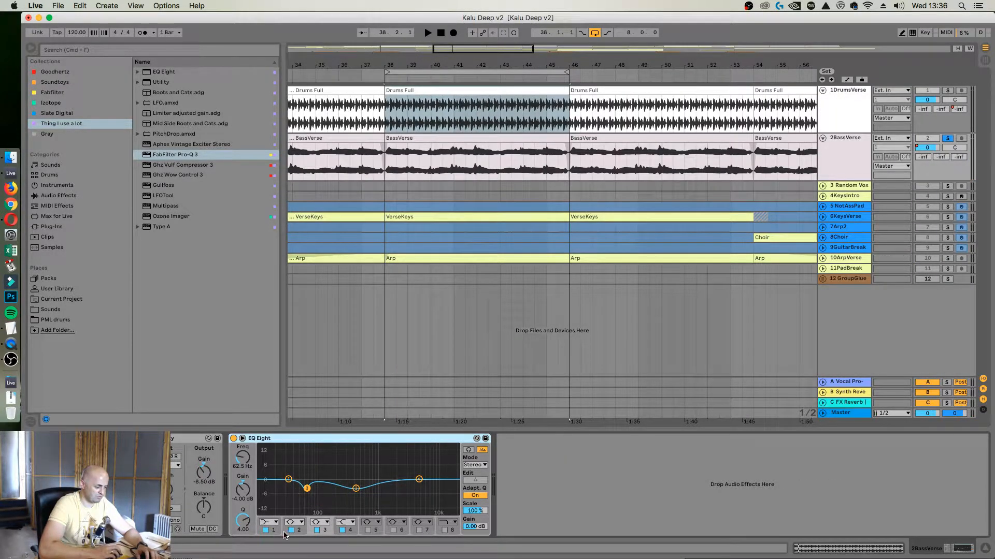
{"action": "key", "text": "Delete"}
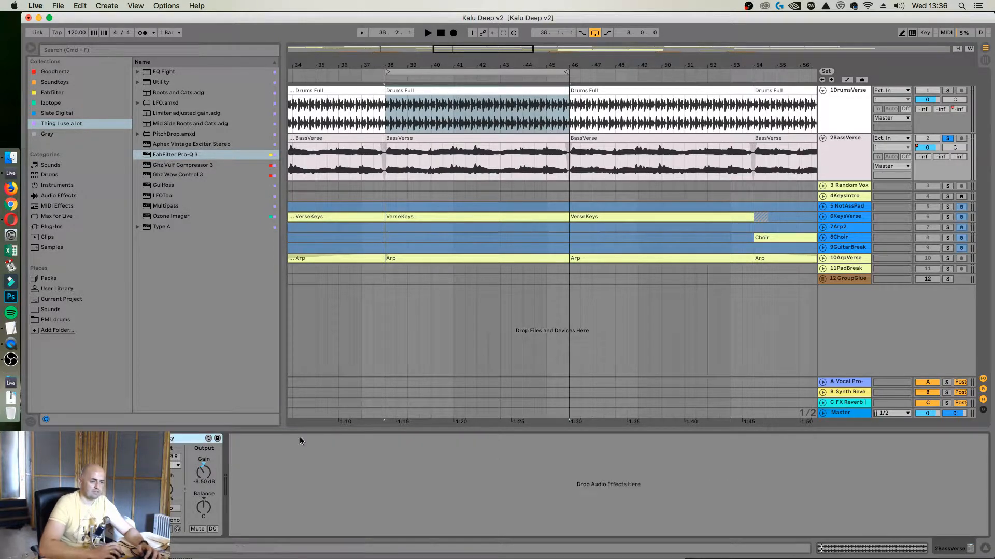
Duplicate the BassVerse track, group the two copies and name the group BASS
{"action": "left_click", "coordinate": [833, 157]}
{"action": "key", "text": "super+d"}
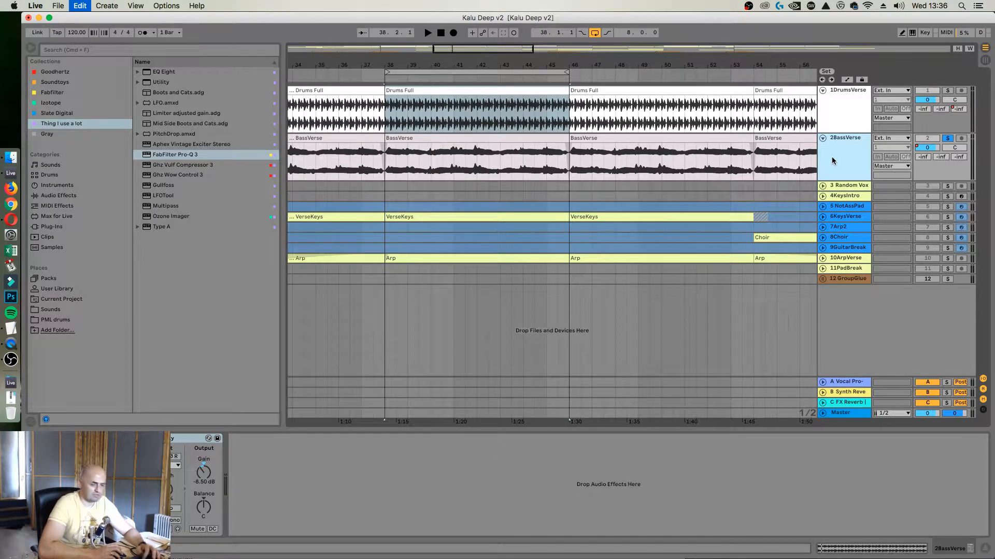
{"action": "left_click", "coordinate": [835, 195], "text": "shift"}
{"action": "key", "text": "super+g"}
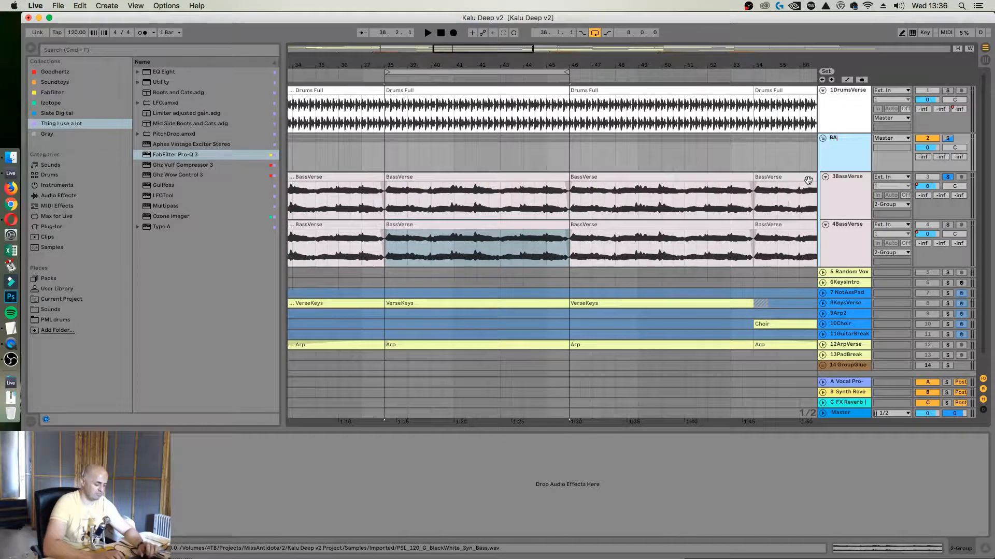
Color the BASS group light orange and assign that color to its grouped tracks and clips
{"action": "right_click", "coordinate": [845, 155]}
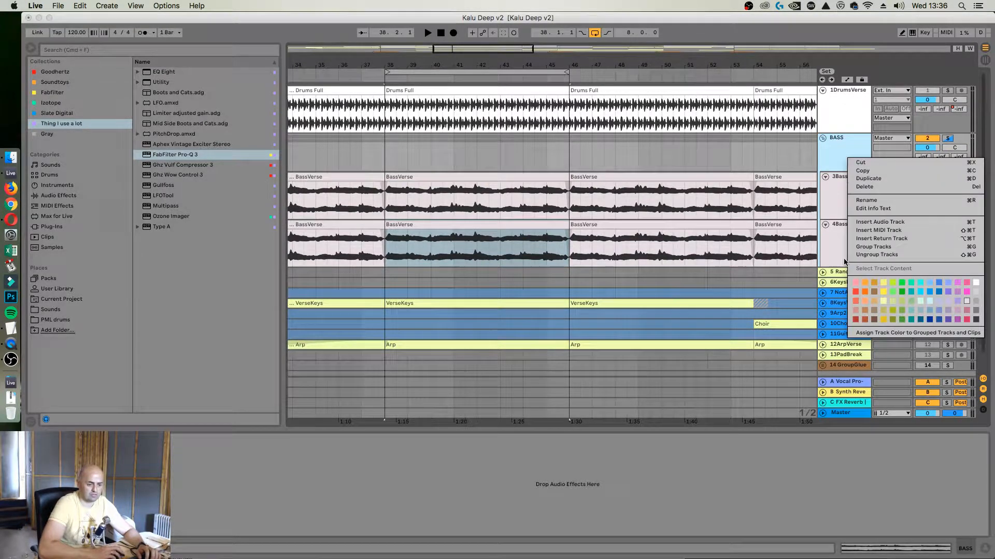
{"action": "left_click", "coordinate": [869, 299]}
{"action": "right_click", "coordinate": [837, 154]}
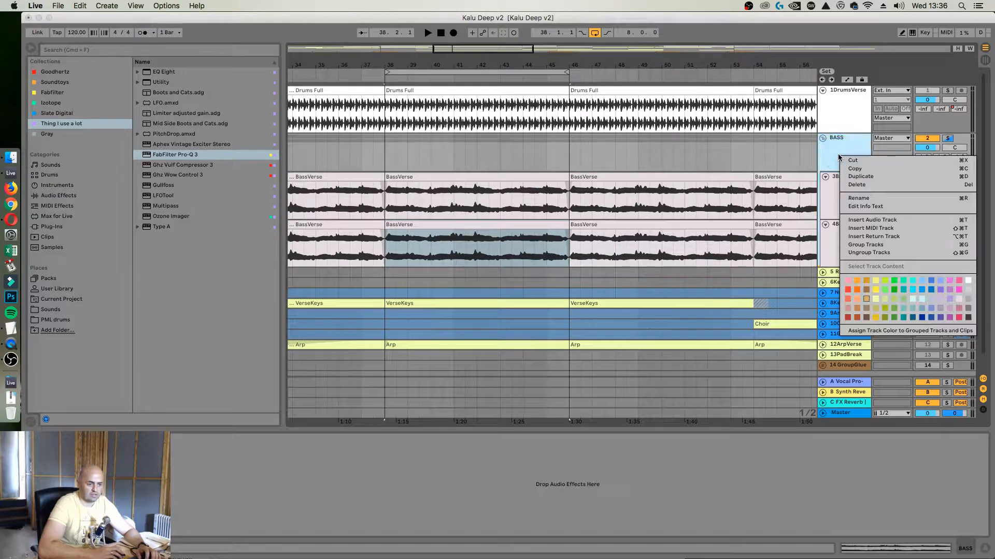
{"action": "left_click", "coordinate": [880, 332]}
Rename the first BassVerse track in the BASS group Cut and the second one Normal
{"action": "left_click", "coordinate": [835, 193]}
{"action": "key", "text": "super+r"}
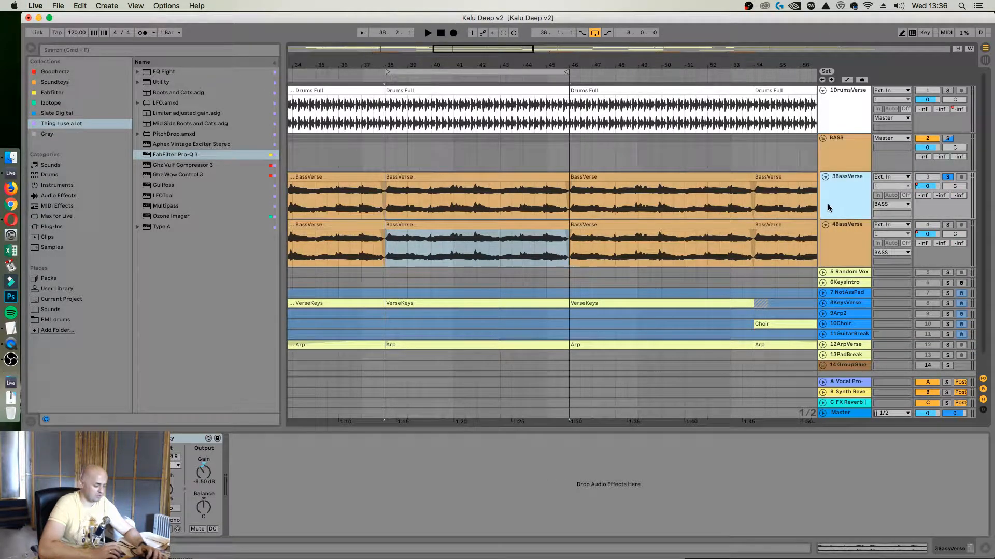
{"action": "type", "text": "Cut"}
{"action": "key", "text": "Return"}
{"action": "left_click", "coordinate": [840, 237]}
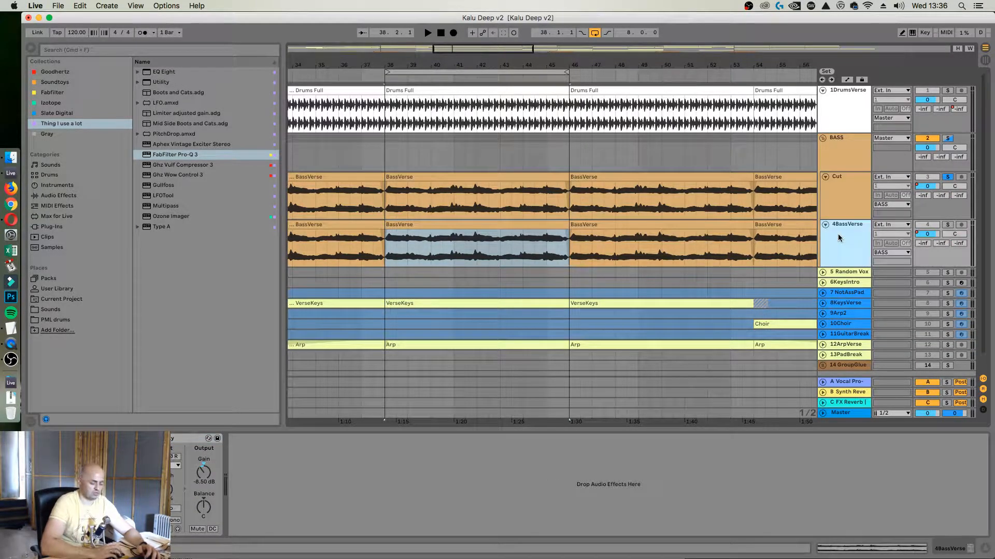
{"action": "type", "text": "Norm"}
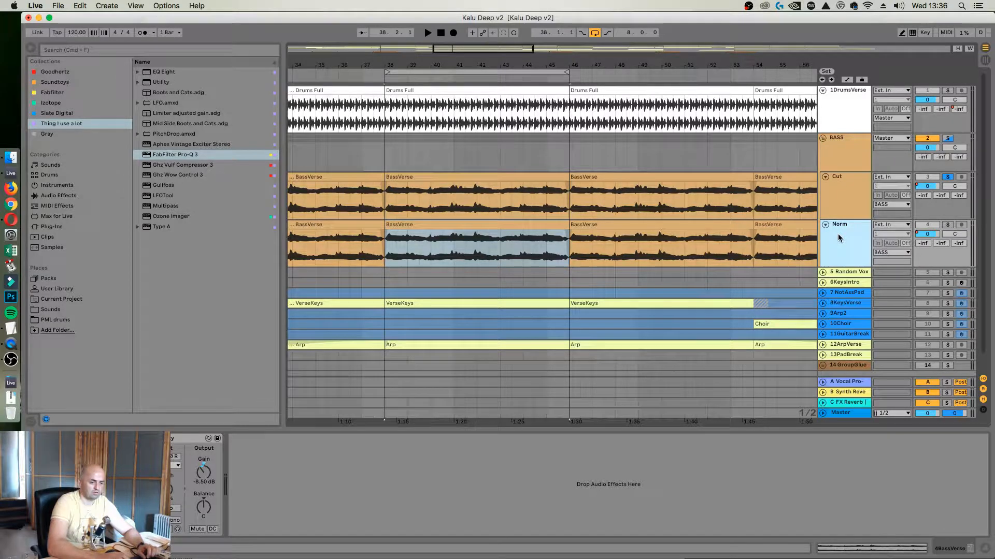
{"action": "type", "text": "al"}
Add an EQ Eight to the Cut track and raise its band 1 low cut to about 90 Hz
{"action": "left_click", "coordinate": [832, 194]}
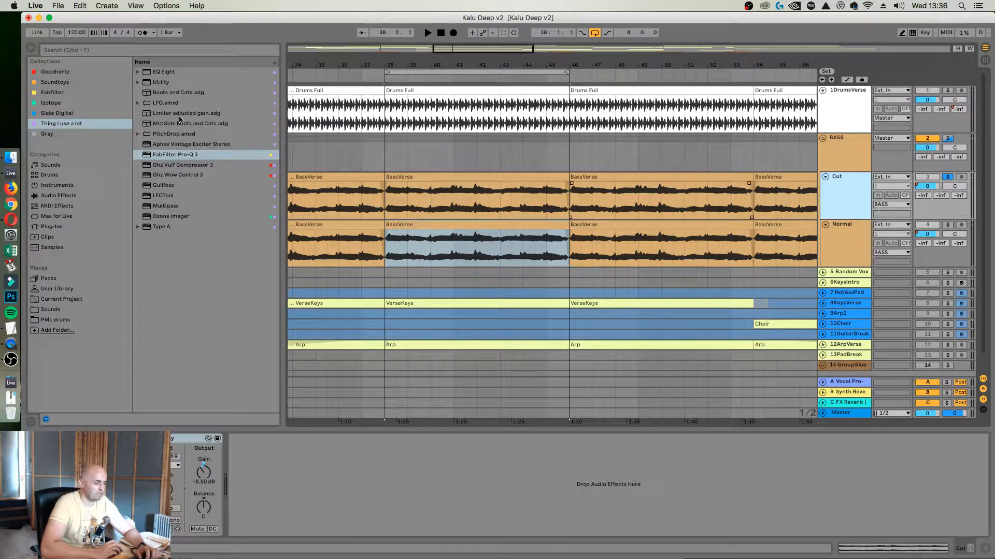
{"action": "left_click_drag", "start_coordinate": [164, 71], "coordinate": [381, 157]}
{"action": "left_click_drag", "start_coordinate": [475, 209], "coordinate": [346, 457]}
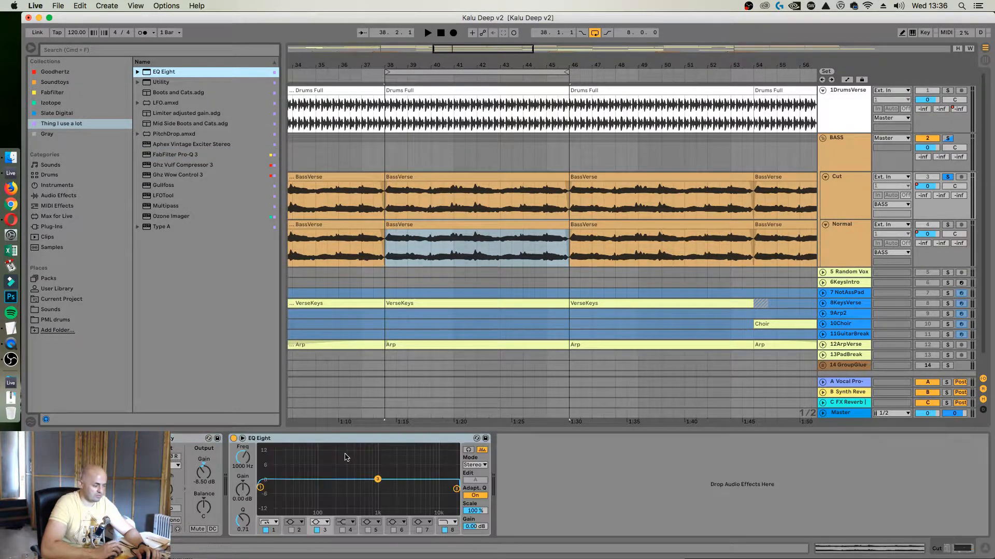
{"action": "left_click_drag", "start_coordinate": [261, 489], "coordinate": [307, 494]}
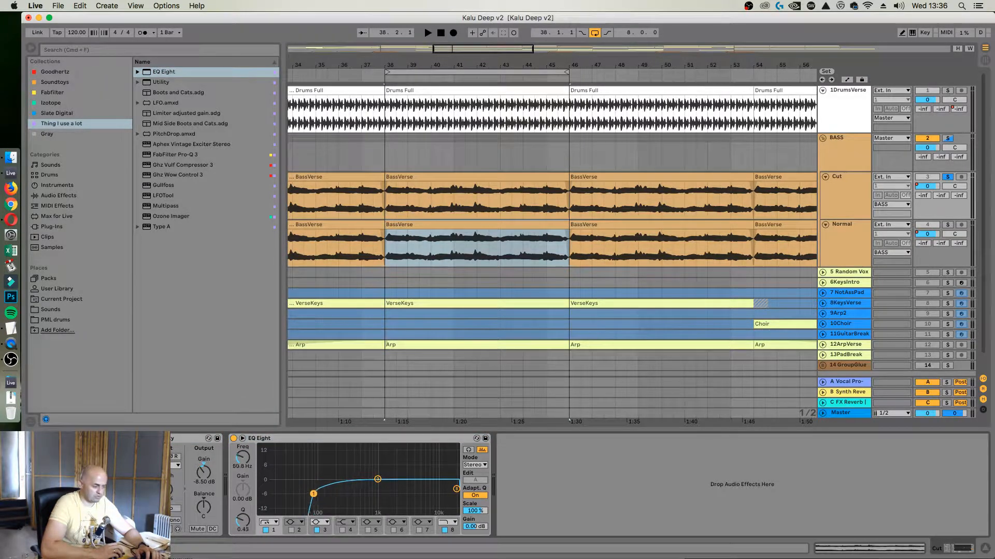
Play the bass, set the Cut EQ's band 8 high cut to 337 Hz with Q 0.69 and switch band 3 off
{"action": "key", "text": "space"}
{"action": "left_click_drag", "start_coordinate": [456, 489], "coordinate": [350, 488]}
{"action": "left_click", "coordinate": [356, 489]}
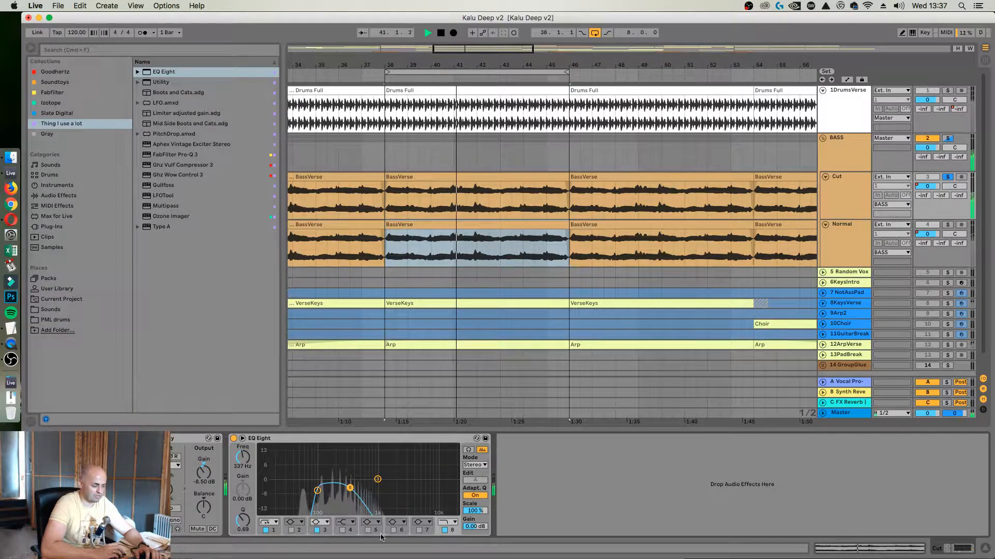
{"action": "left_click", "coordinate": [317, 531]}
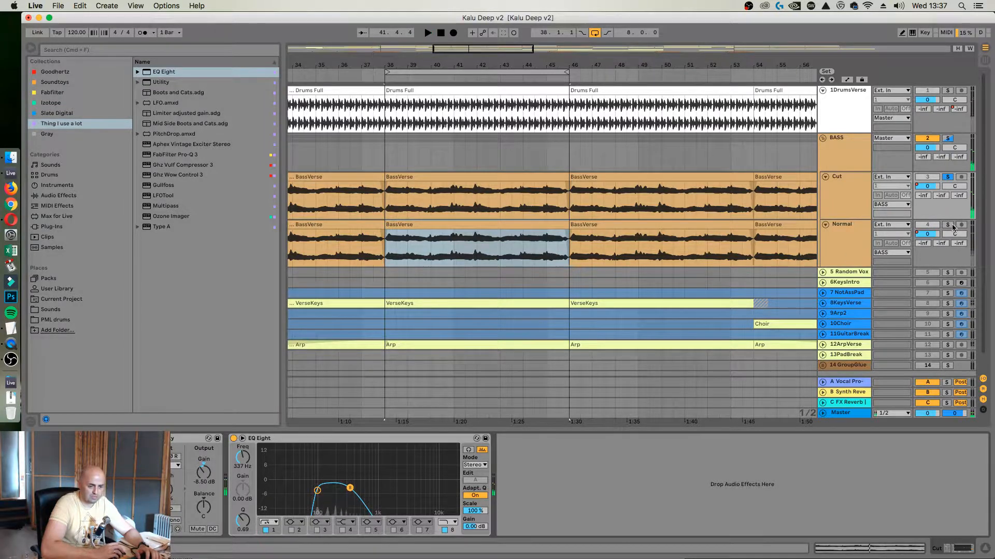
Solo the Normal track and add an EQ Eight with its high cut at about 167 Hz and band 1 switched off
{"action": "left_click", "coordinate": [948, 226]}
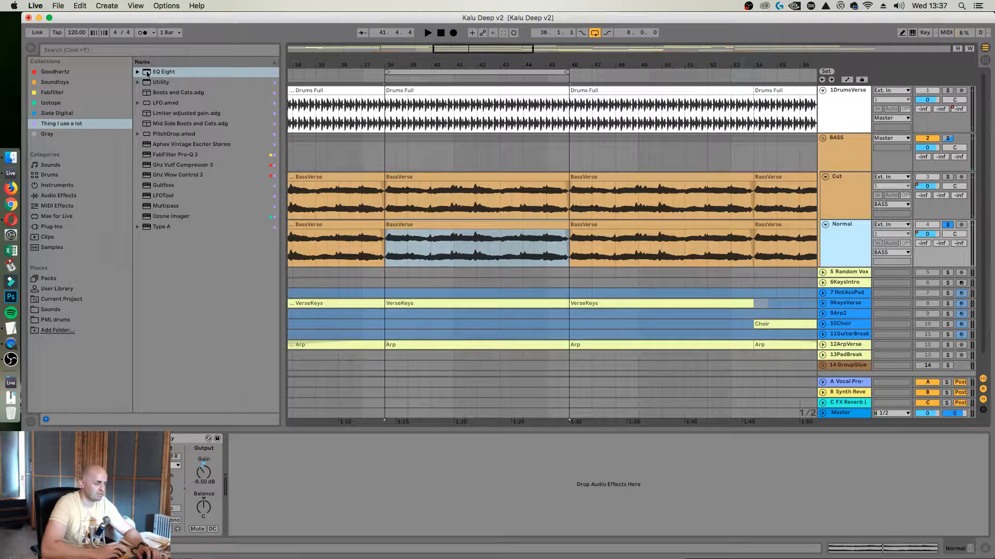
{"action": "left_click_drag", "start_coordinate": [146, 73], "coordinate": [340, 485]}
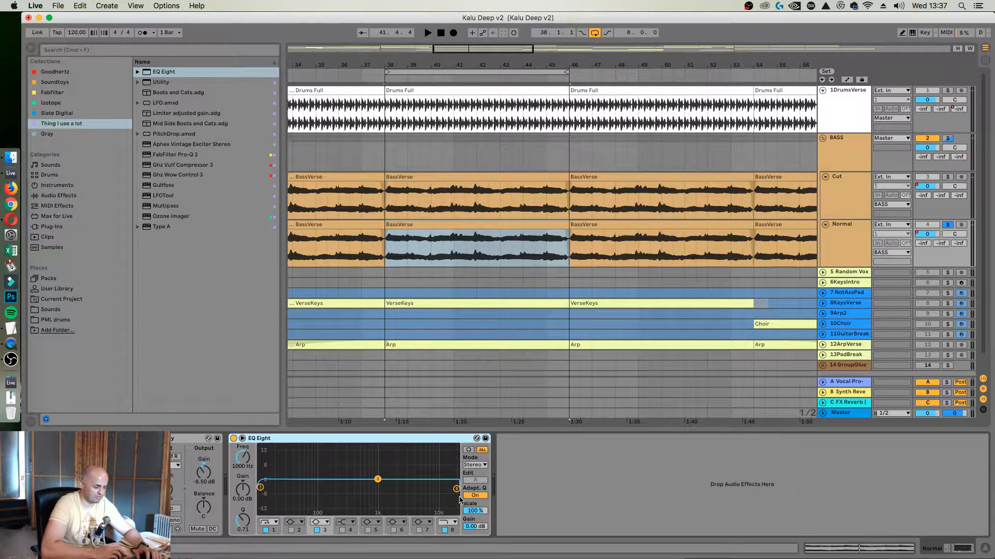
{"action": "left_click_drag", "start_coordinate": [455, 489], "coordinate": [332, 488]}
{"action": "key", "text": "space"}
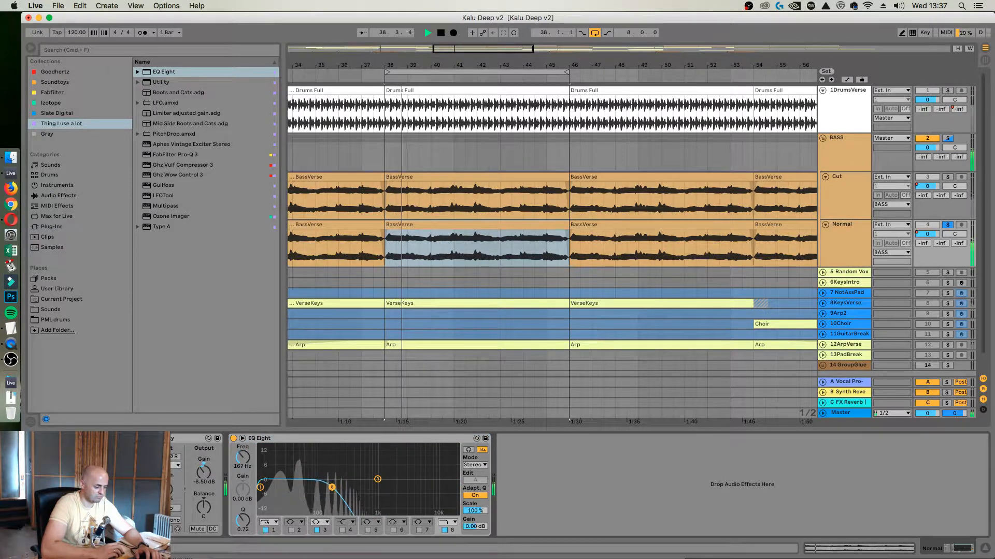
{"action": "left_click", "coordinate": [317, 530]}
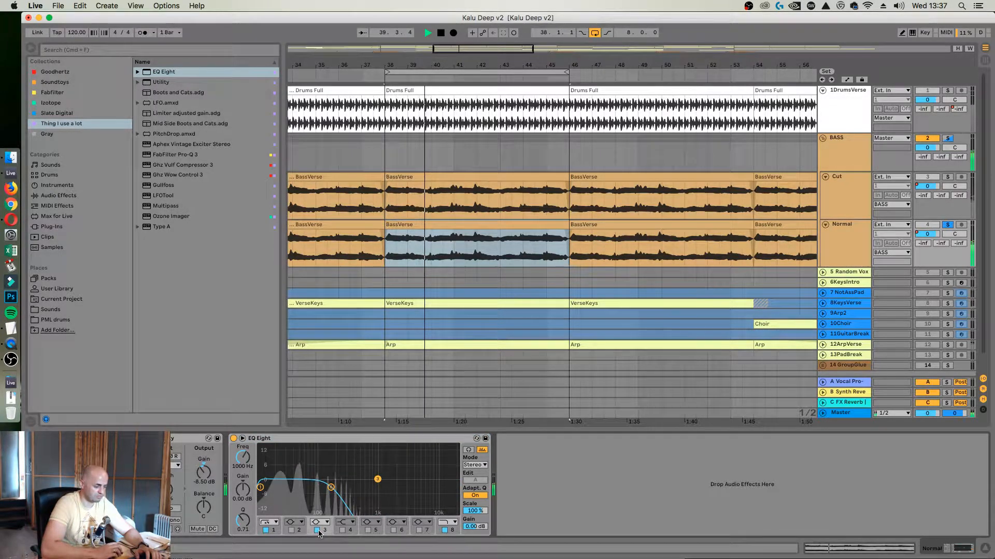
{"action": "left_click", "coordinate": [266, 531]}
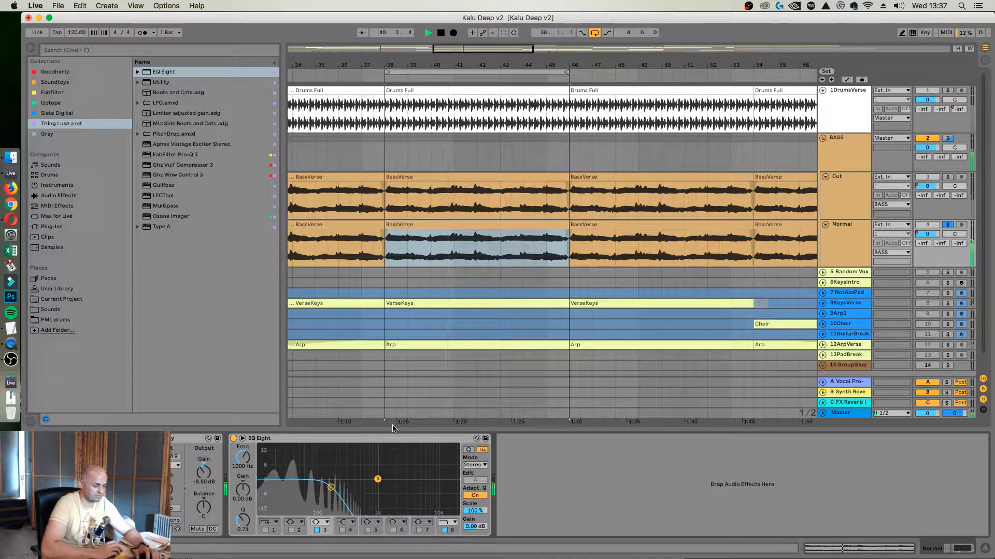
Stop playback, add the Boots and Cats.adg rack to the BASS group and adjust its Boots macro
{"action": "left_click", "coordinate": [847, 163]}
{"action": "key", "text": "space"}
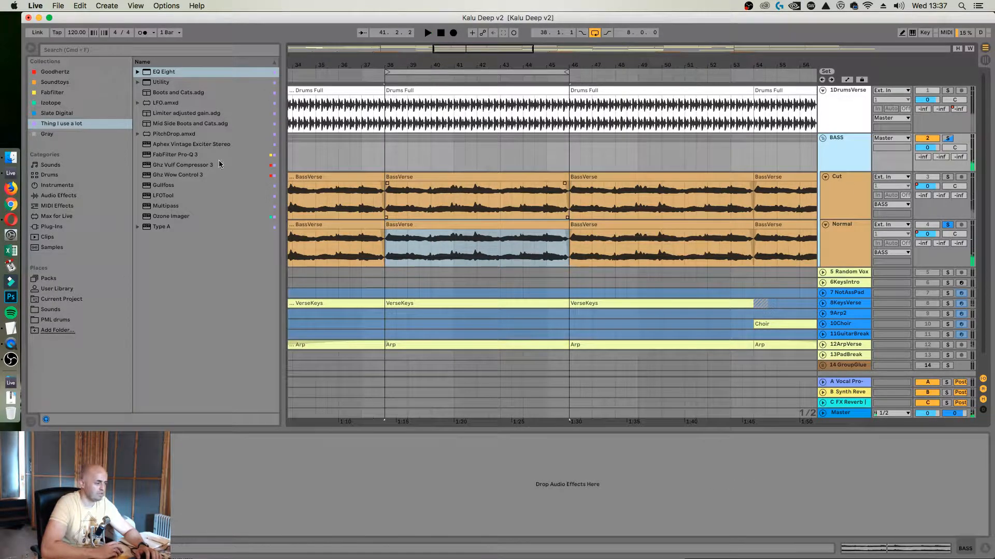
{"action": "left_click_drag", "start_coordinate": [200, 96], "coordinate": [349, 128]}
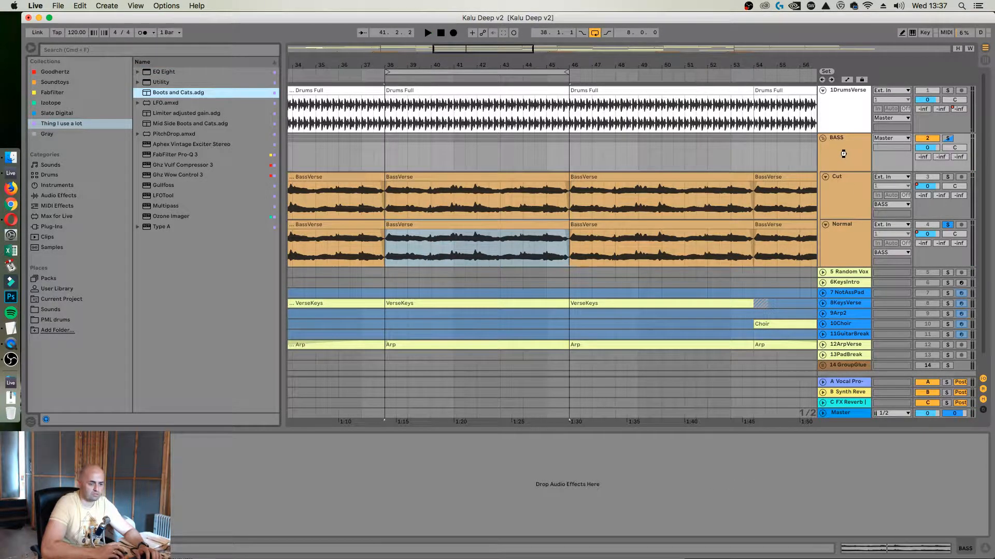
{"action": "left_click_drag", "start_coordinate": [550, 418], "coordinate": [362, 519]}
{"action": "left_click_drag", "start_coordinate": [171, 478], "coordinate": [171, 503]}
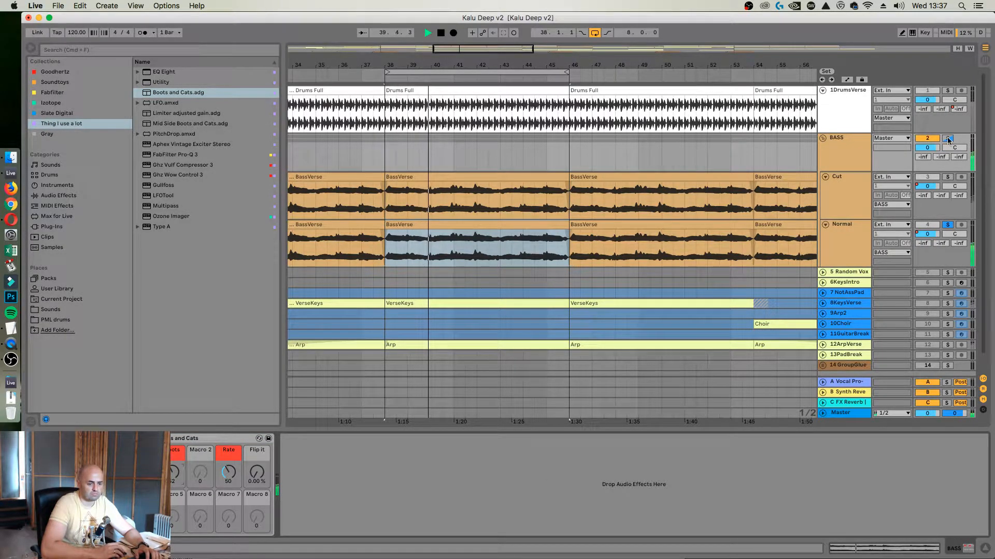
Solo the whole BASS group and play both layers together with Normal's EQ Eight in view
{"action": "left_click", "coordinate": [947, 138]}
{"action": "left_click", "coordinate": [842, 240]}
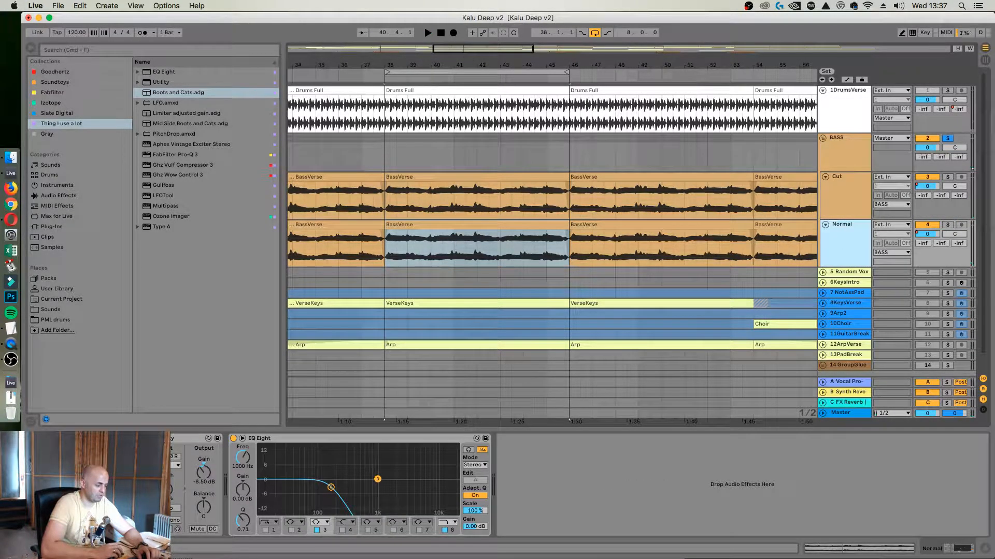
{"action": "key", "text": "space"}
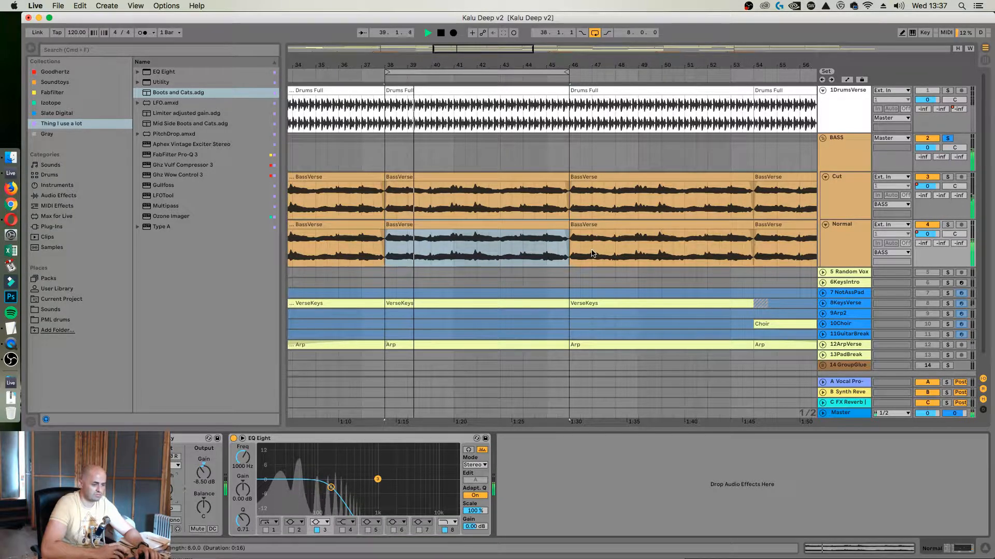
{"action": "key", "text": "space"}
Play the BASS group with the Cut track's EQ Eight in view, stop and clear the solo
{"action": "left_click", "coordinate": [829, 191]}
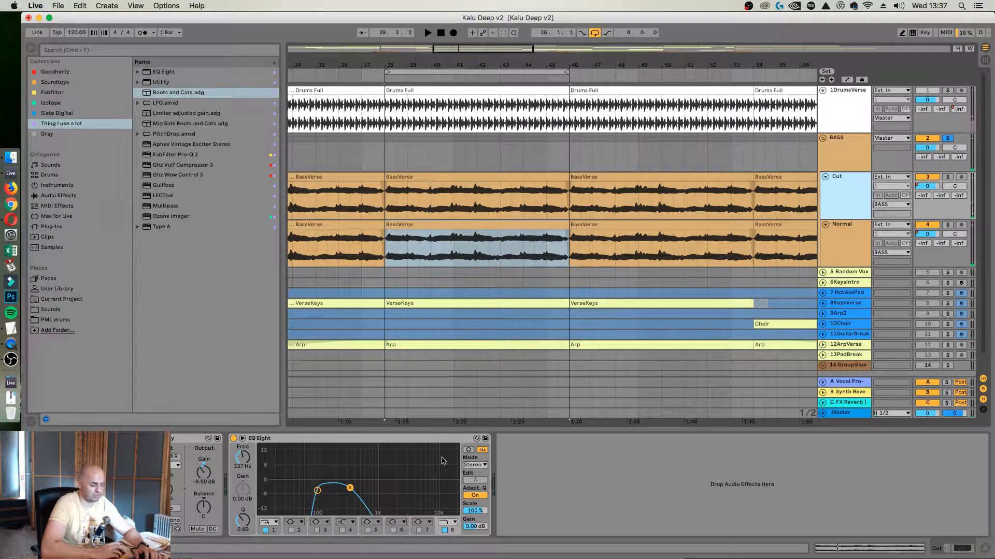
{"action": "key", "text": "space"}
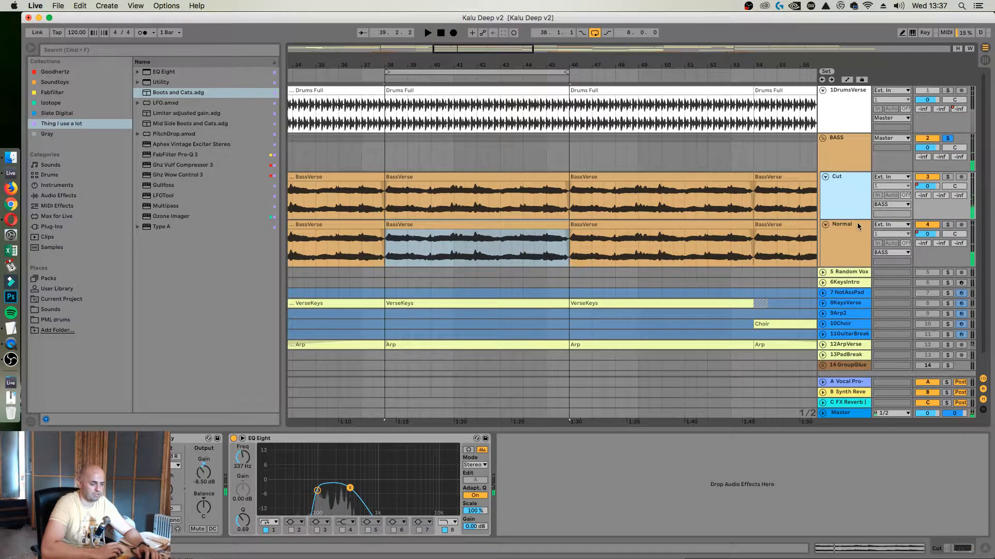
{"action": "left_click", "coordinate": [950, 90]}
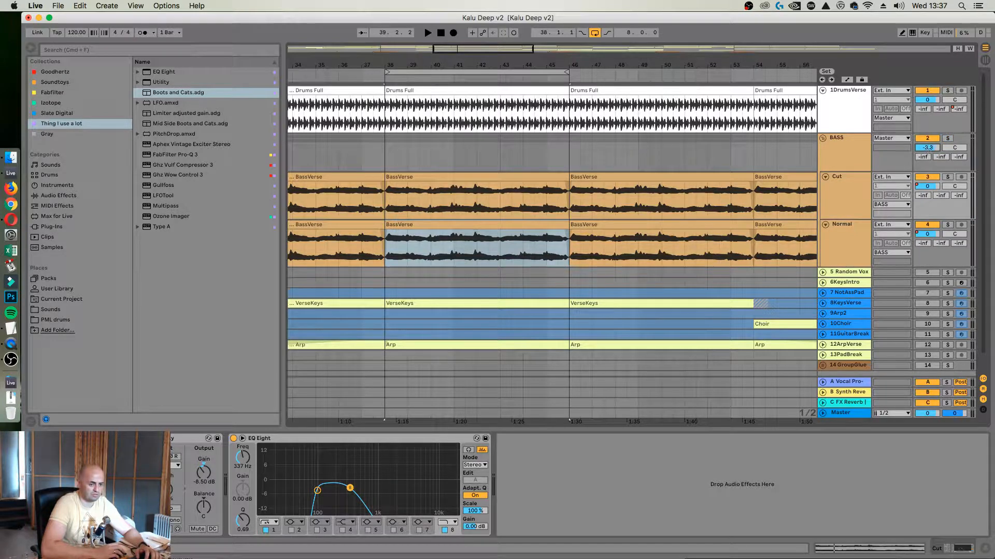
Play the mix briefly, search the browser for "amp" and add the Amp effect to the BASS group ahead of Boots and Cats
{"action": "key", "text": "space"}
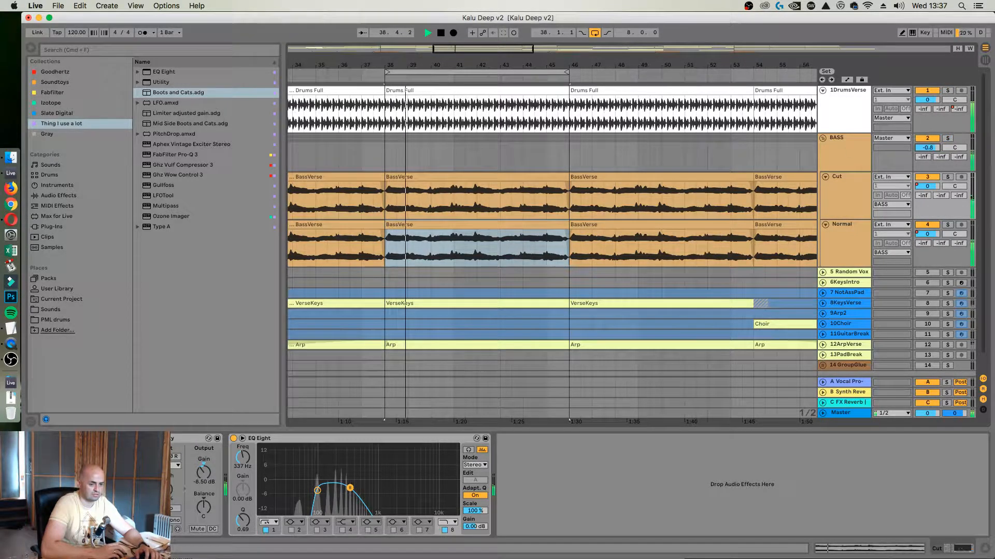
{"action": "left_click", "coordinate": [849, 147]}
{"action": "key", "text": "space"}
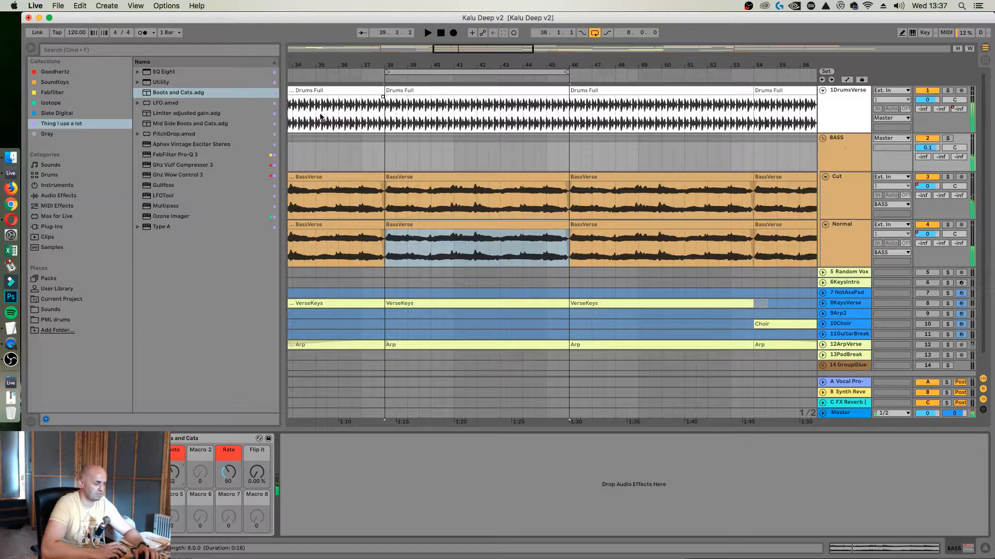
{"action": "left_click", "coordinate": [185, 51]}
{"action": "type", "text": "amp"}
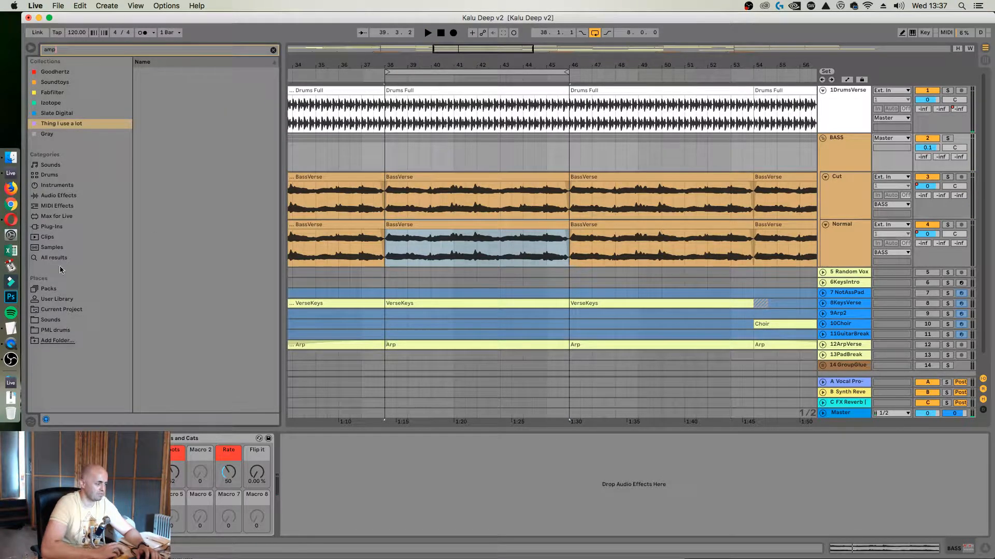
{"action": "left_click", "coordinate": [61, 258]}
{"action": "key", "text": "Down"}
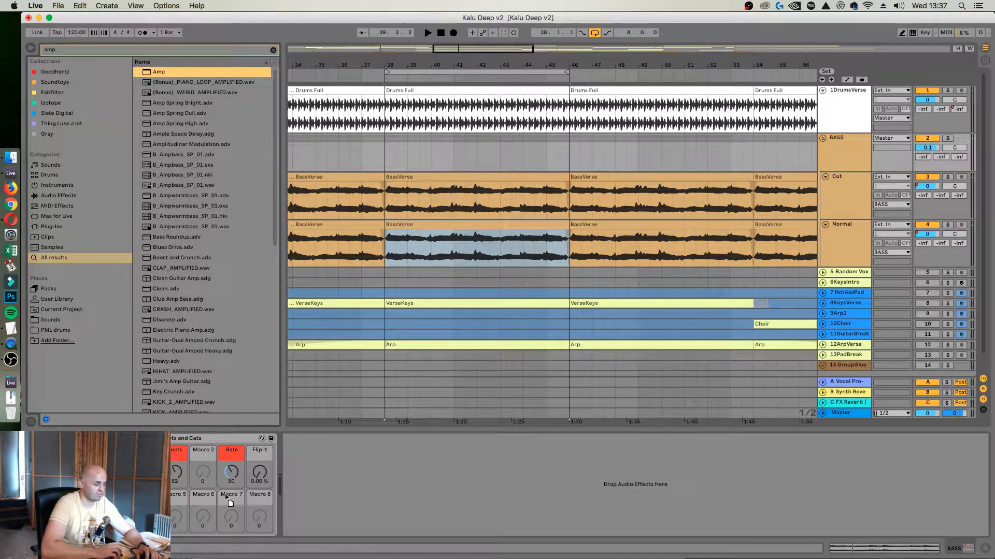
{"action": "key", "text": "Return"}
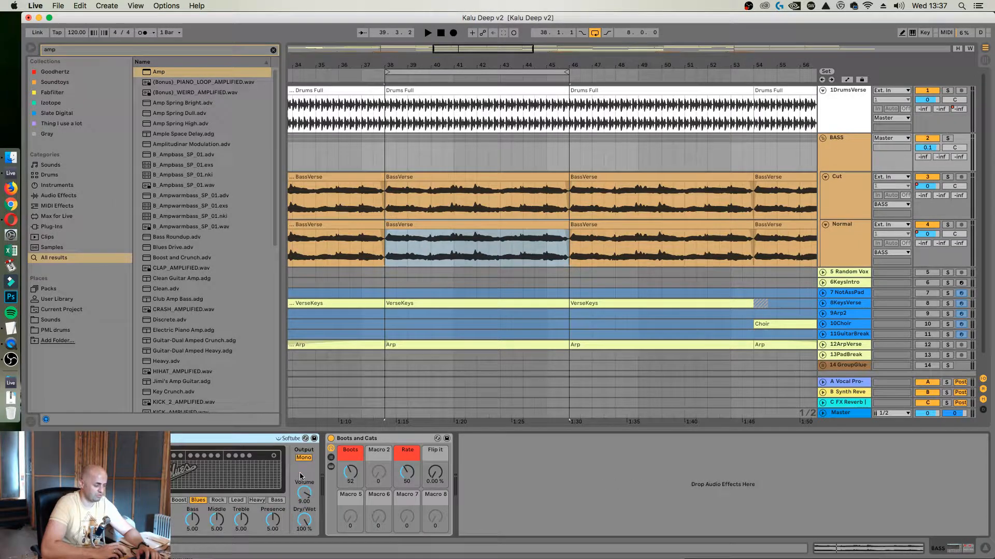
Switch the BASS group's Amp to the Bass model with Dual output and set its Dry/Wet to about 25% during playback
{"action": "left_click", "coordinate": [284, 500]}
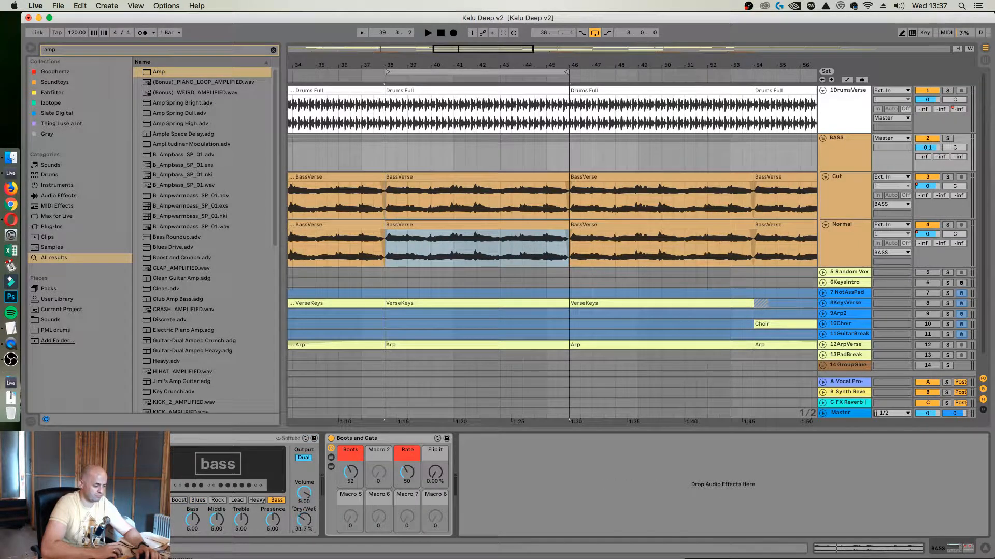
{"action": "left_click_drag", "start_coordinate": [304, 520], "coordinate": [304, 526]}
{"action": "key", "text": "space"}
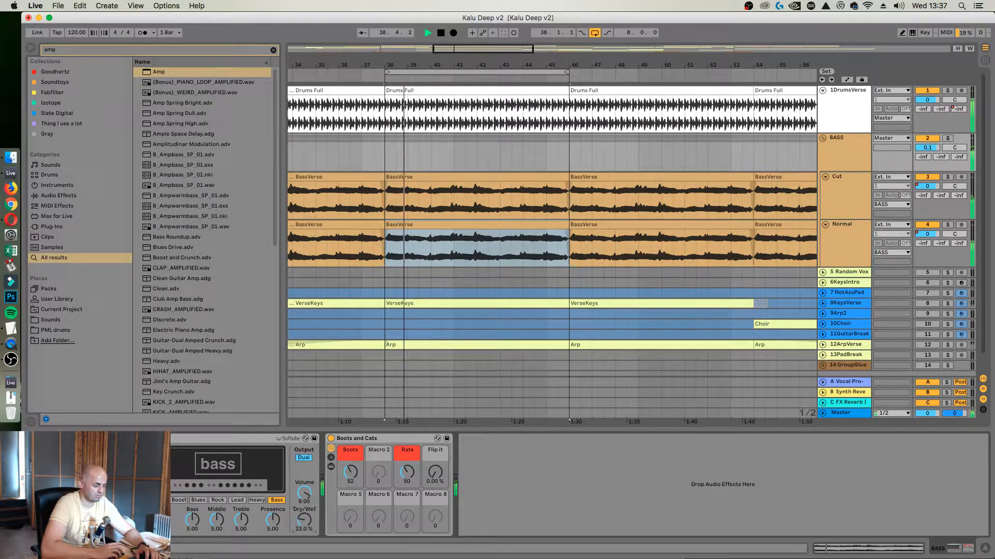
{"action": "left_click_drag", "start_coordinate": [304, 519], "coordinate": [304, 518]}
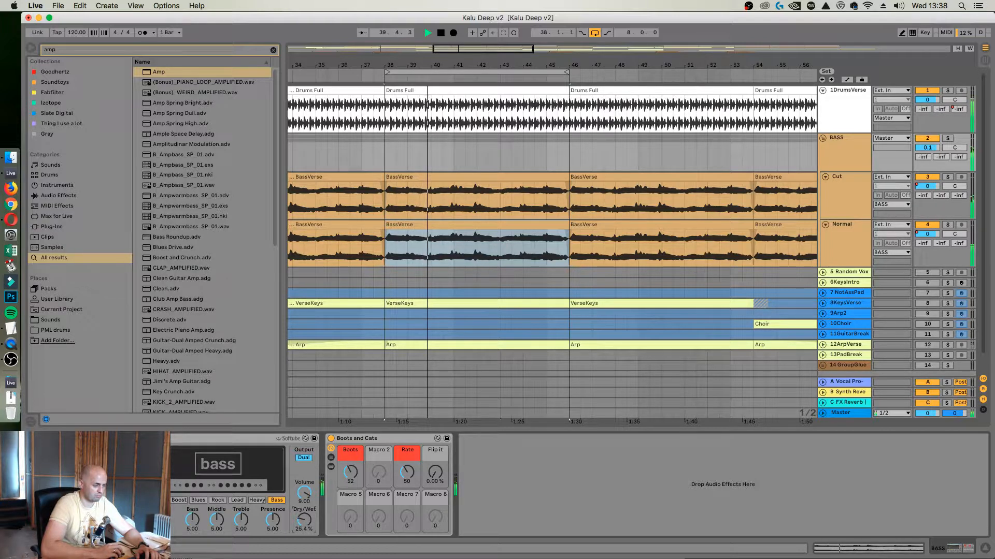
Raise the high cut of the Cut track's EQ Eight to about 516 Hz
{"action": "left_click", "coordinate": [843, 191]}
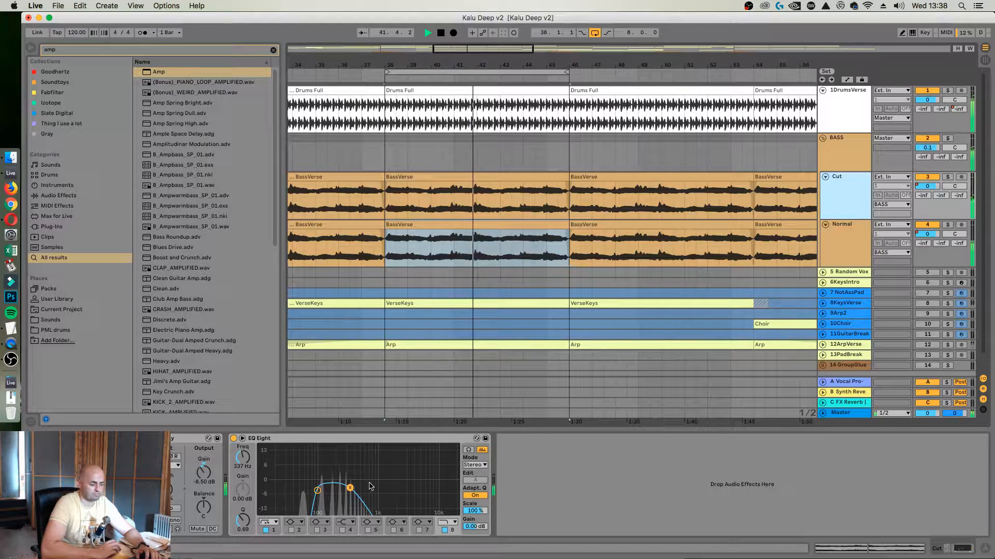
{"action": "left_click_drag", "start_coordinate": [317, 490], "coordinate": [361, 489]}
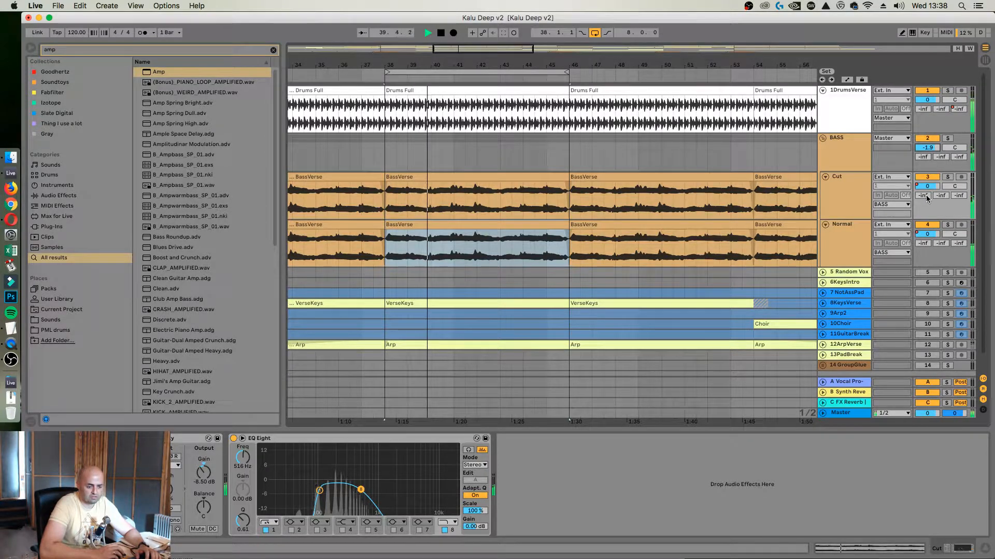
Insert a new return track D, search the browser for "reve" and load the Reverb effect onto it
{"action": "left_click", "coordinate": [832, 414]}
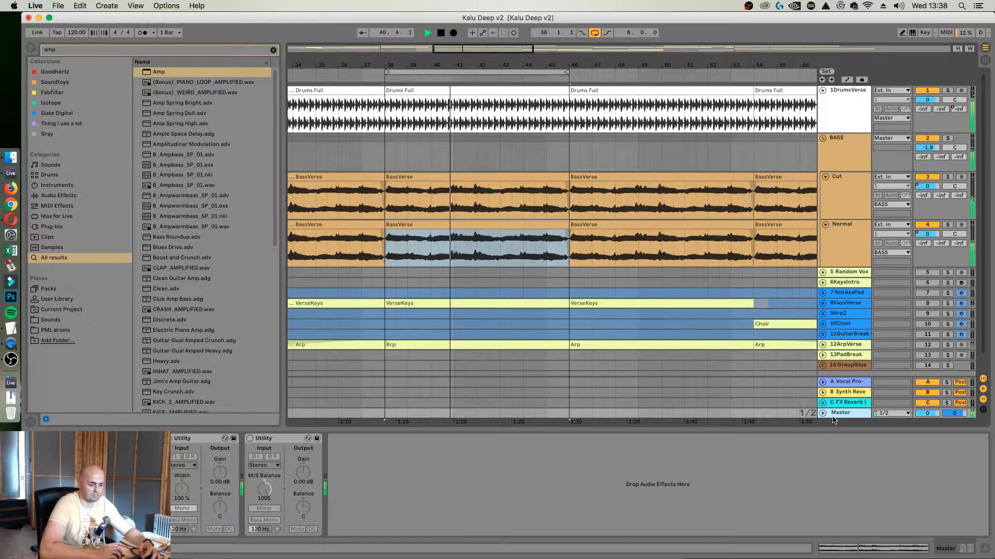
{"action": "key", "text": "super+alt+t"}
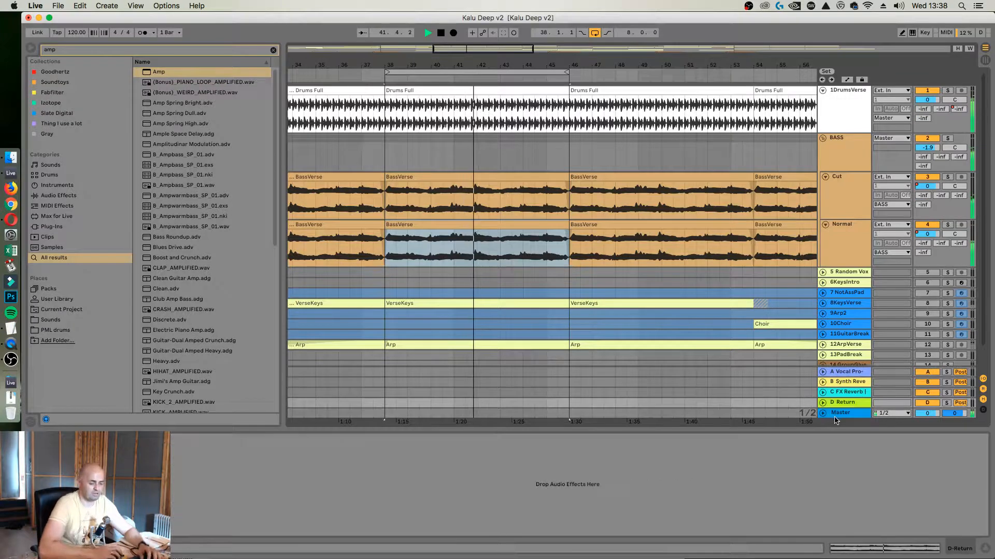
{"action": "left_click", "coordinate": [203, 47]}
{"action": "type", "text": "revrb"}
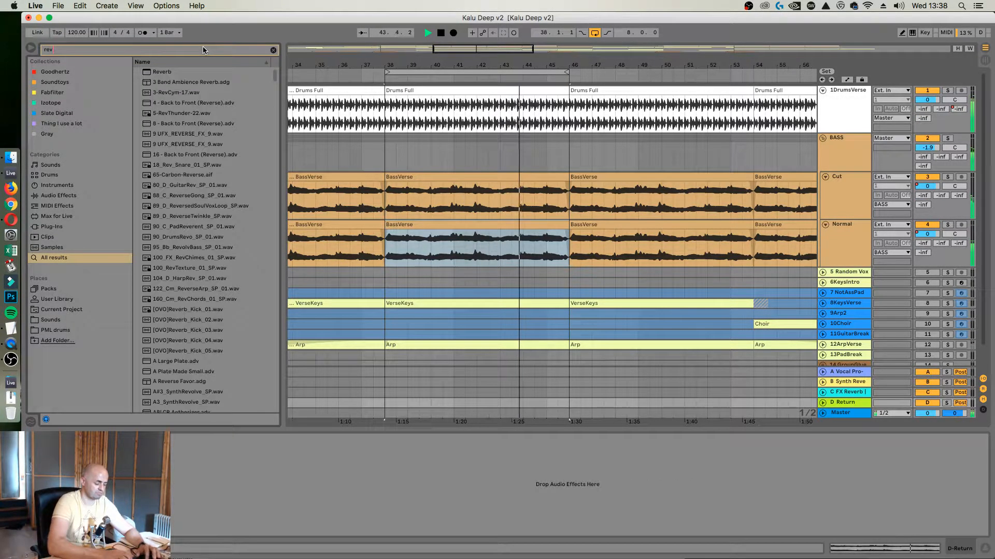
{"action": "key", "text": "BackSpace"}
{"action": "key", "text": "BackSpace"}
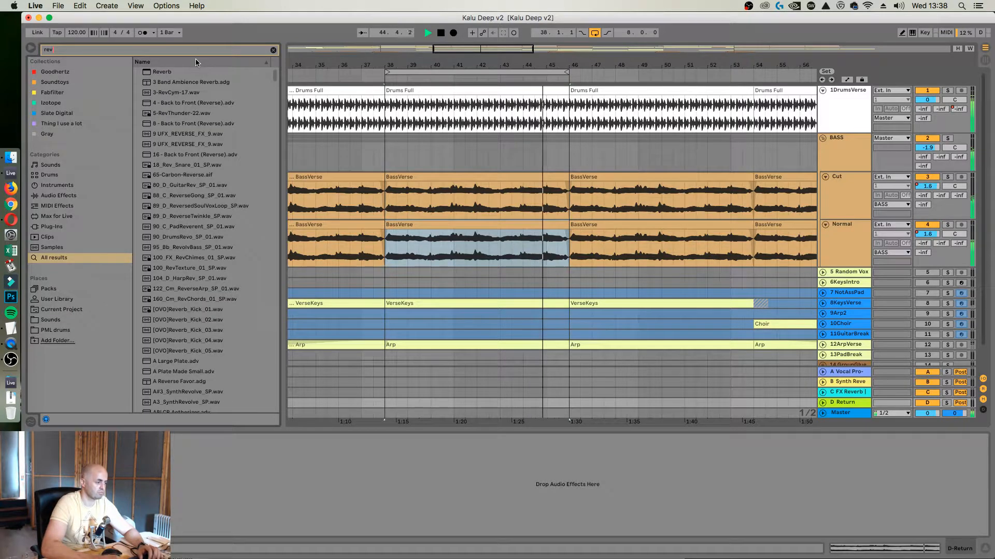
{"action": "type", "text": "e"}
{"action": "left_click", "coordinate": [161, 73]}
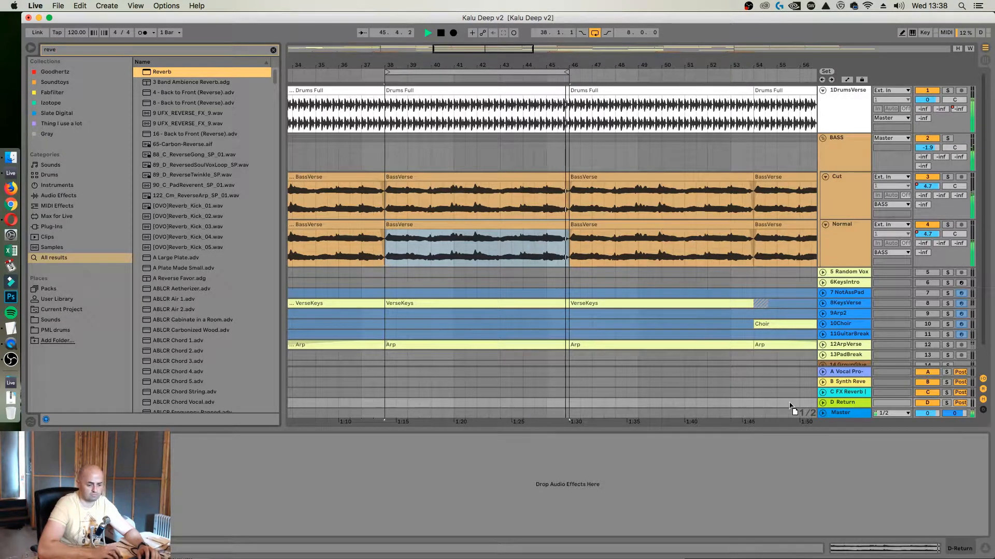
{"action": "left_click_drag", "start_coordinate": [838, 403], "coordinate": [840, 403]}
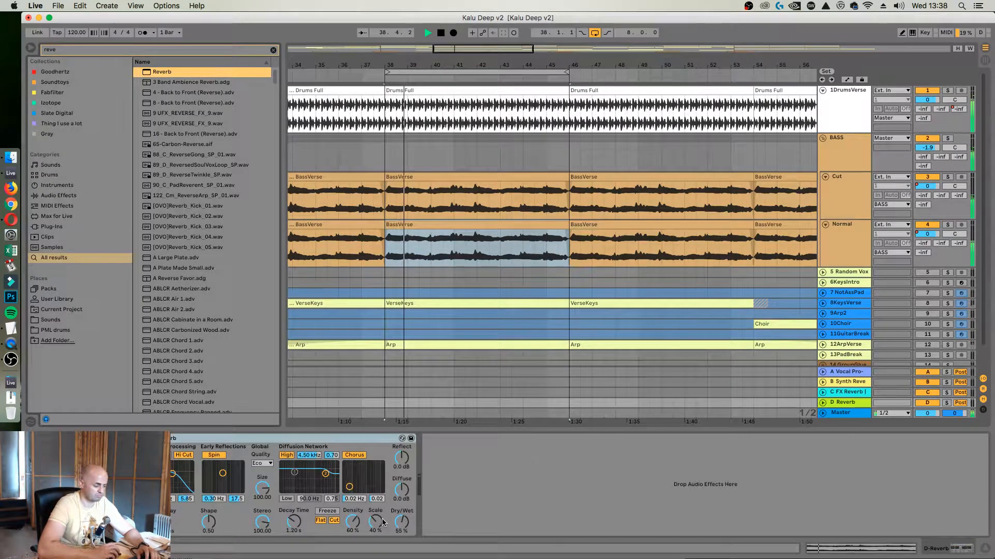
Set the return's Reverb to 100% Dry/Wet, 1.28 s decay and 120 stereo, and raise the Cut track's send D to 0
{"action": "left_click_drag", "start_coordinate": [401, 521], "coordinate": [401, 480]}
{"action": "left_click_drag", "start_coordinate": [288, 525], "coordinate": [288, 515]}
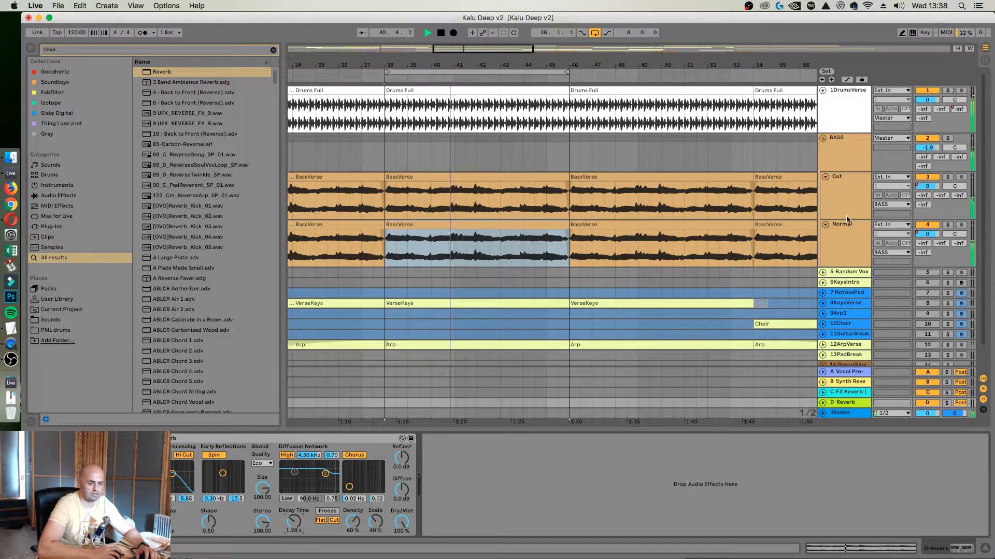
{"action": "left_click_drag", "start_coordinate": [929, 208], "coordinate": [929, 199]}
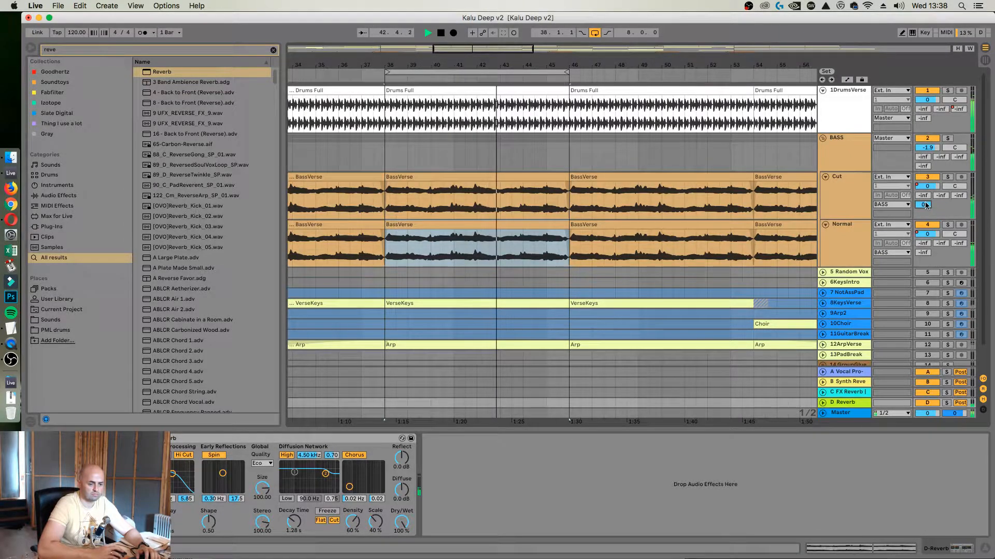
{"action": "left_click_drag", "start_coordinate": [265, 522], "coordinate": [265, 510]}
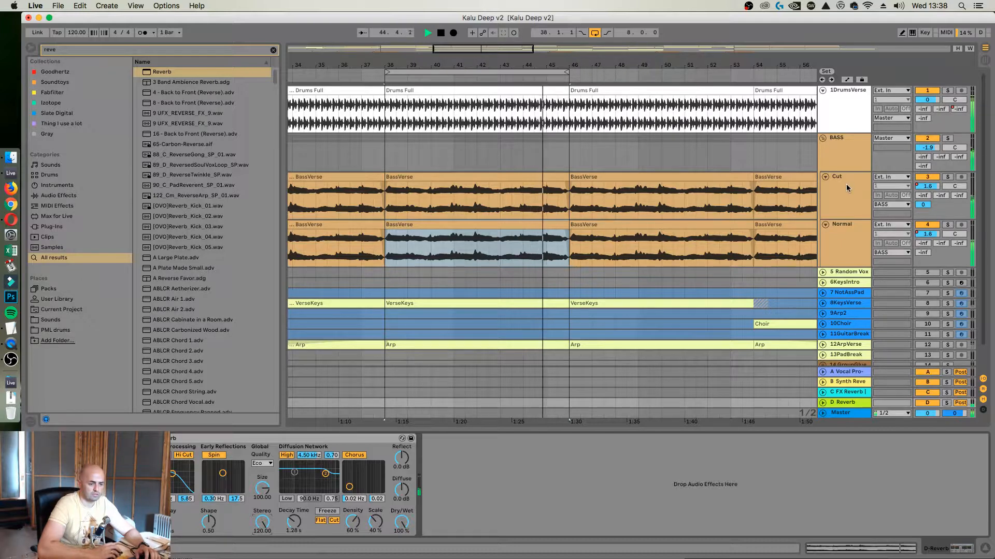
Collapse the BASS group and the DrumsVerse track in the arrangement
{"action": "left_click", "coordinate": [823, 139]}
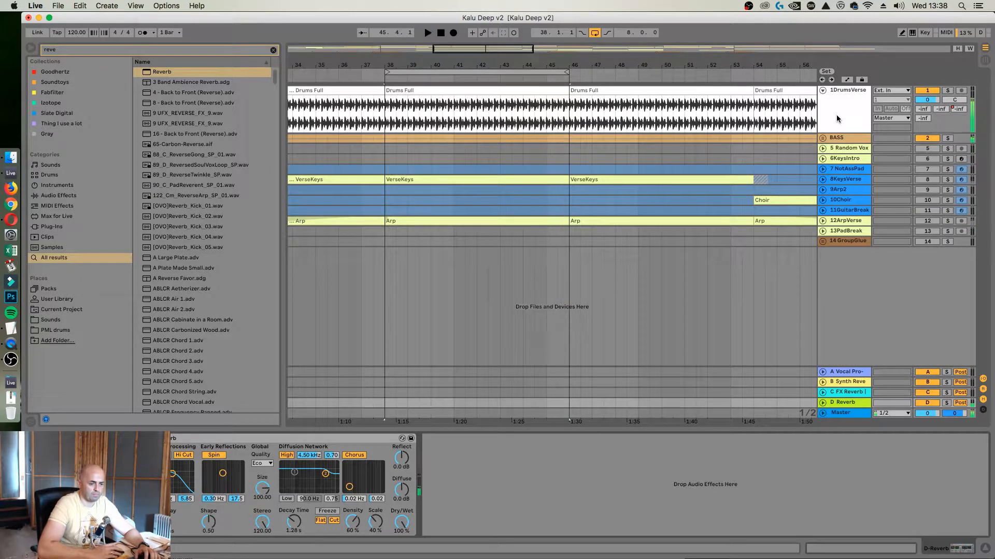
{"action": "left_click", "coordinate": [837, 119]}
{"action": "left_click", "coordinate": [822, 91]}
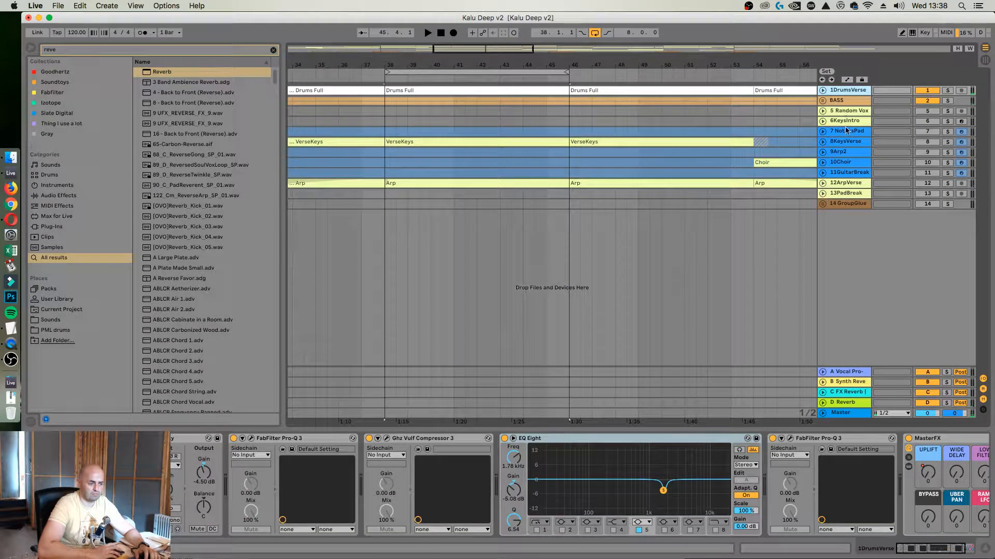
Expand the KeysVerse track, activate it during playback and stop the transport
{"action": "left_click", "coordinate": [845, 142]}
{"action": "left_click", "coordinate": [823, 142]}
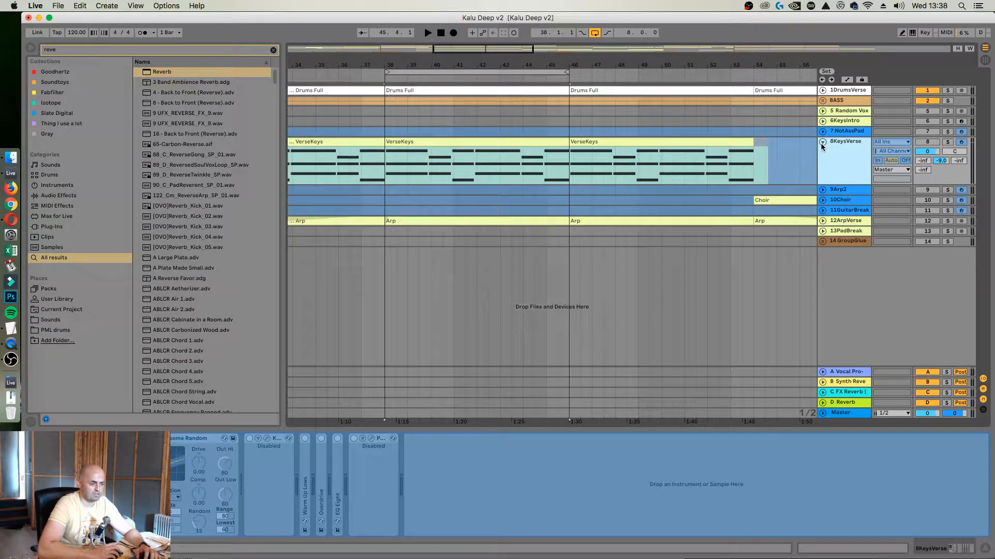
{"action": "left_click", "coordinate": [920, 144]}
{"action": "key", "text": "space"}
Duplicate the KeysVerse track and unfreeze the copy
{"action": "key", "text": "super+d"}
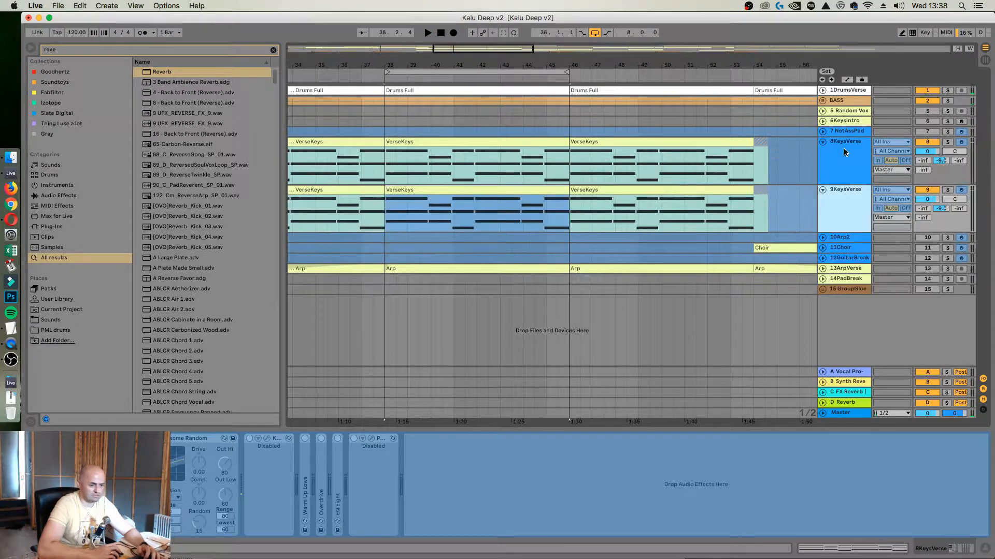
{"action": "right_click", "coordinate": [843, 190]}
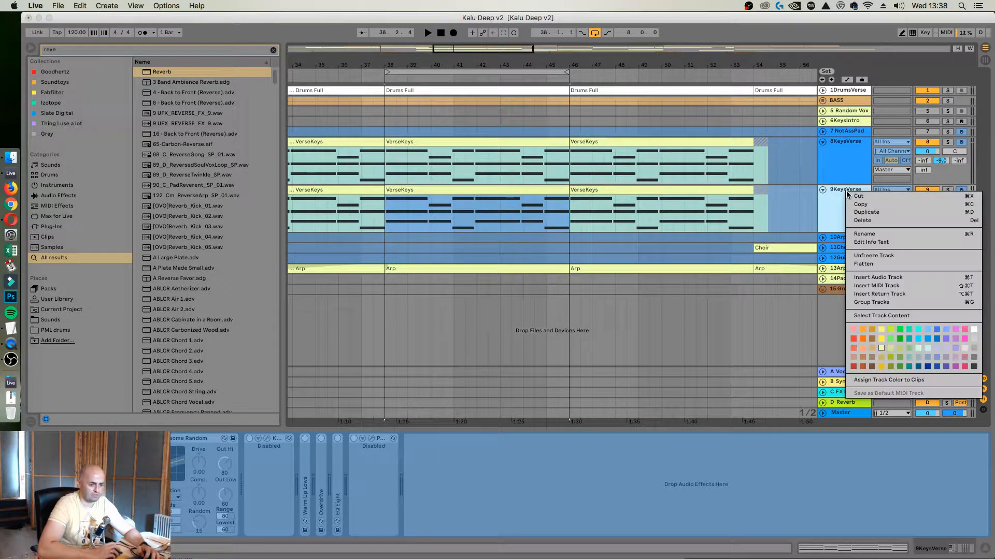
{"action": "left_click", "coordinate": [872, 256]}
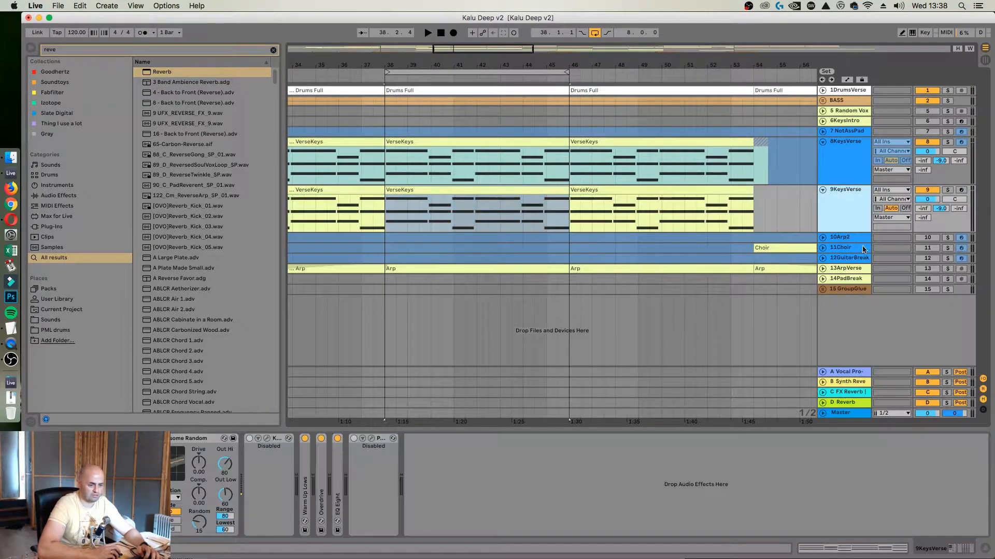
Search the browser for "lounge li" to find the Lounge Lizard EP-4 instrument
{"action": "left_click", "coordinate": [129, 54]}
{"action": "type", "text": "lounge lizard"}
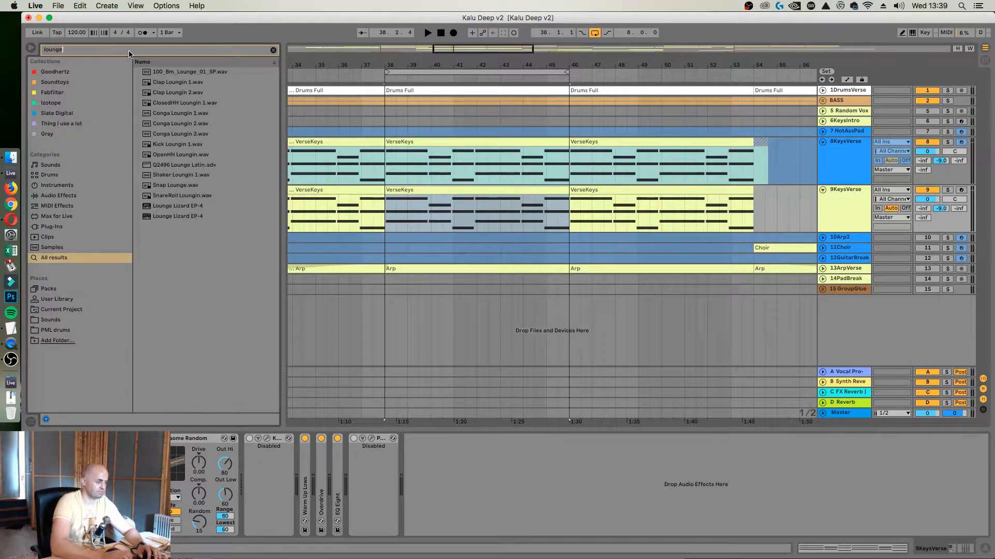
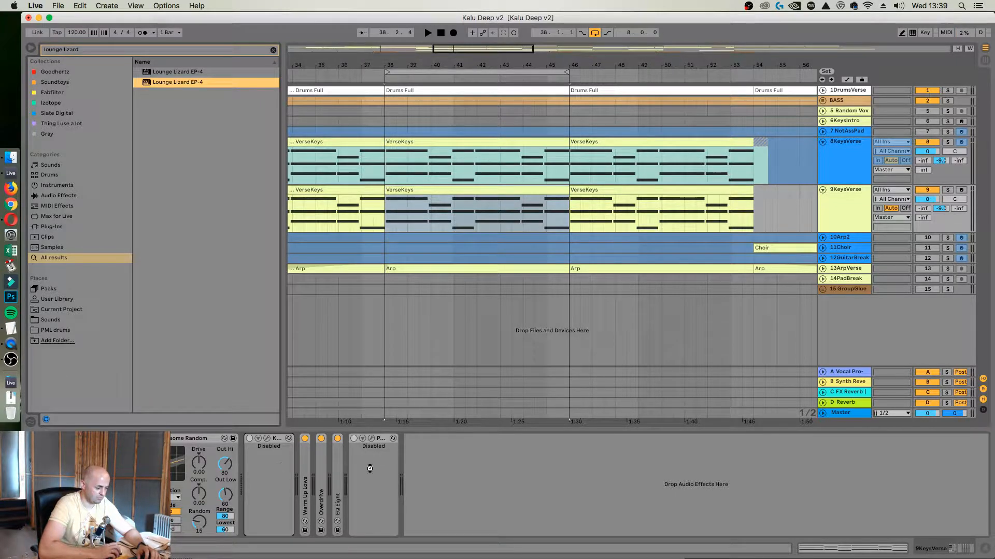
Delete the disabled plug-in, EQ Eight, Overdrive and Warm Up Lows effects that follow Lounge Lizard on the 9KeysVerse track
{"action": "left_click_drag", "start_coordinate": [369, 469], "coordinate": [412, 457]}
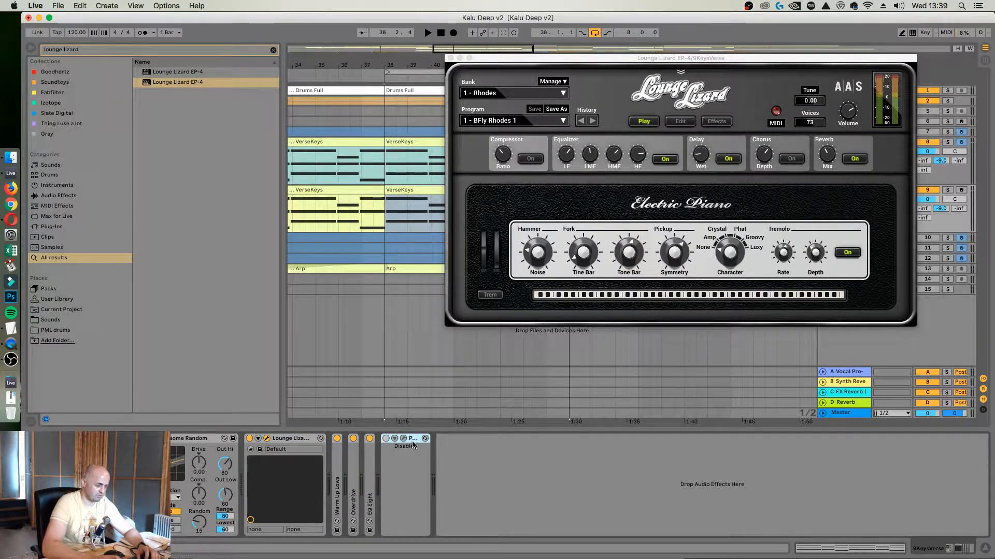
{"action": "key", "text": "Delete"}
{"action": "key", "text": "Delete"}
{"action": "key", "text": "Delete"}
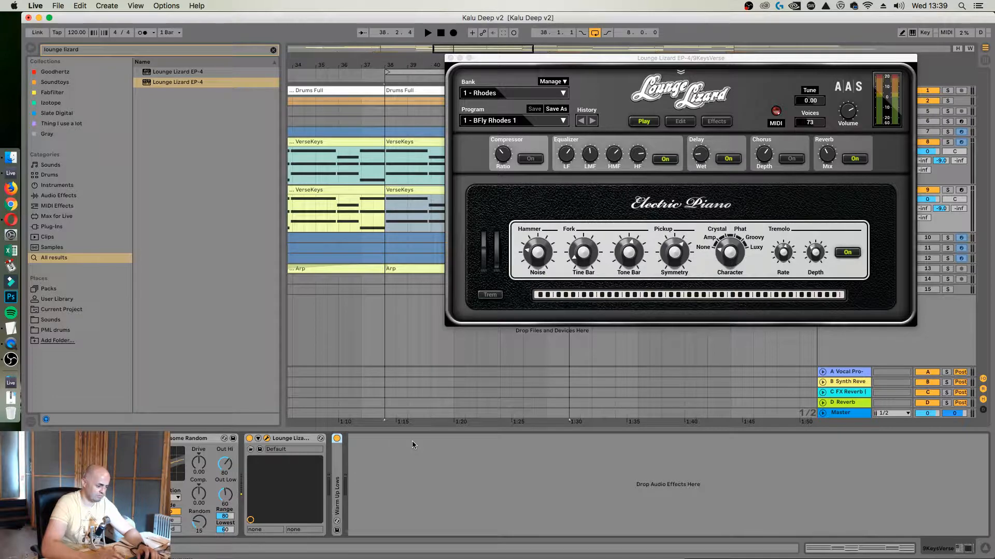
{"action": "key", "text": "Delete"}
{"action": "left_click", "coordinate": [189, 439]}
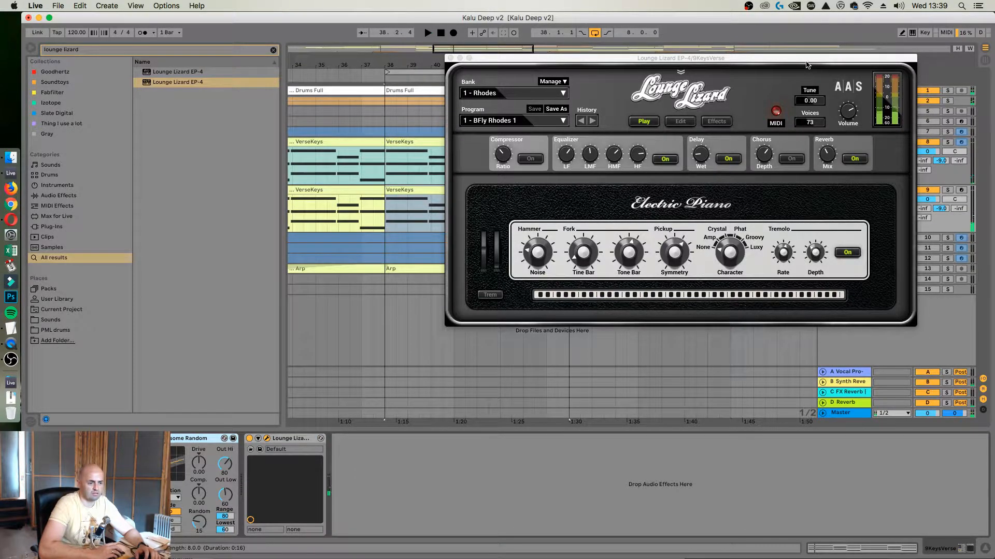
Solo the 9KeysVerse track, audition the Lounge Lizard EP-4 sound and close its plug-in window
{"action": "left_click_drag", "start_coordinate": [806, 62], "coordinate": [693, 84]}
{"action": "left_click", "coordinate": [929, 143]}
{"action": "key", "text": "space"}
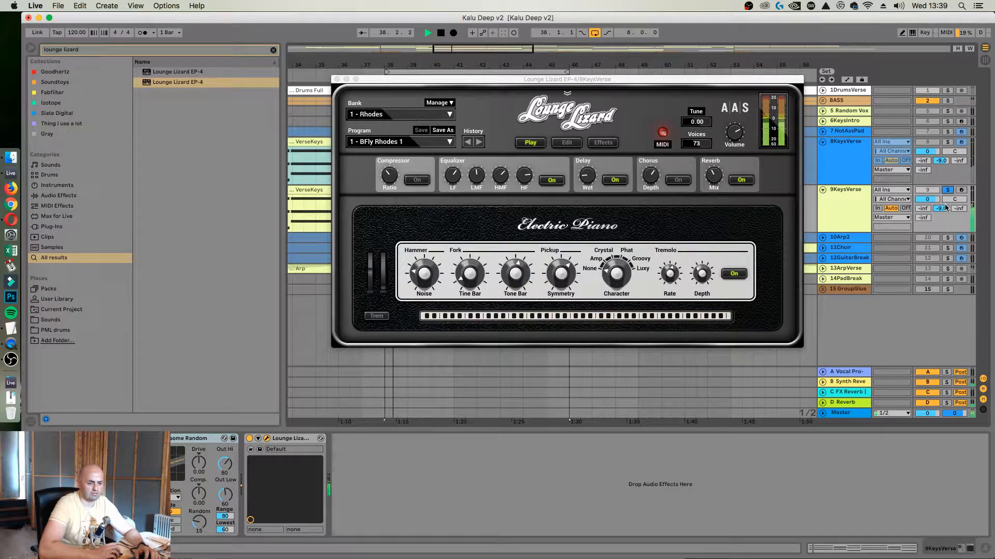
{"action": "left_click", "coordinate": [337, 79]}
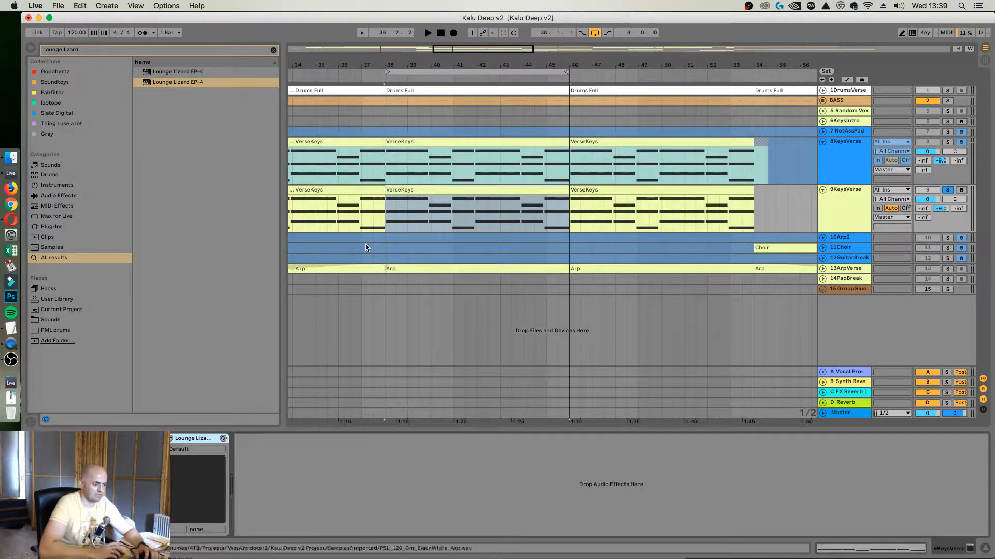
Open the VerseKeys clip at bar 38 and shift the first chord's D4 and A#3 notes slightly late to stagger it
{"action": "double_click", "coordinate": [402, 228]}
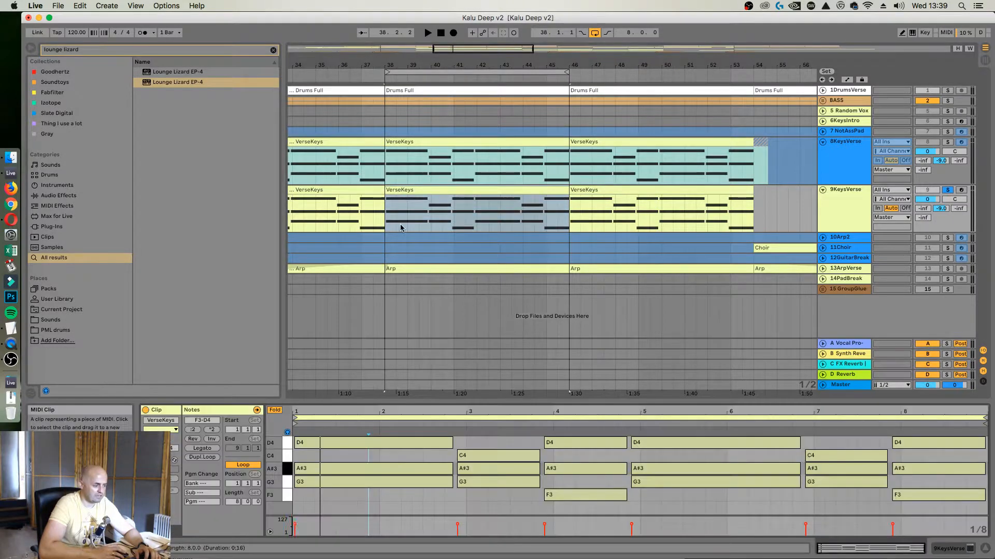
{"action": "left_click", "coordinate": [361, 504]}
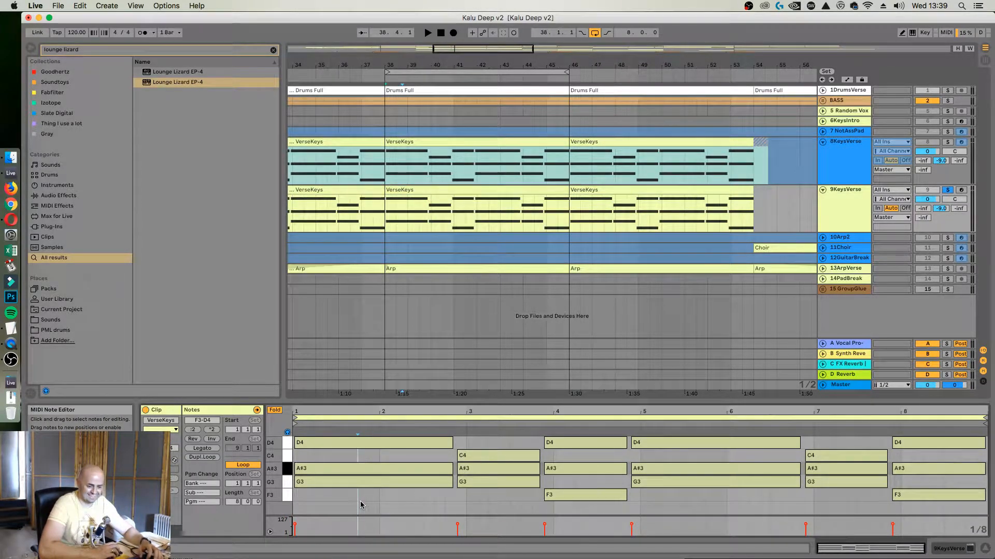
{"action": "mouse_move", "coordinate": [361, 501]}
{"action": "left_mouse_down"}
{"action": "mouse_move", "coordinate": [356, 442]}
{"action": "mouse_move", "coordinate": [348, 445]}
{"action": "mouse_move", "coordinate": [363, 473]}
{"action": "left_mouse_up"}
{"action": "left_click", "coordinate": [363, 459]}
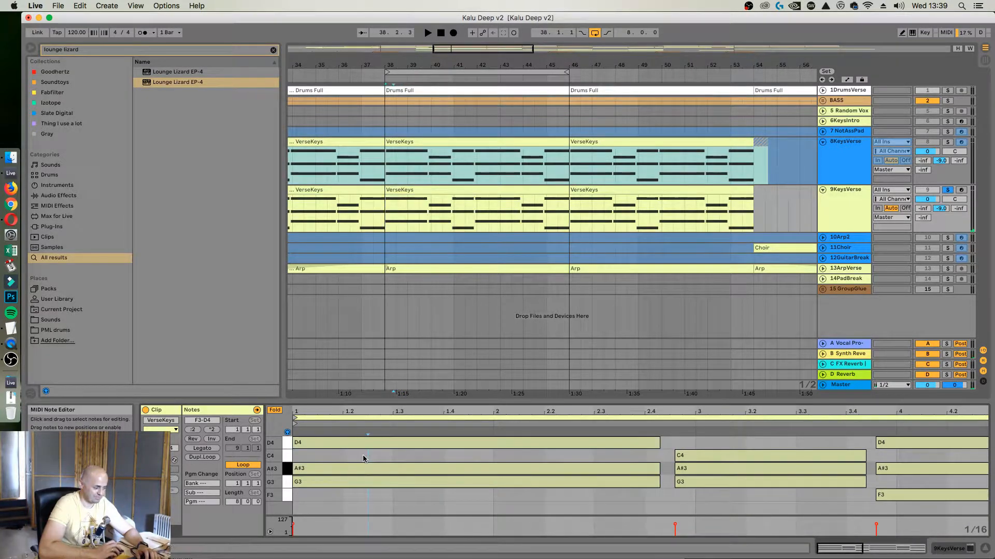
{"action": "left_click", "coordinate": [396, 445]}
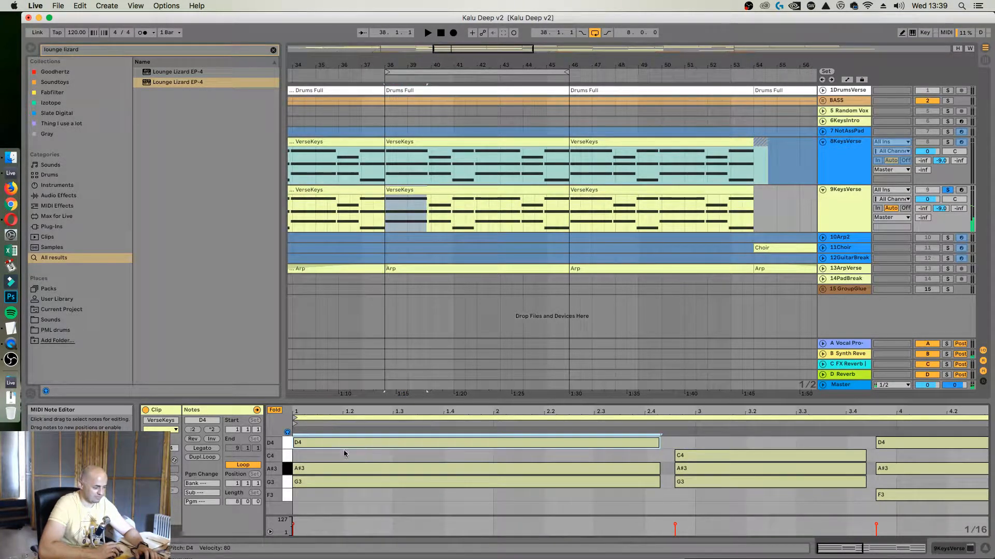
{"action": "left_click_drag", "start_coordinate": [319, 415], "coordinate": [334, 447]}
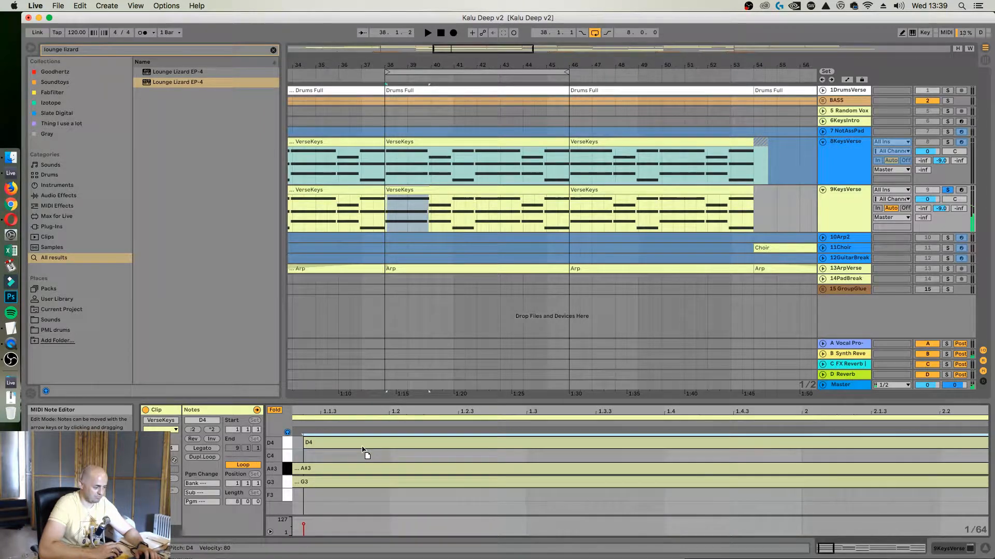
{"action": "left_click", "coordinate": [329, 469]}
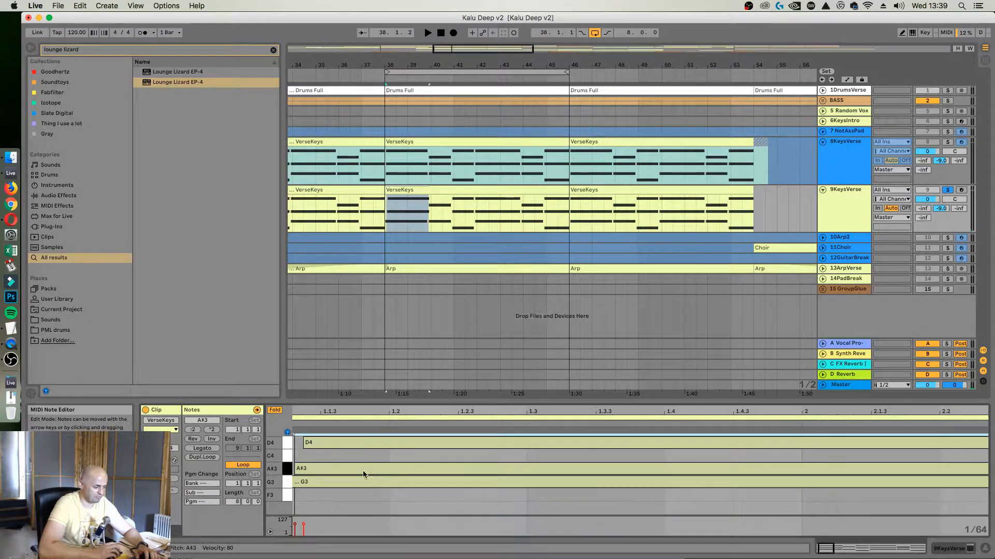
{"action": "double_click", "coordinate": [363, 414]}
{"action": "key", "text": "space"}
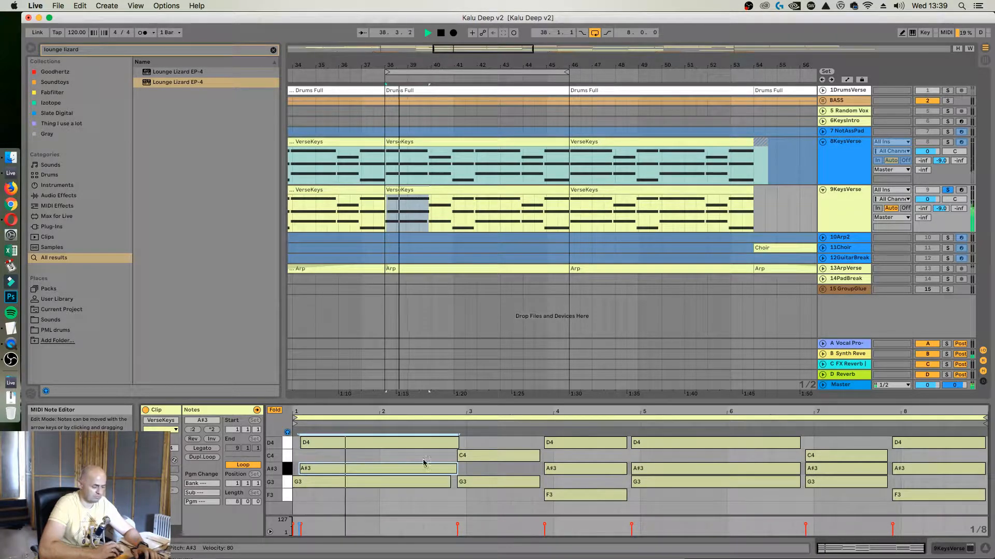
Nudge the upper notes of the remaining chords slightly late during playback so the chords sound staggered
{"action": "left_click_drag", "start_coordinate": [500, 455], "coordinate": [504, 456]}
{"action": "left_click", "coordinate": [574, 445]}
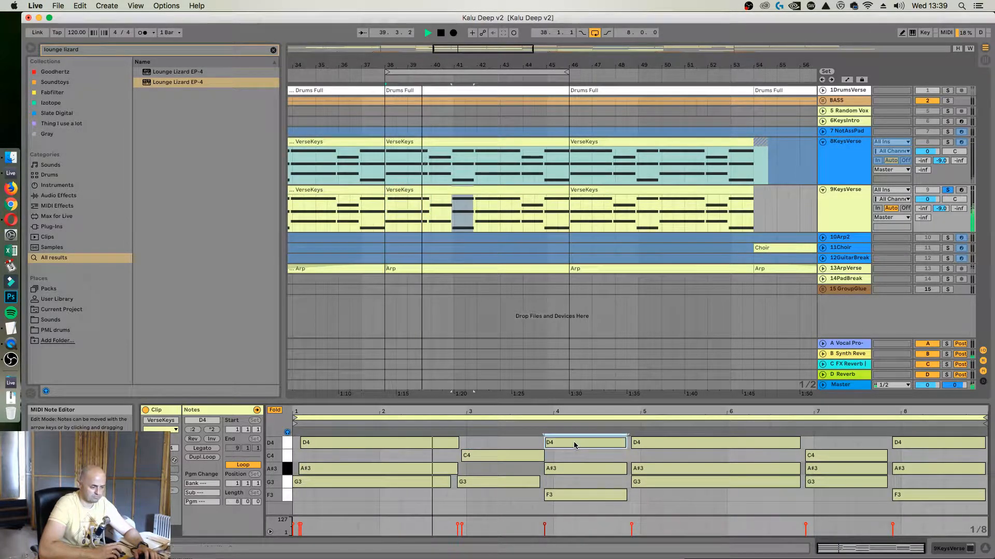
{"action": "left_click_drag", "start_coordinate": [574, 445], "coordinate": [577, 445]}
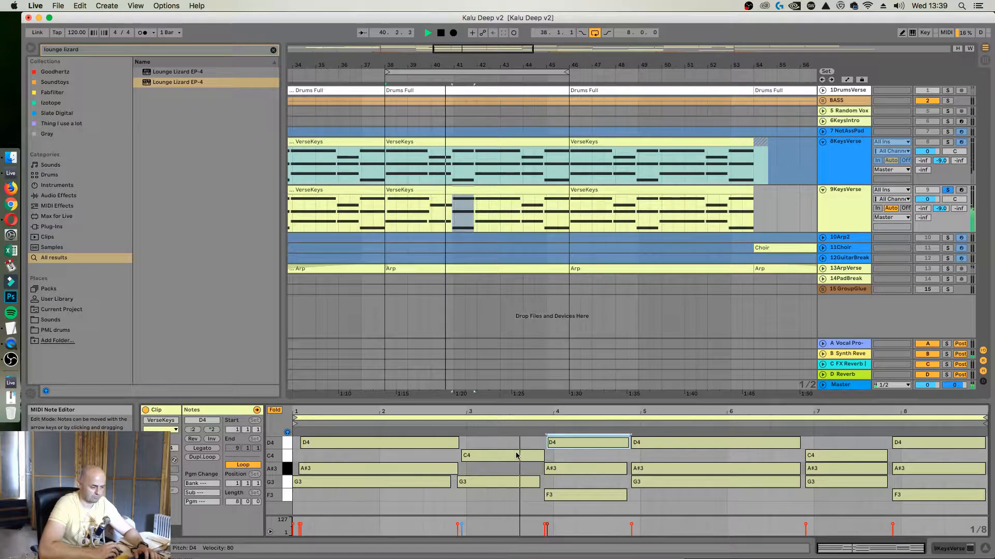
{"action": "left_click_drag", "start_coordinate": [515, 454], "coordinate": [513, 456]}
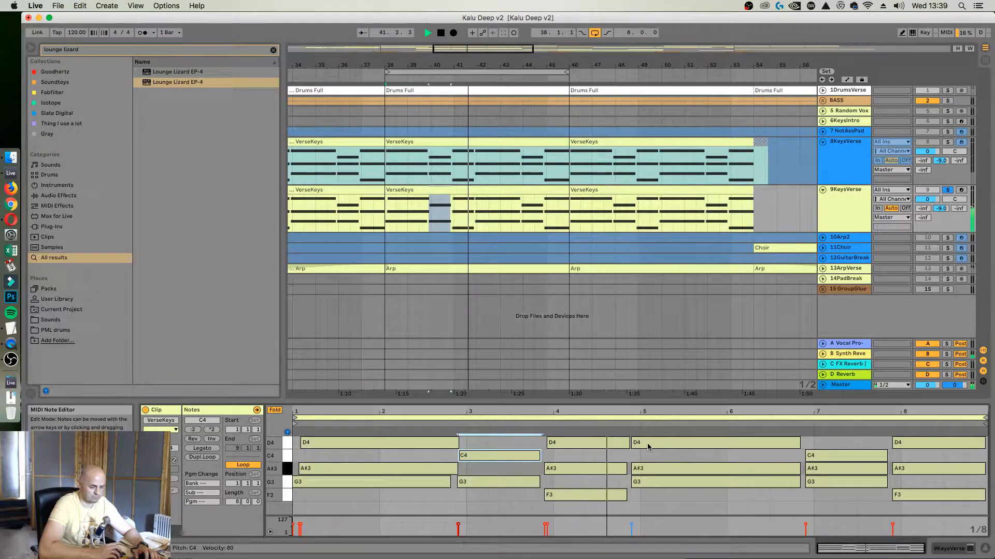
{"action": "mouse_move", "coordinate": [664, 448]}
{"action": "left_mouse_down"}
{"action": "mouse_move", "coordinate": [672, 451]}
{"action": "mouse_move", "coordinate": [659, 470]}
{"action": "left_mouse_up"}
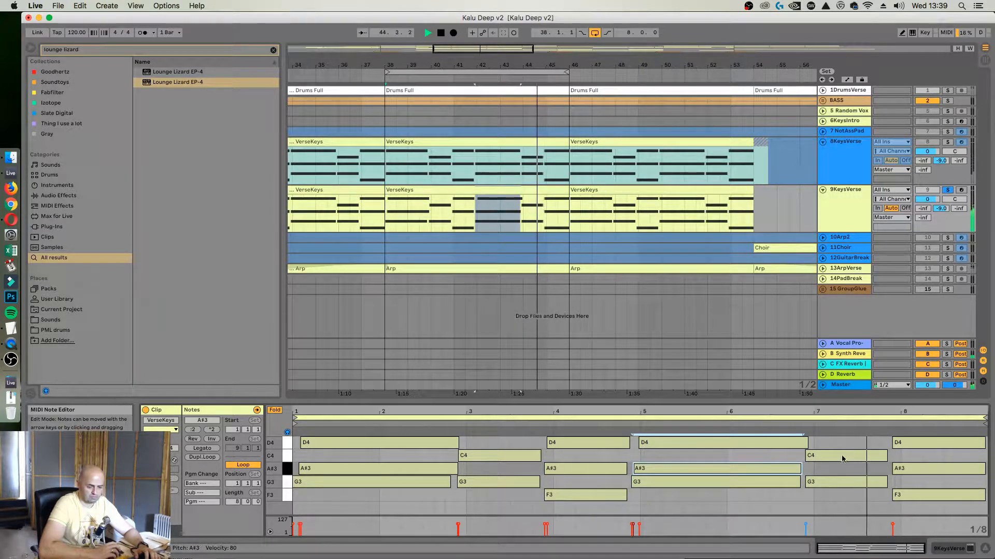
{"action": "left_click_drag", "start_coordinate": [914, 445], "coordinate": [913, 471]}
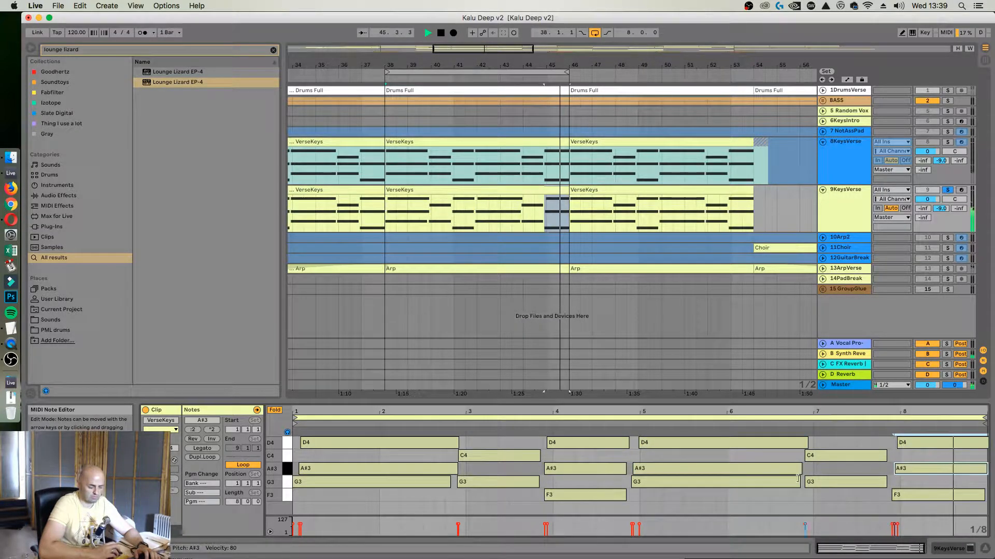
Extend the first A#3 note through the end of the second chord and transpose all notes in the clip down one octave
{"action": "left_click_drag", "start_coordinate": [457, 468], "coordinate": [537, 471]}
{"action": "key", "text": "space"}
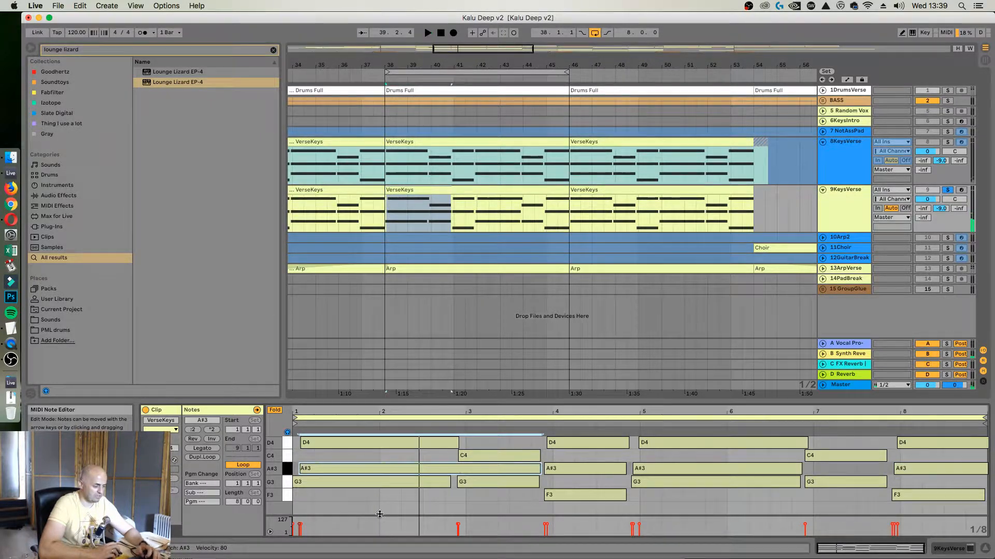
{"action": "left_click", "coordinate": [380, 514]}
{"action": "key", "text": "super+a"}
{"action": "key", "text": "shift+Down"}
{"action": "key", "text": "space"}
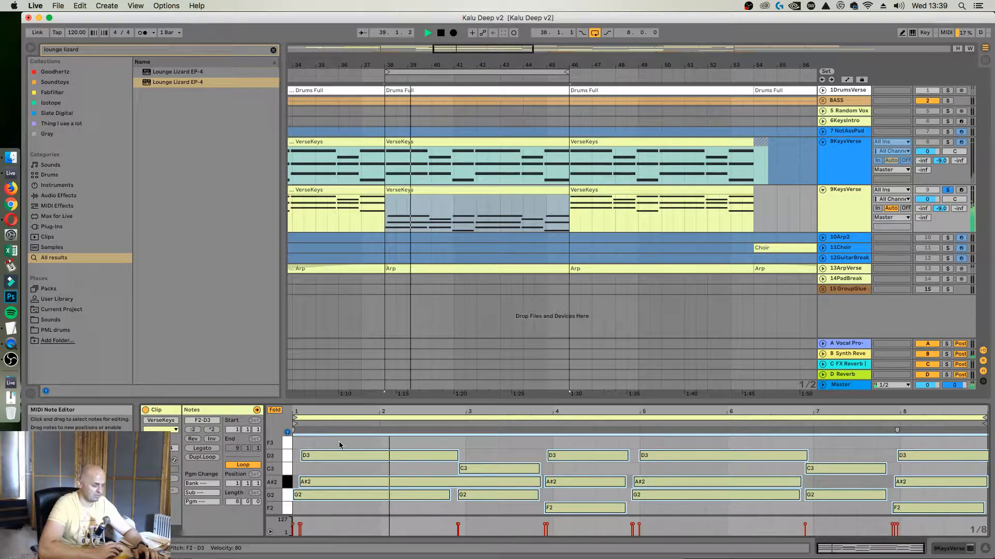
Turn off Fold in the note editor, enlarge the clip view and stop playback
{"action": "left_click", "coordinate": [275, 410]}
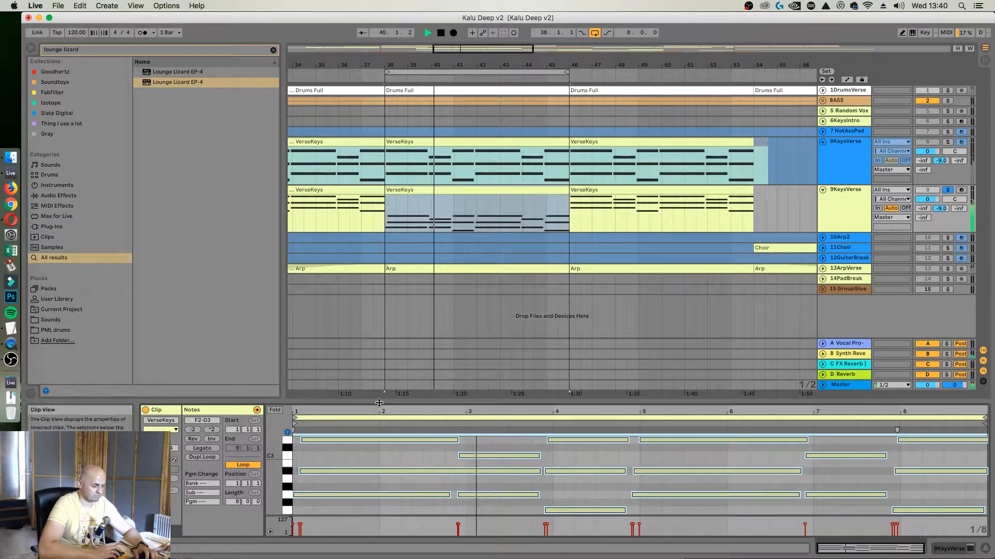
{"action": "left_click_drag", "start_coordinate": [378, 402], "coordinate": [382, 326]}
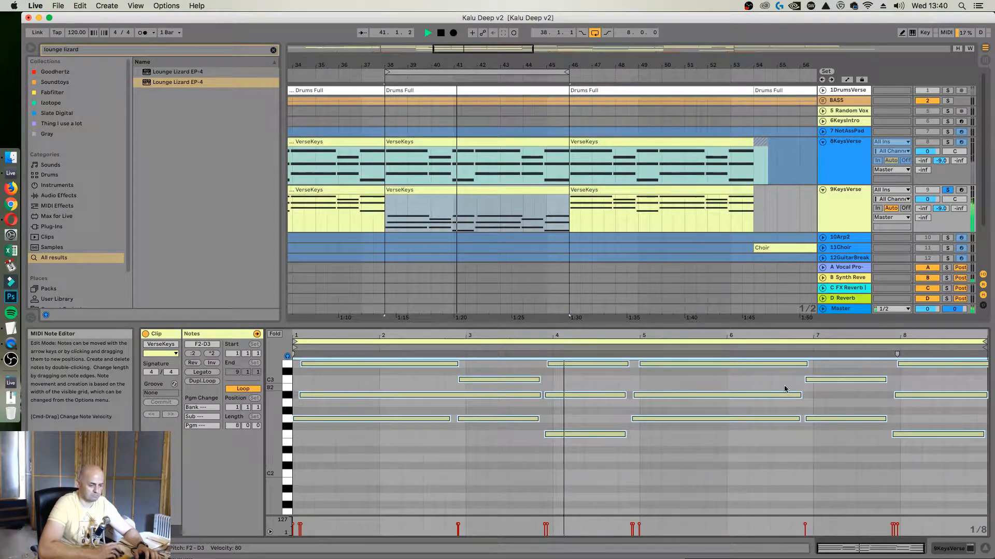
{"action": "left_click", "coordinate": [850, 207]}
{"action": "key", "text": "space"}
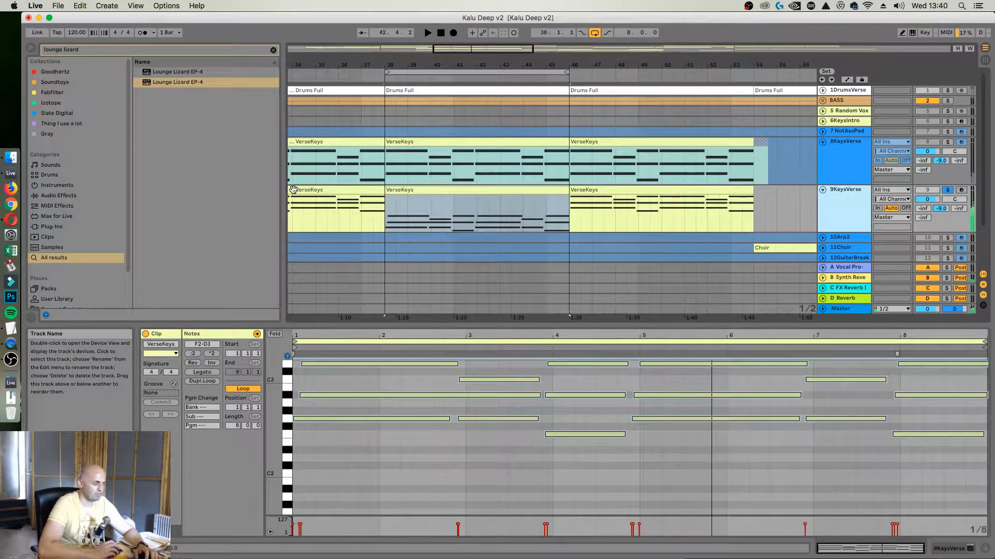
Lower the velocity of all notes in the VerseKeys clip to about 43 and play the result
{"action": "left_click", "coordinate": [174, 52]}
{"action": "left_click", "coordinate": [416, 473]}
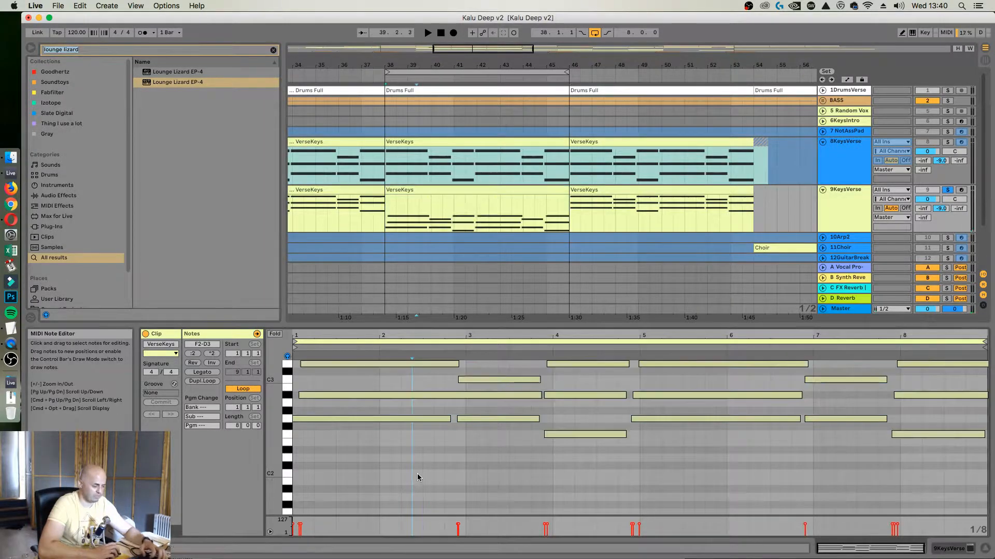
{"action": "key", "text": "super+a"}
{"action": "left_click_drag", "start_coordinate": [301, 525], "coordinate": [301, 528]}
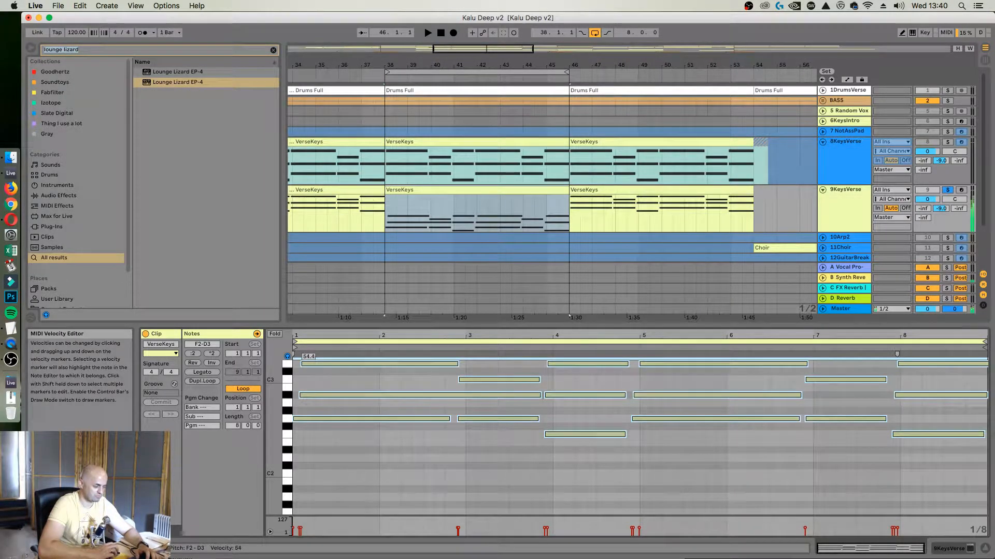
{"action": "key", "text": "space"}
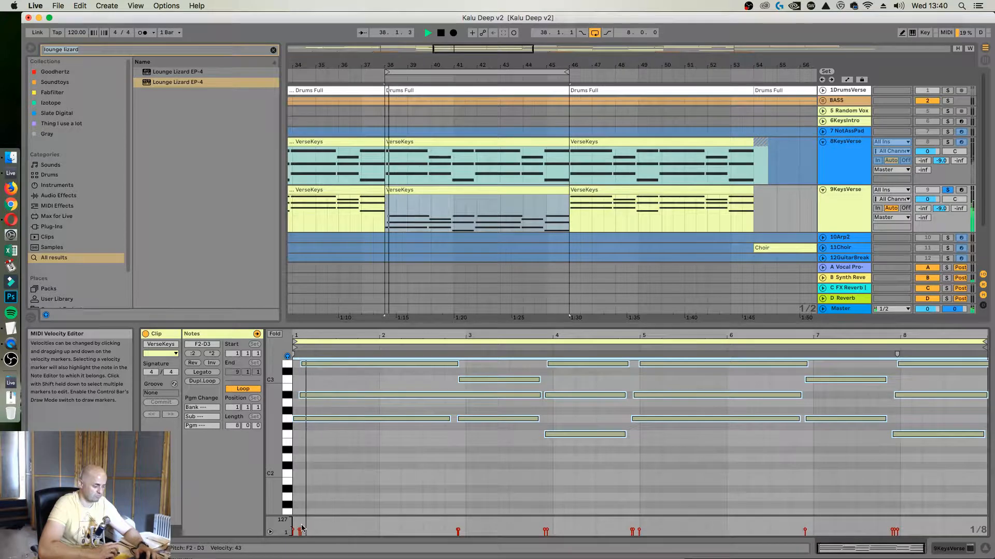
{"action": "left_click_drag", "start_coordinate": [300, 529], "coordinate": [301, 528]}
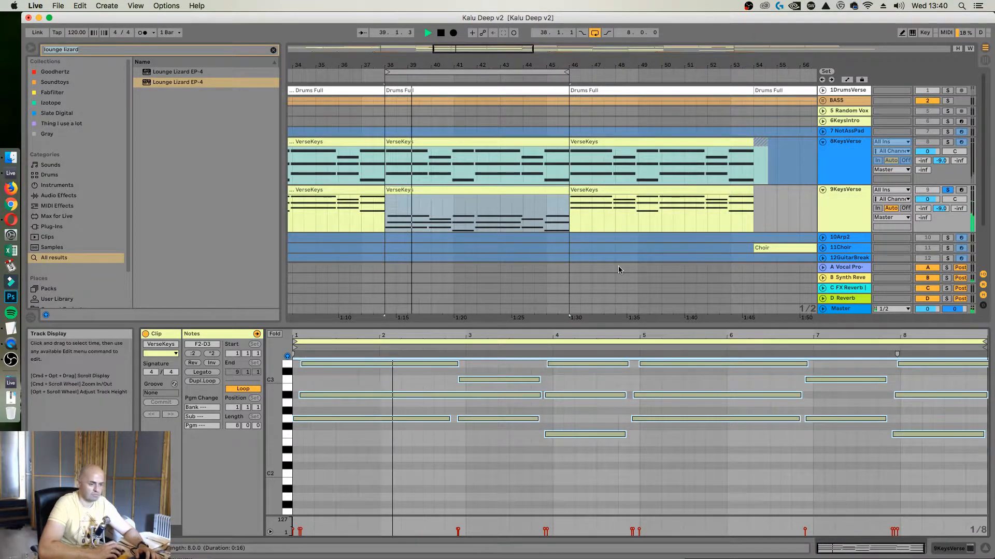
Add the Boots and Cats rack from the "Thing I use a lot" collection to 9KeysVerse and set Boots to 61
{"action": "left_click", "coordinate": [839, 206]}
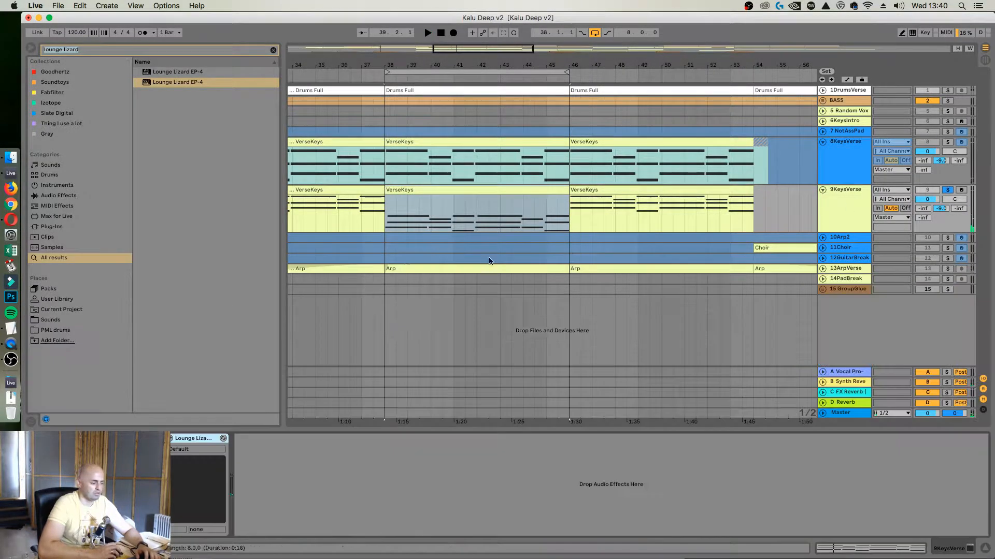
{"action": "left_click", "coordinate": [273, 50]}
{"action": "left_click", "coordinate": [57, 123]}
{"action": "left_click_drag", "start_coordinate": [178, 92], "coordinate": [242, 400]}
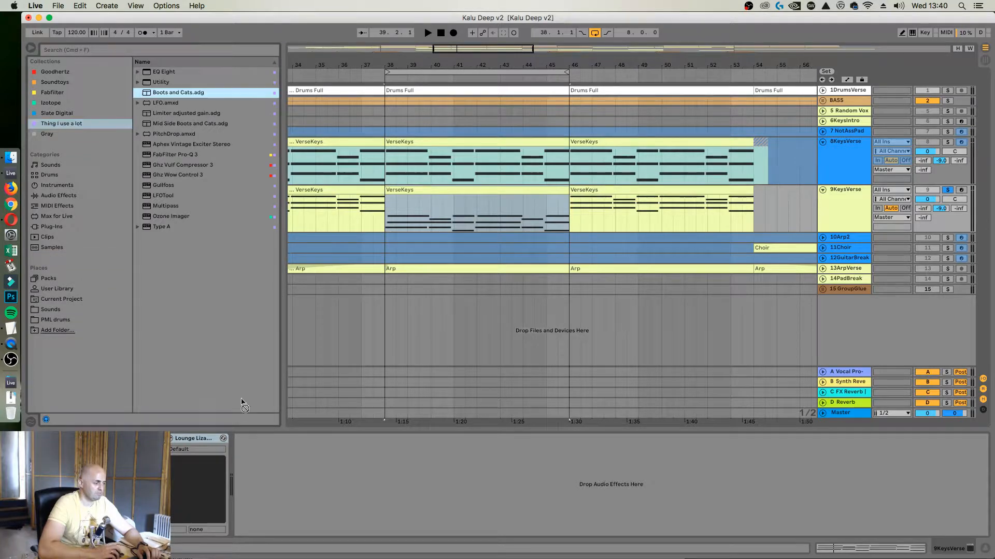
{"action": "left_click_drag", "start_coordinate": [327, 492], "coordinate": [325, 491]}
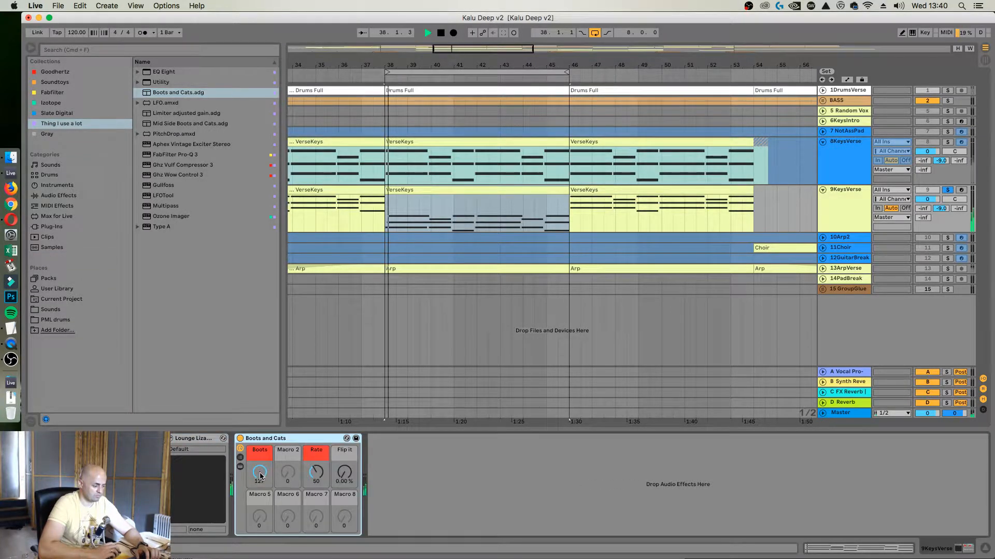
{"action": "left_click_drag", "start_coordinate": [261, 476], "coordinate": [261, 497]}
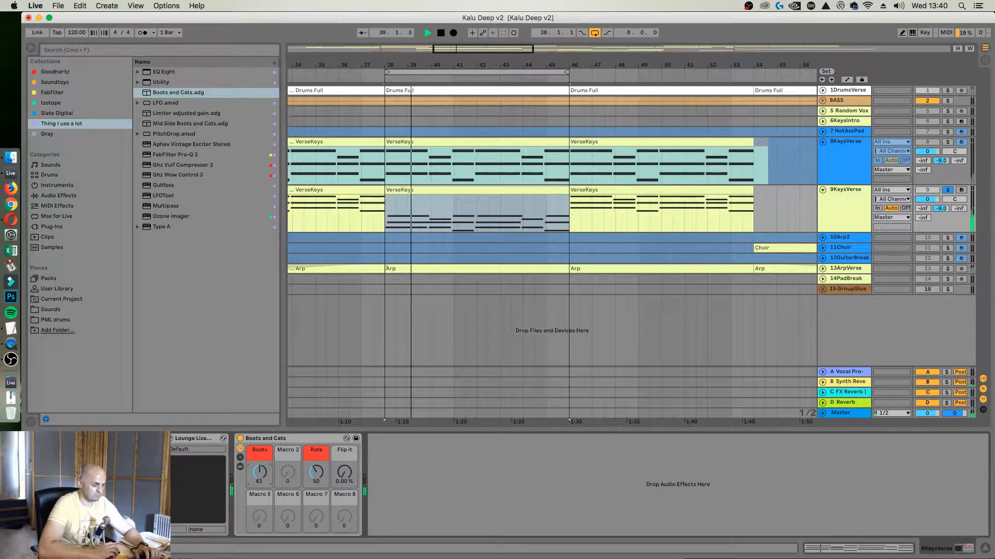
Add EQ Eight after Boots and Cats, set band 1 as a low cut near 63 Hz and disable bands 3 and 8
{"action": "left_click", "coordinate": [827, 200]}
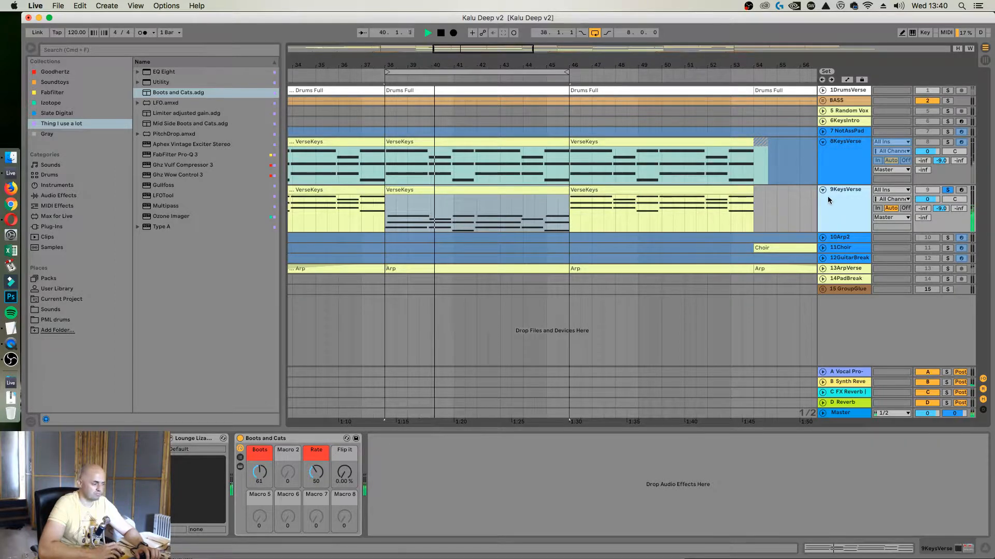
{"action": "left_click_drag", "start_coordinate": [158, 76], "coordinate": [438, 453]}
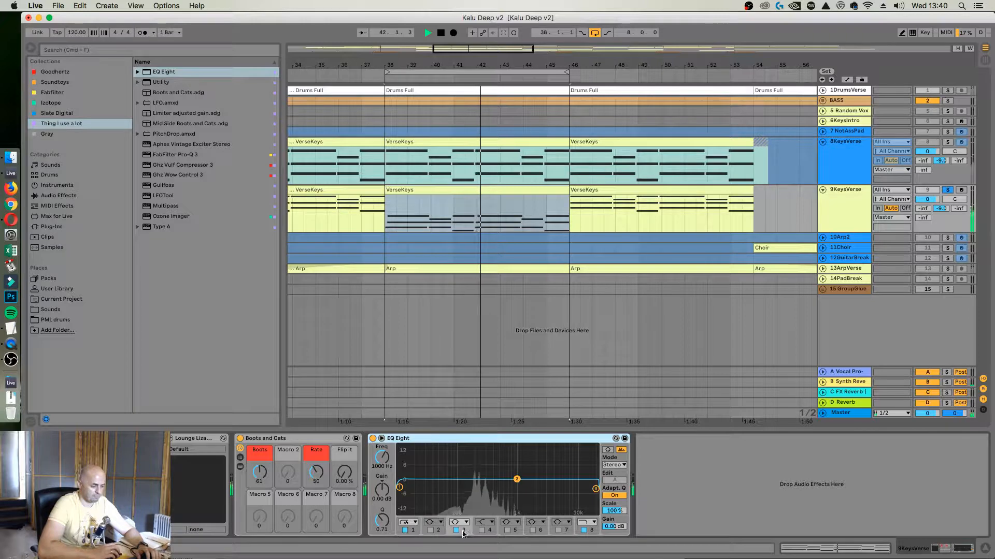
{"action": "left_click_drag", "start_coordinate": [400, 489], "coordinate": [445, 498]}
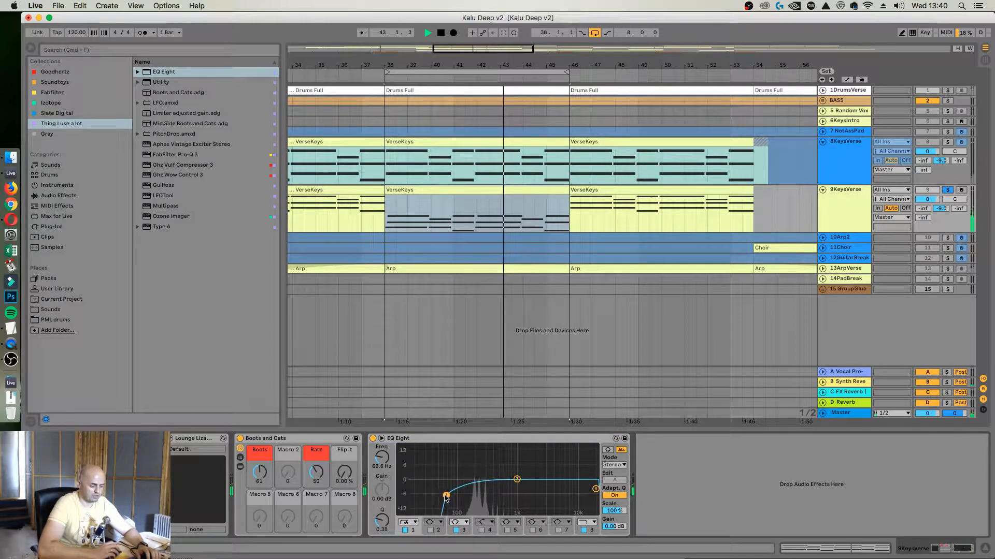
{"action": "left_click", "coordinate": [458, 530]}
{"action": "left_click", "coordinate": [585, 530]}
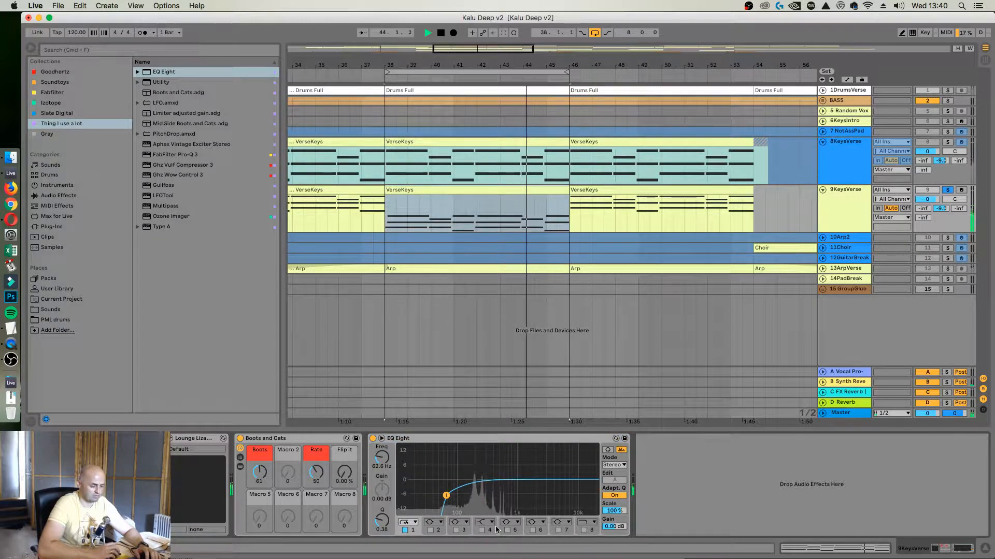
Enable EQ Eight band 4 as a high shelf at about 843 Hz with 7.31 dB gain and stop playback
{"action": "left_click", "coordinate": [484, 529]}
{"action": "left_click", "coordinate": [481, 530]}
{"action": "left_click_drag", "start_coordinate": [559, 480], "coordinate": [512, 463]}
{"action": "key", "text": "space"}
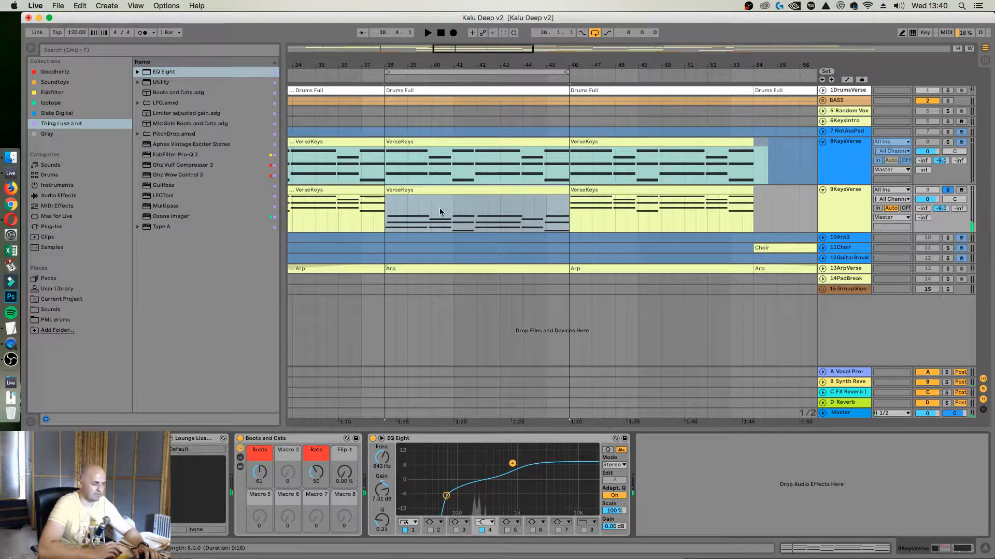
Search the whole browser library for "vinyl" and look through the results
{"action": "left_click", "coordinate": [237, 49]}
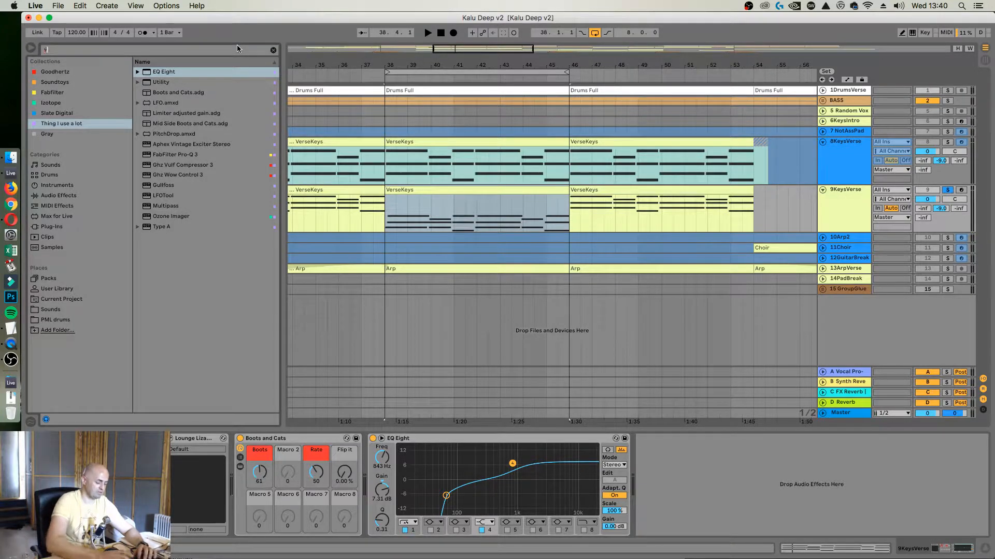
{"action": "type", "text": "viny"}
{"action": "key", "text": "BackSpace"}
{"action": "key", "text": "BackSpace"}
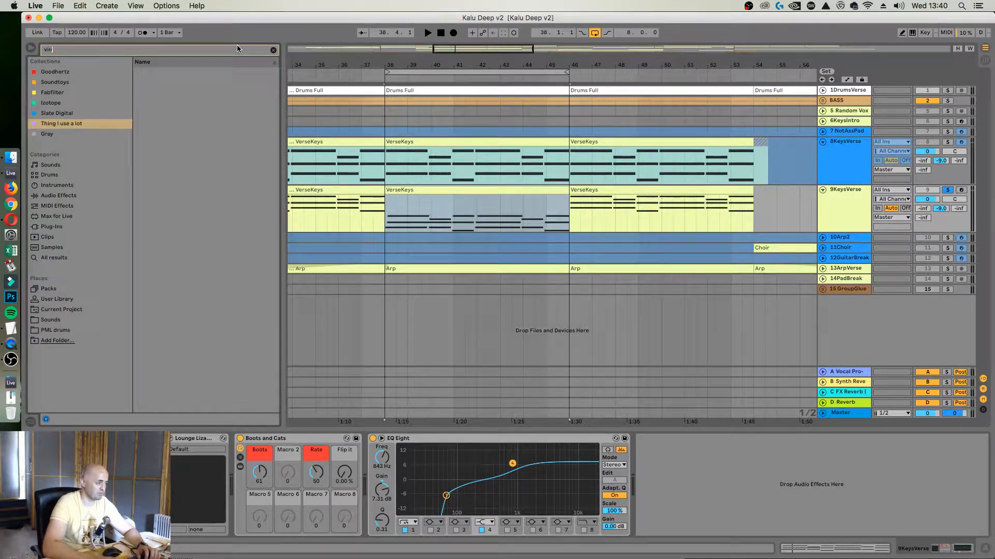
{"action": "type", "text": "ny"}
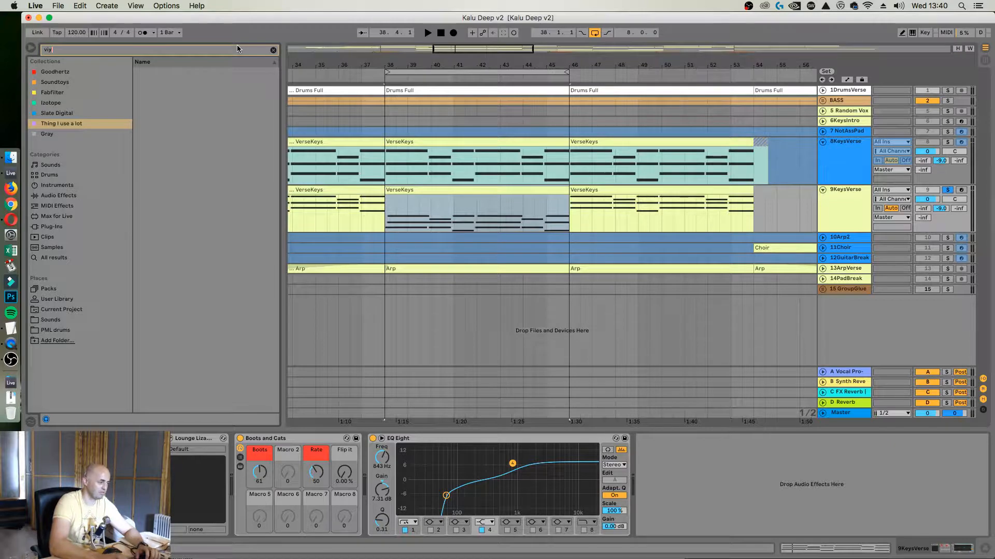
{"action": "type", "text": "l"}
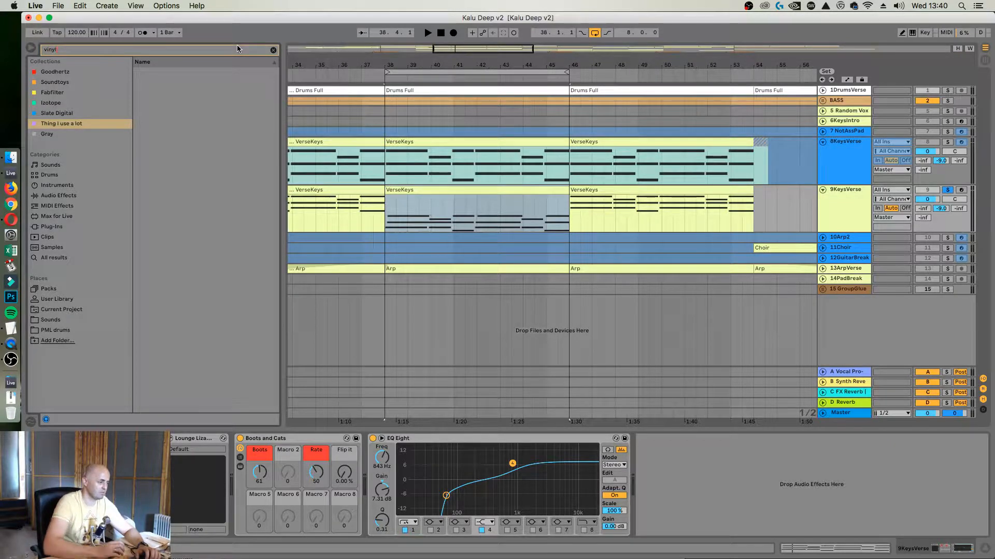
{"action": "left_click", "coordinate": [96, 257]}
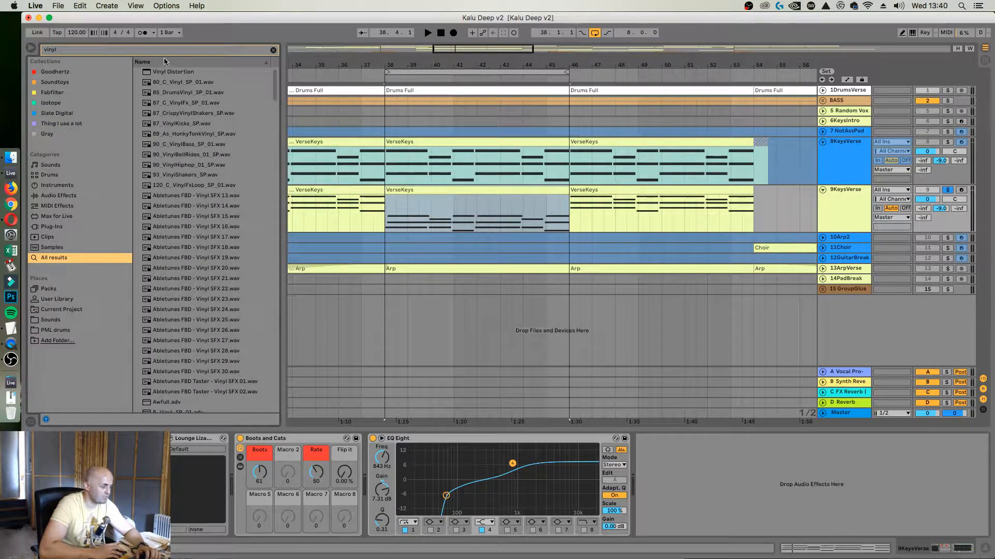
{"action": "scroll", "coordinate": [209, 290], "scroll_direction": "down", "scroll_amount": 15}
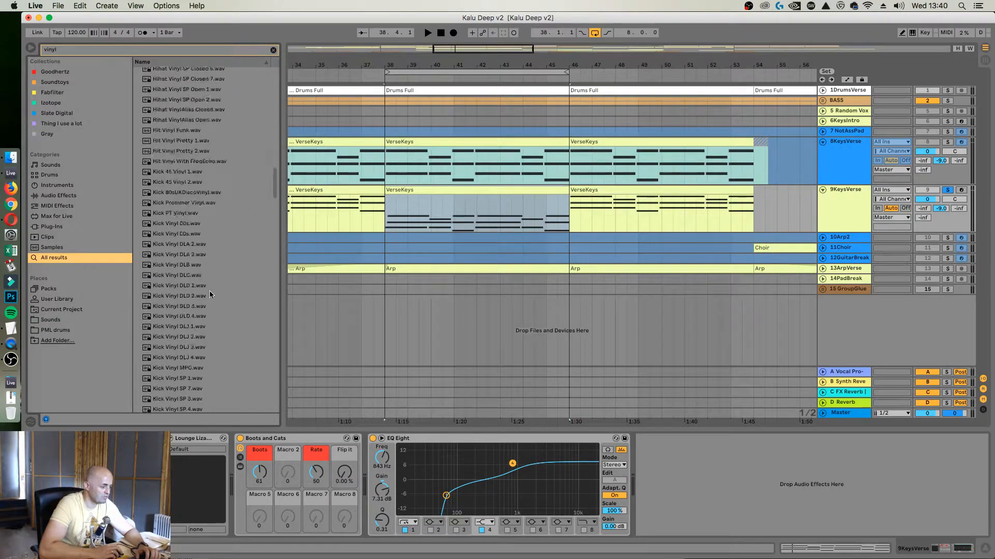
{"action": "scroll", "coordinate": [209, 291], "scroll_direction": "down", "scroll_amount": 15}
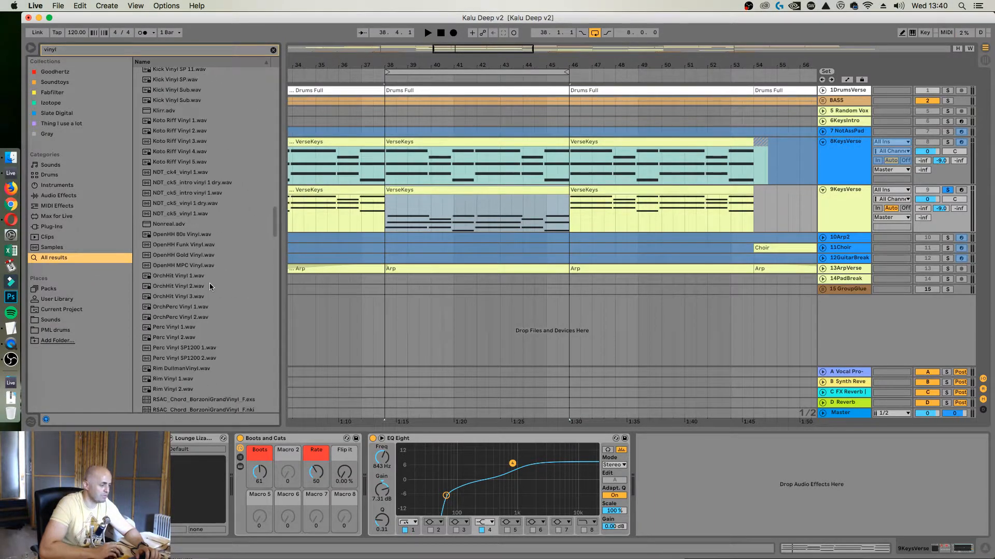
{"action": "scroll", "coordinate": [209, 282], "scroll_direction": "up", "scroll_amount": 20}
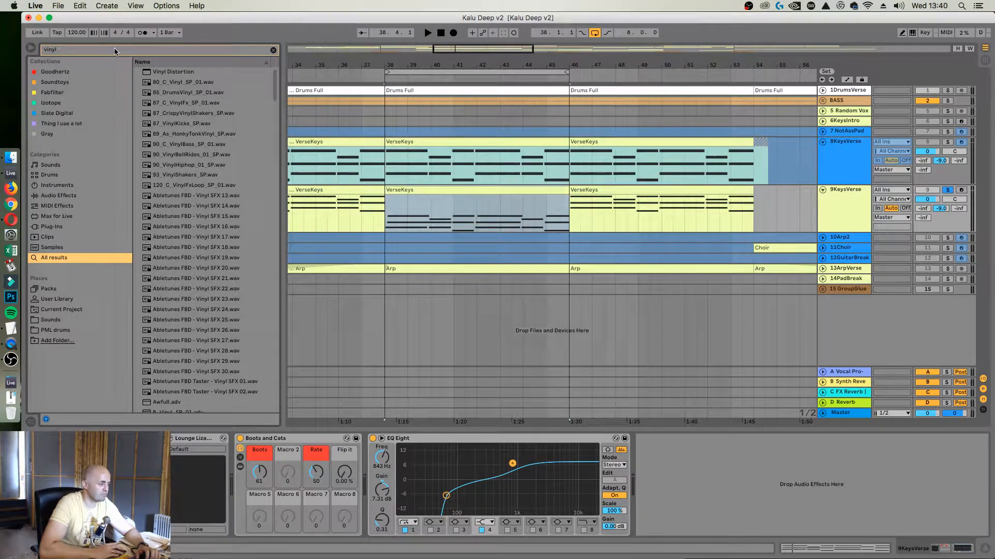
Find the MicroShift effect in the library and insert it between Boots and Cats and EQ Eight on 9KeysVerse
{"action": "type", "text": "microshio"}
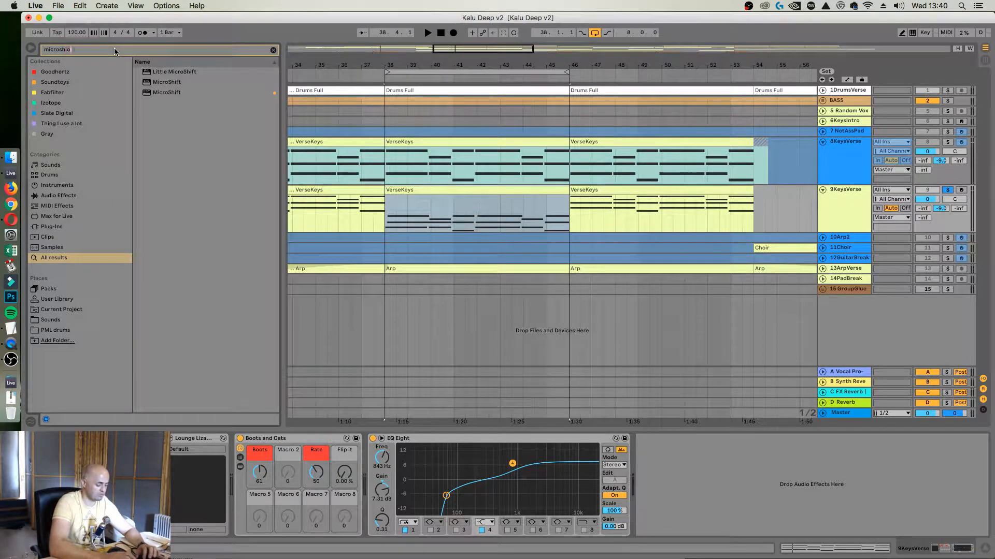
{"action": "key", "text": "BackSpace"}
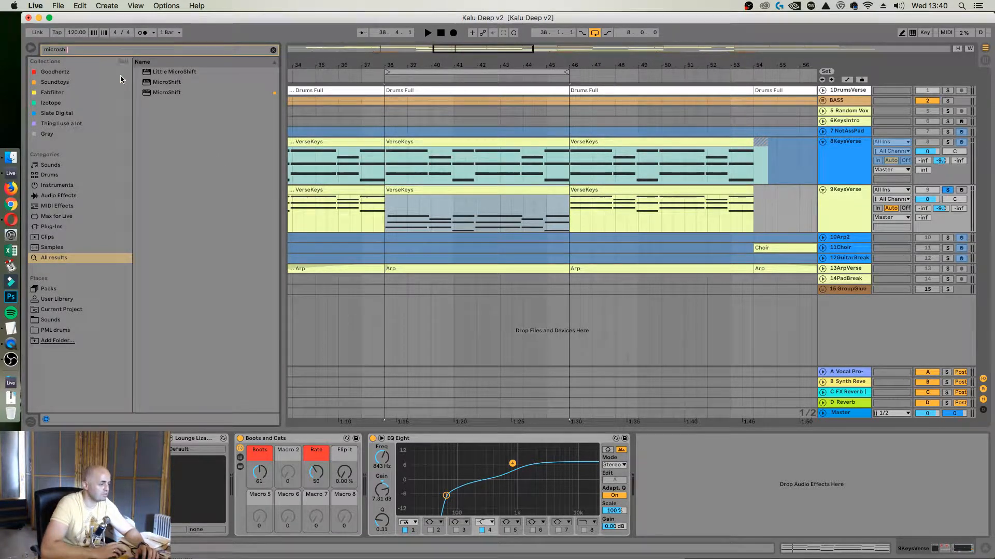
{"action": "left_click_drag", "start_coordinate": [155, 92], "coordinate": [420, 511]}
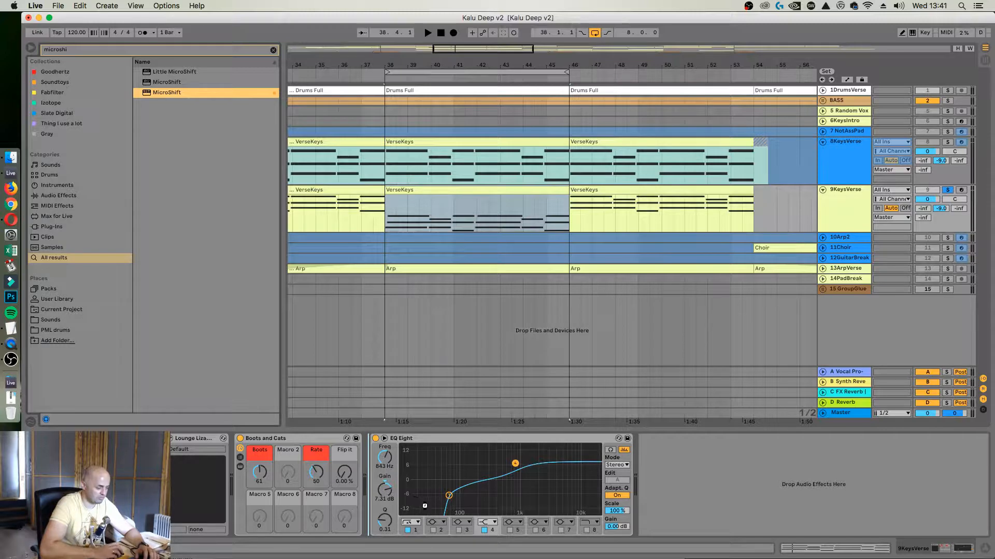
{"action": "left_click_drag", "start_coordinate": [377, 439], "coordinate": [377, 439]}
Play the loop and lower MicroShift's Mix, raising Detune to about 176% and Delay to about 111%
{"action": "key", "text": "space"}
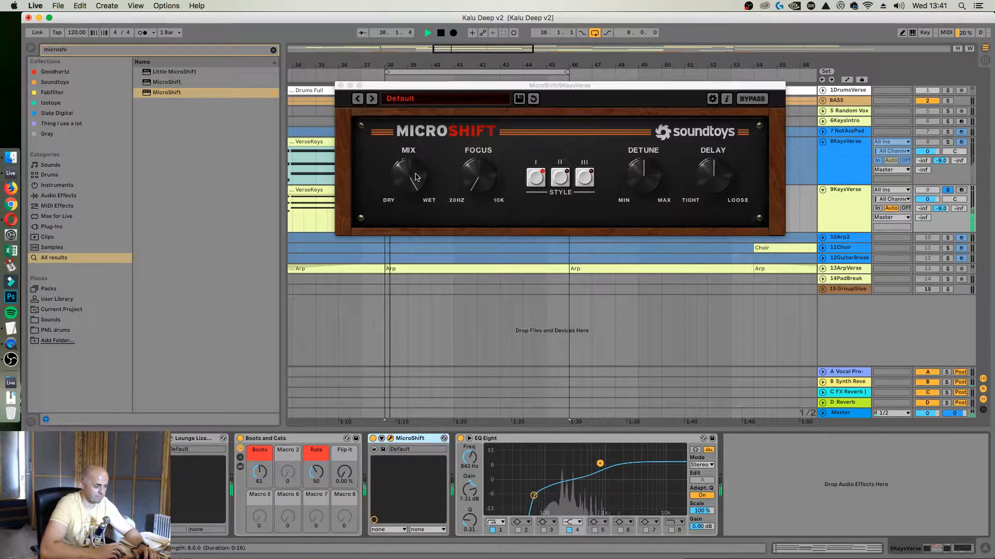
{"action": "left_click_drag", "start_coordinate": [413, 179], "coordinate": [415, 196]}
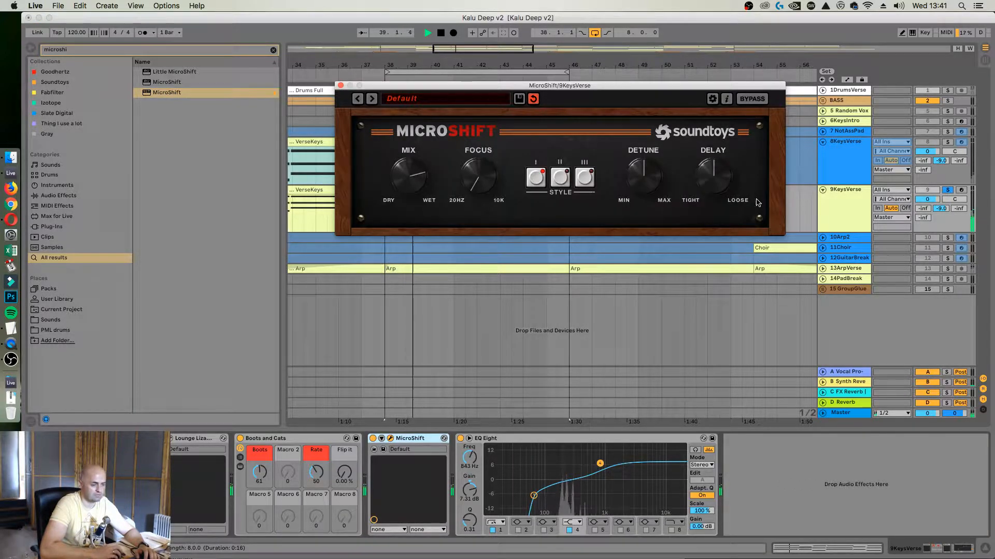
{"action": "left_click_drag", "start_coordinate": [710, 173], "coordinate": [709, 164]}
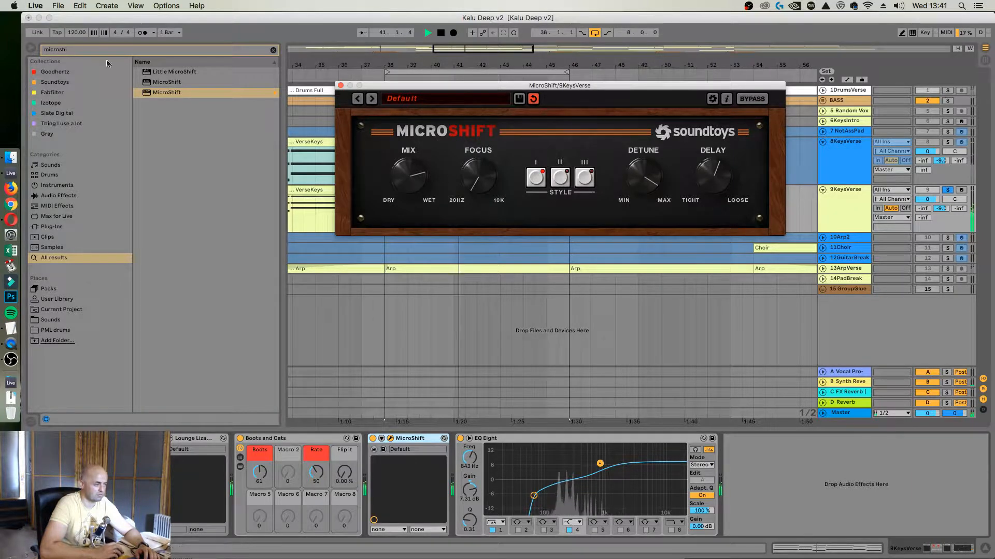
Add a Utility between MicroShift and EQ Eight with 10 dB of gain and close the MicroShift window
{"action": "left_click", "coordinate": [160, 51]}
{"action": "key", "text": "BackSpace"}
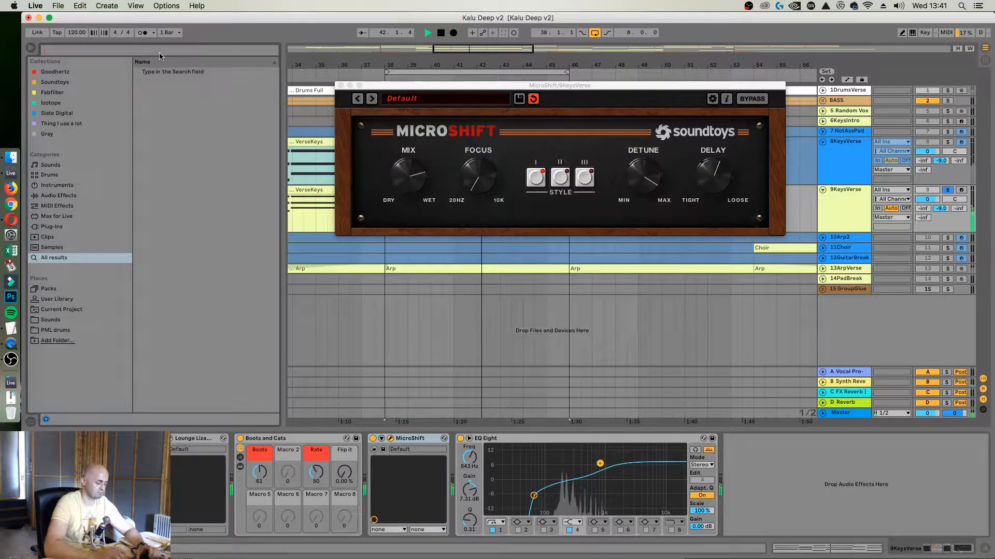
{"action": "type", "text": "uti"}
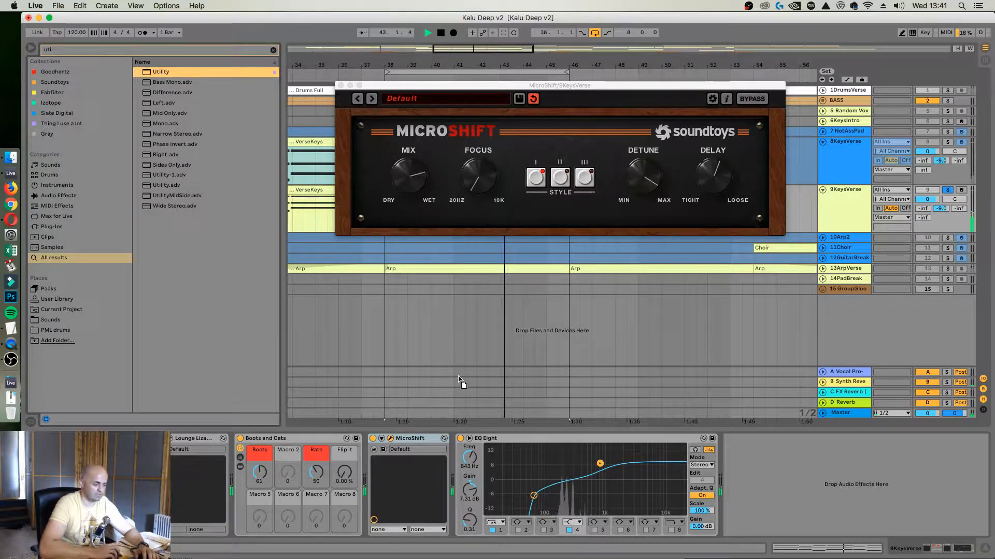
{"action": "left_click_drag", "start_coordinate": [455, 495], "coordinate": [455, 495]}
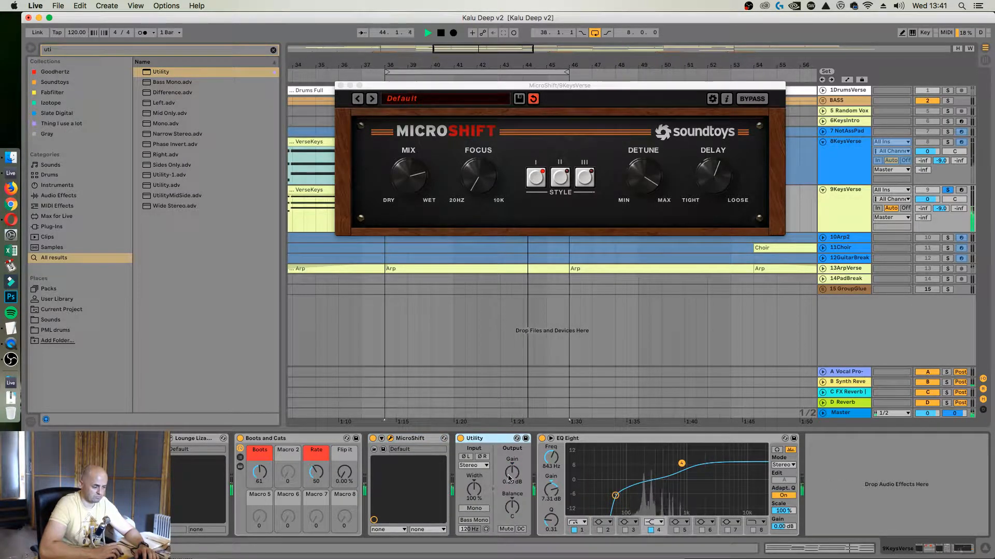
{"action": "left_click_drag", "start_coordinate": [512, 473], "coordinate": [512, 475]}
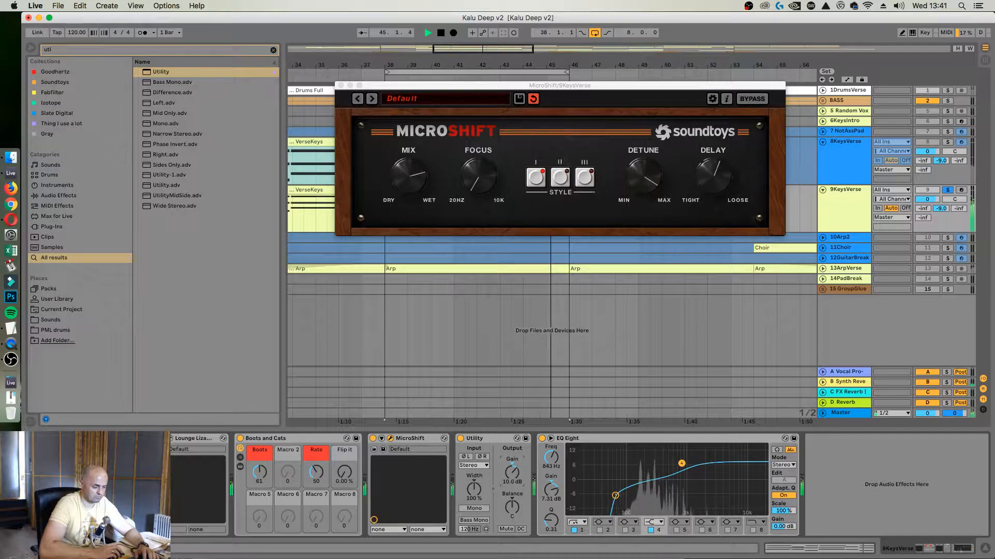
{"action": "left_click", "coordinate": [340, 85]}
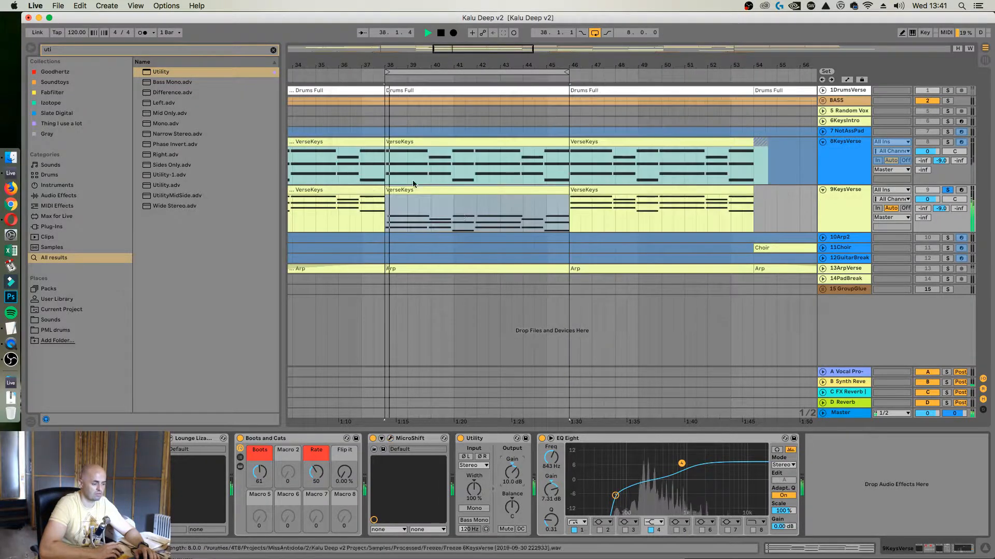
Unsolo 9KeysVerse, turn on key mapping mode and set MicroShift's Mix to 47.5%
{"action": "left_click", "coordinate": [947, 190]}
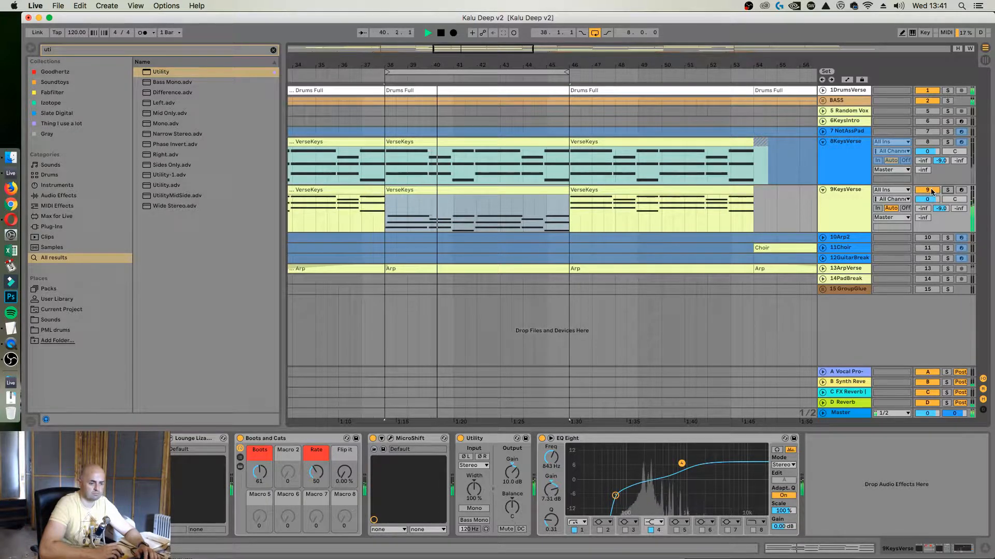
{"action": "key", "text": "super+k"}
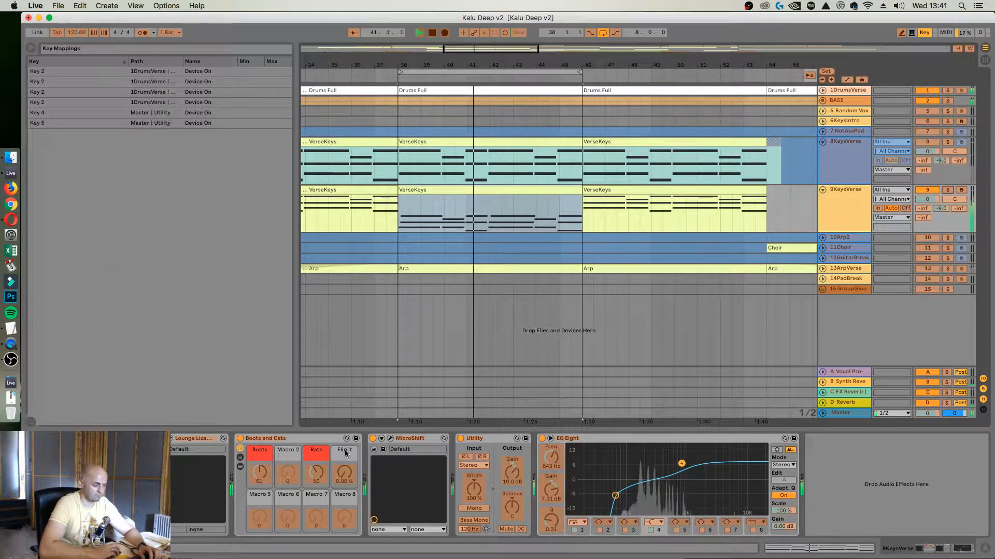
{"action": "left_click", "coordinate": [390, 438]}
{"action": "left_click_drag", "start_coordinate": [414, 179], "coordinate": [415, 199]}
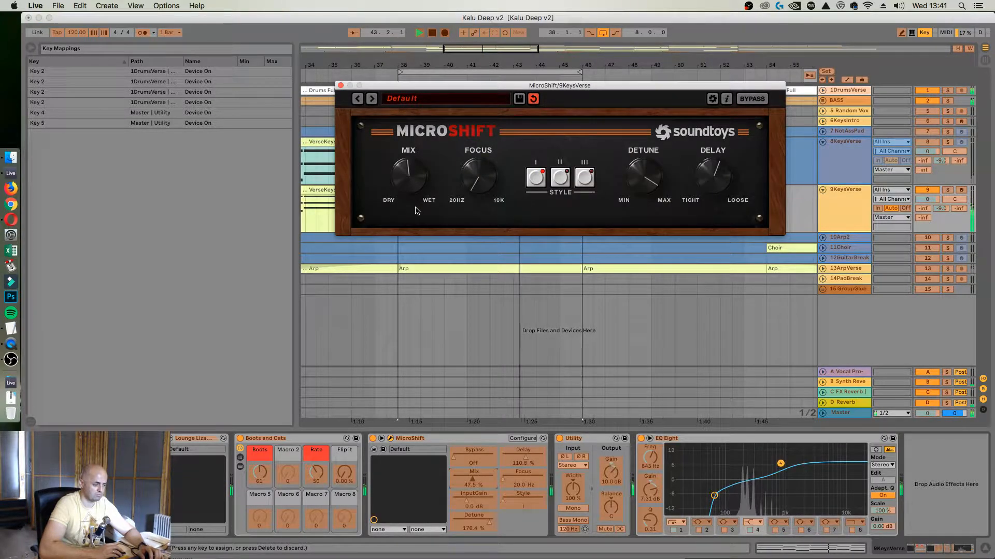
Map the 8KeysVerse and 9KeysVerse track activators to the 2 key and leave key mapping mode
{"action": "left_click", "coordinate": [927, 189]}
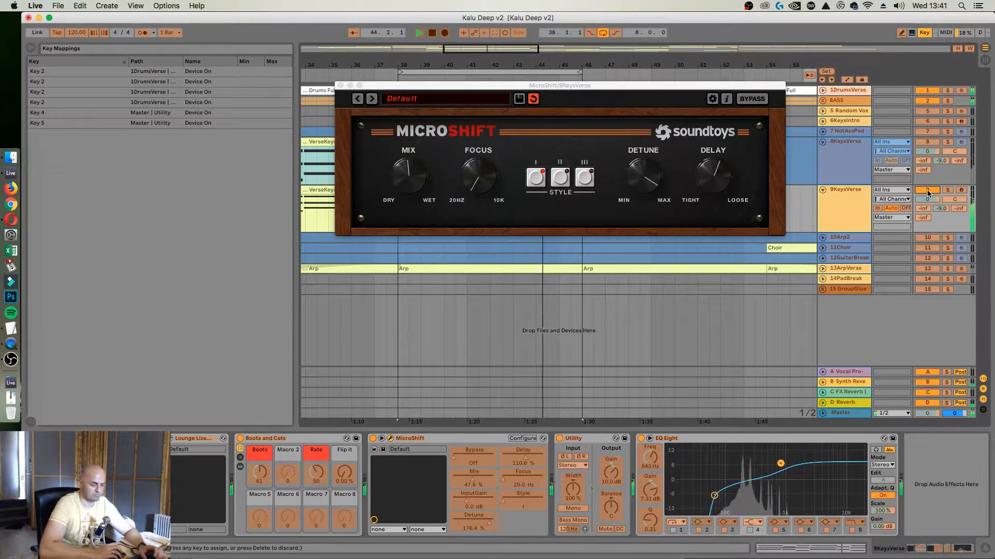
{"action": "key", "text": "2"}
{"action": "key", "text": "super+k"}
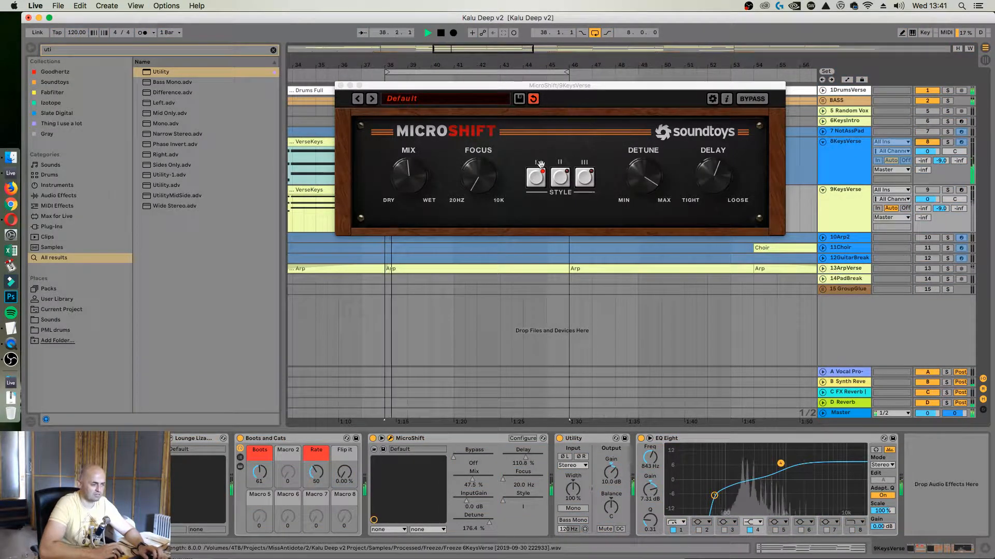
Switch back to hearing 9KeysVerse, lower MicroShift's Mix slightly, close its window and stop playback
{"action": "key", "text": "2"}
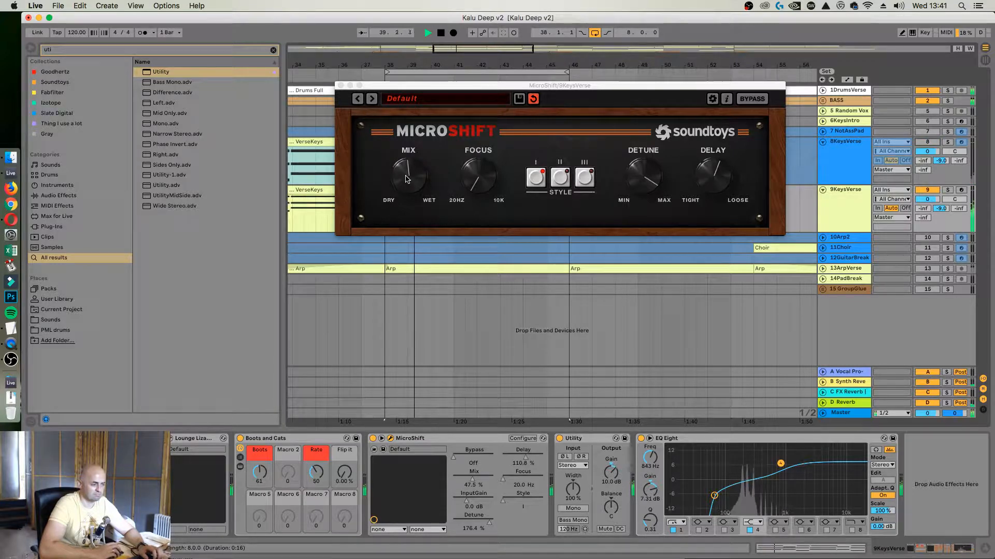
{"action": "left_click_drag", "start_coordinate": [406, 179], "coordinate": [407, 180]}
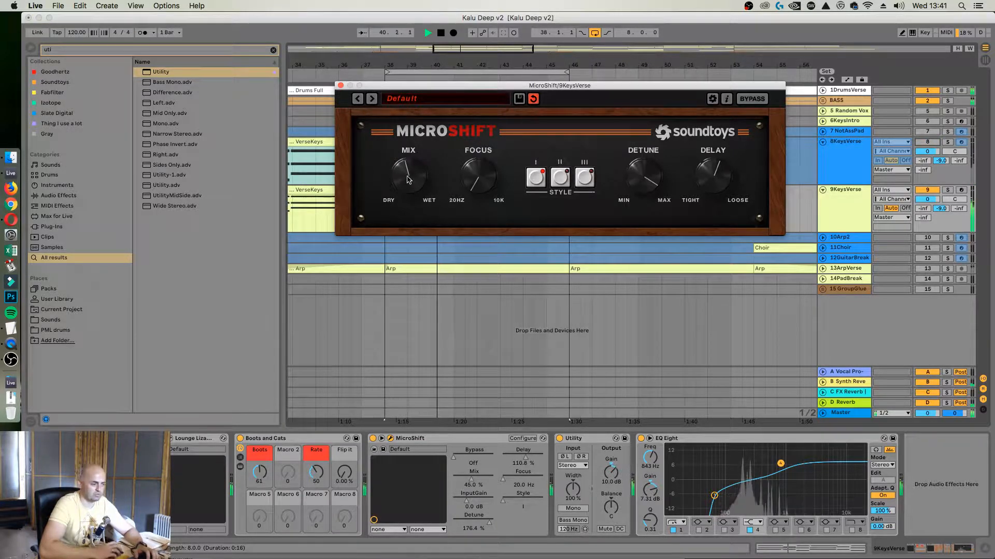
{"action": "left_click", "coordinate": [341, 86]}
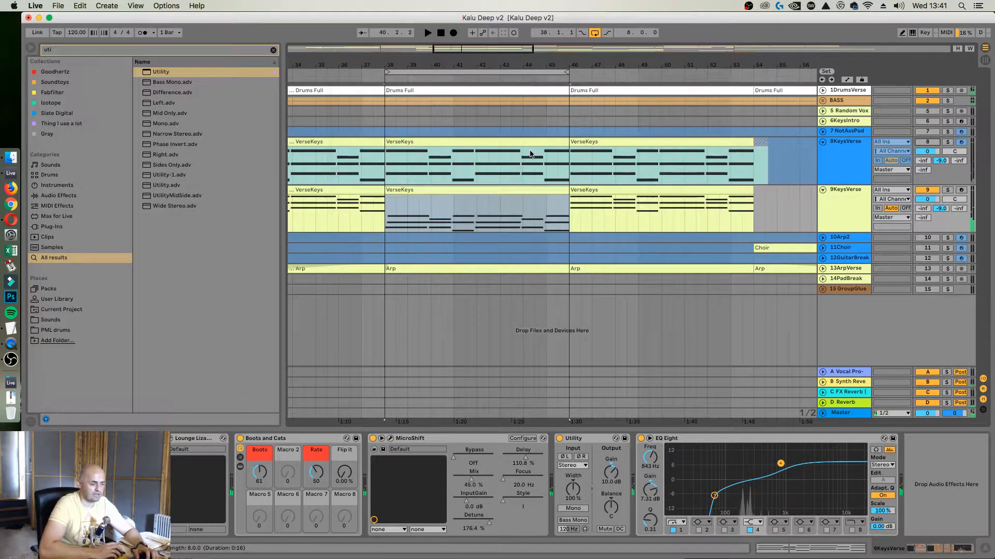
Fold and delete the old frozen 8KeysVerse track
{"action": "left_click", "coordinate": [822, 142]}
{"action": "left_click", "coordinate": [845, 142]}
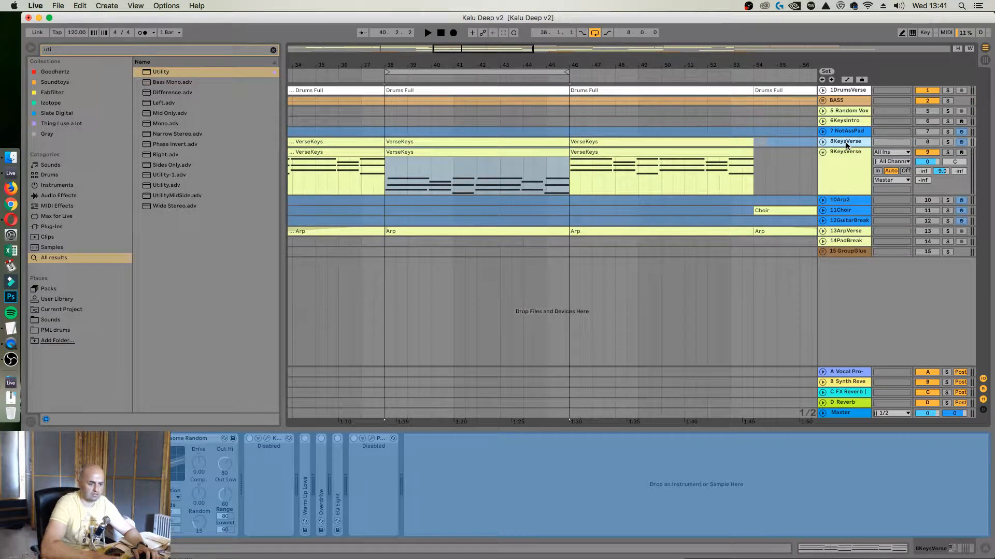
{"action": "key", "text": "Delete"}
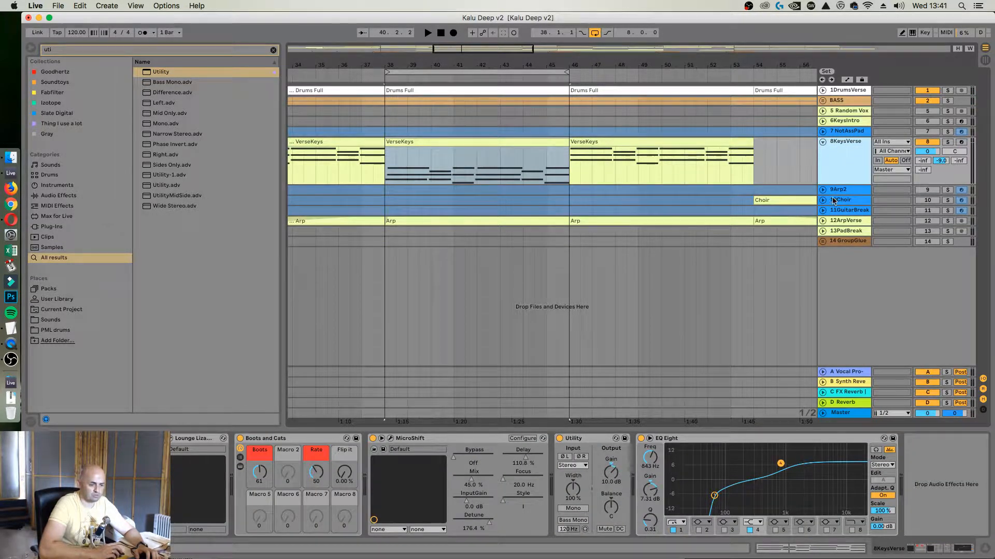
Unfold the ArpVerse track and move it directly below KeysVerse
{"action": "left_click", "coordinate": [831, 221]}
{"action": "left_click", "coordinate": [822, 221]}
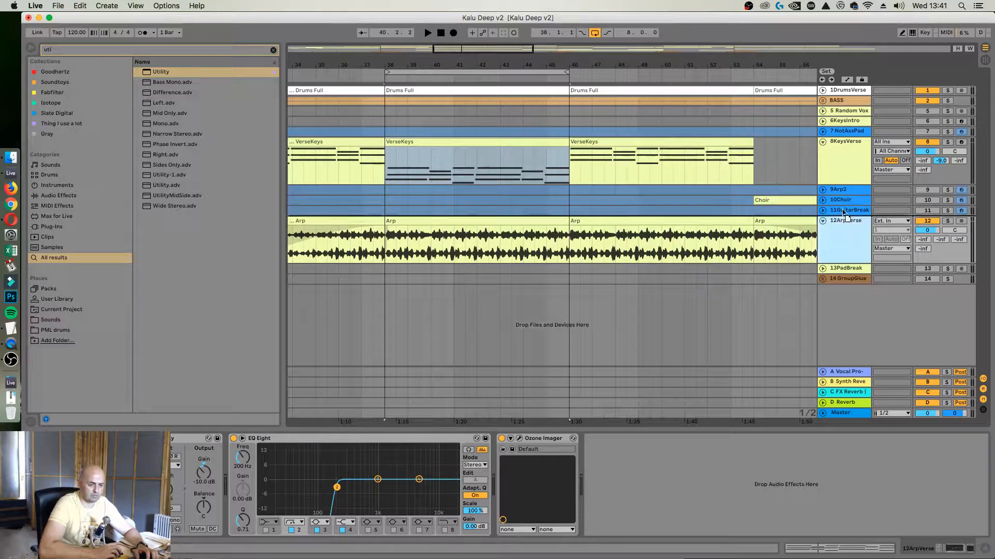
{"action": "left_click_drag", "start_coordinate": [843, 182], "coordinate": [842, 182]}
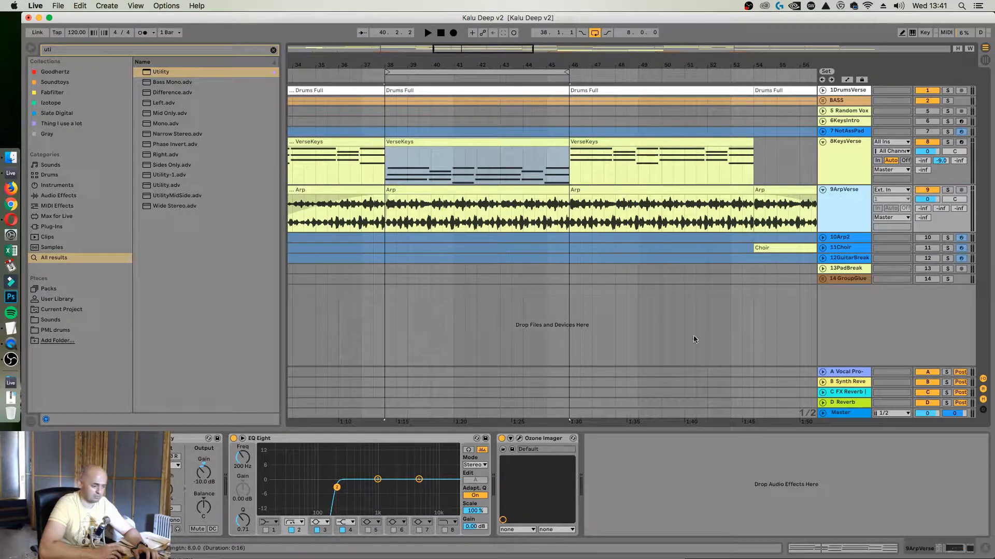
Check the Ozone Imager settings on ArpVerse and remove the plug-in from the track
{"action": "left_click", "coordinate": [519, 439]}
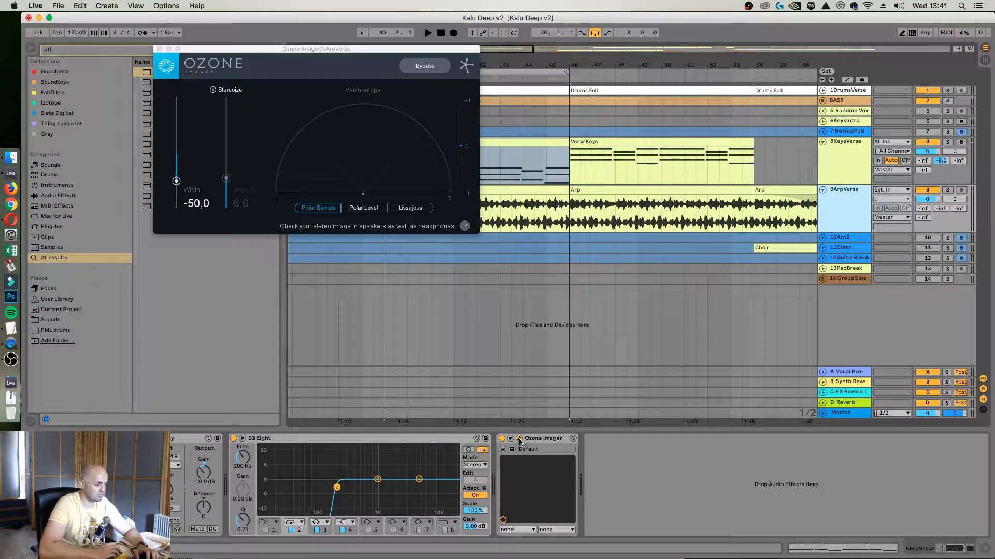
{"action": "left_click", "coordinate": [519, 439]}
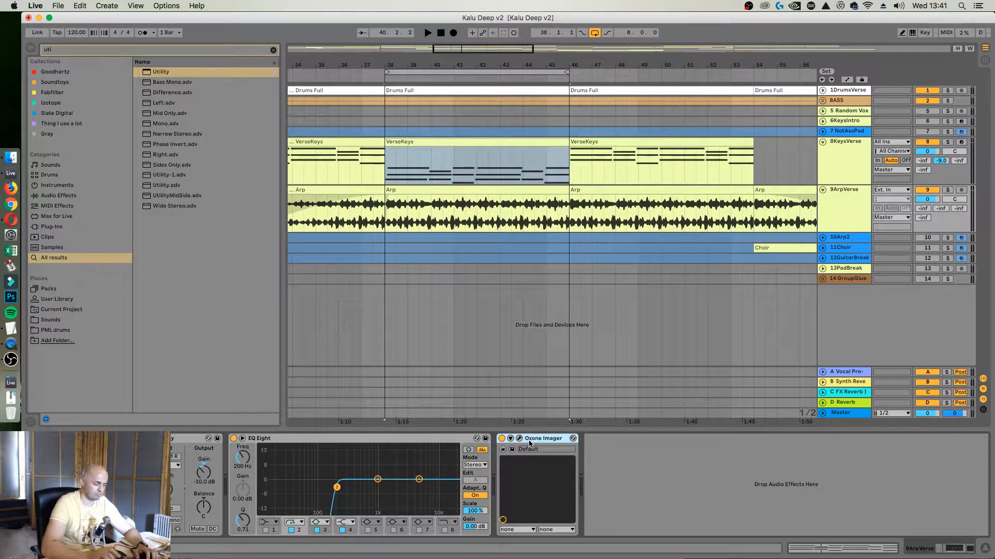
{"action": "key", "text": "Delete"}
Play the loop and lower the ArpVerse EQ Eight low cut on band 2 to 95.8 Hz with Q 0.45
{"action": "key", "text": "space"}
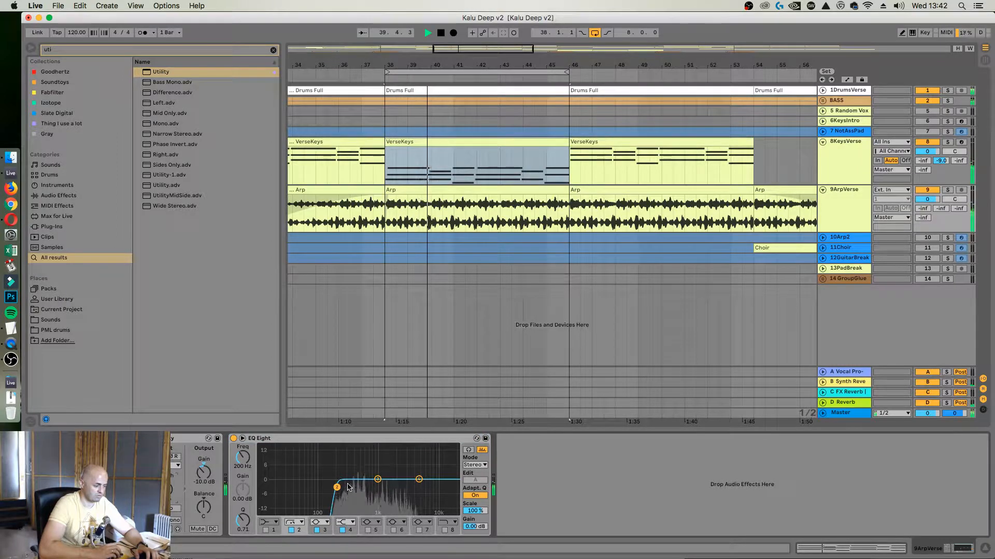
{"action": "left_click_drag", "start_coordinate": [337, 488], "coordinate": [318, 493]}
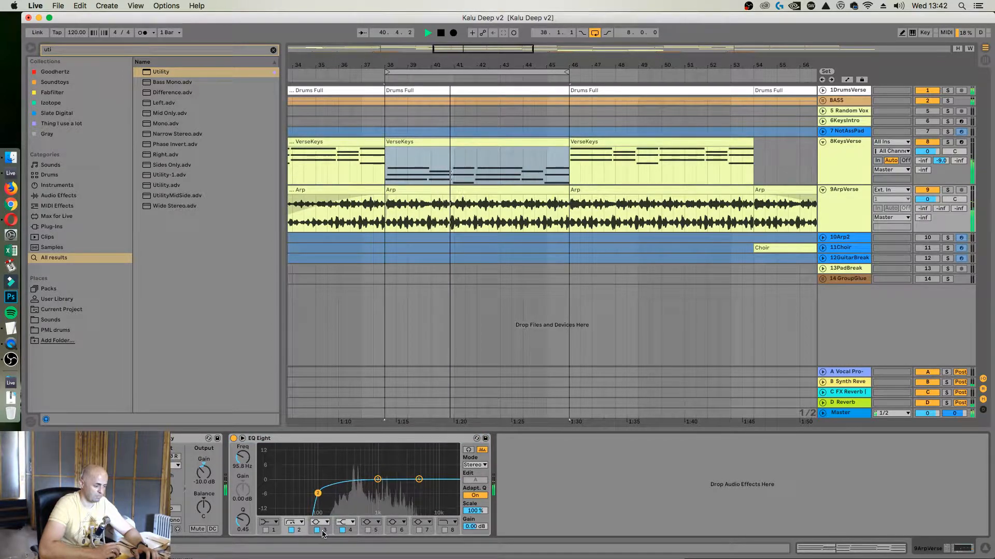
Turn off bands 3 and 4 in ArpVerse's EQ Eight and stop playback
{"action": "left_click", "coordinate": [317, 530]}
{"action": "left_click", "coordinate": [342, 530]}
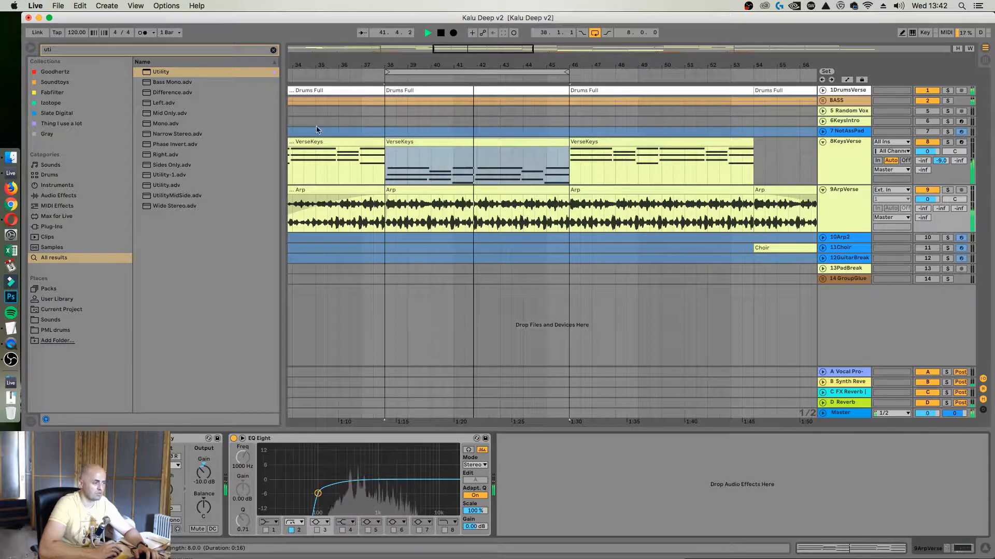
{"action": "key", "text": "space"}
Search the browser for Reverb, add it after EQ Eight on the ArpVerse track and play the loop
{"action": "left_click", "coordinate": [852, 203]}
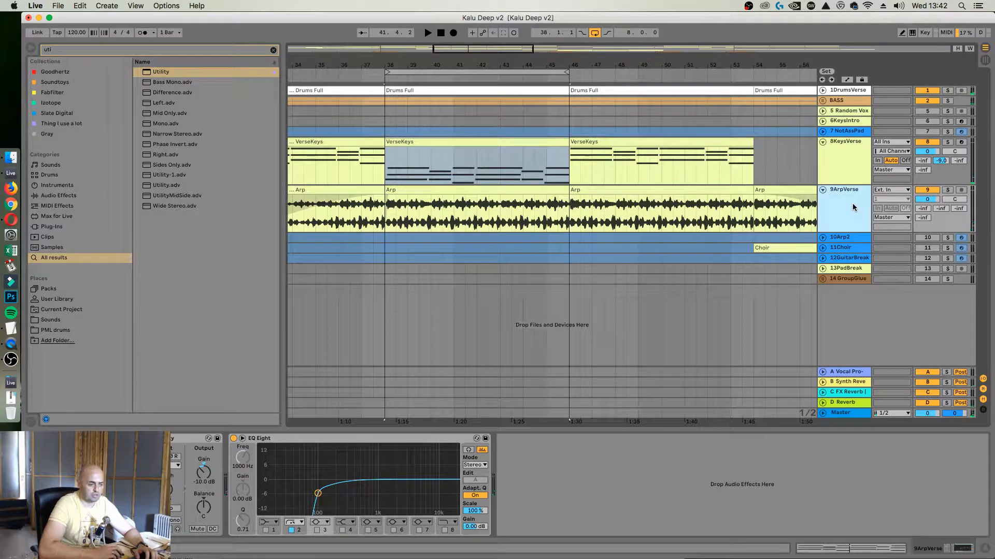
{"action": "left_click", "coordinate": [197, 51]}
{"action": "type", "text": "reverb"}
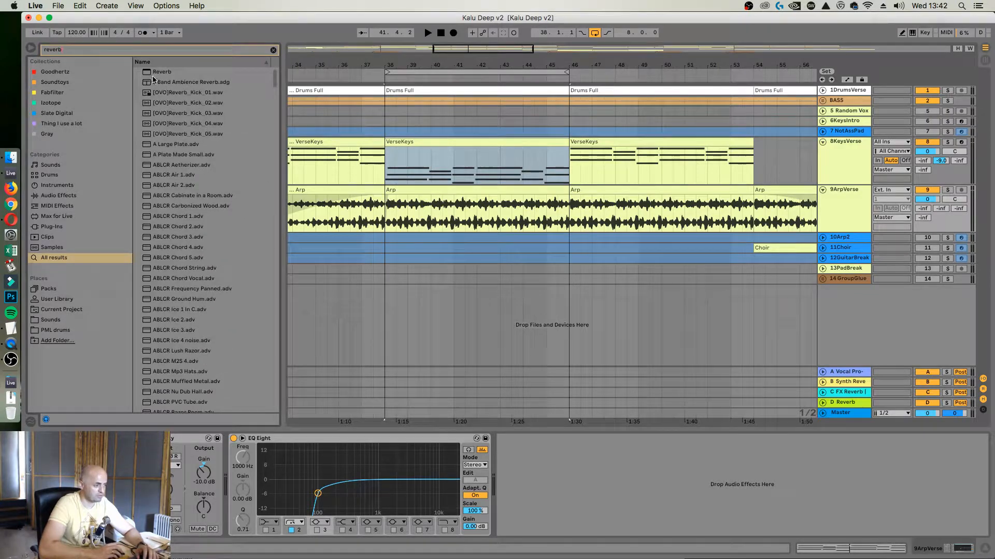
{"action": "left_click_drag", "start_coordinate": [579, 473], "coordinate": [643, 510]}
{"action": "left_click", "coordinate": [746, 526]}
{"action": "key", "text": "space"}
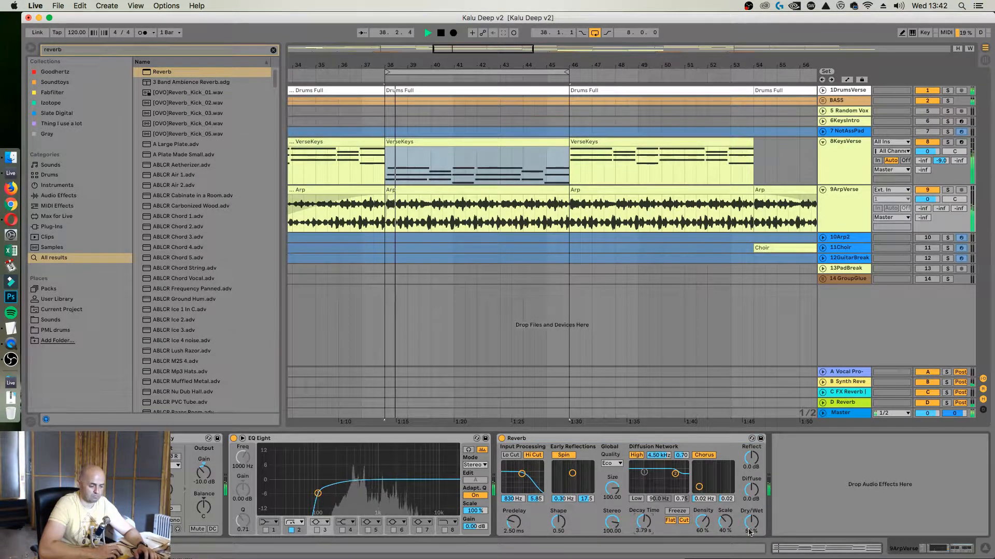
Set the ArpVerse Reverb to a 4.55 s decay time and 19% dry/wet during playback, and stop the loop
{"action": "left_click_drag", "start_coordinate": [750, 523], "coordinate": [751, 543]}
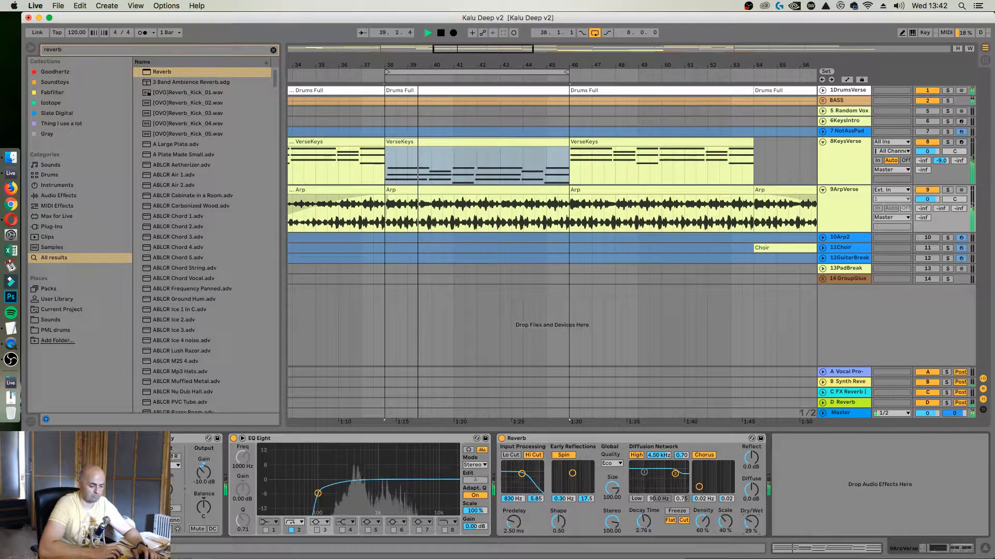
{"action": "left_click_drag", "start_coordinate": [643, 523], "coordinate": [643, 512]}
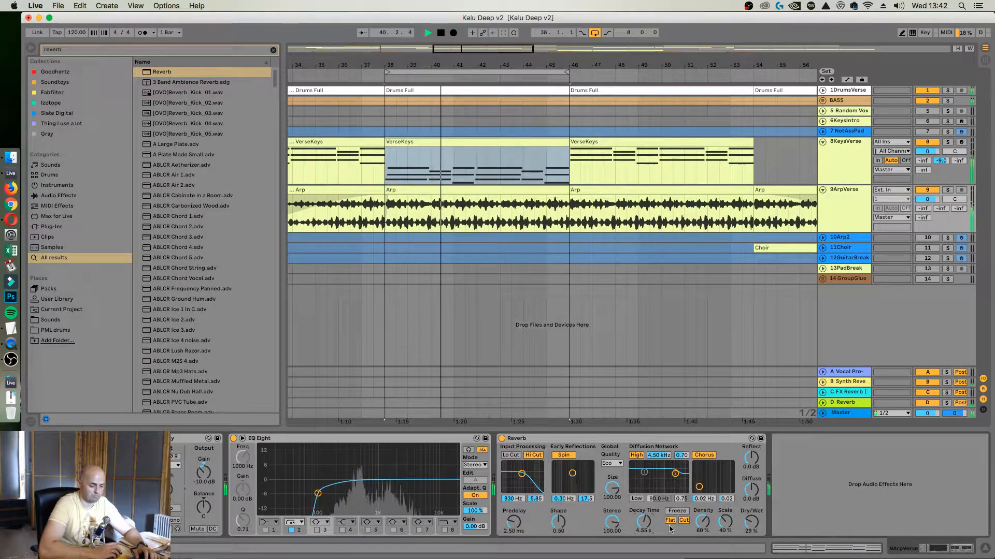
{"action": "left_click_drag", "start_coordinate": [751, 527], "coordinate": [751, 535]}
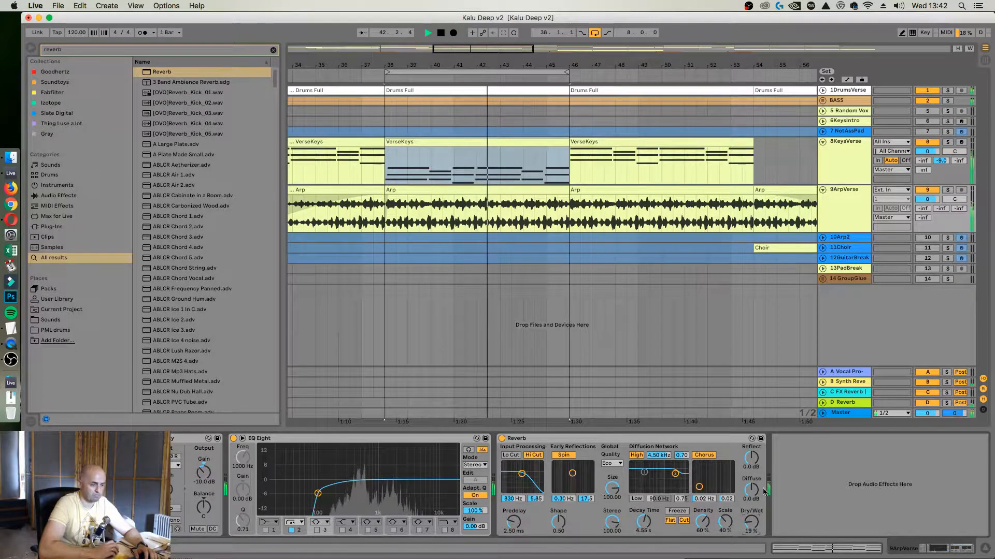
{"action": "key", "text": "space"}
Copy the Boots and Cats rack from KeysVerse to the end of ArpVerse's device chain
{"action": "left_click", "coordinate": [855, 177]}
{"action": "left_click", "coordinate": [328, 438]}
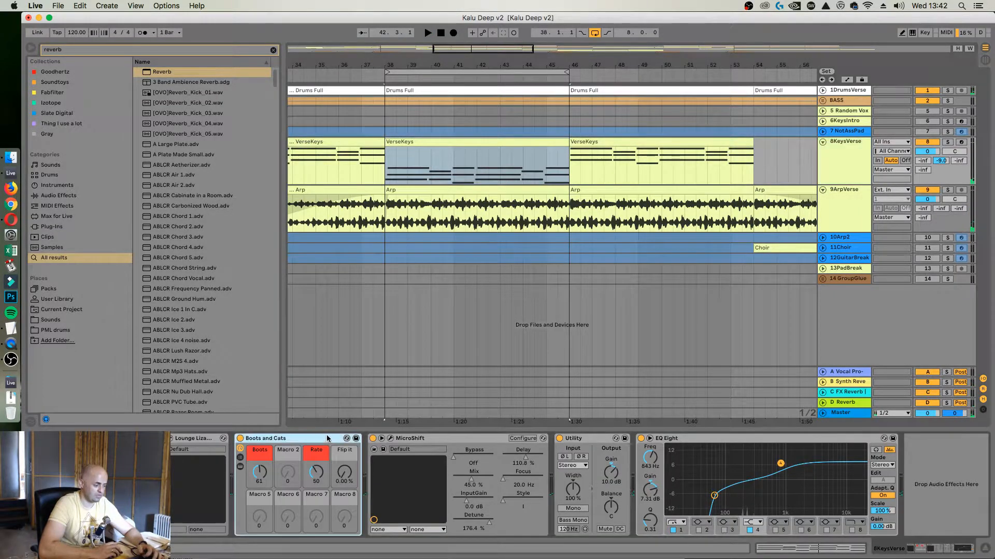
{"action": "left_click", "coordinate": [850, 201]}
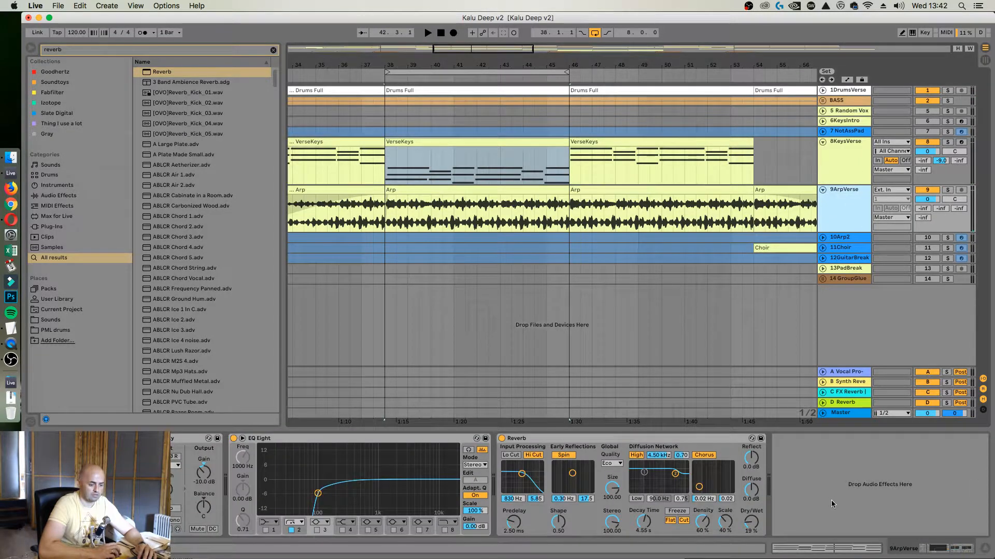
Move the Boots and Cats rack to the end of KeysVerse's chain and set its Boots macro to 53 during playback
{"action": "left_click", "coordinate": [835, 153]}
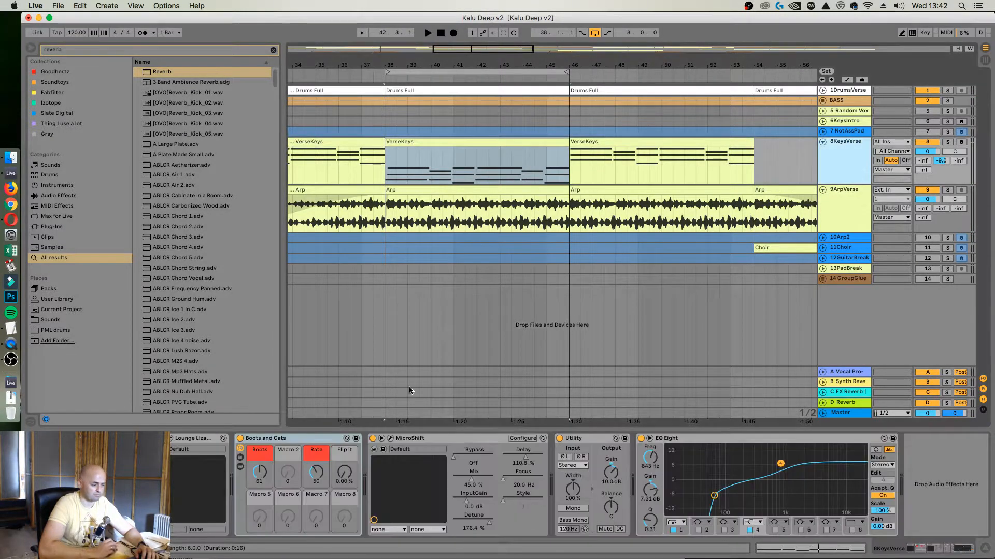
{"action": "left_click_drag", "start_coordinate": [296, 438], "coordinate": [948, 461]}
{"action": "key", "text": "space"}
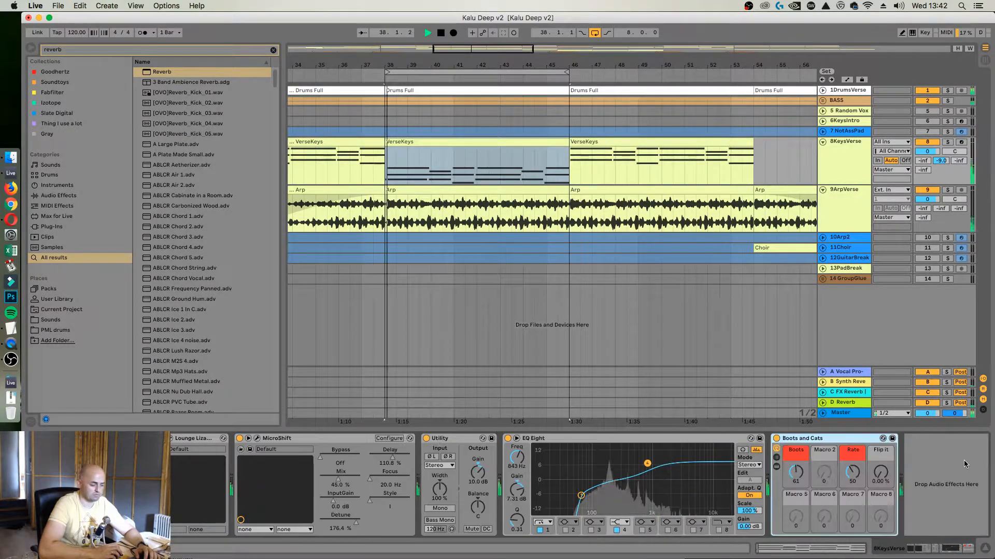
{"action": "left_click_drag", "start_coordinate": [796, 472], "coordinate": [796, 478]}
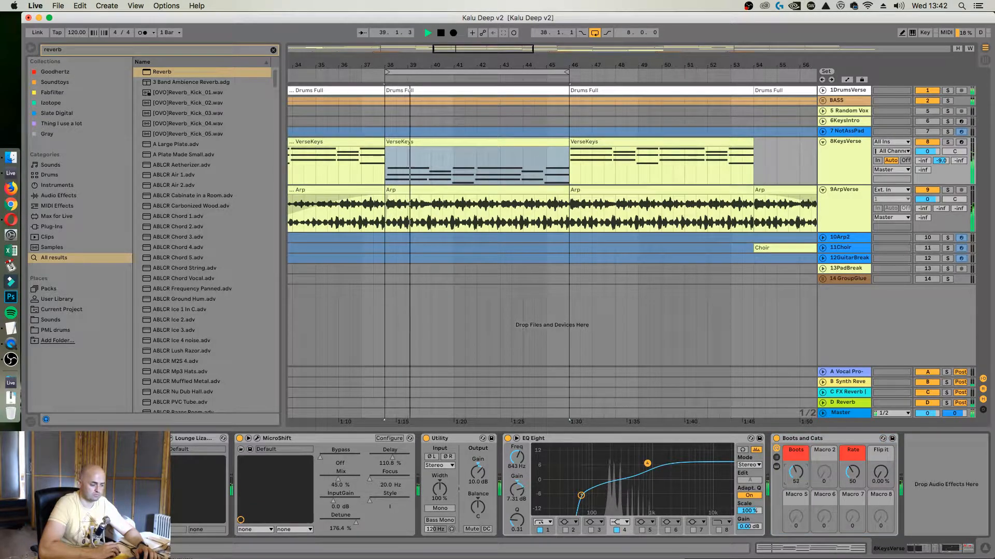
Try placing the Boots and Cats rack before Reverb on ArpVerse and undo the move
{"action": "left_click", "coordinate": [840, 213]}
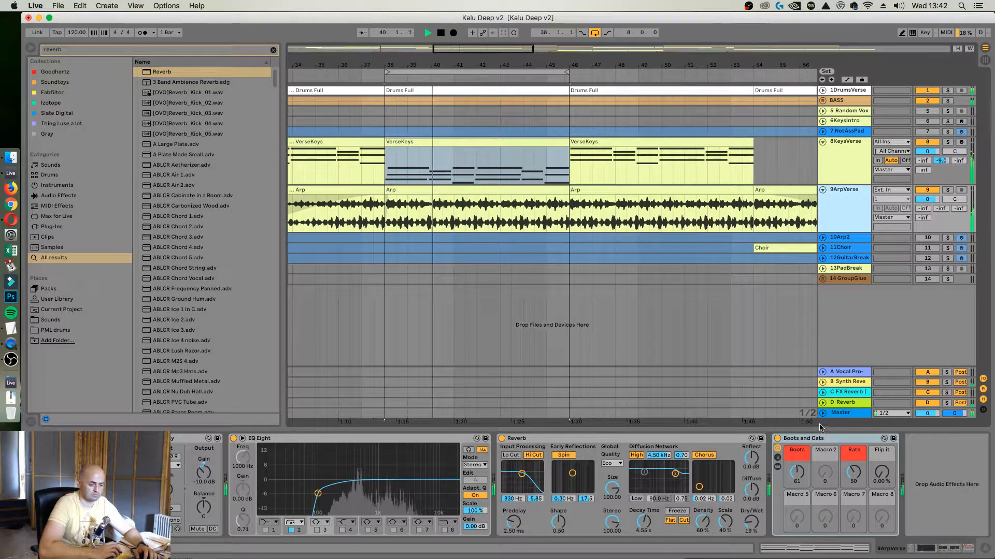
{"action": "left_click_drag", "start_coordinate": [808, 438], "coordinate": [497, 443]}
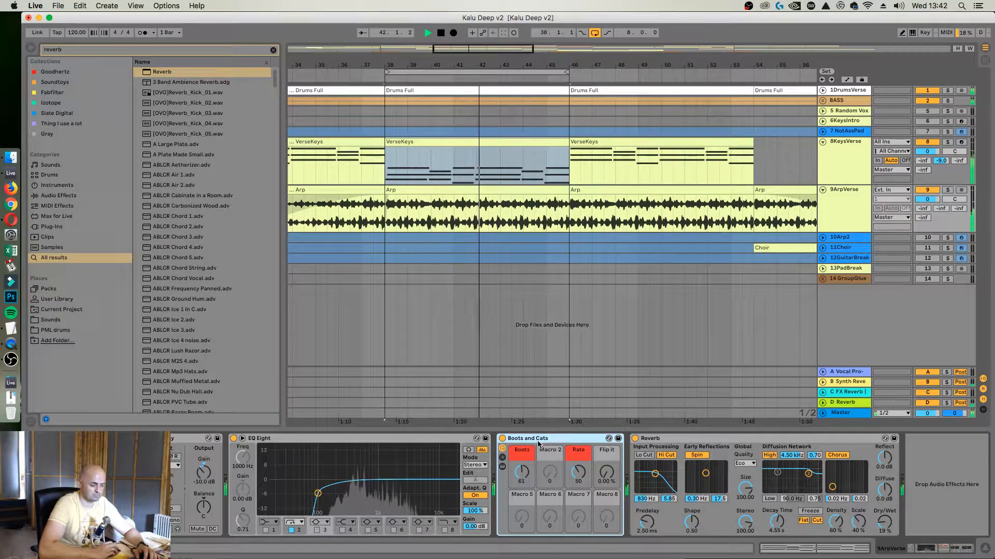
{"action": "key", "text": "super+z"}
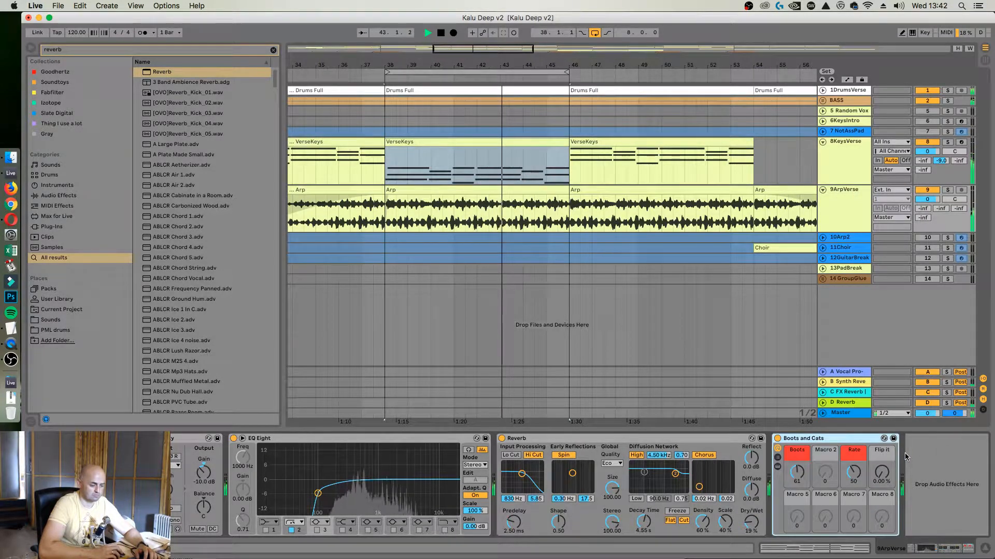
Set ArpVerse's Boots macro to 41, its Reverb dry/wet to 24% and the track volume to -3.0 dB
{"action": "mouse_move", "coordinate": [797, 473]}
{"action": "left_mouse_down"}
{"action": "mouse_move", "coordinate": [797, 482]}
{"action": "mouse_move", "coordinate": [797, 471]}
{"action": "left_mouse_up"}
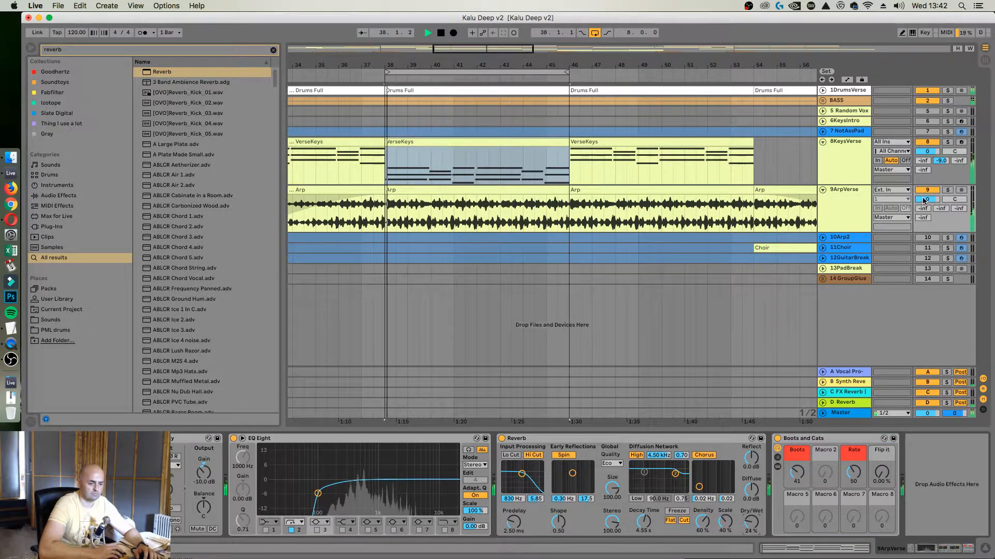
{"action": "left_click_drag", "start_coordinate": [927, 199], "coordinate": [928, 204]}
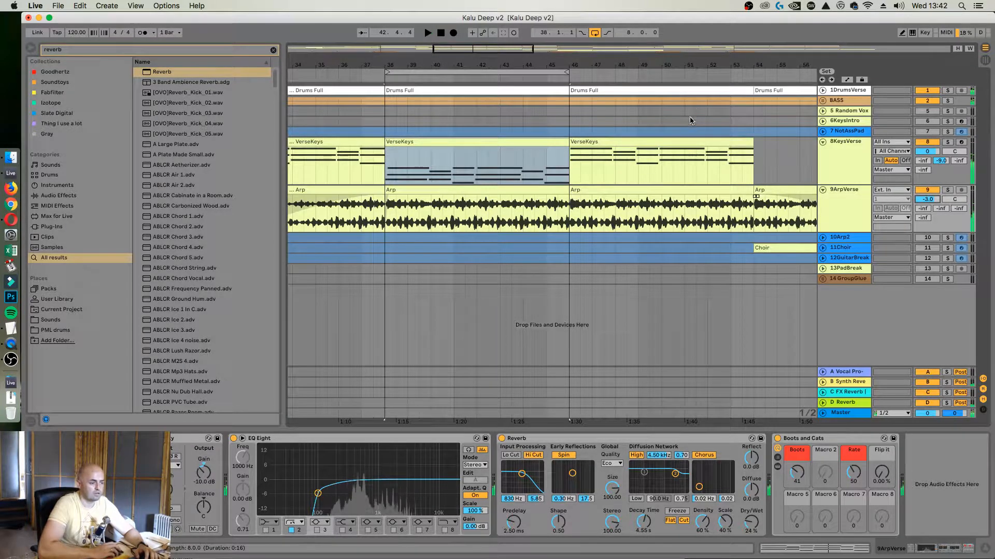
Copy the Random Vox clip to bar 38 on its track, keeping the eight-bar loop starting at bar 38
{"action": "left_click_drag", "start_coordinate": [693, 63], "coordinate": [488, 18]}
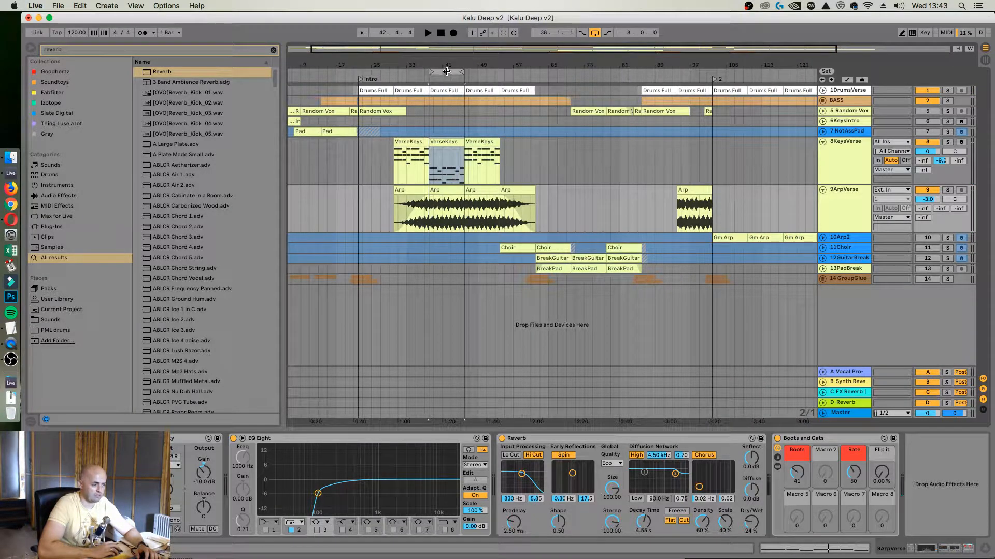
{"action": "left_click_drag", "start_coordinate": [445, 71], "coordinate": [449, 107]}
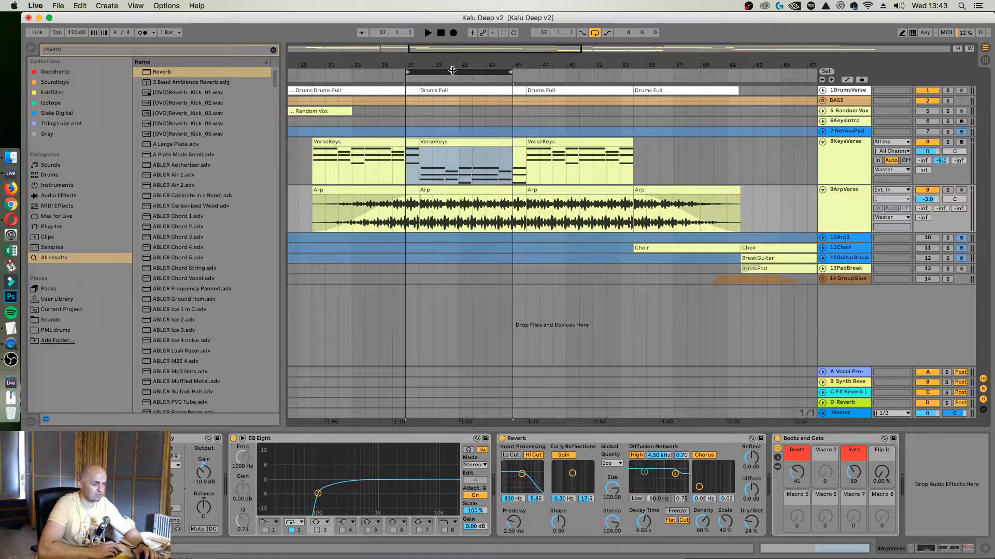
{"action": "left_click_drag", "start_coordinate": [452, 71], "coordinate": [464, 71]}
{"action": "left_click", "coordinate": [318, 110]}
{"action": "left_click_drag", "start_coordinate": [392, 62], "coordinate": [392, 41]}
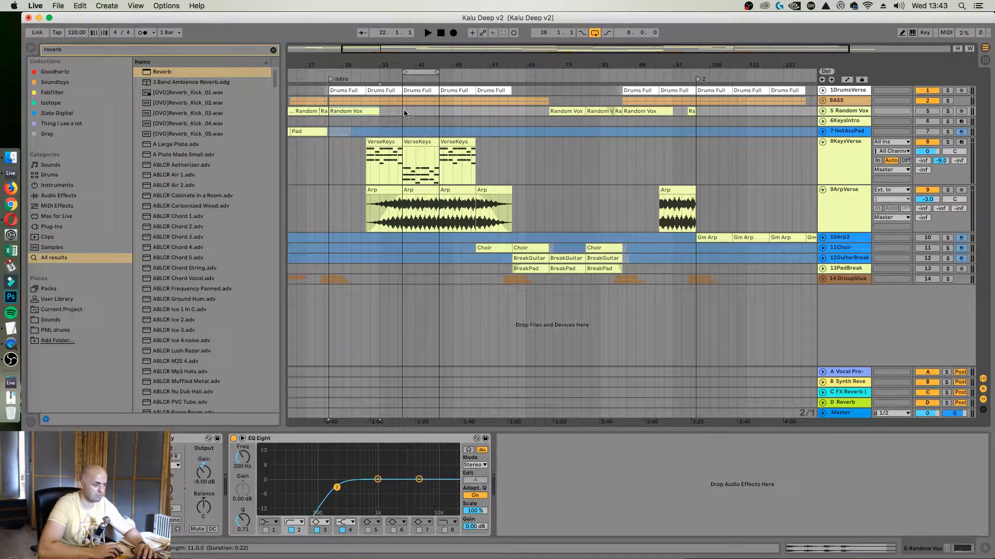
{"action": "left_click_drag", "start_coordinate": [397, 59], "coordinate": [394, 113]}
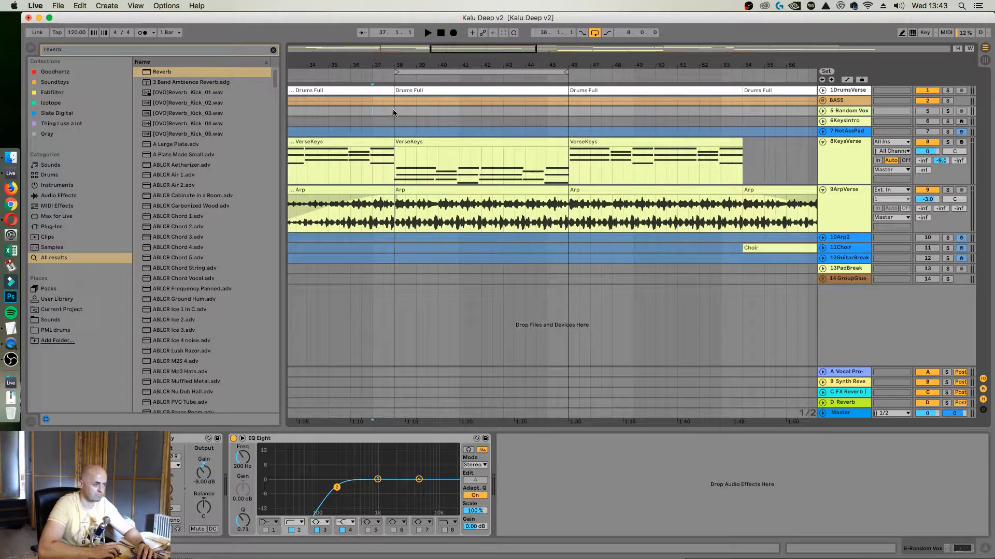
{"action": "key", "text": "space"}
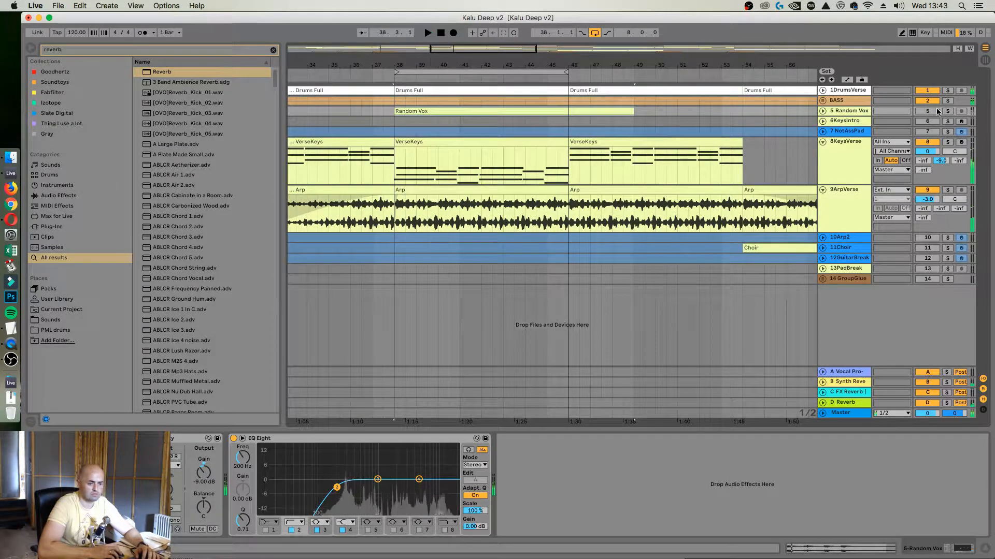
Activate and unfold the Random Vox track, and set its volume to -0.5 dB while the loop plays
{"action": "left_click", "coordinate": [936, 110]}
{"action": "key", "text": "space"}
{"action": "left_click", "coordinate": [822, 111]}
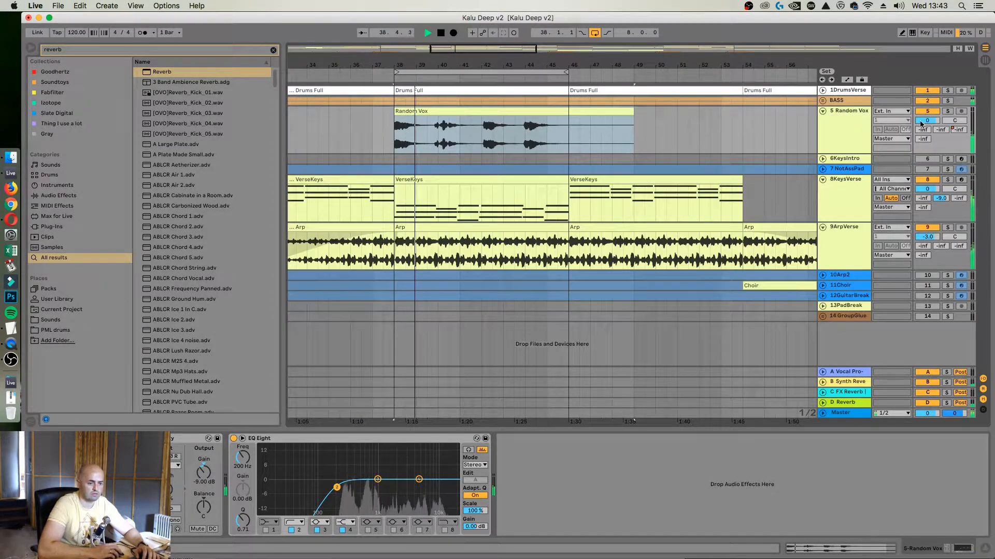
{"action": "left_click_drag", "start_coordinate": [920, 123], "coordinate": [921, 126]}
{"action": "left_click", "coordinate": [846, 129]}
{"action": "key", "text": "space"}
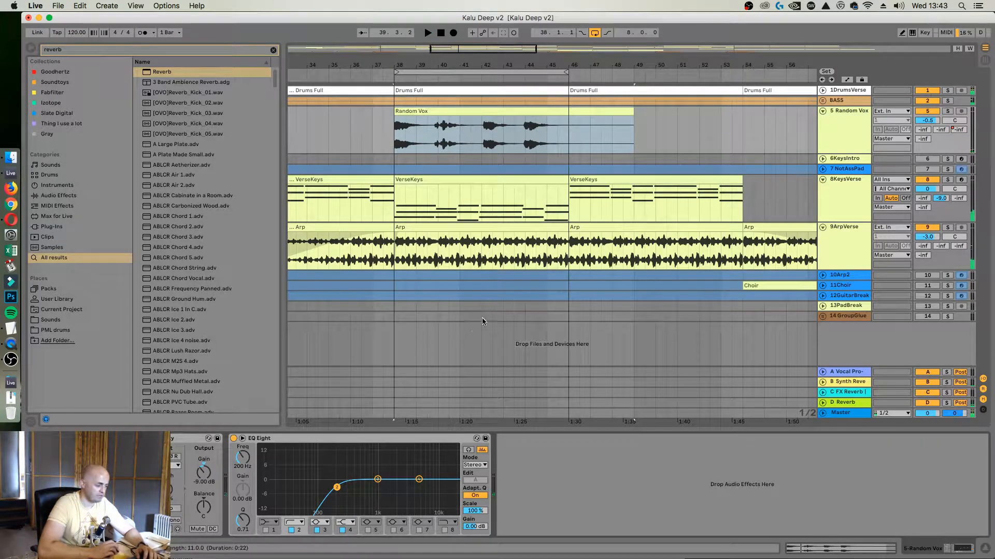
Replace the EQ Eight on the Random Vox track with FabFilter Pro-Q 3
{"action": "left_click", "coordinate": [293, 441]}
{"action": "key", "text": "Delete"}
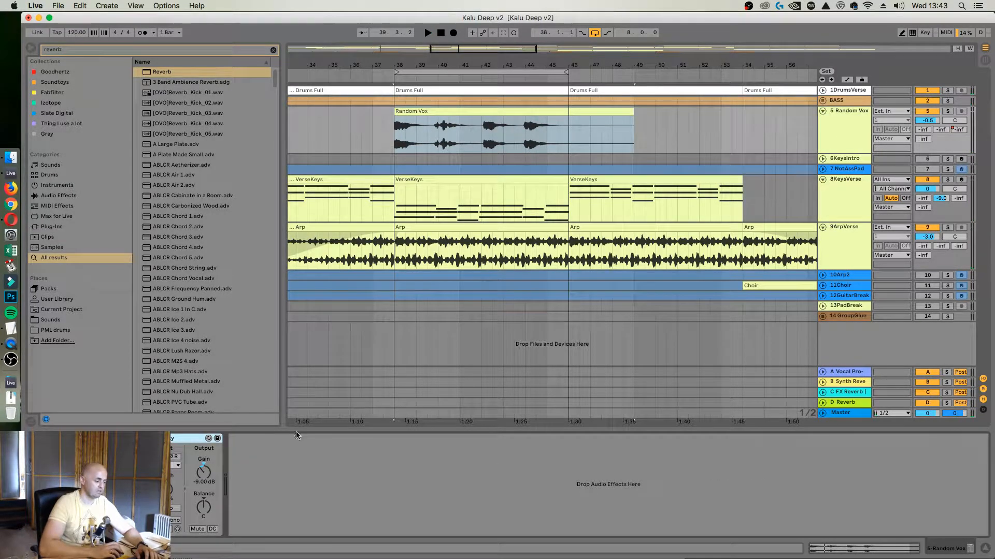
{"action": "left_click", "coordinate": [205, 52]}
{"action": "type", "text": "fab"}
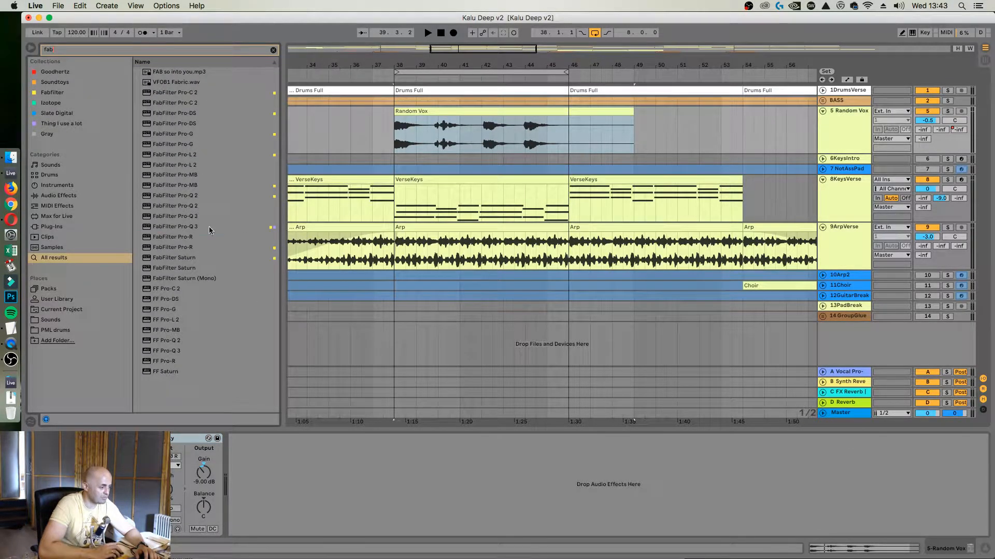
{"action": "left_click_drag", "start_coordinate": [209, 230], "coordinate": [322, 518]}
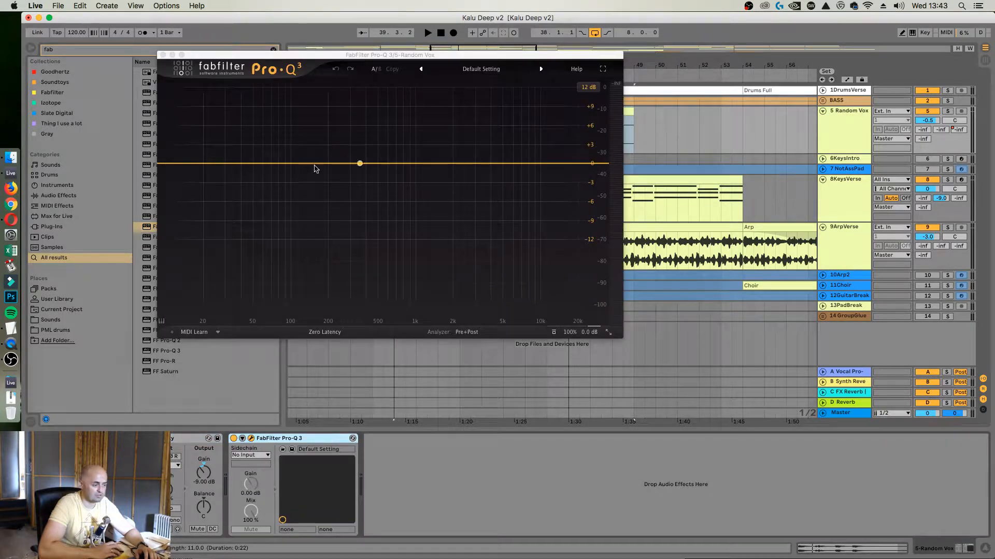
Add a bell boost in Pro-Q 3 and tune it by ear to about 430 Hz and +6.5 dB
{"action": "mouse_move", "coordinate": [339, 125]}
{"action": "left_mouse_down"}
{"action": "mouse_move", "coordinate": [329, 124]}
{"action": "mouse_move", "coordinate": [336, 117]}
{"action": "left_mouse_up"}
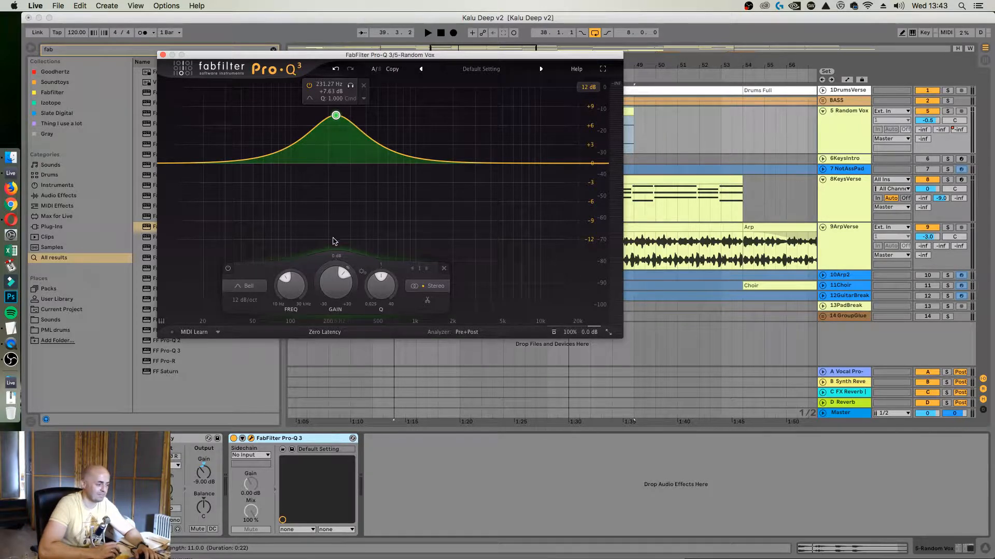
{"action": "key", "text": "space"}
{"action": "left_click_drag", "start_coordinate": [336, 115], "coordinate": [373, 121]}
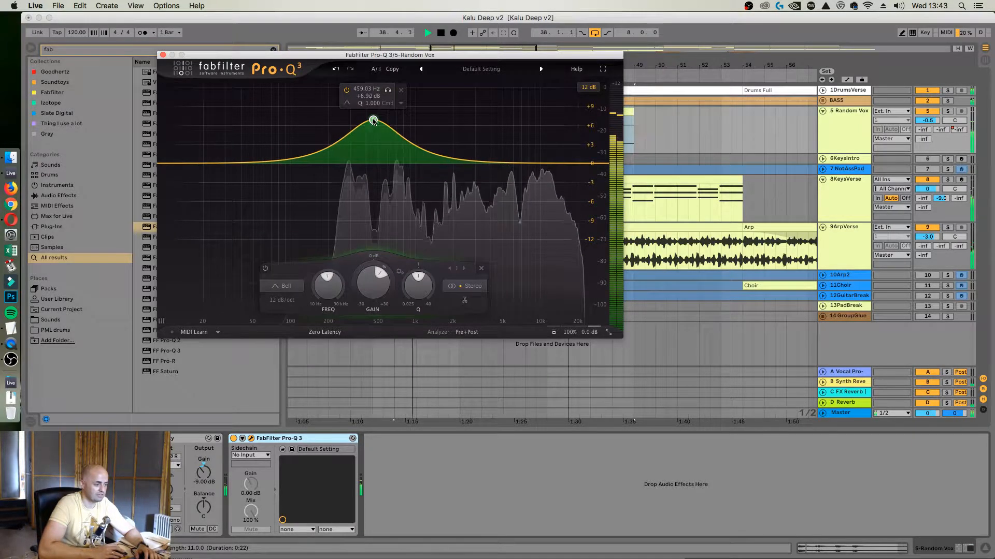
{"action": "key", "text": "space"}
Add a second Pro-Q 3 band as a high shelf at about 3738 Hz with -1.80 dB gain
{"action": "double_click", "coordinate": [530, 192]}
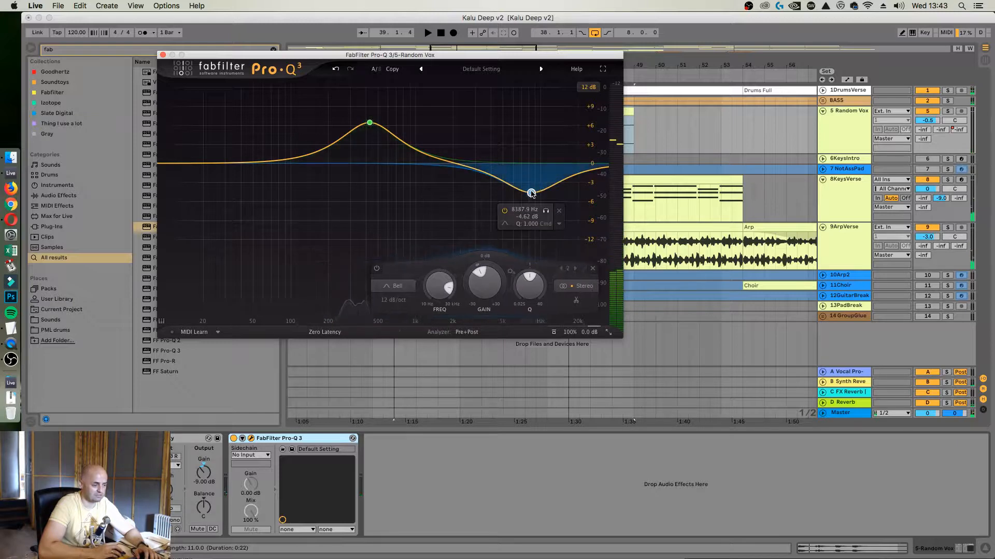
{"action": "left_click_drag", "start_coordinate": [531, 193], "coordinate": [536, 186]}
{"action": "mouse_move", "coordinate": [511, 220]}
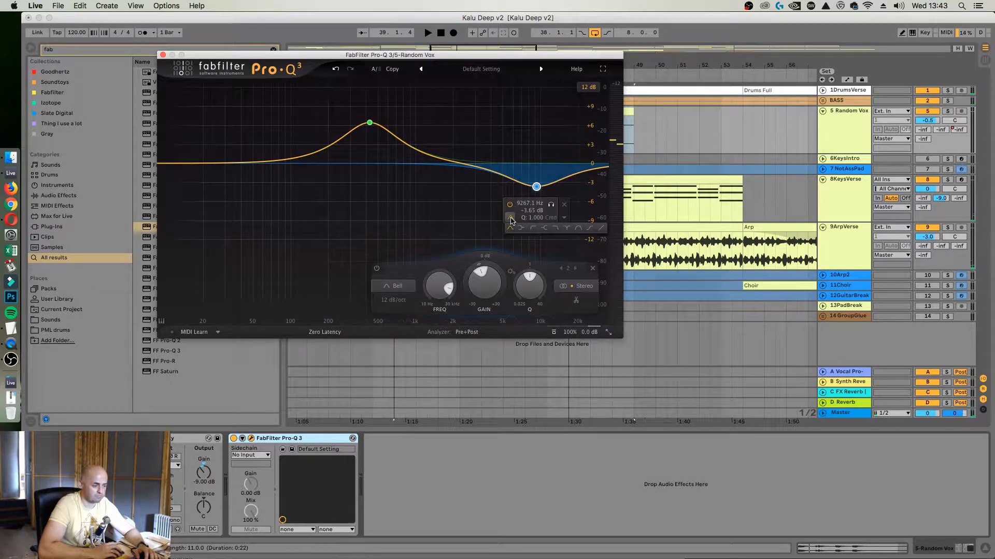
{"action": "left_click", "coordinate": [544, 229]}
{"action": "left_click_drag", "start_coordinate": [535, 172], "coordinate": [487, 169]}
Make the high shelf dynamic with a deeper downward range, and shift it to a higher frequency with a slight boost during playback
{"action": "left_click", "coordinate": [513, 199]}
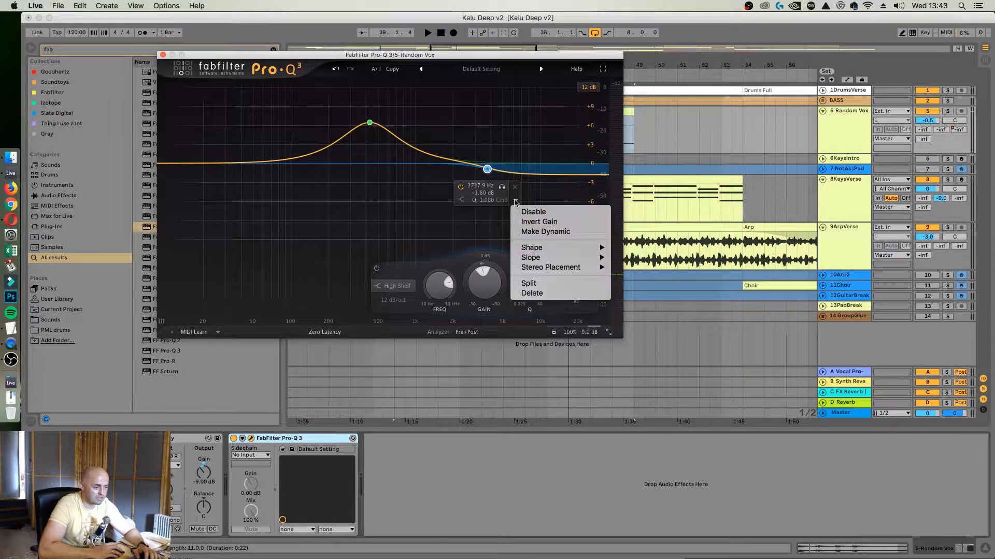
{"action": "left_click", "coordinate": [539, 232]}
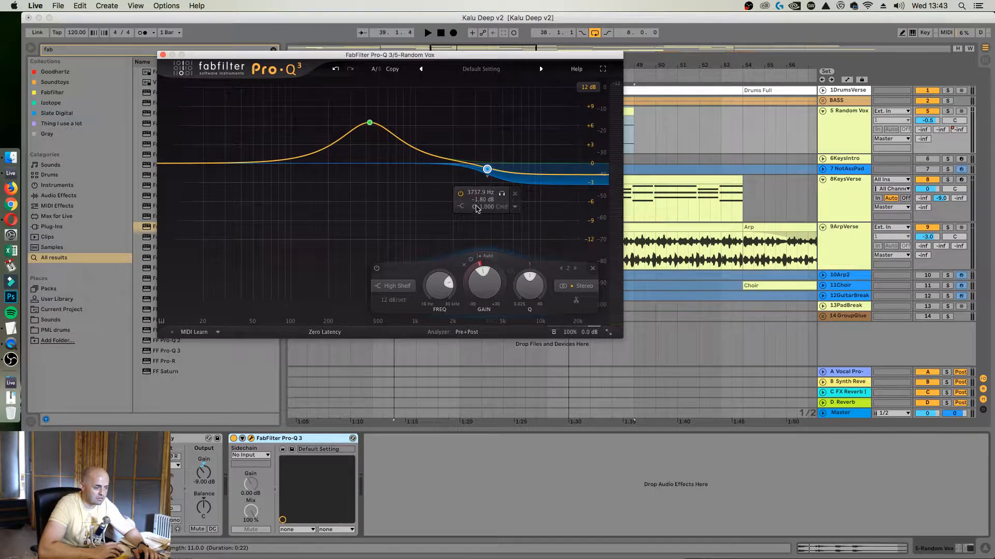
{"action": "left_click_drag", "start_coordinate": [470, 264], "coordinate": [467, 302]}
{"action": "key", "text": "space"}
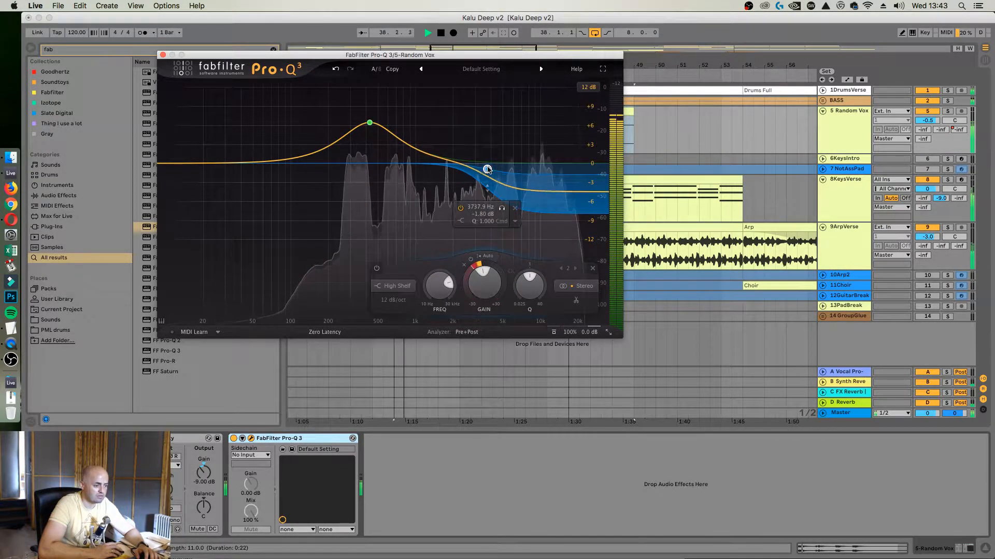
{"action": "left_click_drag", "start_coordinate": [488, 170], "coordinate": [512, 145]}
{"action": "key", "text": "space"}
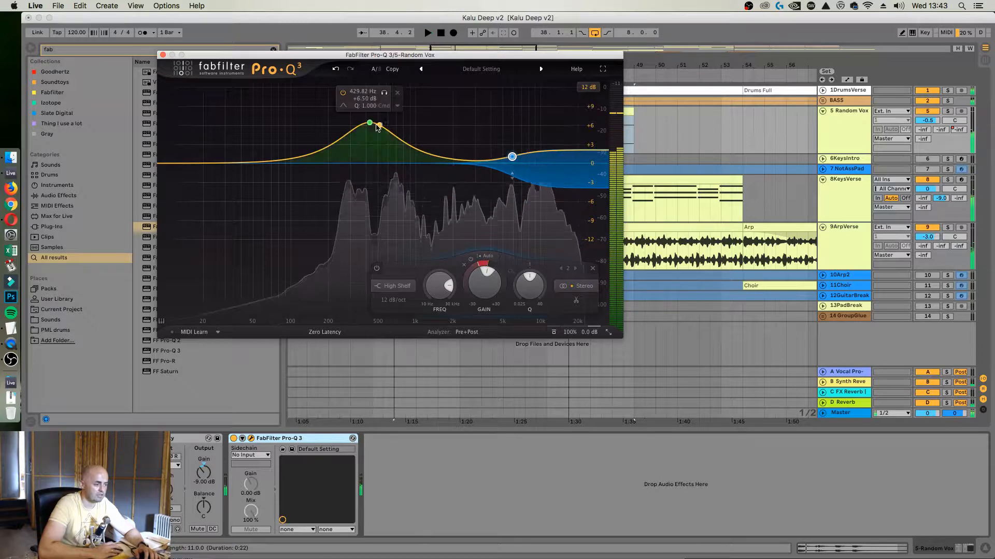
Retune the Pro-Q 3 bell boost to about +5 dB near 430 Hz and the high shelf to about 5185 Hz and +2.40 dB
{"action": "mouse_move", "coordinate": [377, 128]}
{"action": "left_mouse_down"}
{"action": "mouse_move", "coordinate": [376, 137]}
{"action": "mouse_move", "coordinate": [376, 115]}
{"action": "mouse_move", "coordinate": [377, 133]}
{"action": "left_mouse_up"}
{"action": "mouse_move", "coordinate": [353, 117]}
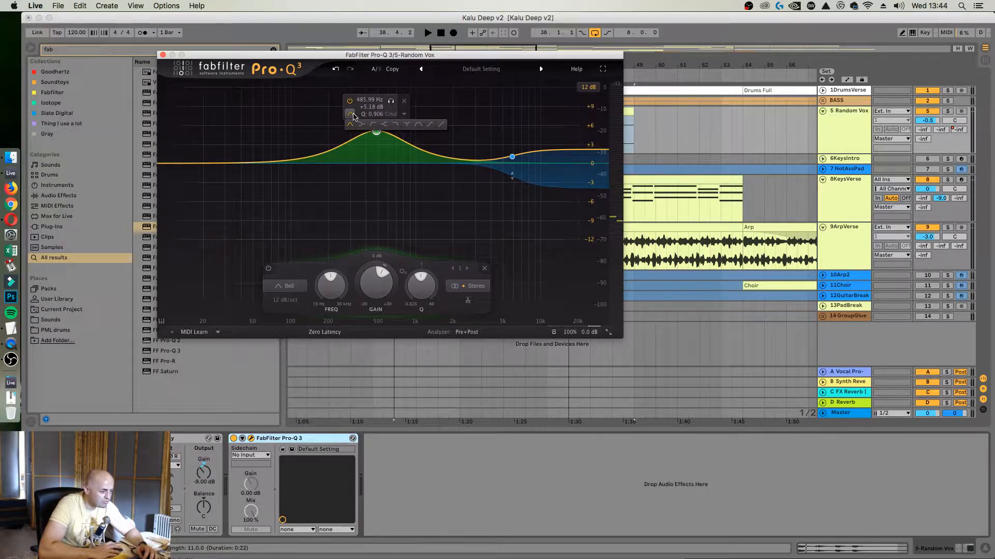
{"action": "left_click", "coordinate": [289, 286]}
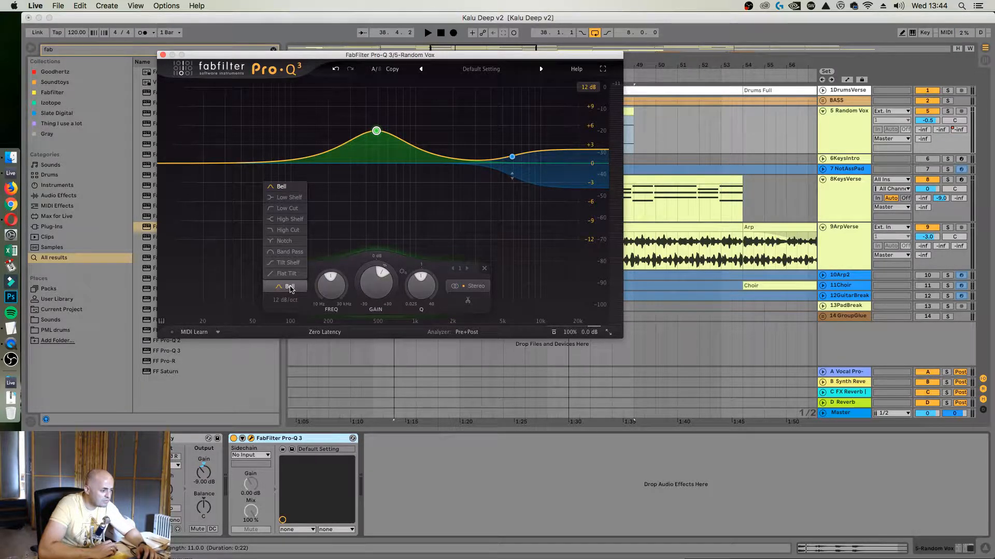
{"action": "left_click", "coordinate": [290, 288]}
{"action": "key", "text": "space"}
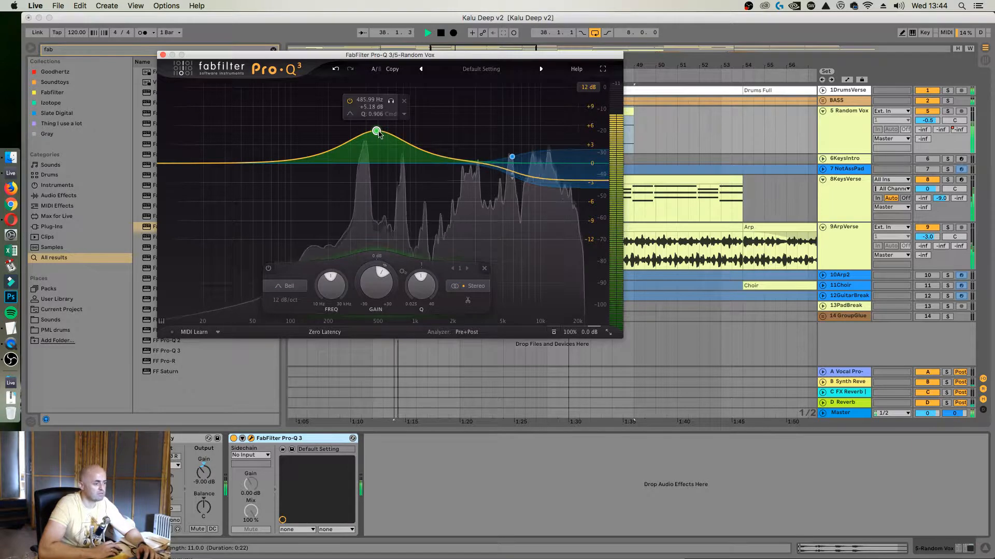
{"action": "mouse_move", "coordinate": [377, 132]}
{"action": "left_mouse_down"}
{"action": "mouse_move", "coordinate": [382, 144]}
{"action": "mouse_move", "coordinate": [372, 135]}
{"action": "left_mouse_up"}
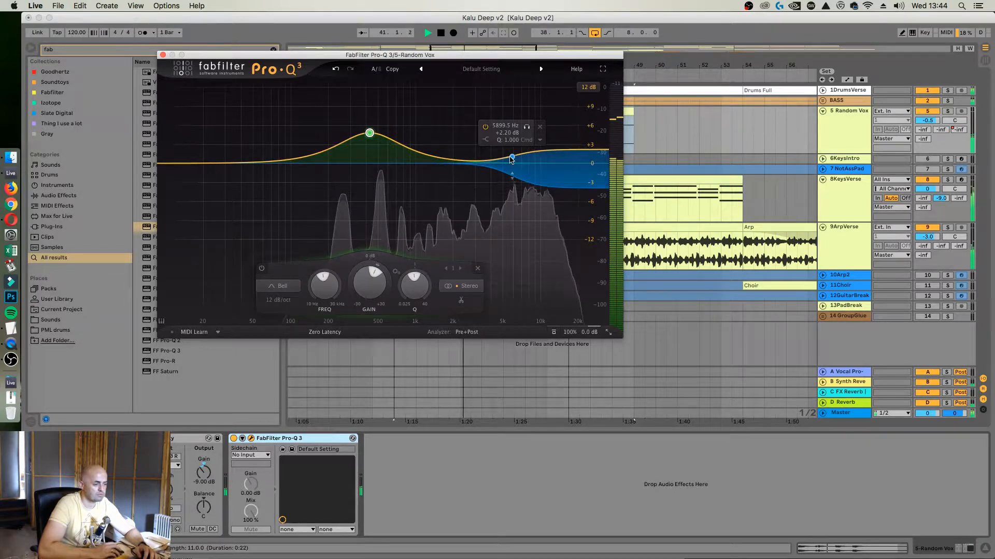
{"action": "left_click_drag", "start_coordinate": [512, 157], "coordinate": [506, 158]}
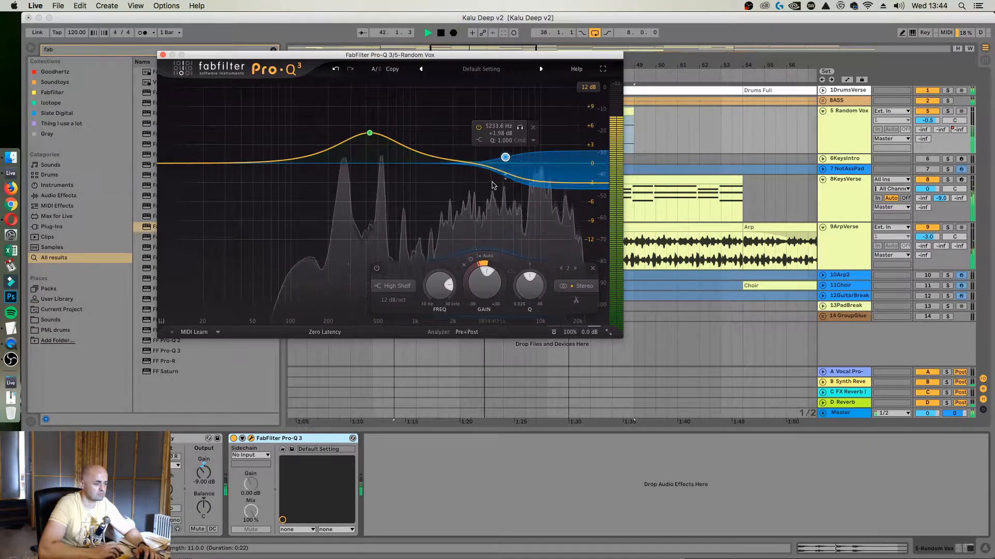
{"action": "left_click_drag", "start_coordinate": [506, 160], "coordinate": [504, 156]}
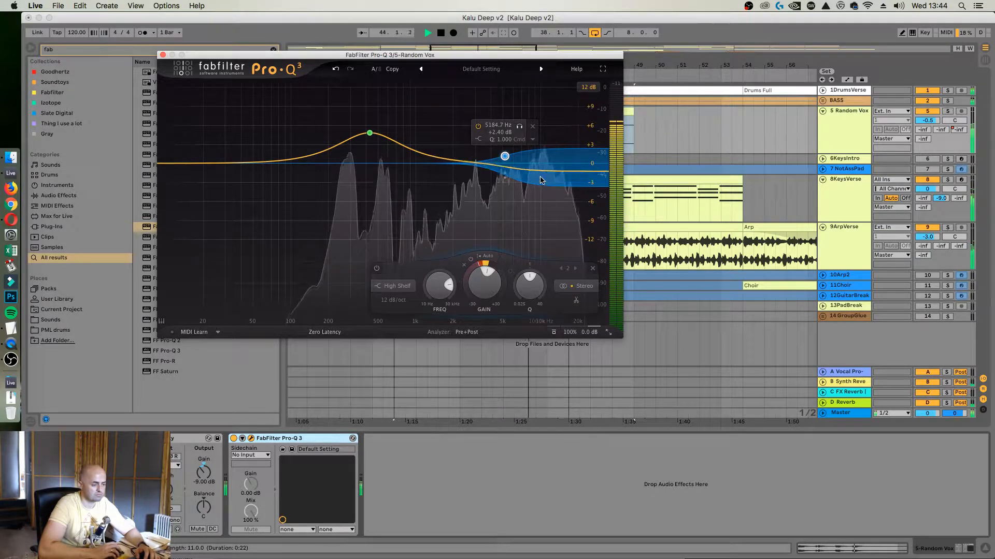
Locate the harsh short syllable in the Random Vox clip and loop it from 40.2.1 with a length of 0.1.0
{"action": "left_click_drag", "start_coordinate": [466, 54], "coordinate": [483, 270]}
{"action": "scroll", "coordinate": [436, 147], "scroll_direction": "up", "scroll_amount": 5}
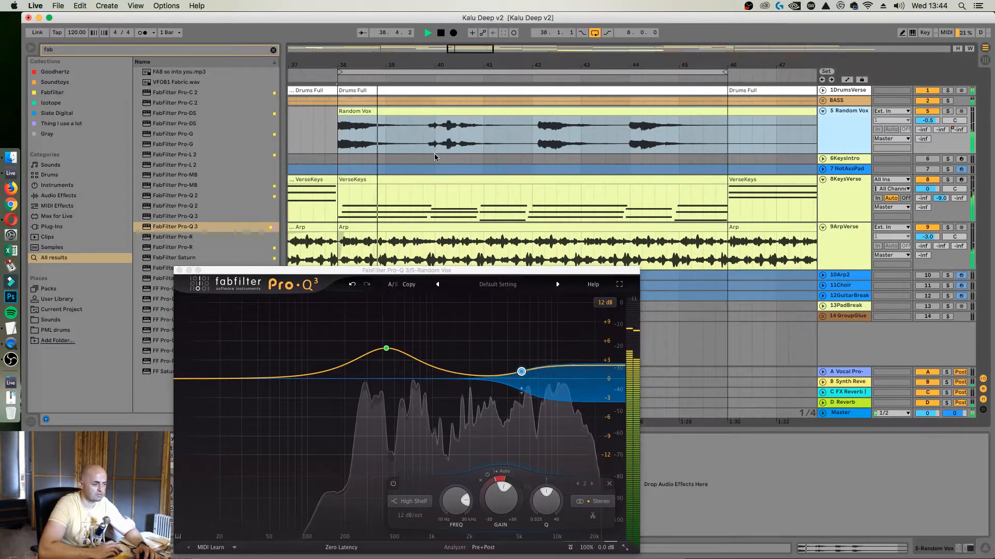
{"action": "left_click", "coordinate": [434, 147]}
{"action": "left_click", "coordinate": [434, 147]}
{"action": "key", "text": "space"}
{"action": "key", "text": "space"}
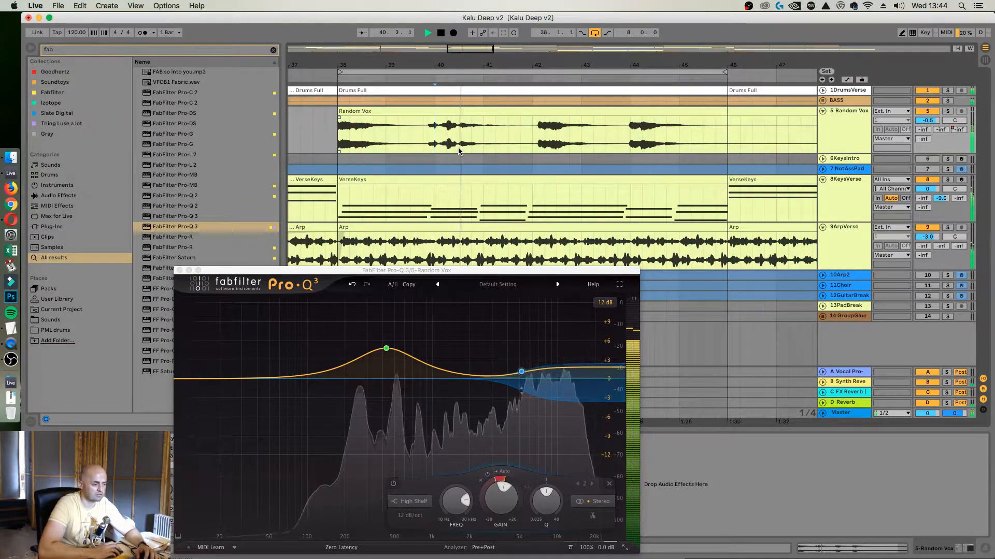
{"action": "key", "text": "space"}
{"action": "key", "text": "space"}
{"action": "left_click", "coordinate": [448, 150]}
{"action": "left_click_drag", "start_coordinate": [448, 150], "coordinate": [455, 151]}
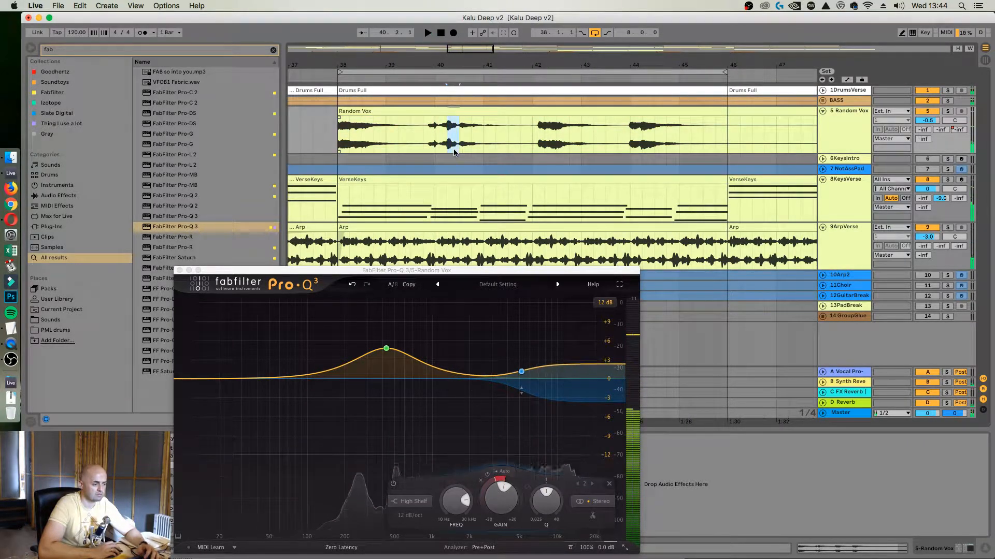
{"action": "key", "text": "ctrl+l"}
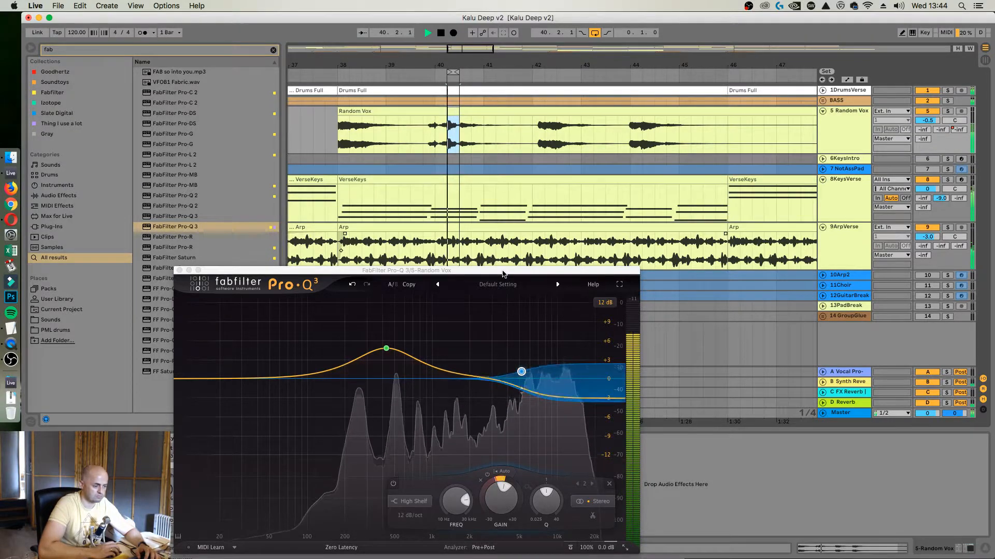
Add a third Pro-Q 3 band as a narrow bell cut at about 11726 Hz, -5.39 dB and Q 5.125
{"action": "left_click_drag", "start_coordinate": [501, 271], "coordinate": [503, 143]}
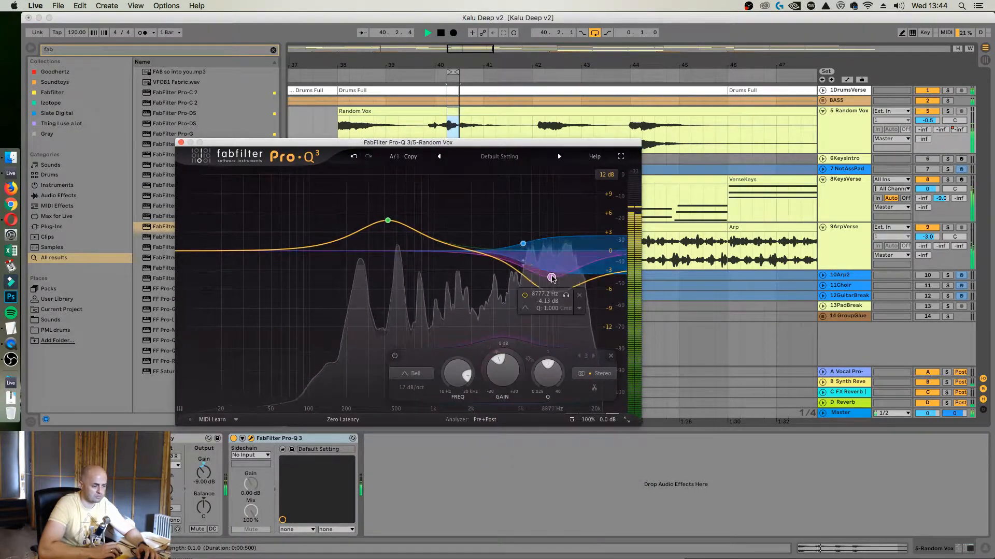
{"action": "mouse_move", "coordinate": [565, 240]}
{"action": "left_mouse_down"}
{"action": "mouse_move", "coordinate": [569, 206]}
{"action": "mouse_move", "coordinate": [566, 245]}
{"action": "left_mouse_up"}
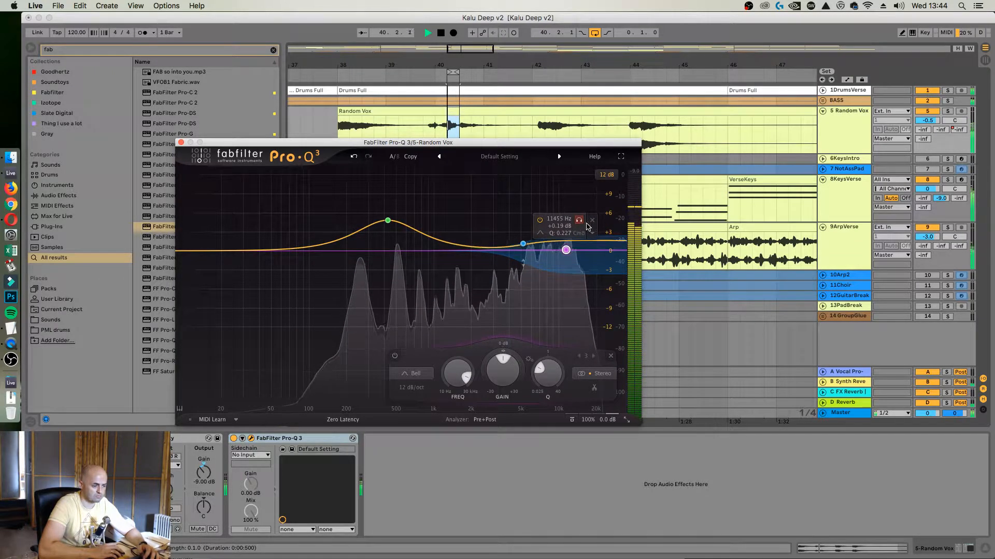
{"action": "left_click", "coordinate": [395, 356]}
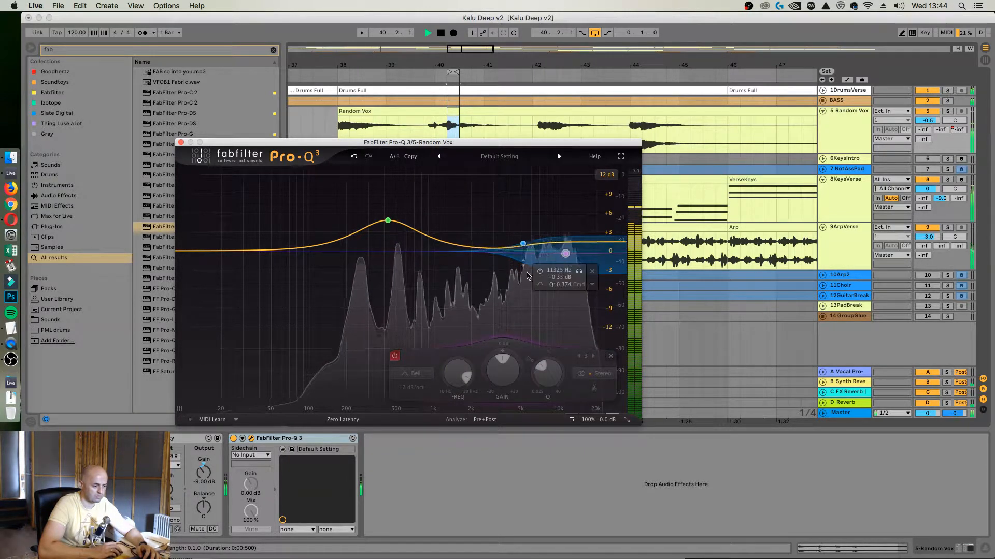
{"action": "left_click", "coordinate": [395, 356]}
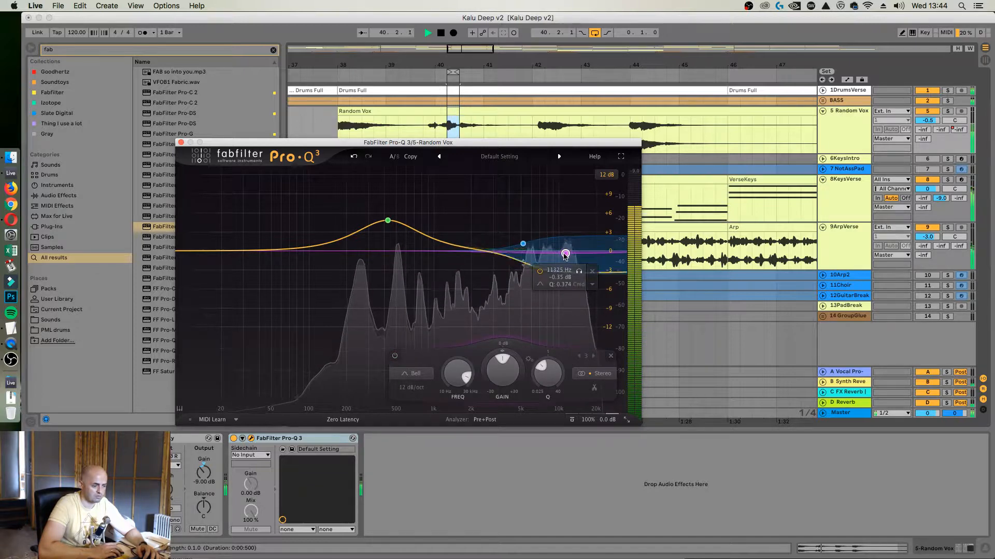
{"action": "mouse_move", "coordinate": [563, 254]}
{"action": "left_mouse_down"}
{"action": "mouse_move", "coordinate": [562, 224]}
{"action": "mouse_move", "coordinate": [563, 252]}
{"action": "left_mouse_up"}
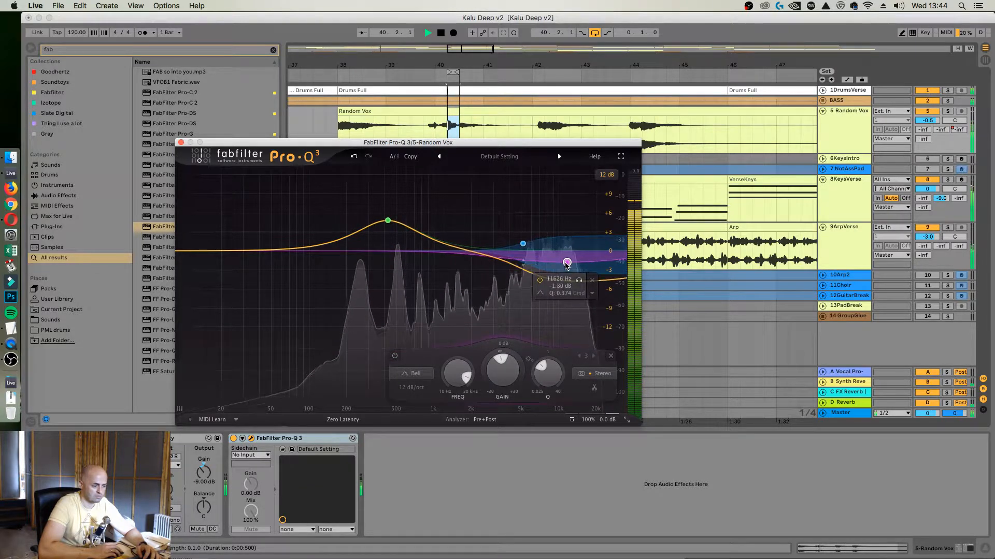
{"action": "scroll", "coordinate": [567, 263], "scroll_direction": "up", "scroll_amount": 1}
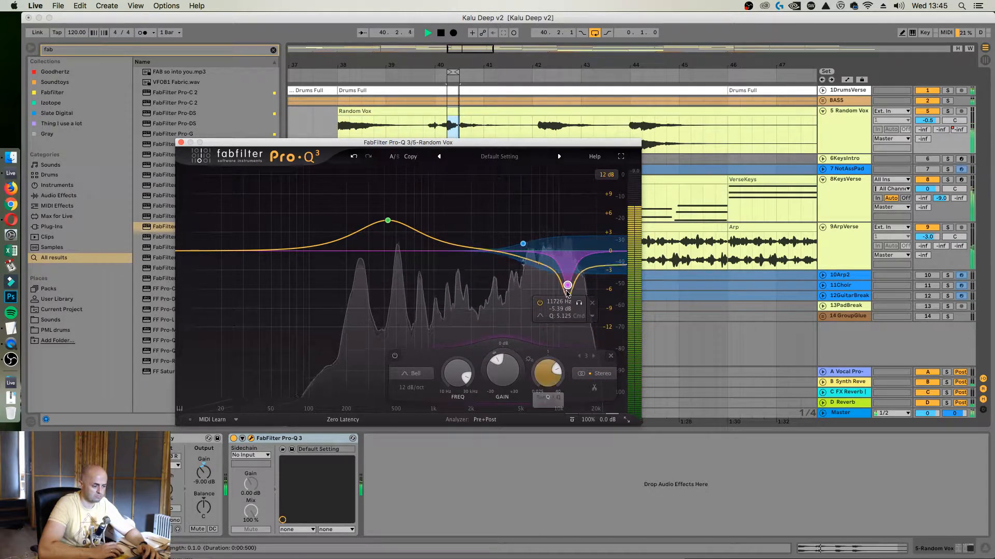
Make the narrow bell cut dynamic with a deeper downward range, and widen and retune it to about 11849 Hz and -7.43 dB
{"action": "right_click", "coordinate": [586, 314]}
{"action": "left_click", "coordinate": [583, 319]}
{"action": "left_click", "coordinate": [592, 316]}
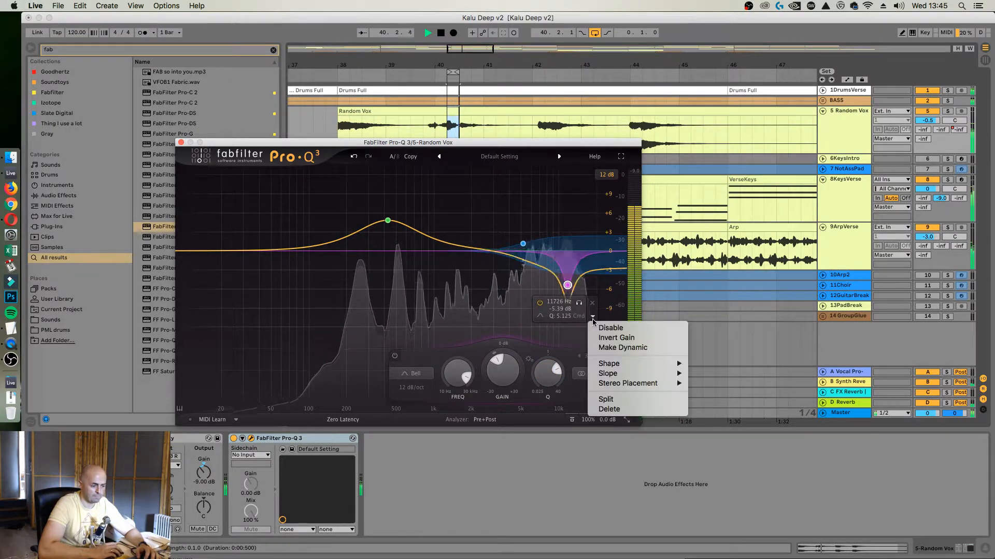
{"action": "left_click", "coordinate": [628, 348]}
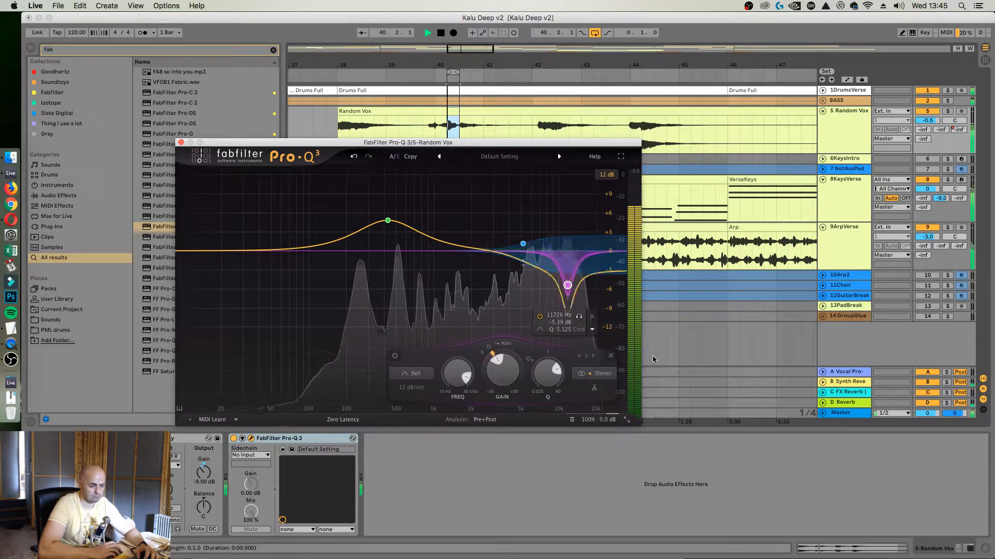
{"action": "left_click", "coordinate": [592, 330]}
{"action": "left_click", "coordinate": [487, 361]}
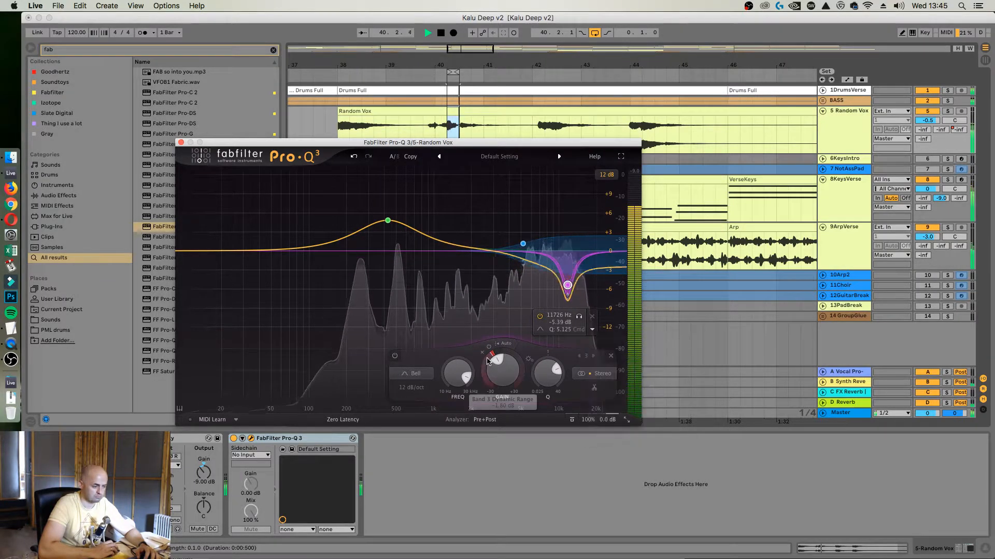
{"action": "left_click_drag", "start_coordinate": [487, 361], "coordinate": [488, 390]}
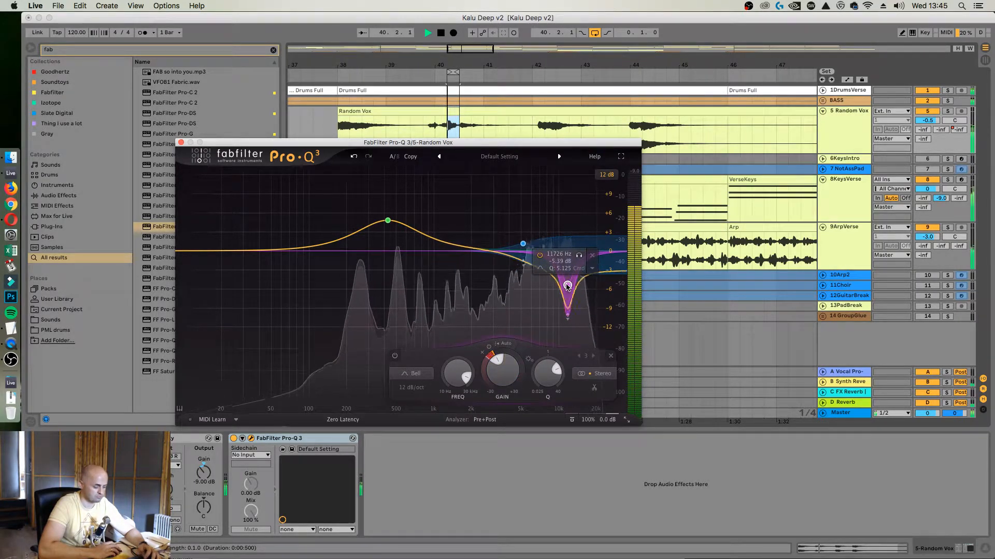
{"action": "left_click_drag", "start_coordinate": [569, 296], "coordinate": [577, 304]}
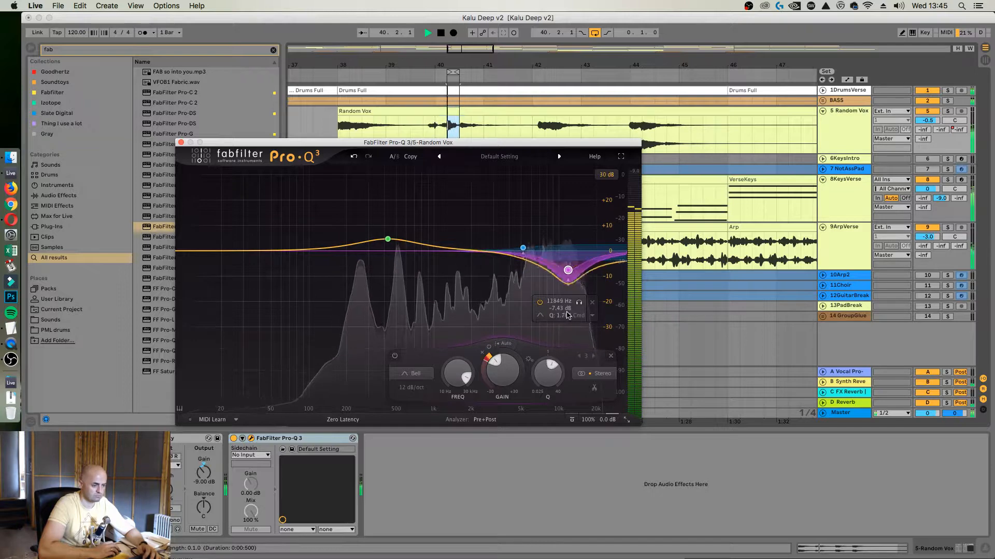
Extend the playback loop to run from 38.1.1 with a length of 9.2.0 and play it
{"action": "key", "text": "space"}
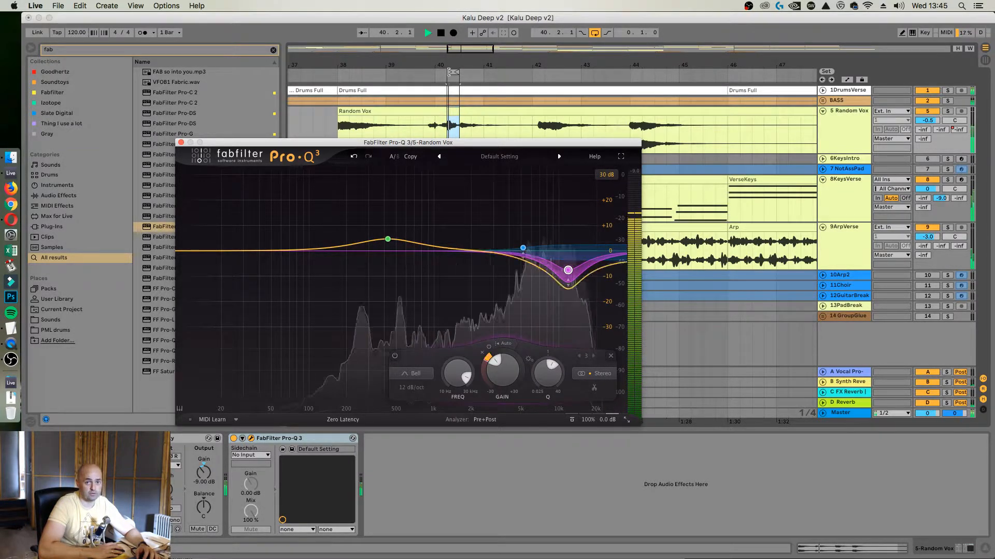
{"action": "left_click_drag", "start_coordinate": [449, 72], "coordinate": [334, 82]}
{"action": "key", "text": "space"}
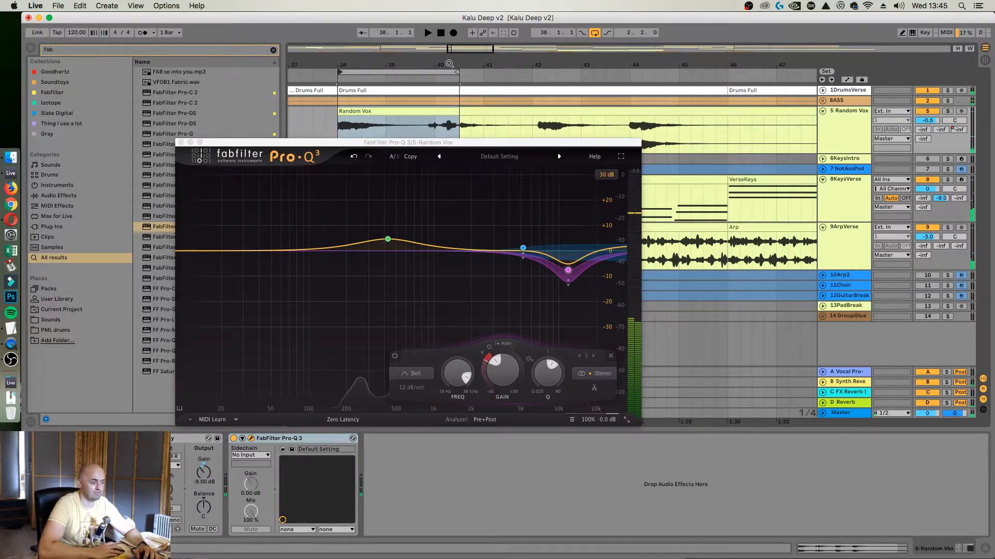
{"action": "left_click_drag", "start_coordinate": [449, 63], "coordinate": [538, 70]}
{"action": "left_click", "coordinate": [586, 92]}
{"action": "key", "text": "space"}
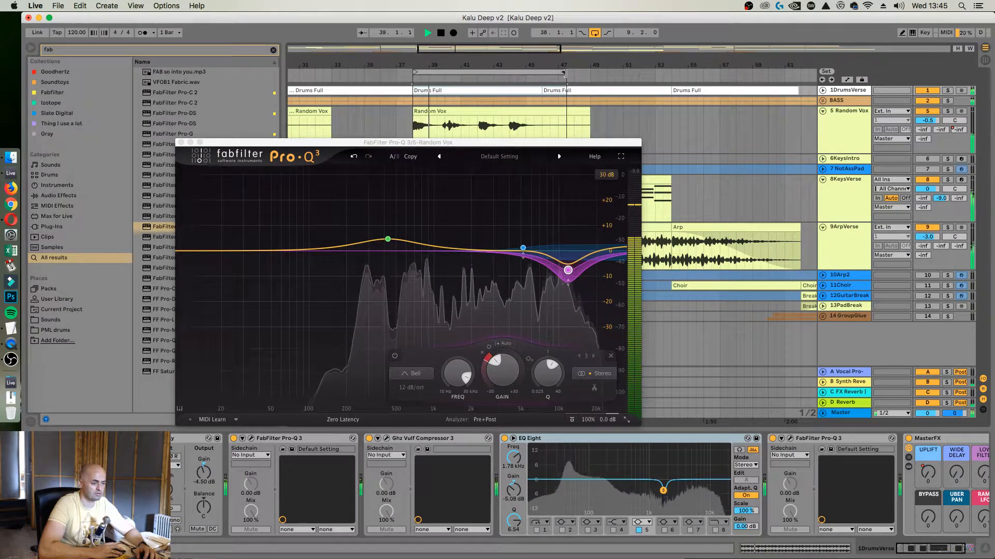
Deepen the dynamic bell cut and readjust the high shelf by ear during playback, and close the Pro-Q 3 window
{"action": "left_click", "coordinate": [564, 278]}
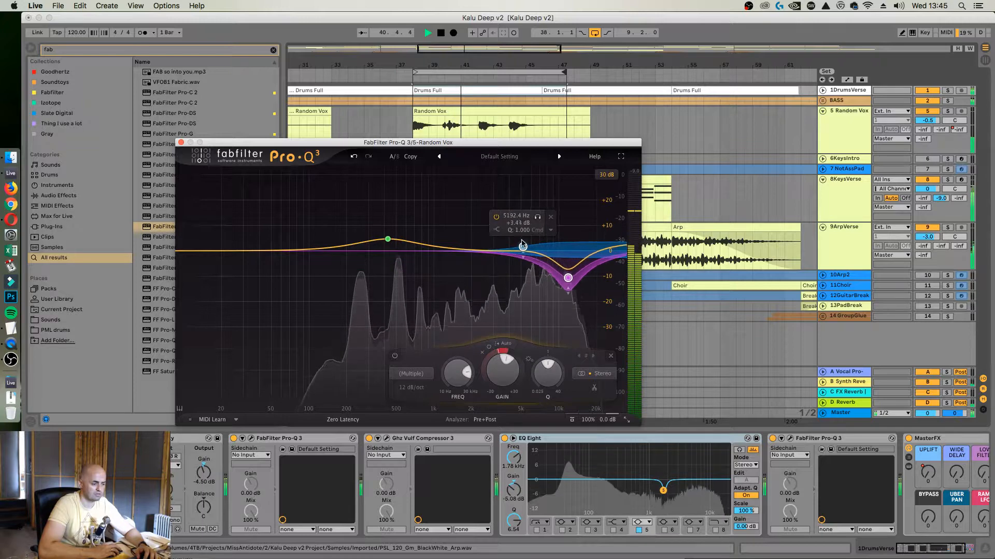
{"action": "left_click_drag", "start_coordinate": [522, 244], "coordinate": [517, 232]}
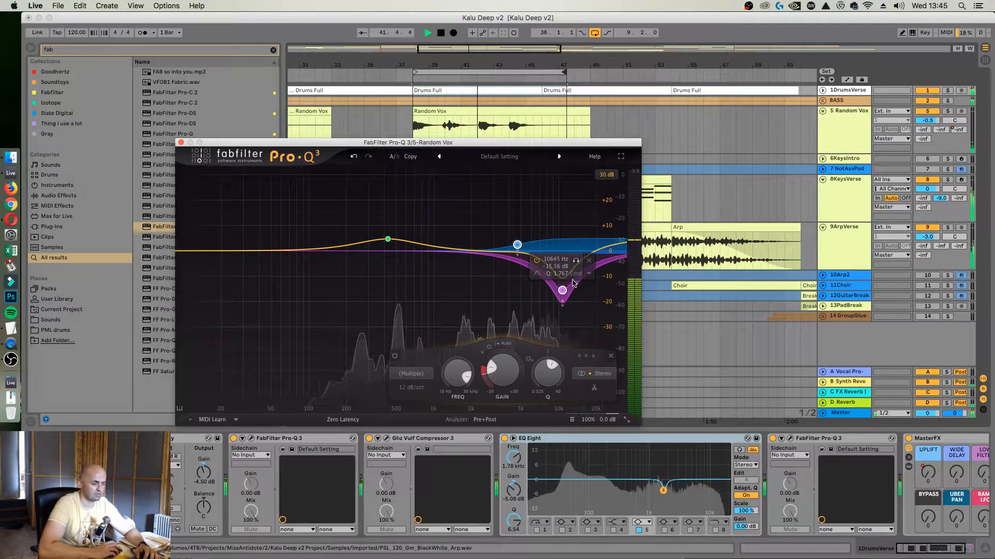
{"action": "mouse_move", "coordinate": [566, 290]}
{"action": "left_mouse_down"}
{"action": "mouse_move", "coordinate": [499, 284]}
{"action": "mouse_move", "coordinate": [565, 283]}
{"action": "mouse_move", "coordinate": [564, 265]}
{"action": "mouse_move", "coordinate": [564, 274]}
{"action": "left_mouse_up"}
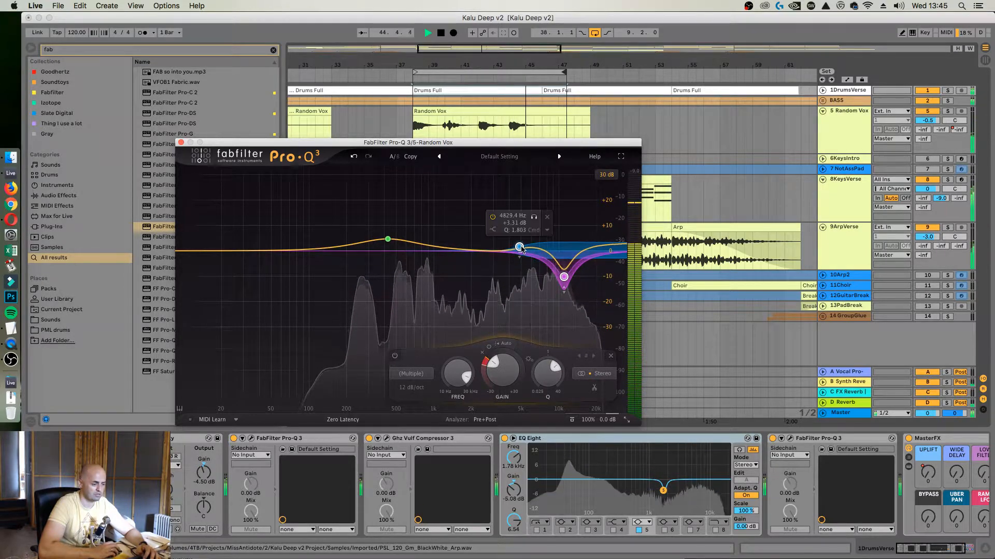
{"action": "left_click_drag", "start_coordinate": [519, 248], "coordinate": [510, 268]}
{"action": "key", "text": "space"}
{"action": "left_click", "coordinate": [181, 142]}
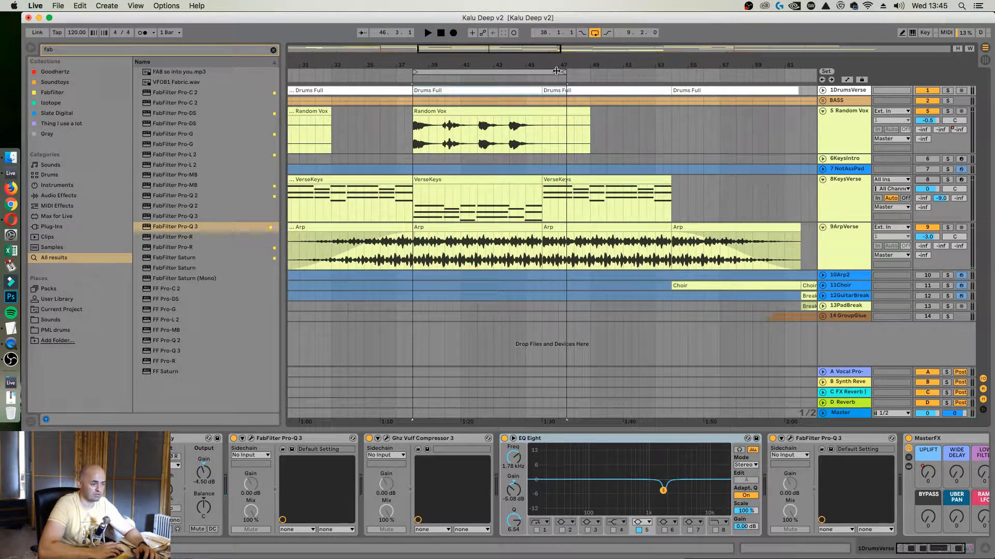
Shorten the loop to a length of 8.0.0 from 38.1.1 and audition the verse
{"action": "left_click_drag", "start_coordinate": [556, 71], "coordinate": [542, 71]}
{"action": "left_click", "coordinate": [564, 138]}
{"action": "key", "text": "space"}
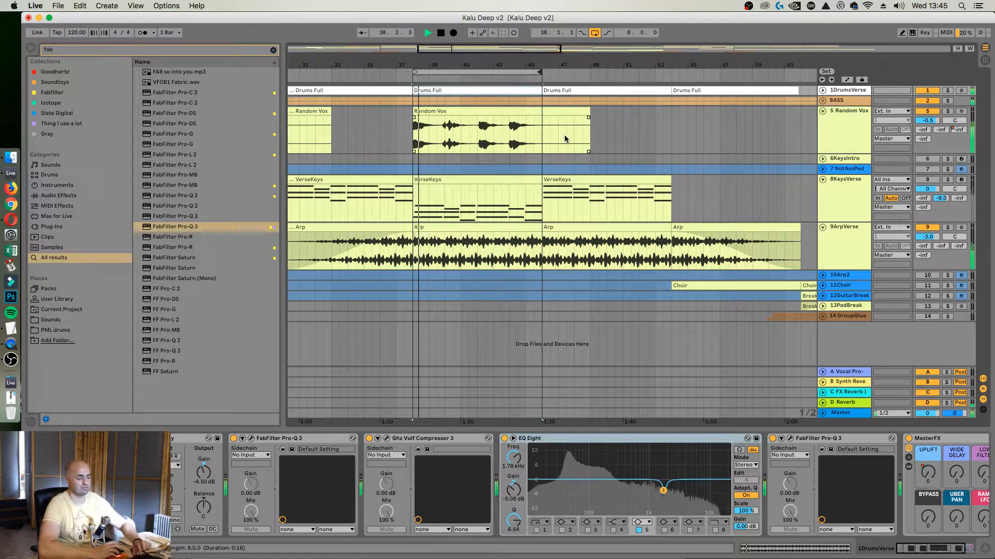
{"action": "left_click", "coordinate": [849, 92]}
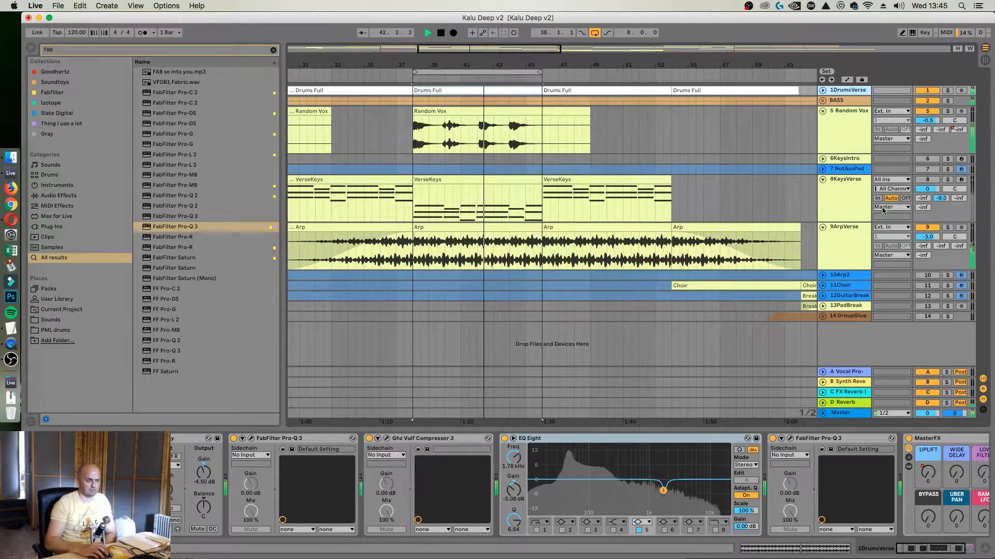
{"action": "key", "text": "space"}
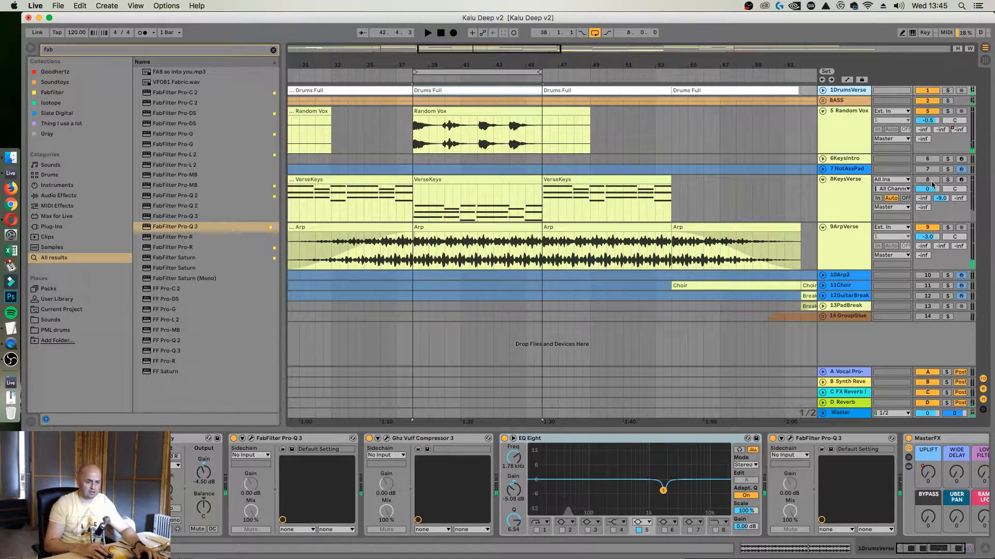
{"action": "key", "text": "space"}
Fold the Random Vox track and deactivate MicroShift on the KeysVerse track
{"action": "left_click", "coordinate": [857, 190]}
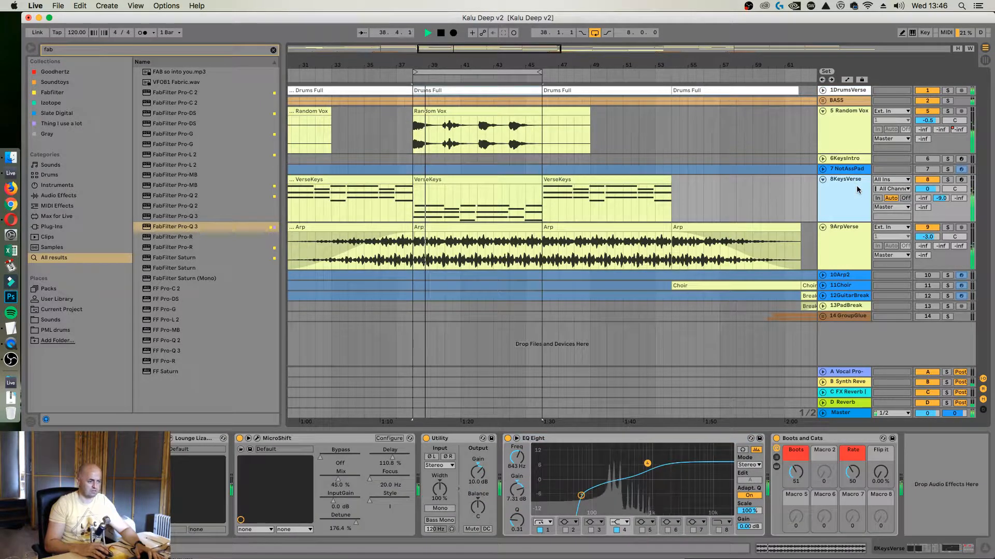
{"action": "left_click", "coordinate": [822, 110]}
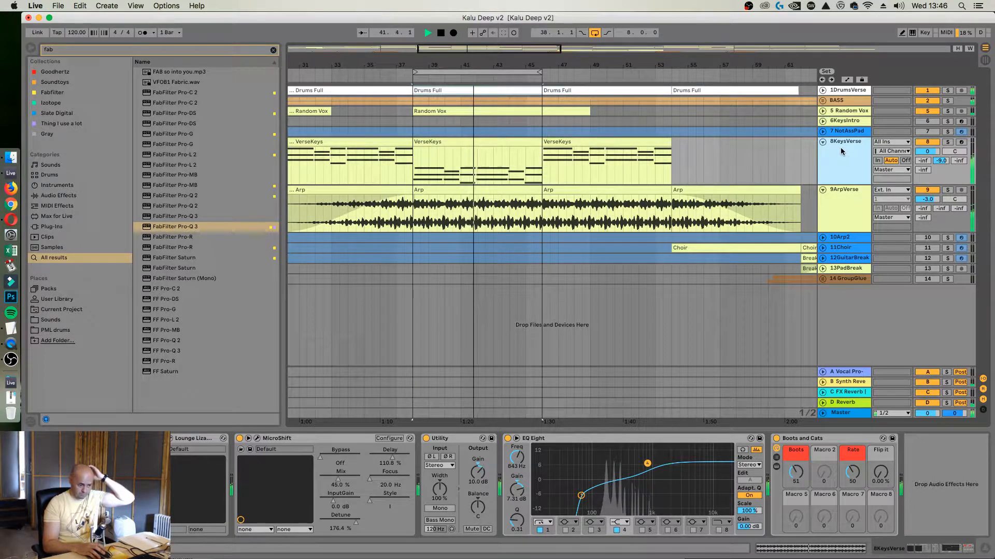
{"action": "left_click", "coordinate": [796, 472]}
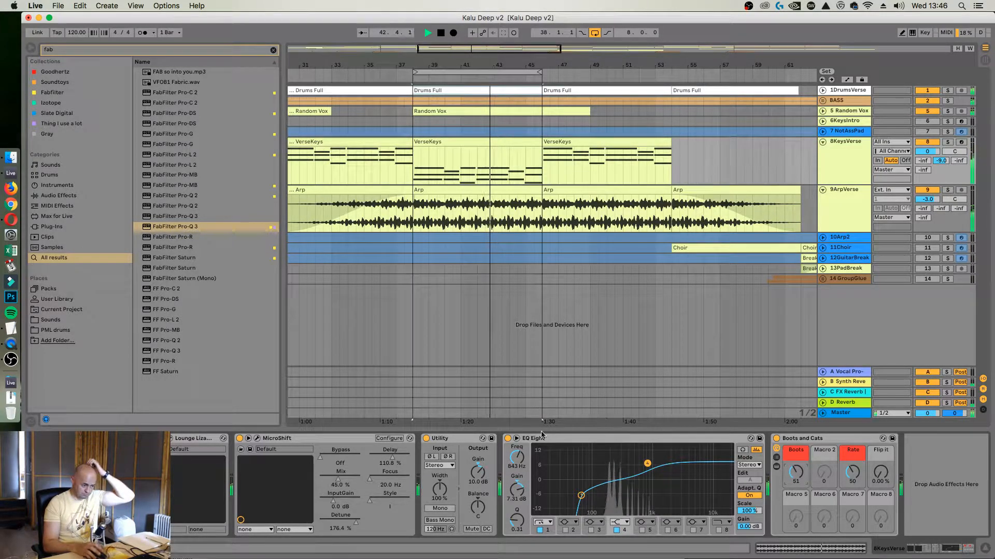
{"action": "left_click", "coordinate": [240, 439]}
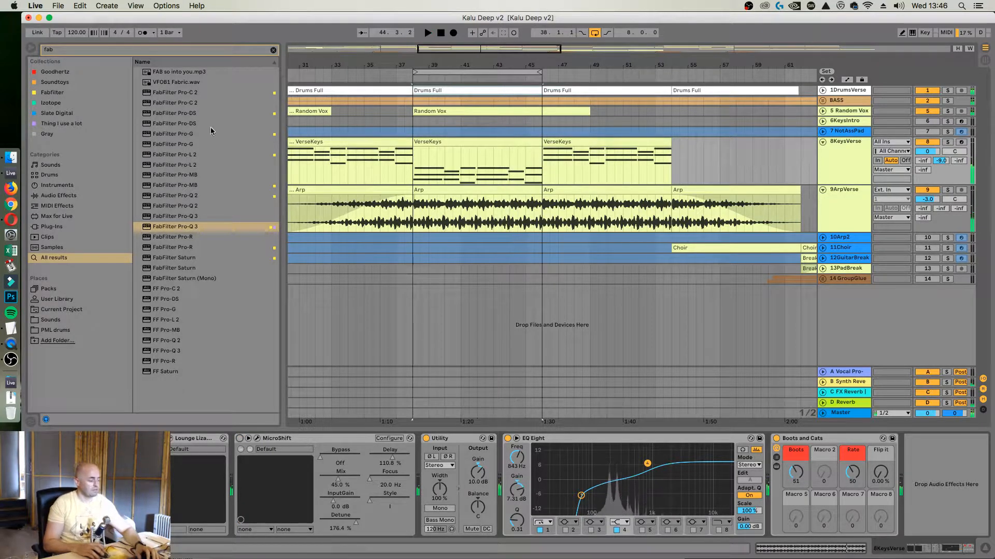
Clear the browser search and insert Soundtoys PanMan before MicroShift on the KeysVerse track
{"action": "left_click", "coordinate": [163, 51]}
{"action": "key", "text": "BackSpace"}
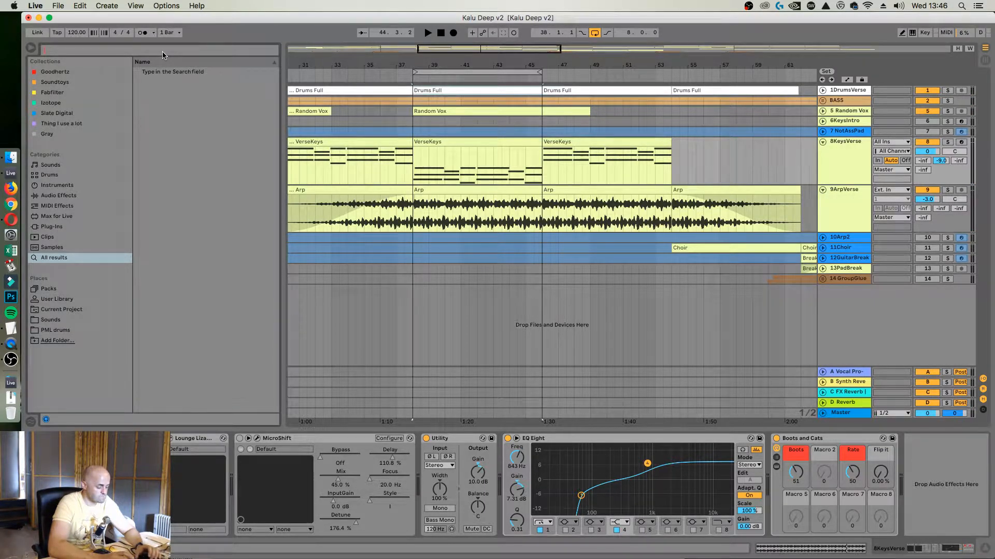
{"action": "left_click", "coordinate": [54, 84]}
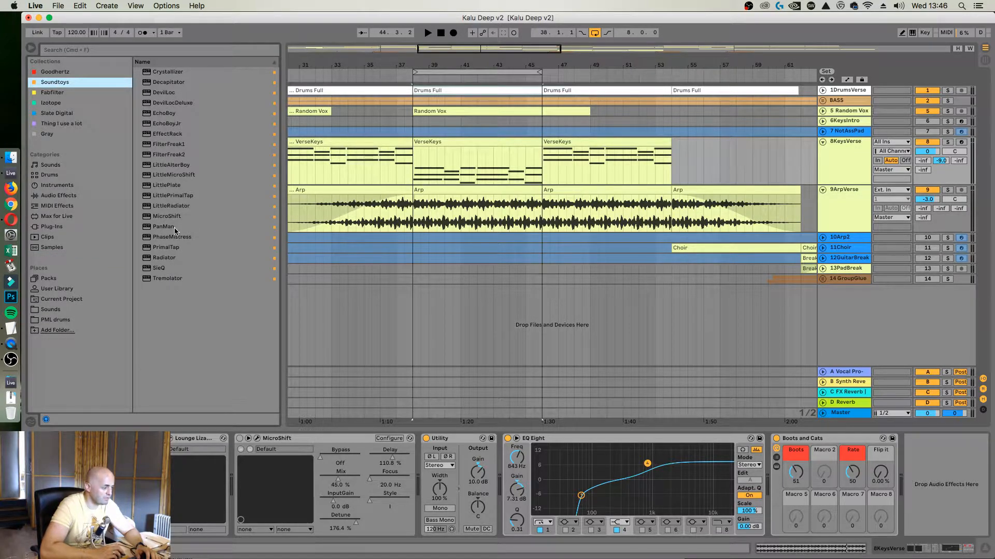
{"action": "left_click_drag", "start_coordinate": [167, 230], "coordinate": [235, 477]}
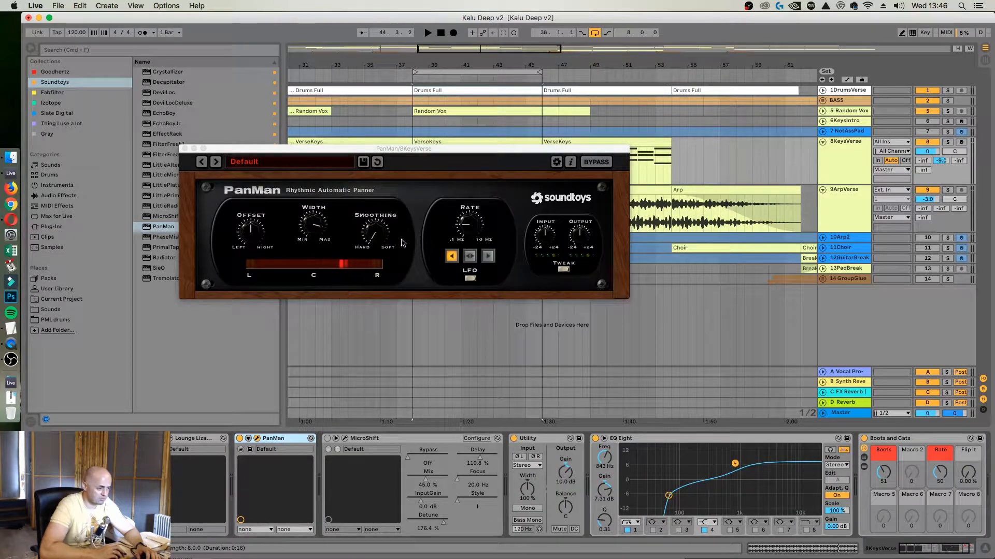
Set PanMan to back-and-forth panning in Rhythm Shape mode, with a narrower width and softer smoothing
{"action": "left_click", "coordinate": [471, 256]}
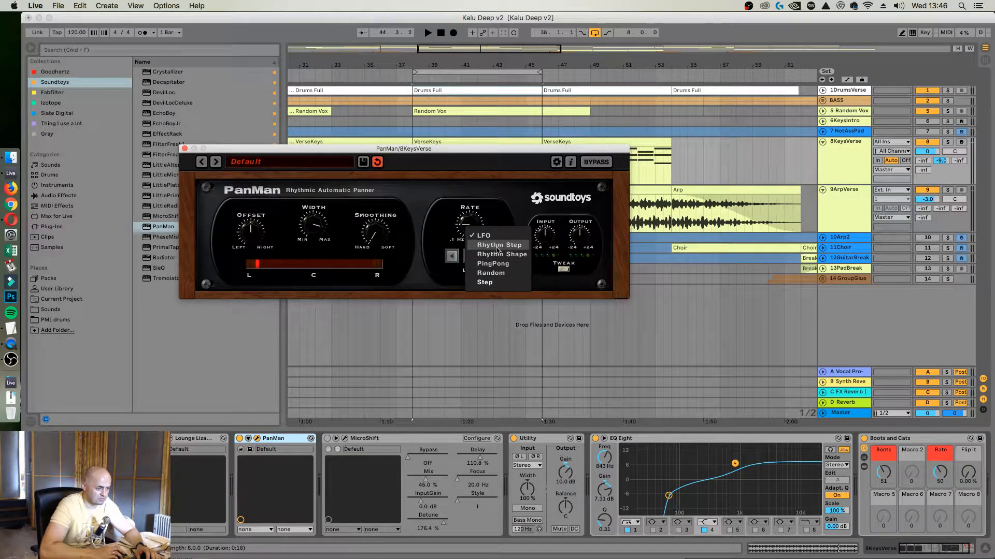
{"action": "left_click", "coordinate": [483, 212]}
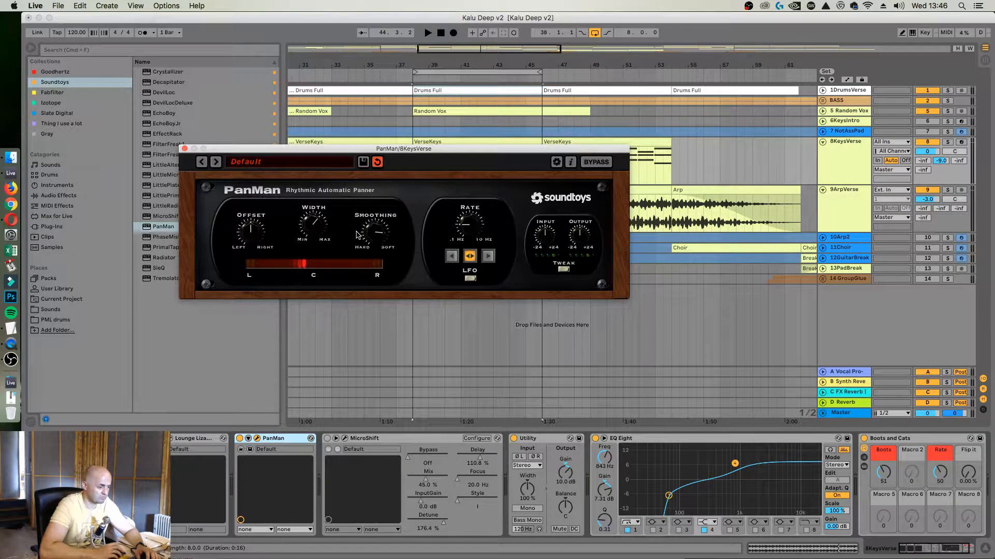
{"action": "left_click", "coordinate": [461, 256]}
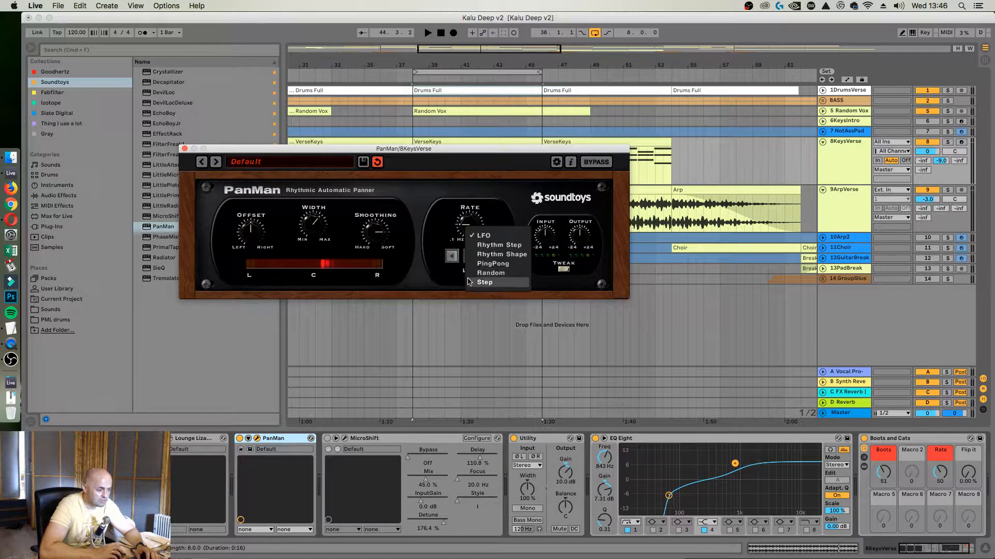
{"action": "left_click", "coordinate": [489, 256]}
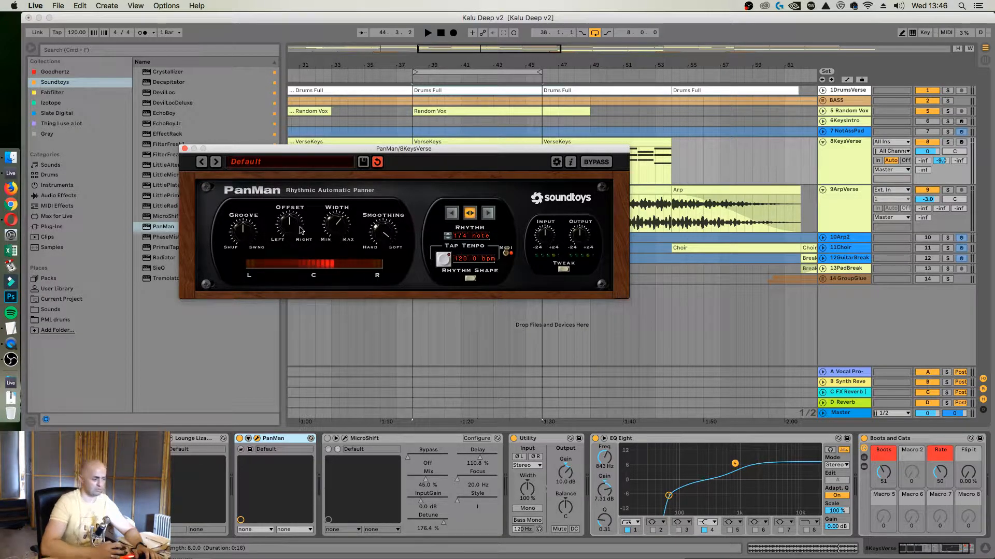
Audition PanMan rhythm values during playback, set the rhythm to 1/4 trip, and close the PanMan window
{"action": "key", "text": "space"}
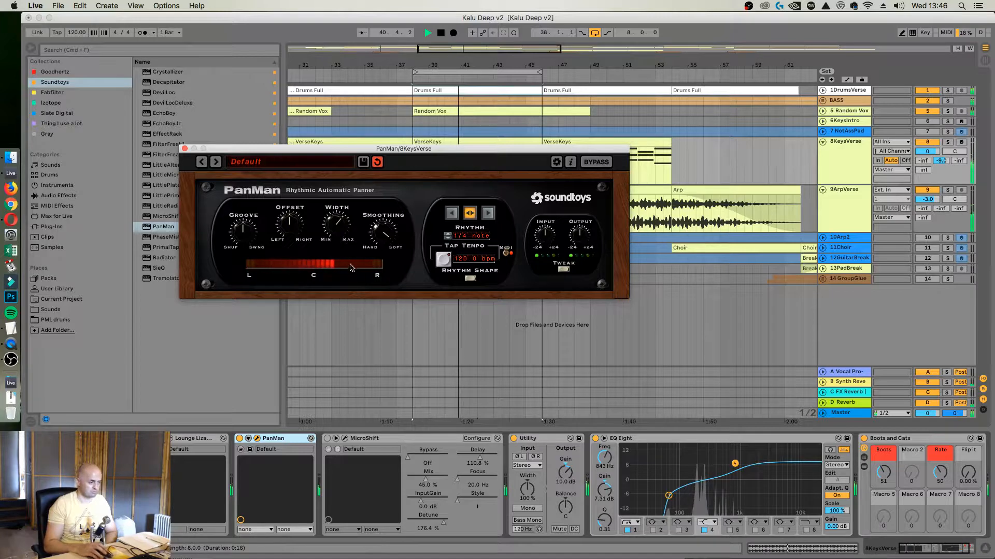
{"action": "left_click", "coordinate": [447, 240]}
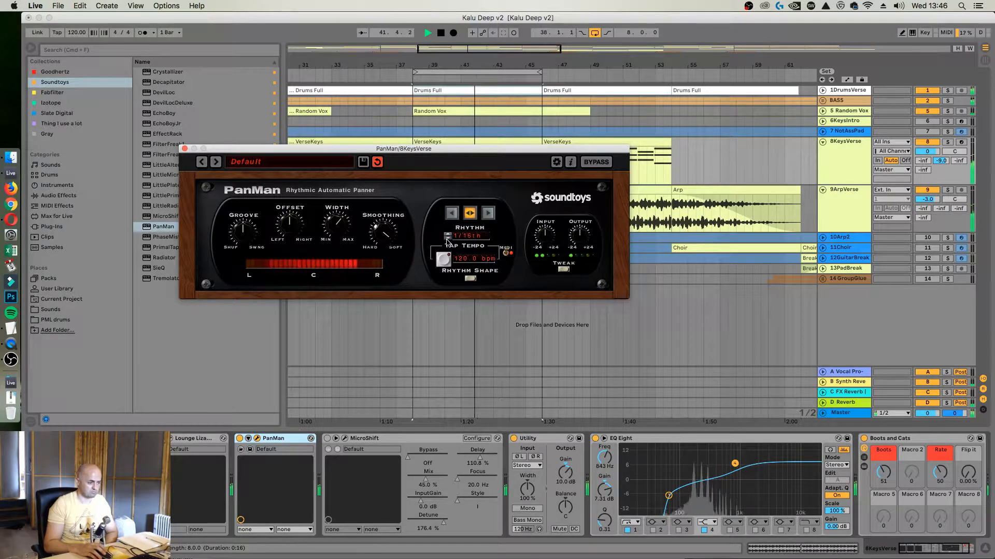
{"action": "left_click", "coordinate": [447, 239]}
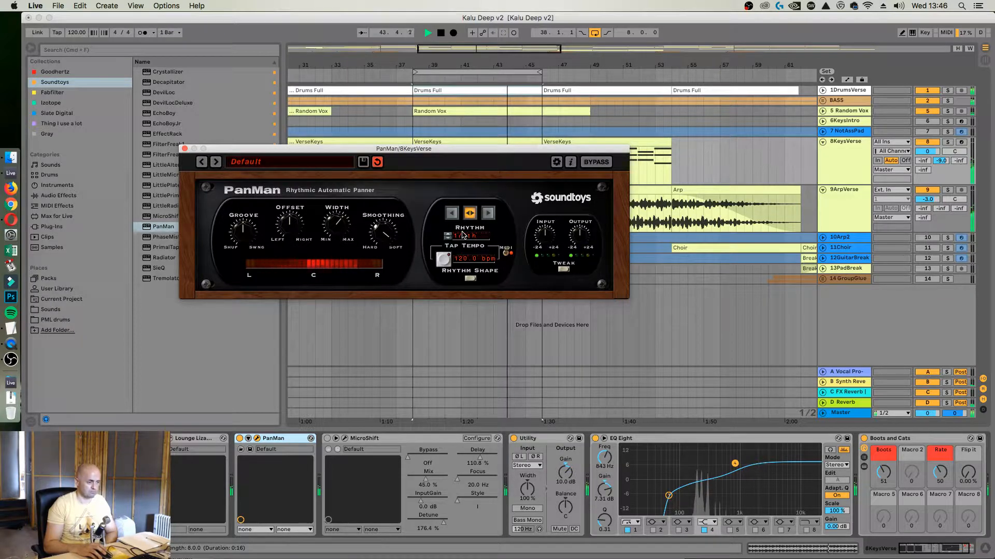
{"action": "left_click", "coordinate": [463, 236]}
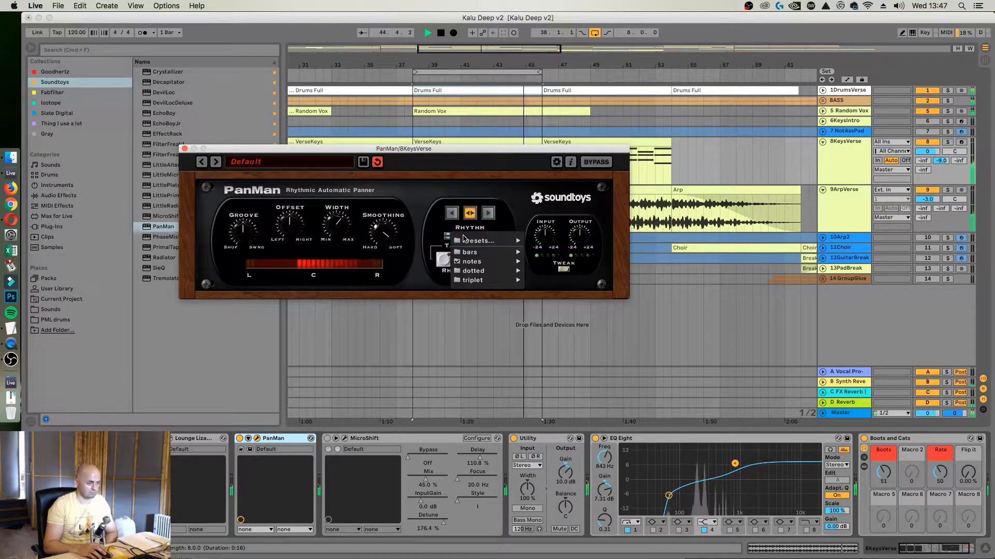
{"action": "mouse_move", "coordinate": [487, 282]}
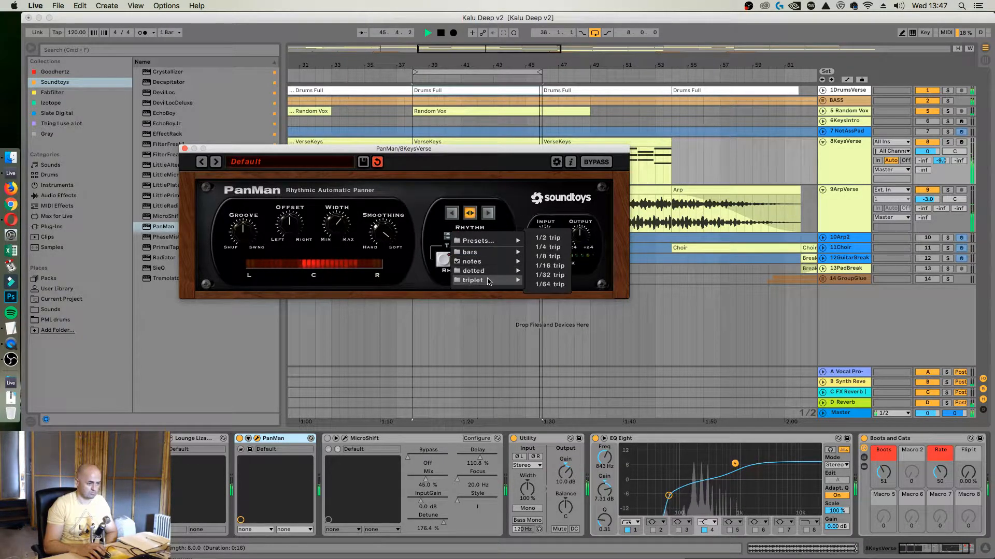
{"action": "left_click", "coordinate": [548, 256]}
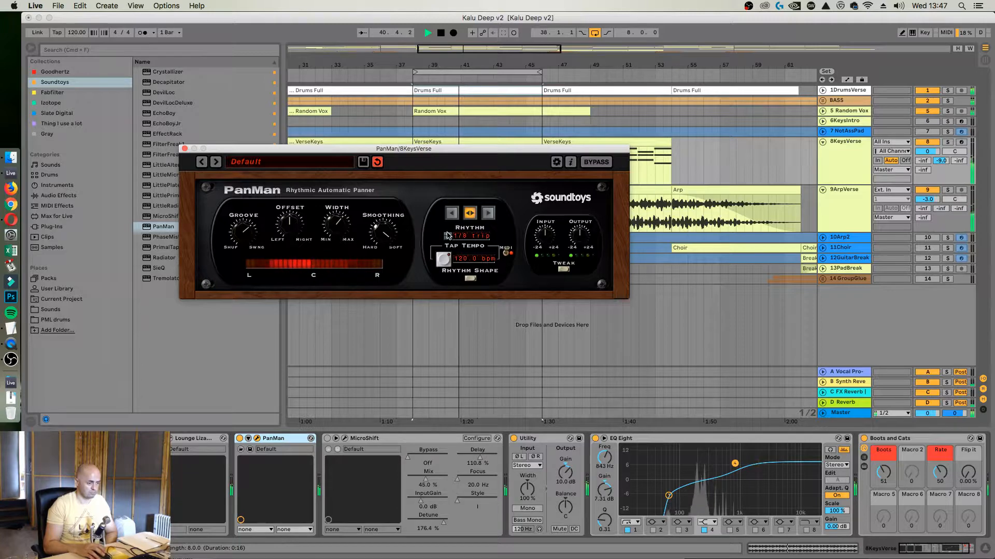
{"action": "left_click", "coordinate": [447, 236]}
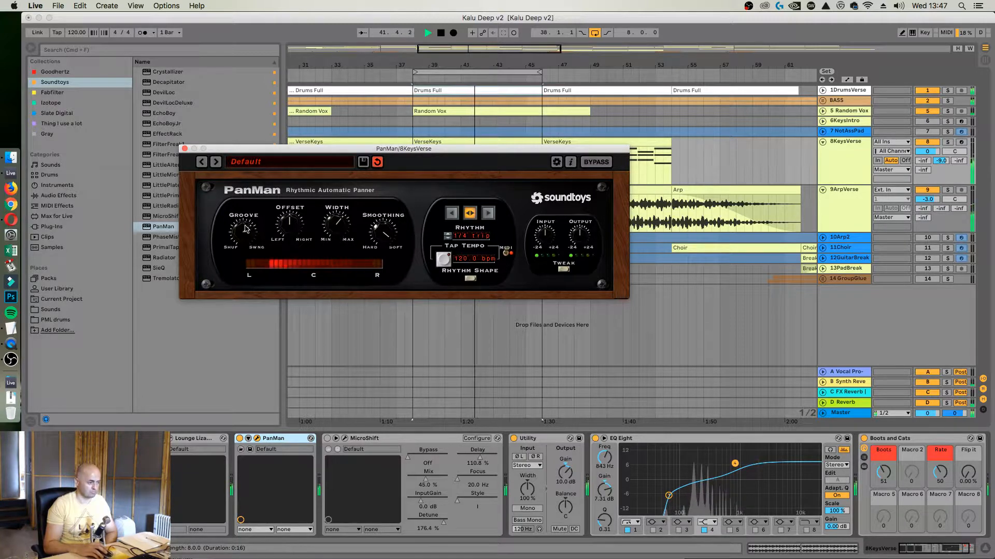
{"action": "left_click", "coordinate": [185, 149]}
Search the browser for "cla 2a" and insert CLA-2A Stereo after Pro-Q 3 on the Random Vox track
{"action": "left_click_drag", "start_coordinate": [639, 66], "coordinate": [550, 44]}
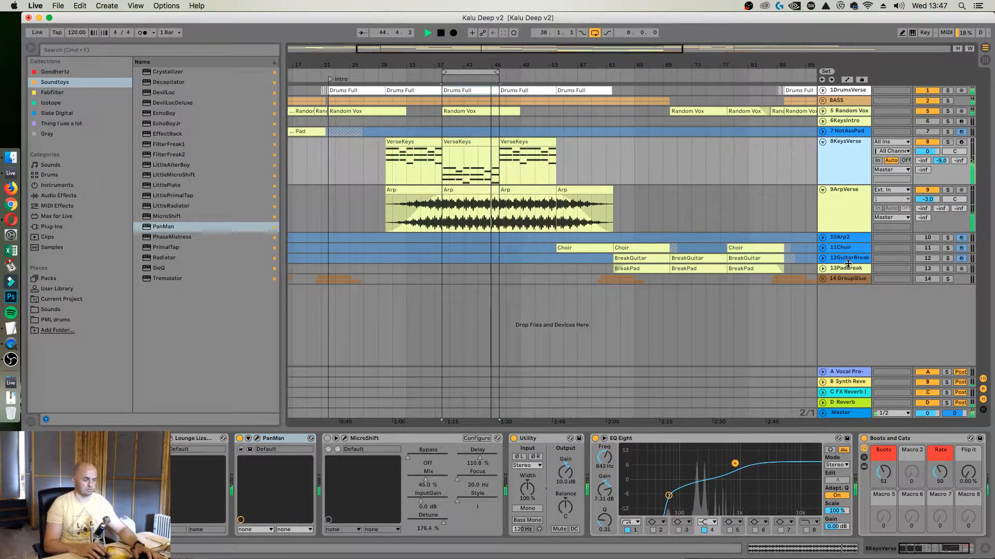
{"action": "left_click", "coordinate": [819, 101]}
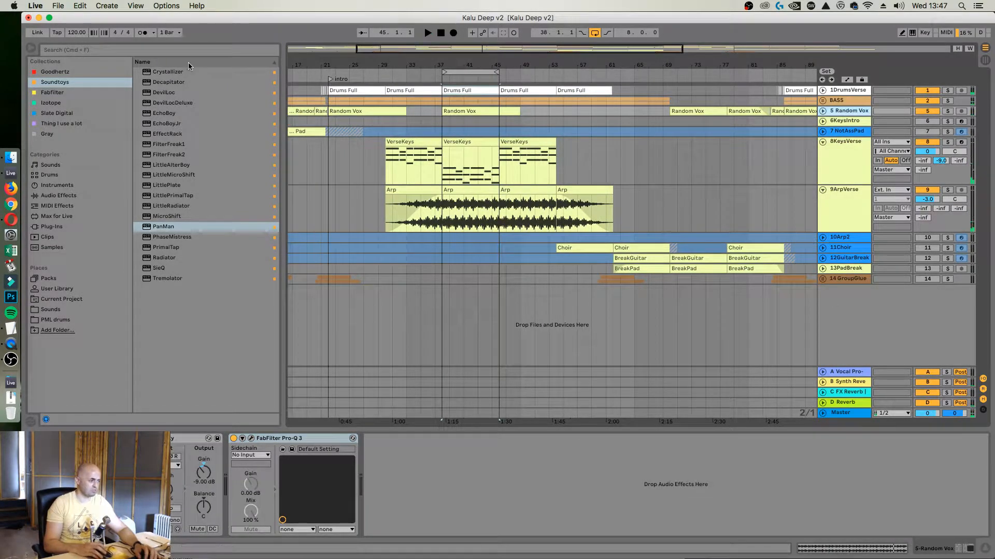
{"action": "left_click", "coordinate": [182, 48]}
{"action": "type", "text": "cla 2"}
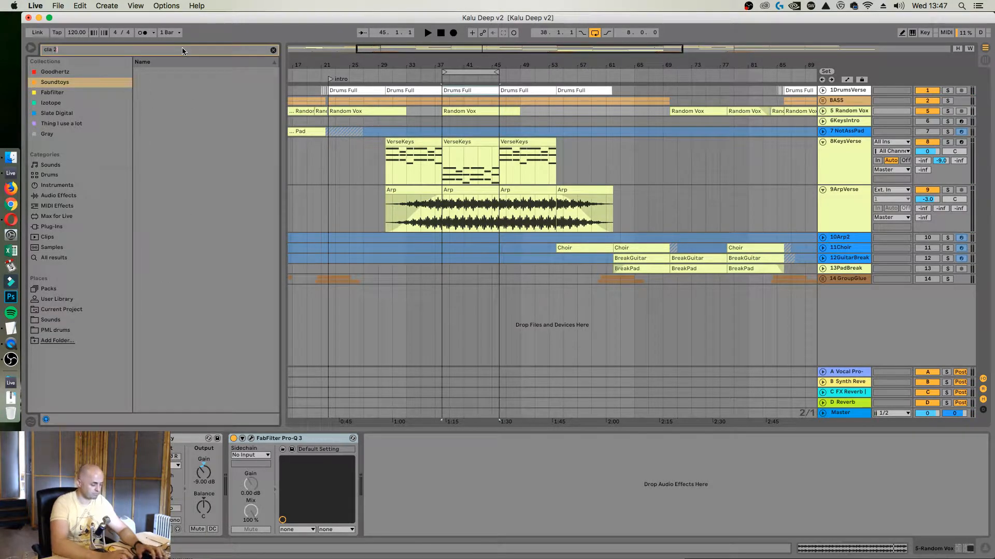
{"action": "type", "text": "a"}
{"action": "left_click", "coordinate": [80, 256]}
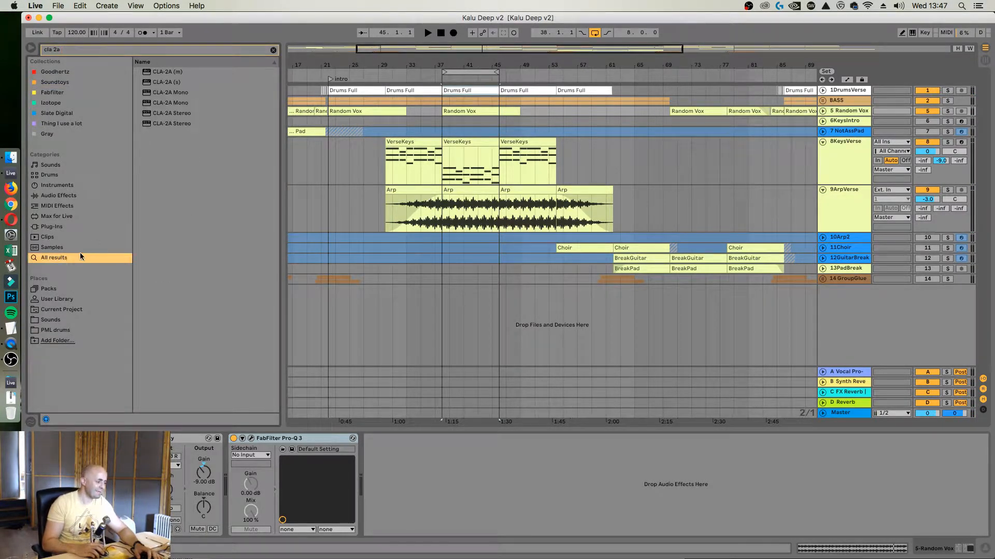
{"action": "left_click_drag", "start_coordinate": [161, 122], "coordinate": [429, 469]}
Balance the CLA-2A gain and peak reduction by ear during playback, setting peak reduction to about 51
{"action": "left_click_drag", "start_coordinate": [428, 521], "coordinate": [428, 518]}
{"action": "key", "text": "space"}
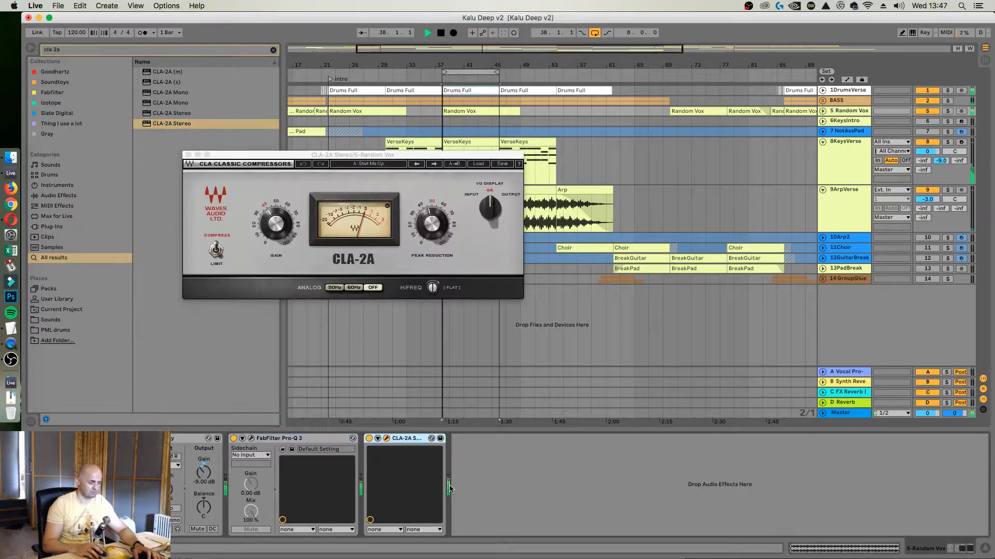
{"action": "left_click_drag", "start_coordinate": [423, 223], "coordinate": [433, 221]}
{"action": "key", "text": "space"}
{"action": "key", "text": "space"}
{"action": "key", "text": "space"}
{"action": "left_click_drag", "start_coordinate": [275, 225], "coordinate": [275, 226]}
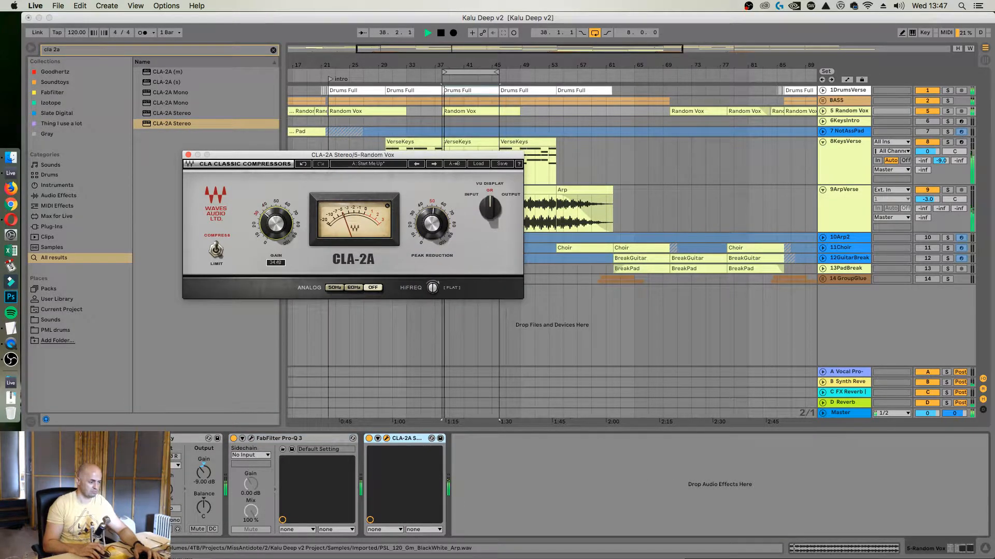
{"action": "key", "text": "space"}
{"action": "key", "text": "space"}
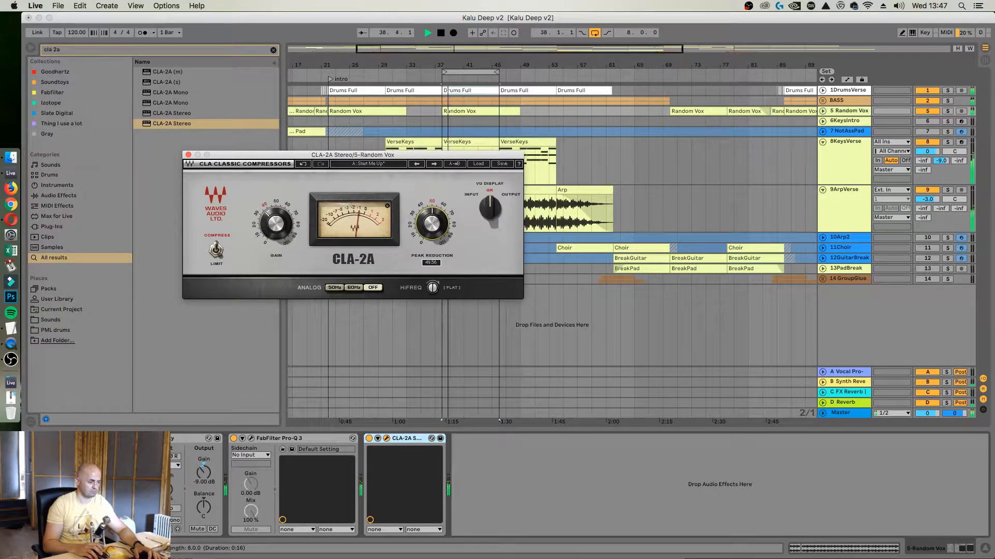
{"action": "left_click_drag", "start_coordinate": [275, 224], "coordinate": [275, 224]}
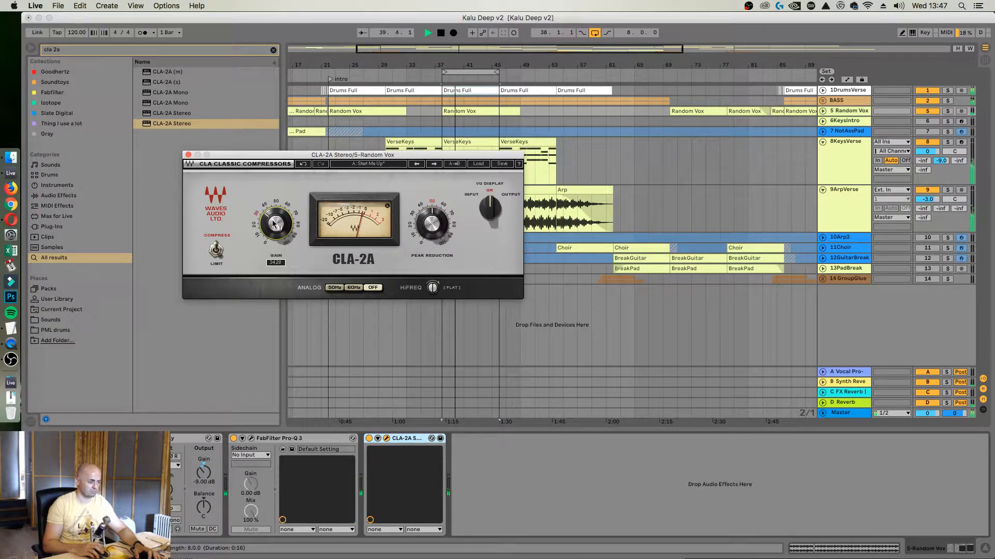
{"action": "left_click_drag", "start_coordinate": [431, 223], "coordinate": [431, 223]}
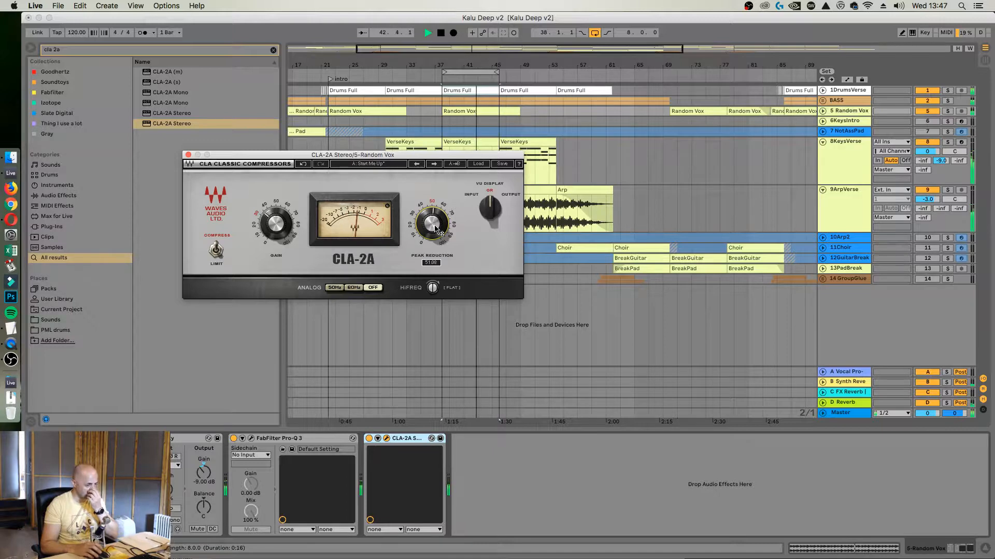
Search the browser for "cla 76" and insert CLA-76 Stereo between Pro-Q 3 and CLA-2A on Random Vox
{"action": "left_click", "coordinate": [153, 50]}
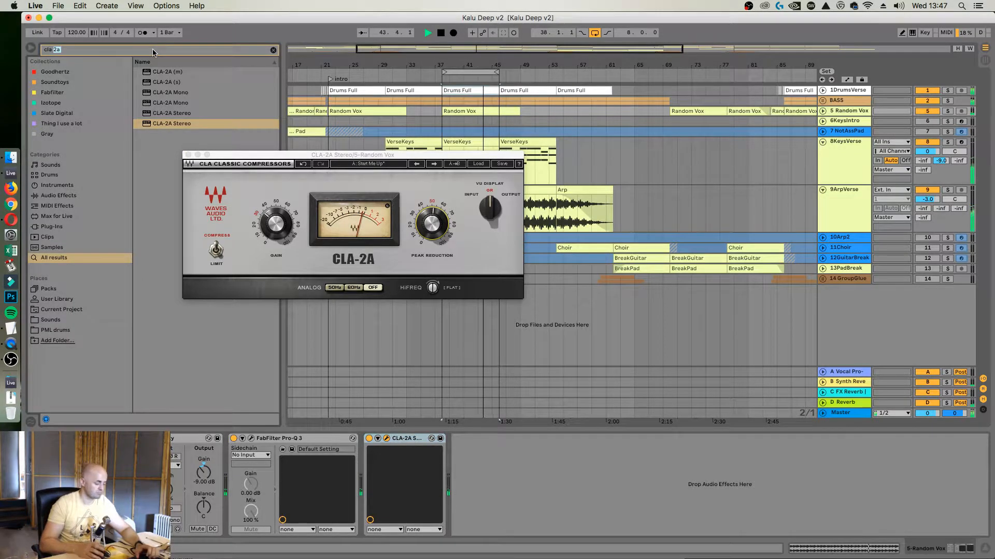
{"action": "key", "text": "BackSpace"}
{"action": "key", "text": "BackSpace"}
{"action": "type", "text": "76"}
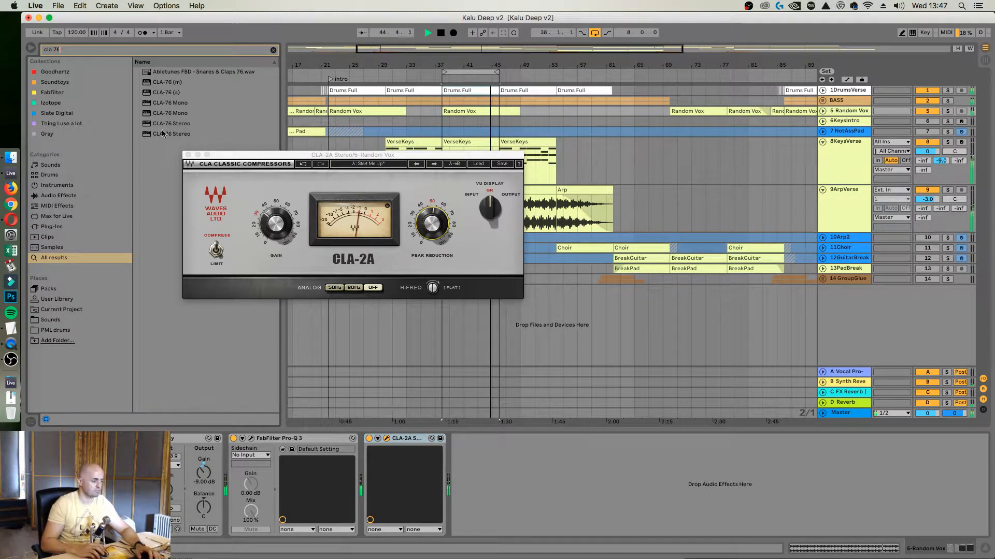
{"action": "left_click_drag", "start_coordinate": [171, 134], "coordinate": [355, 465]}
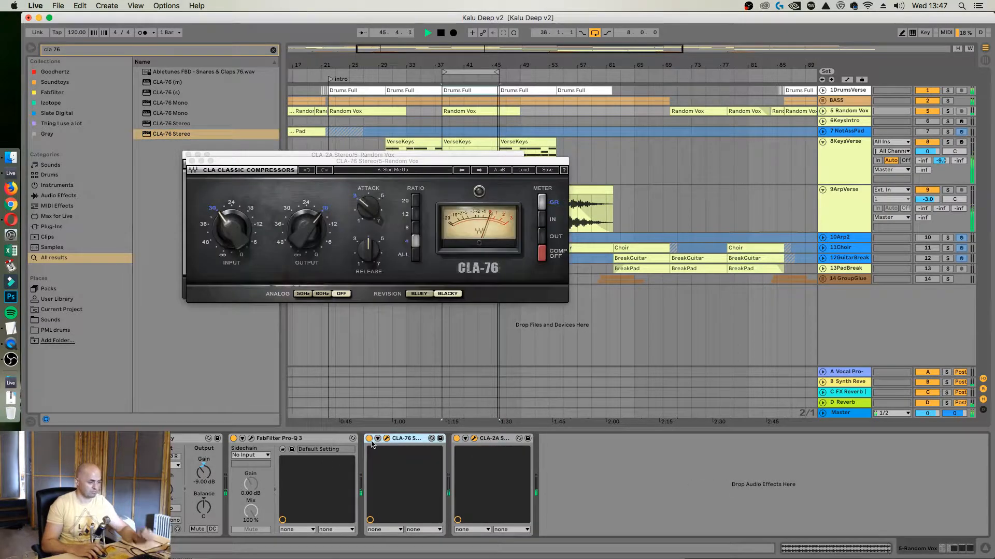
Set the CLA-76 to the Bluey revision, adjust its attack, release and output, and close both compressor windows
{"action": "left_click", "coordinate": [418, 294]}
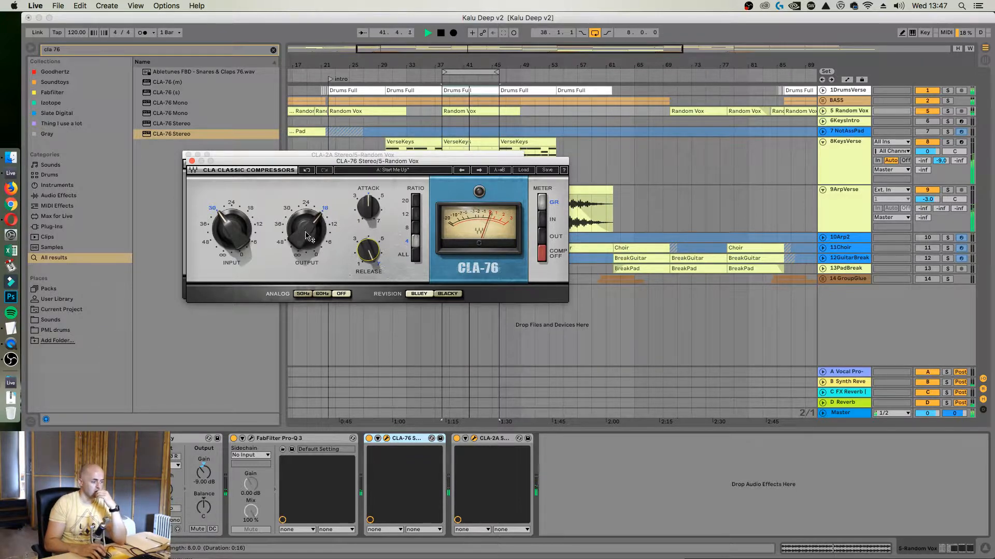
{"action": "mouse_move", "coordinate": [305, 233]}
{"action": "left_mouse_down"}
{"action": "mouse_move", "coordinate": [290, 230]}
{"action": "mouse_move", "coordinate": [300, 230]}
{"action": "left_mouse_up"}
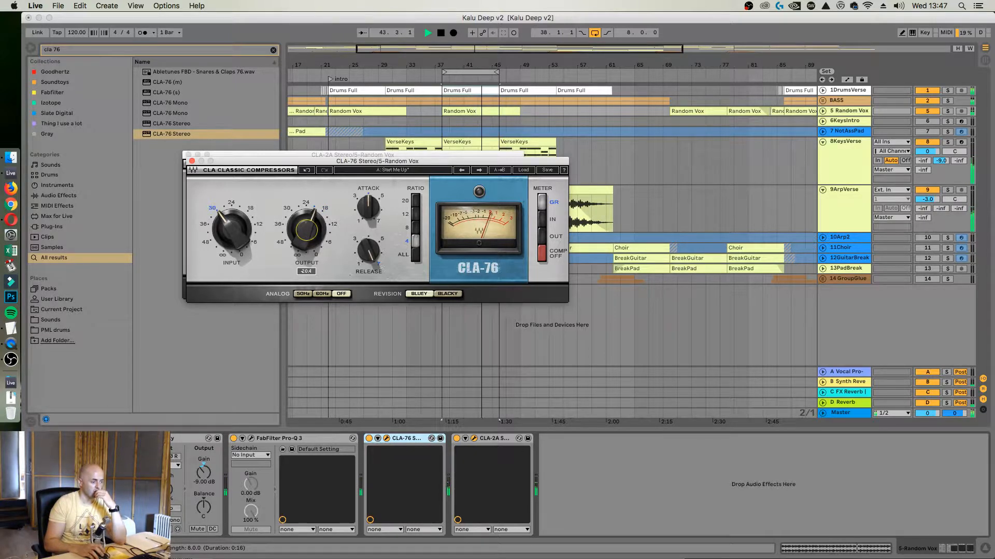
{"action": "left_click", "coordinate": [191, 162]}
{"action": "left_click", "coordinate": [188, 155]}
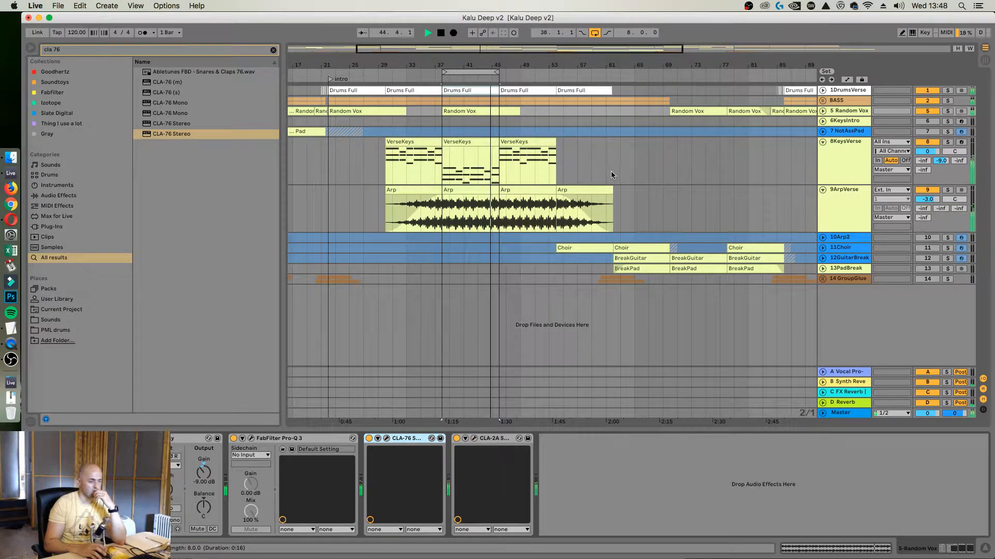
Unfold the Random Vox track, stop playback, and open the Random Vox clip beginning at bar 38 for sample editing
{"action": "left_click", "coordinate": [823, 110]}
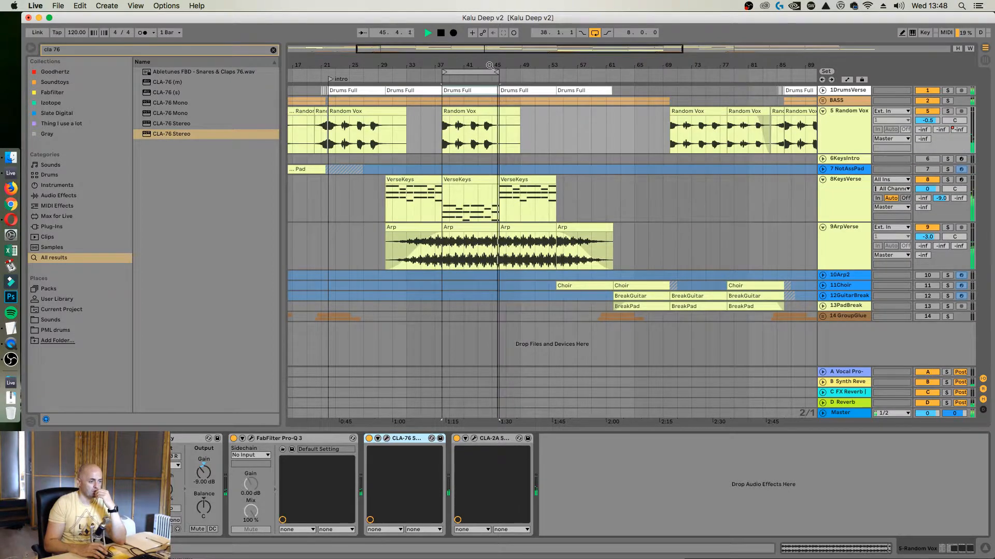
{"action": "mouse_move", "coordinate": [490, 65]}
{"action": "left_mouse_down"}
{"action": "mouse_move", "coordinate": [490, 88]}
{"action": "mouse_move", "coordinate": [523, 63]}
{"action": "mouse_move", "coordinate": [510, 88]}
{"action": "mouse_move", "coordinate": [512, 146]}
{"action": "left_mouse_up"}
{"action": "left_click", "coordinate": [506, 141]}
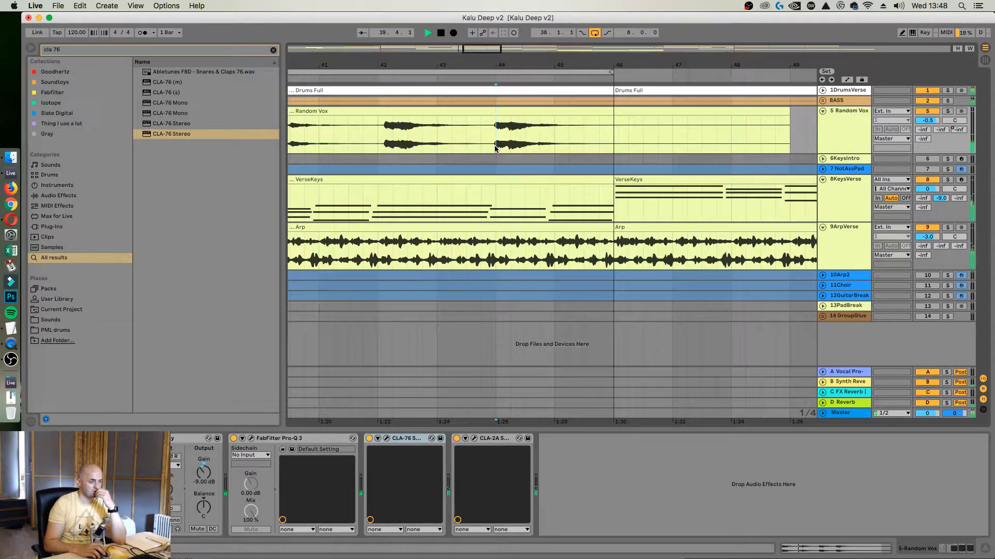
{"action": "key", "text": "space"}
{"action": "double_click", "coordinate": [508, 111]}
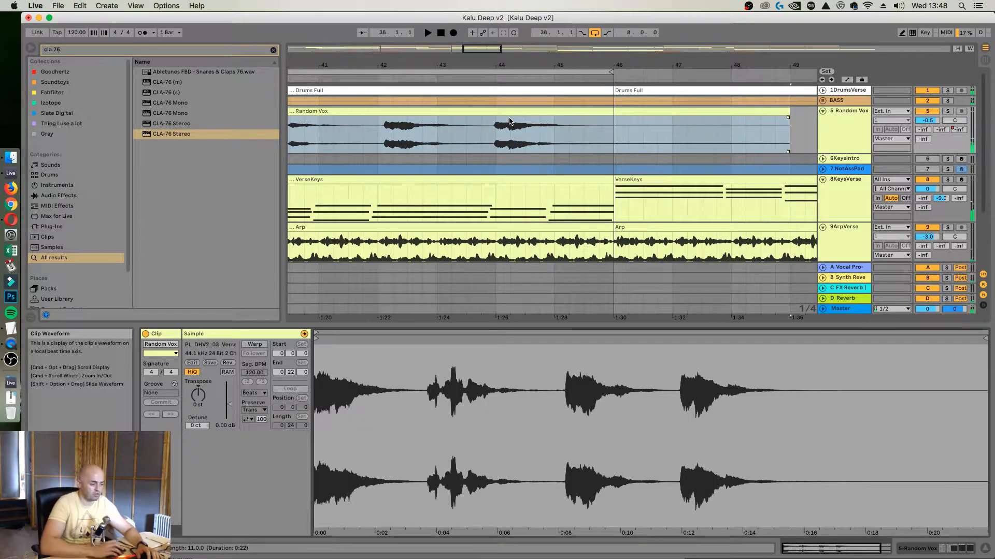
Enable warping on the Random Vox clip, then add warp markers at the vocal hit near bar 5 and at about 6.4
{"action": "left_click", "coordinate": [254, 344]}
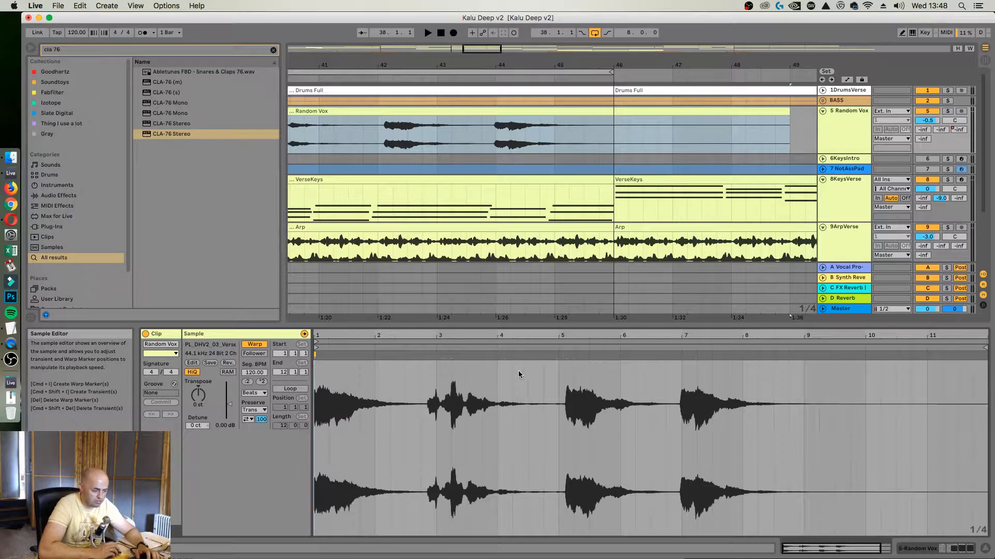
{"action": "key", "text": "space"}
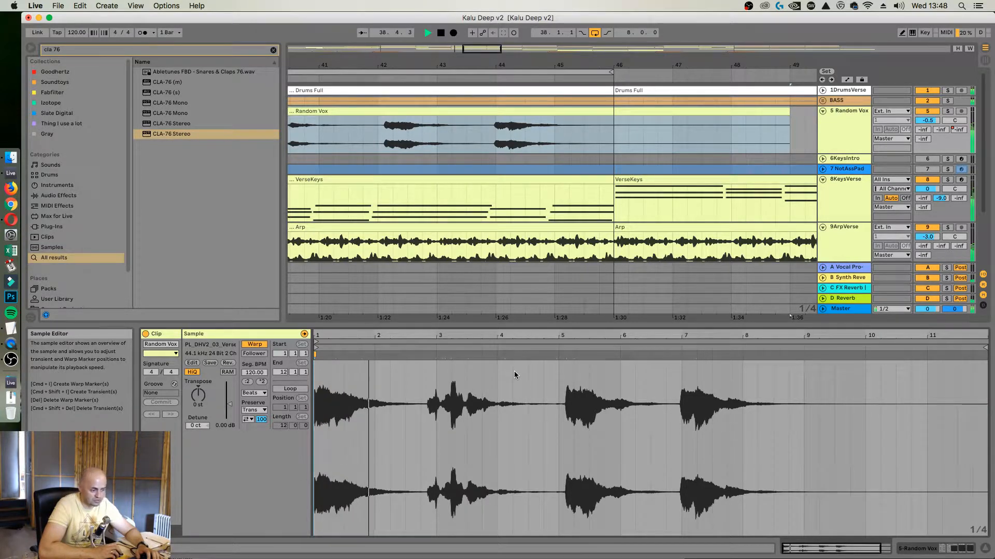
{"action": "left_click_drag", "start_coordinate": [681, 336], "coordinate": [680, 356]}
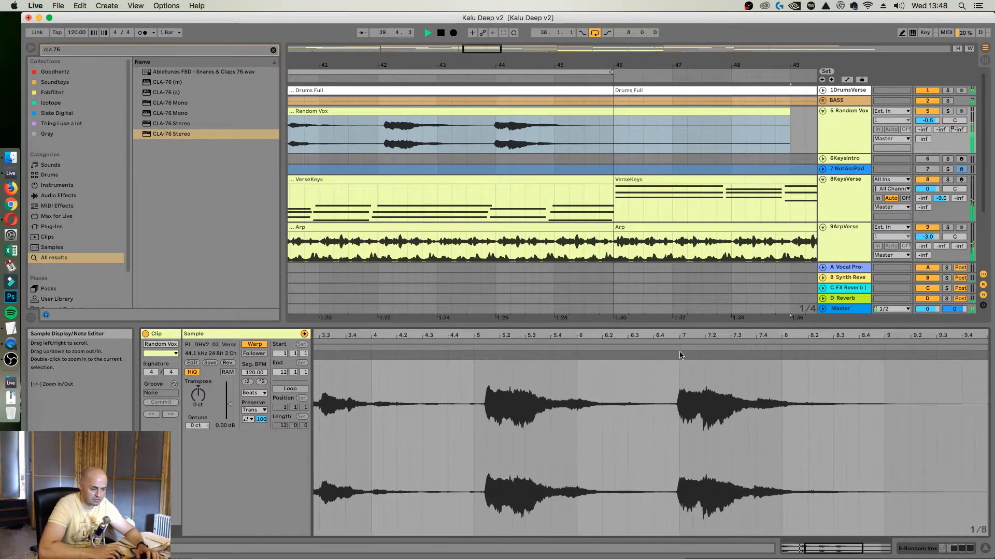
{"action": "double_click", "coordinate": [486, 354]}
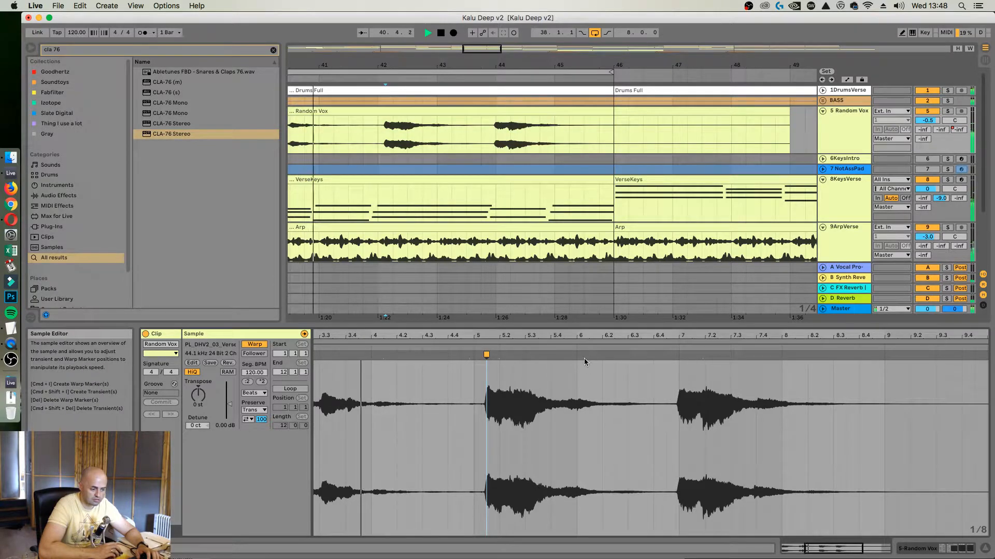
{"action": "double_click", "coordinate": [652, 354]}
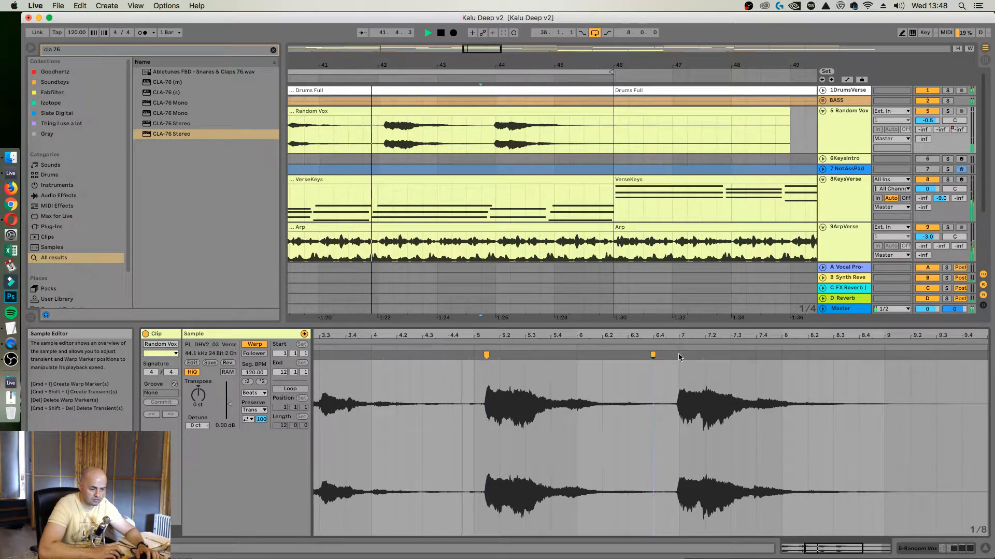
Add a warp marker at the onset of the last vocal hit and align it exactly to bar 7
{"action": "left_click_drag", "start_coordinate": [680, 335], "coordinate": [672, 356]}
{"action": "double_click", "coordinate": [667, 357]}
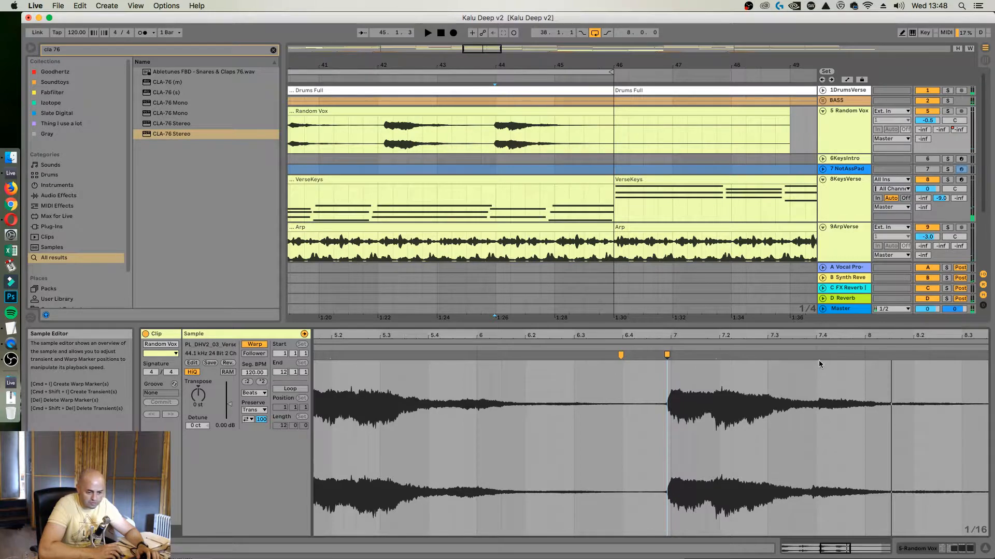
{"action": "scroll", "coordinate": [661, 358], "scroll_direction": "up", "scroll_amount": 2}
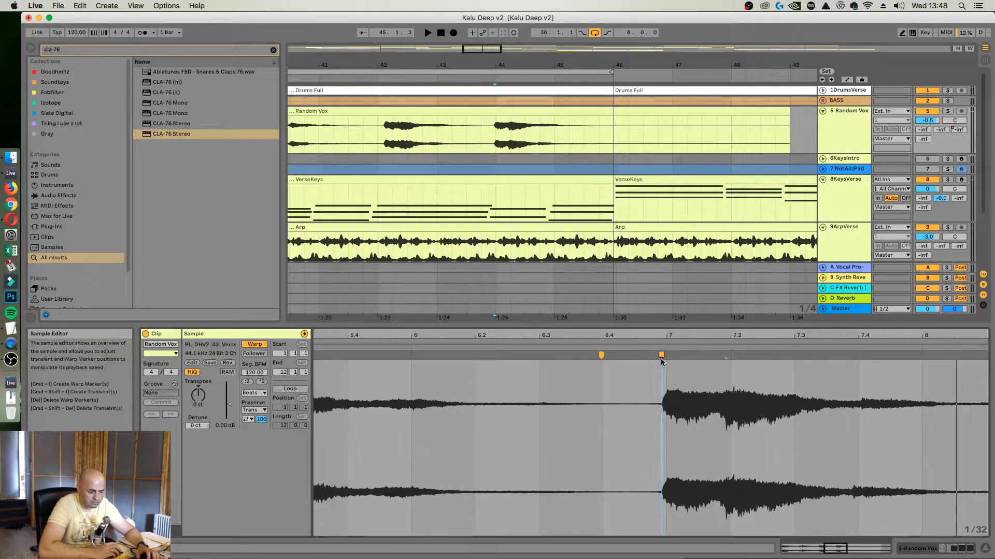
{"action": "left_click_drag", "start_coordinate": [662, 355], "coordinate": [666, 355]}
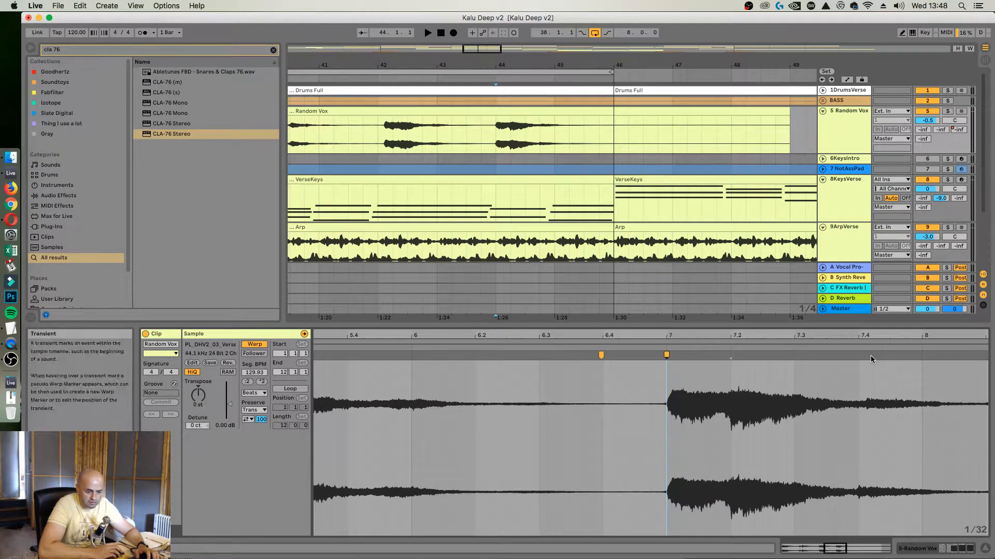
Play back the warped Random Vox clip and examine the timing of its last two vocal hits
{"action": "key", "text": "space"}
{"action": "left_click", "coordinate": [393, 146]}
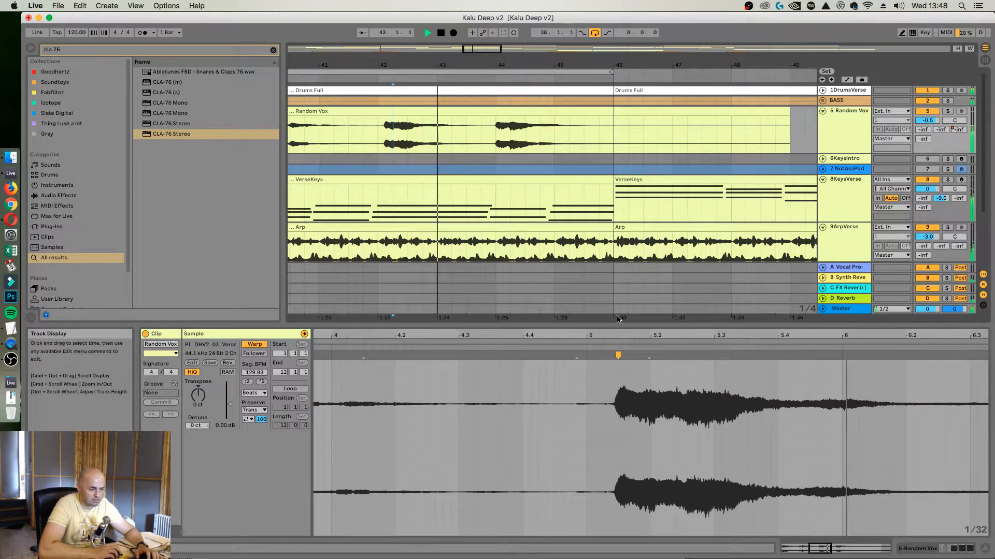
{"action": "left_click_drag", "start_coordinate": [622, 336], "coordinate": [411, 296]}
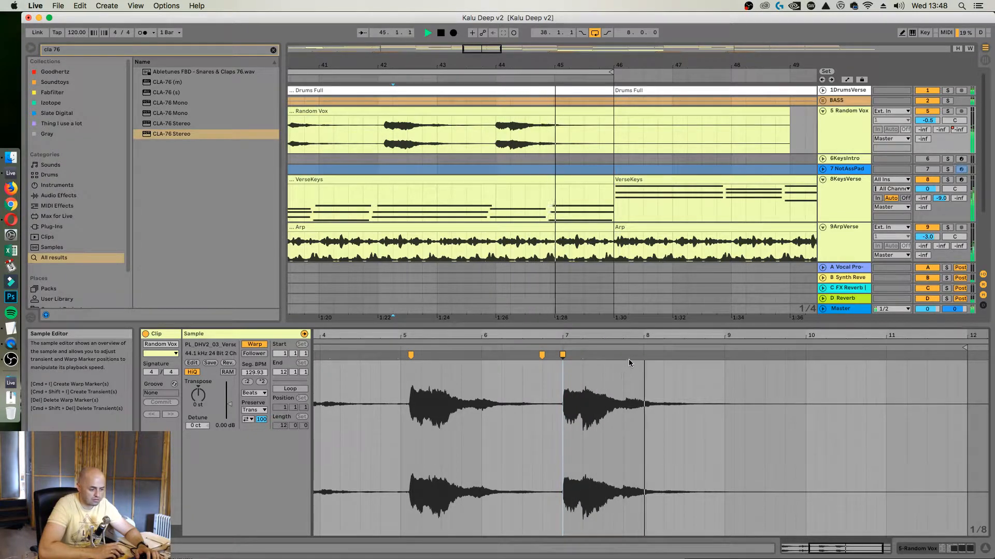
{"action": "left_click_drag", "start_coordinate": [636, 336], "coordinate": [612, 368]}
{"action": "key", "text": "space"}
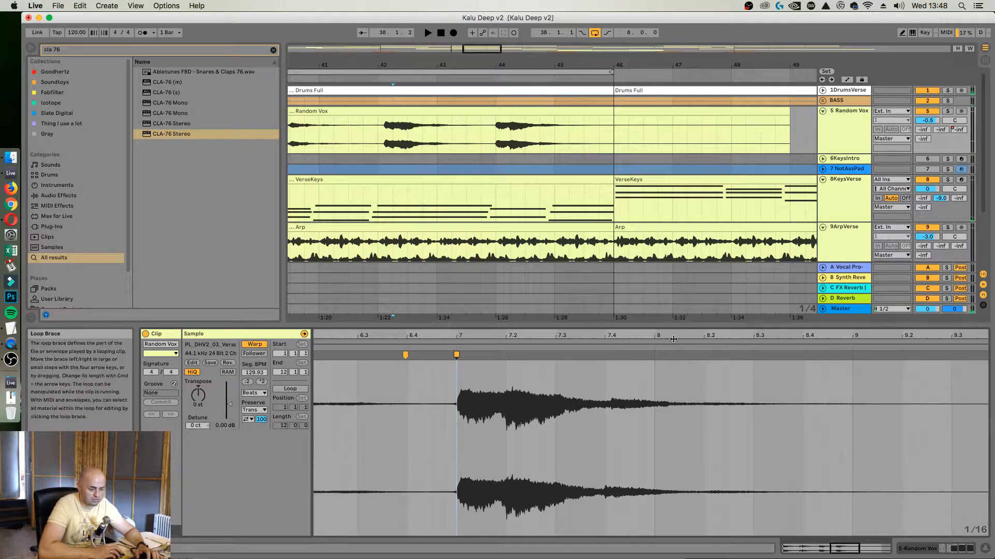
{"action": "left_click_drag", "start_coordinate": [672, 339], "coordinate": [673, 290]}
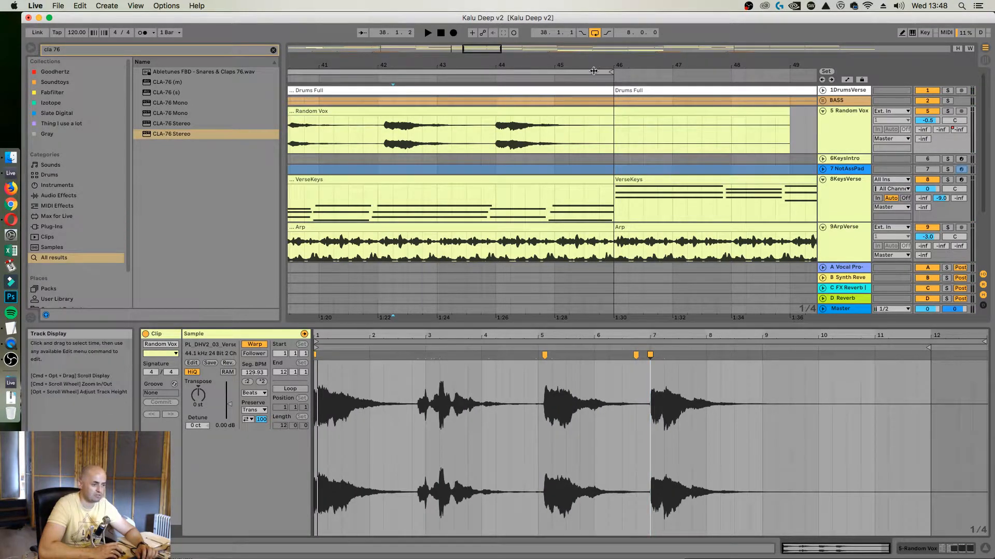
Fold the Random Vox track and select the Master track to show its device chain
{"action": "left_click_drag", "start_coordinate": [598, 65], "coordinate": [598, 31]}
{"action": "left_click", "coordinate": [822, 111]}
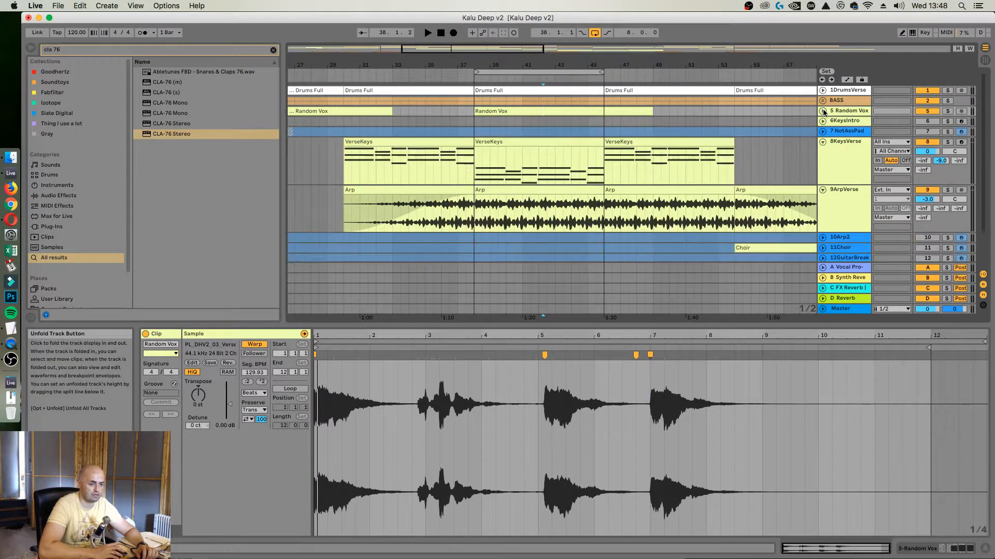
{"action": "left_click", "coordinate": [852, 167]}
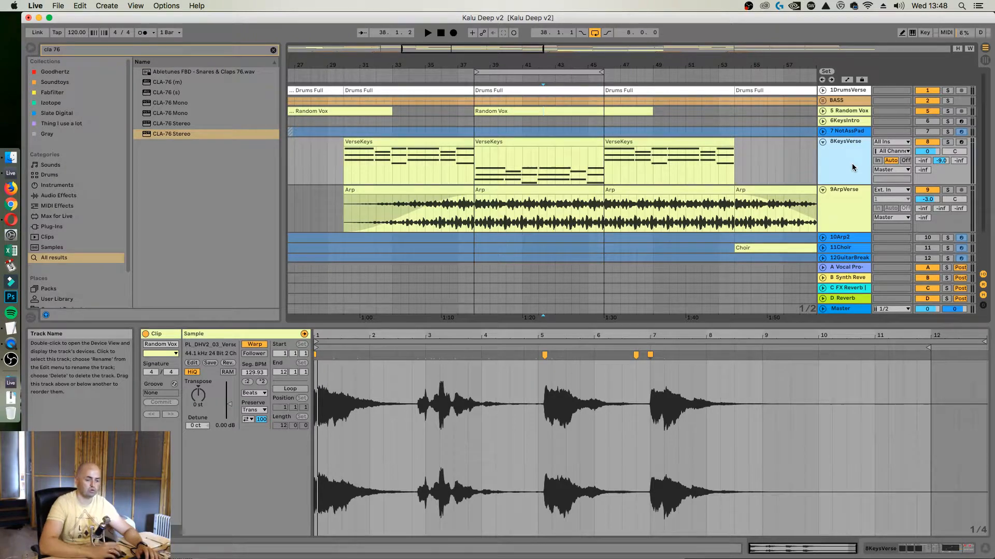
{"action": "left_click", "coordinate": [843, 308]}
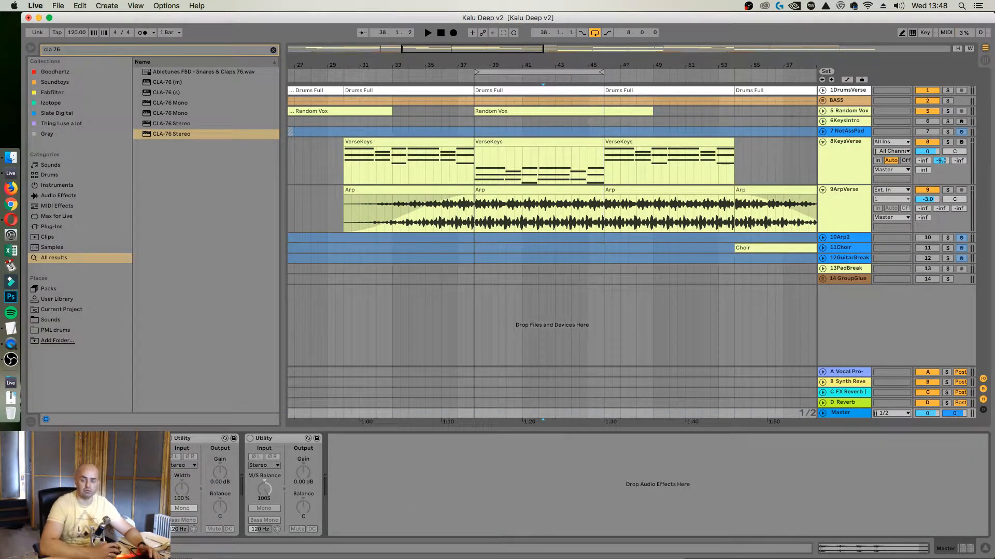
Search the browser for "tape" and "kramer" plug-ins, clearing the search each time
{"action": "left_click", "coordinate": [273, 50]}
{"action": "left_click", "coordinate": [247, 52]}
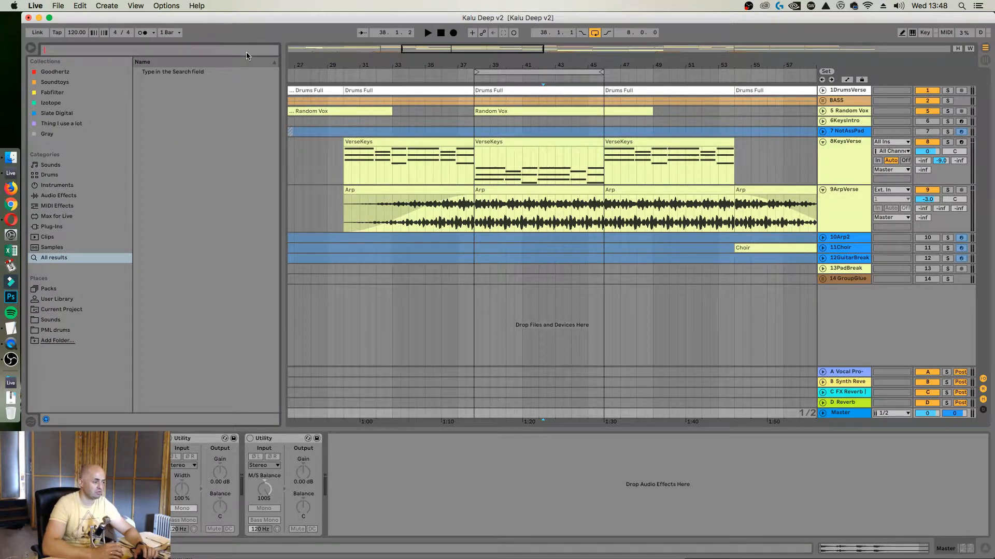
{"action": "type", "text": "tape"}
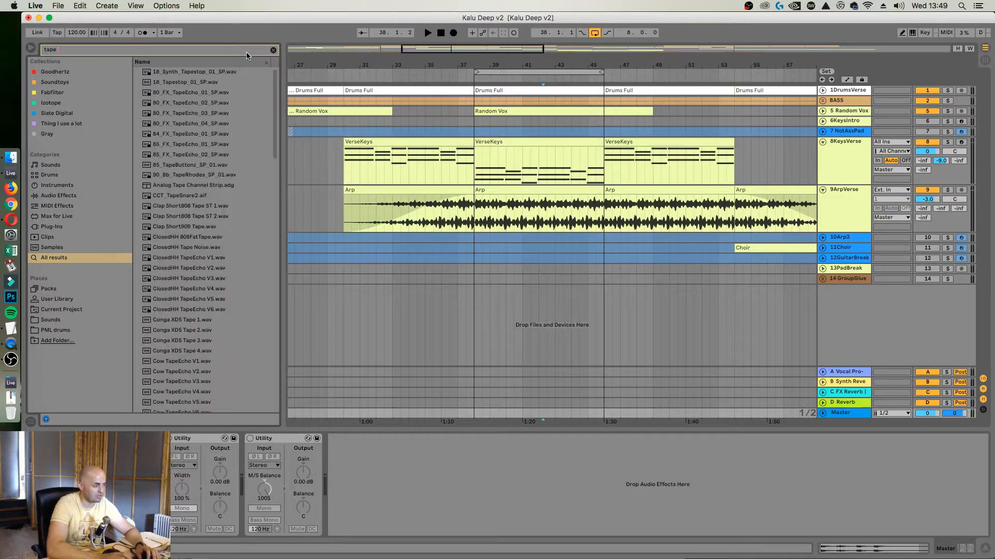
{"action": "key", "text": "BackSpace"}
{"action": "key", "text": "BackSpace"}
{"action": "key", "text": "BackSpace"}
{"action": "key", "text": "BackSpace"}
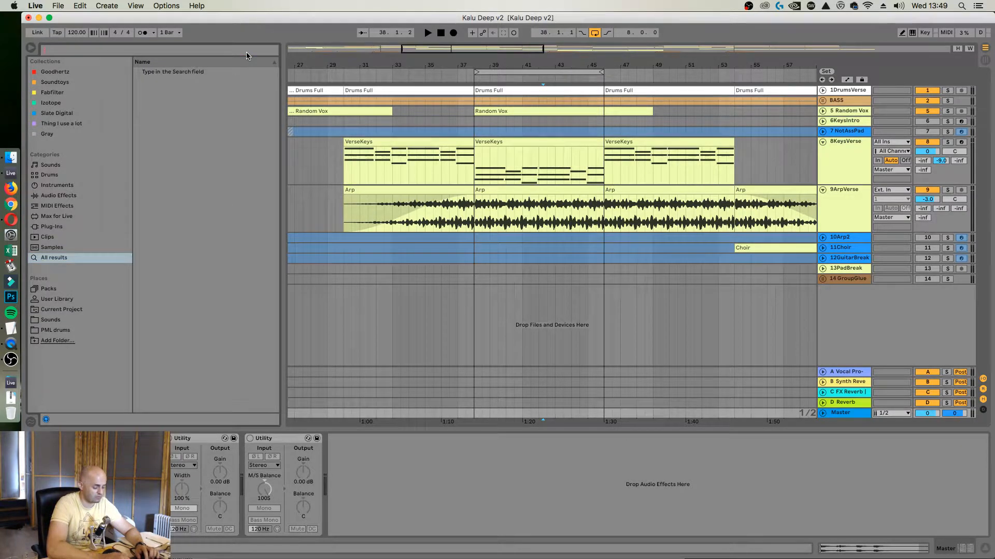
{"action": "type", "text": "kramer"}
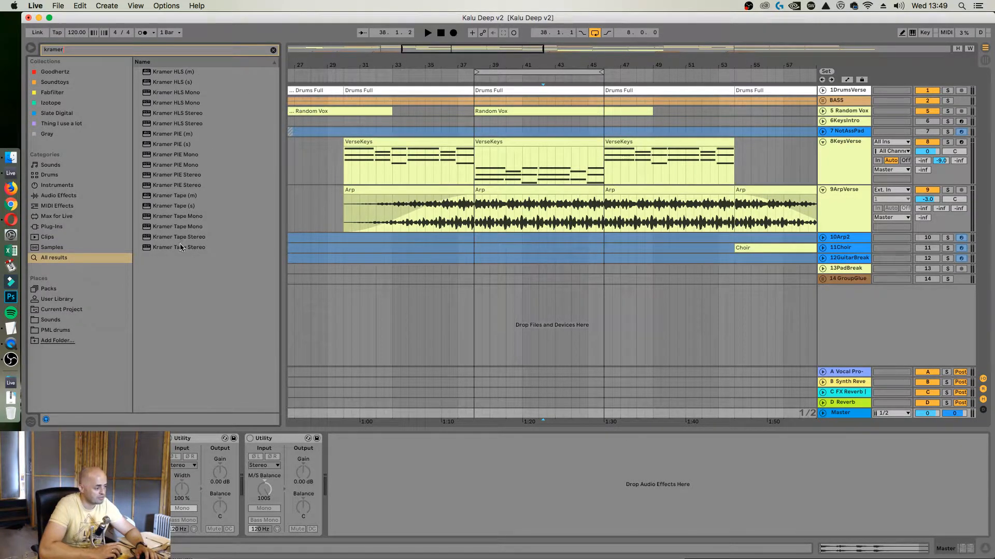
{"action": "left_click", "coordinate": [273, 50]}
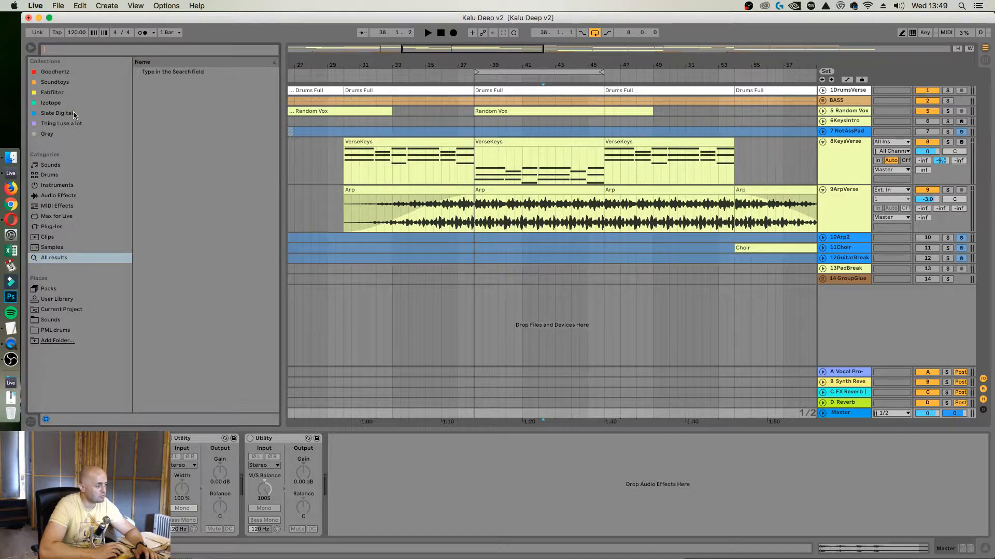
Try EffectRack from the Soundtoys collection at the end of the Master chain, loading its Master Bus Mojo preset
{"action": "left_click", "coordinate": [60, 83]}
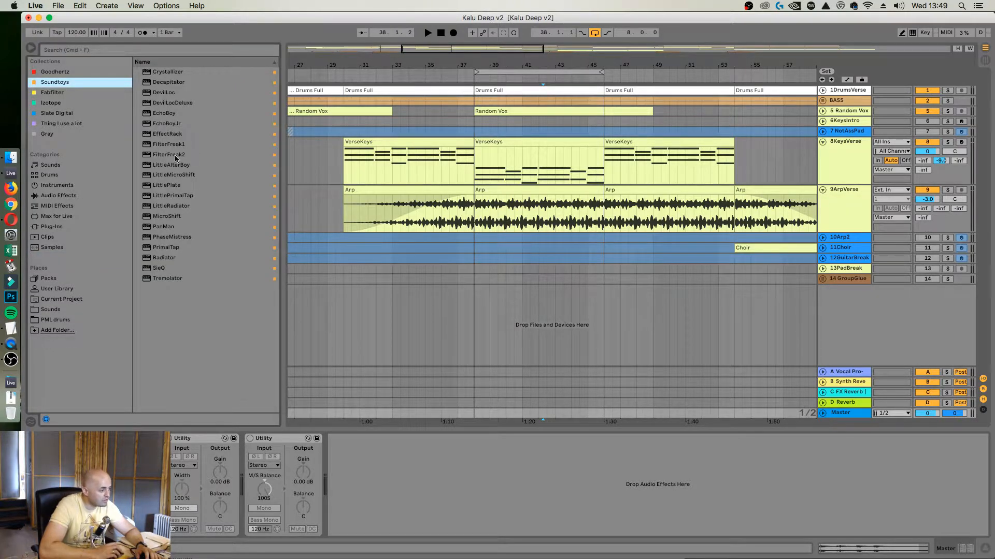
{"action": "left_click_drag", "start_coordinate": [163, 136], "coordinate": [356, 475]}
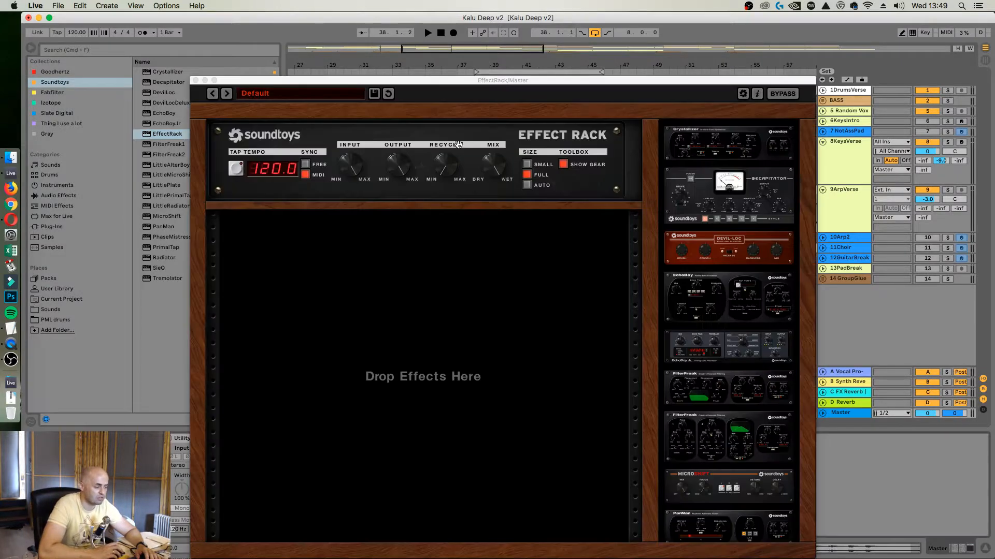
{"action": "left_click", "coordinate": [305, 94]}
{"action": "mouse_move", "coordinate": [305, 97]}
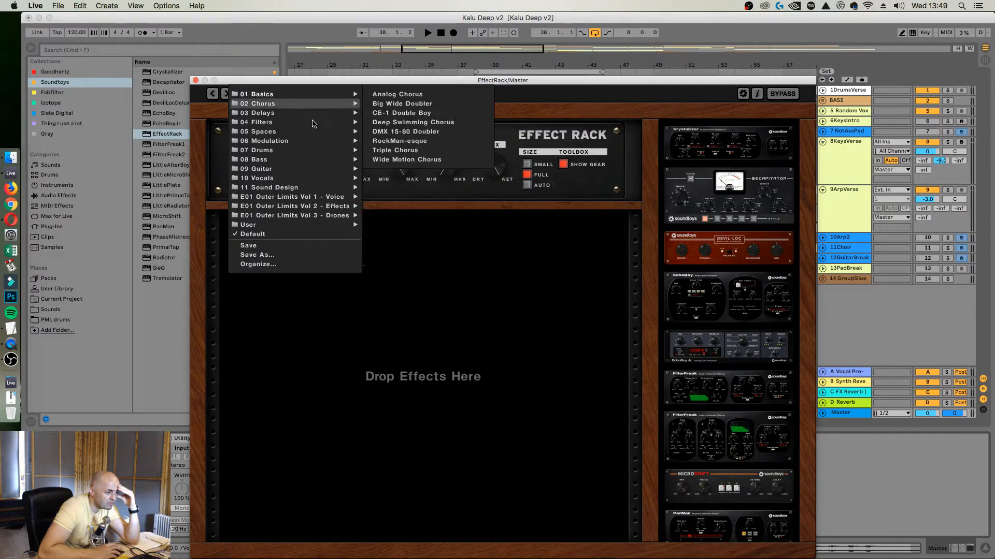
{"action": "mouse_move", "coordinate": [317, 208]}
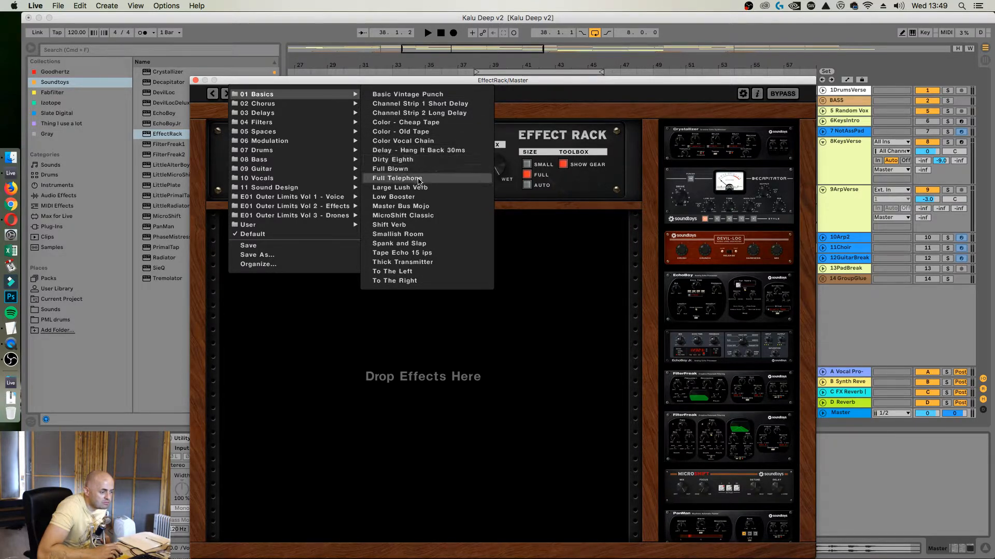
{"action": "left_click", "coordinate": [442, 207]}
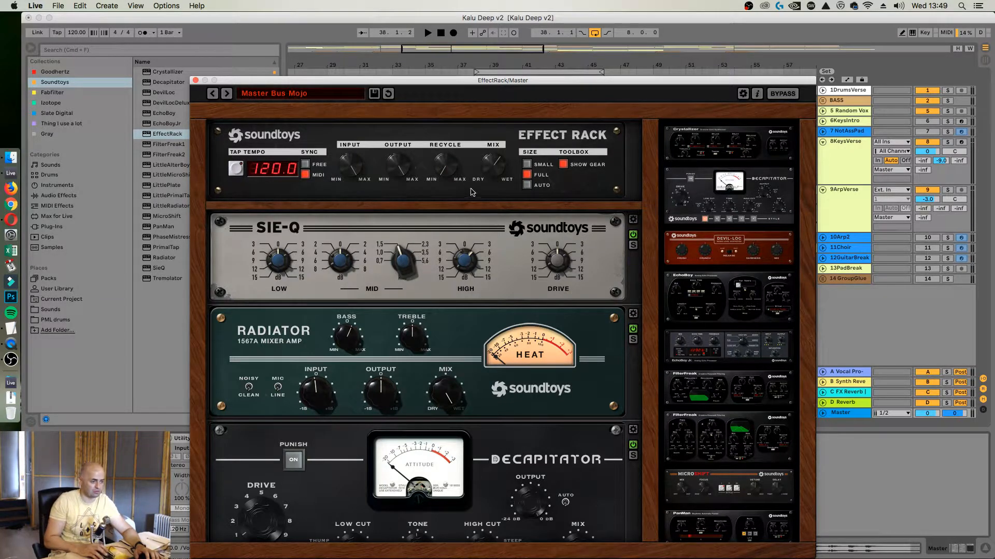
Audition the Master Bus Mojo rack during playback, then close EffectRack and delete it from the Master track
{"action": "key", "text": "space"}
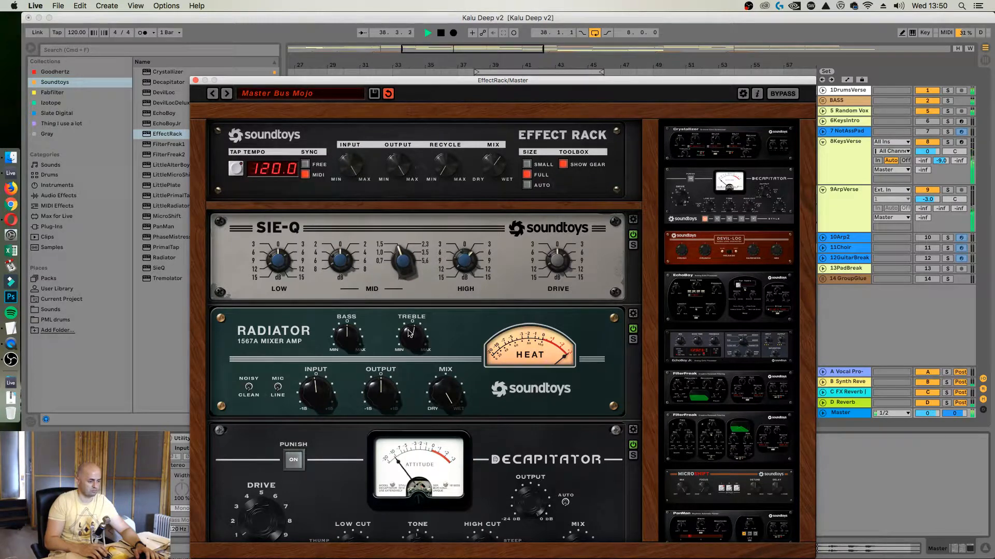
{"action": "scroll", "coordinate": [409, 339], "scroll_direction": "down", "scroll_amount": 4}
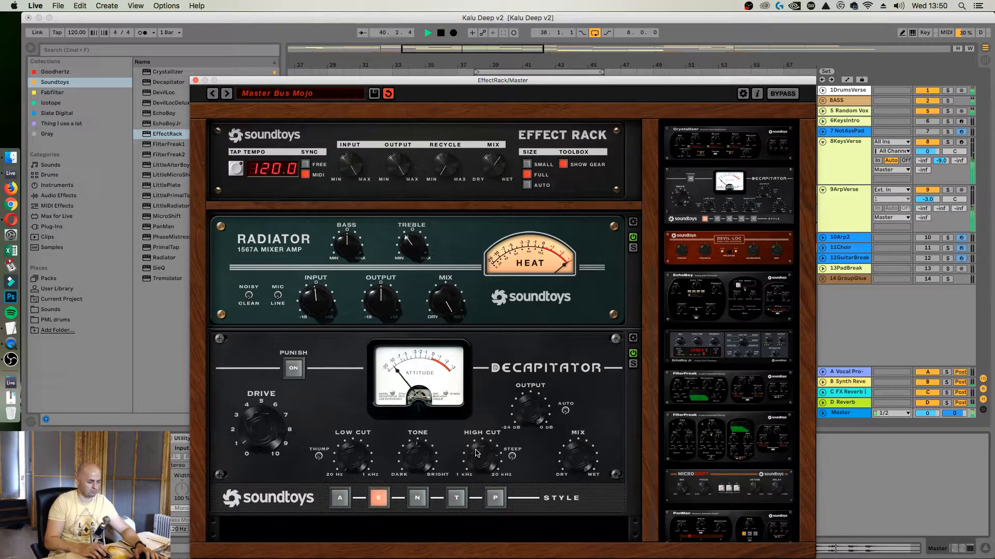
{"action": "scroll", "coordinate": [477, 453], "scroll_direction": "up", "scroll_amount": 4}
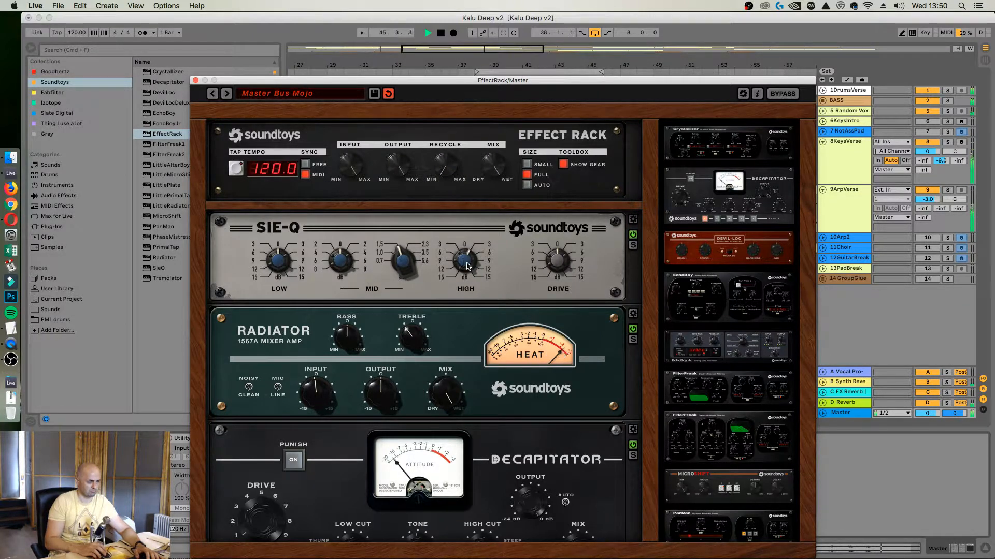
{"action": "key", "text": "space"}
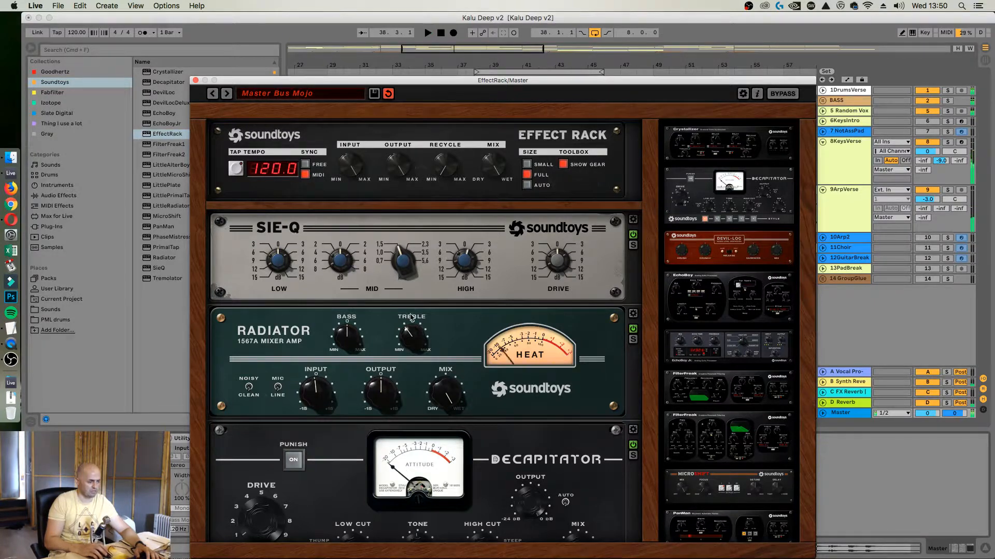
{"action": "left_click", "coordinate": [195, 80]}
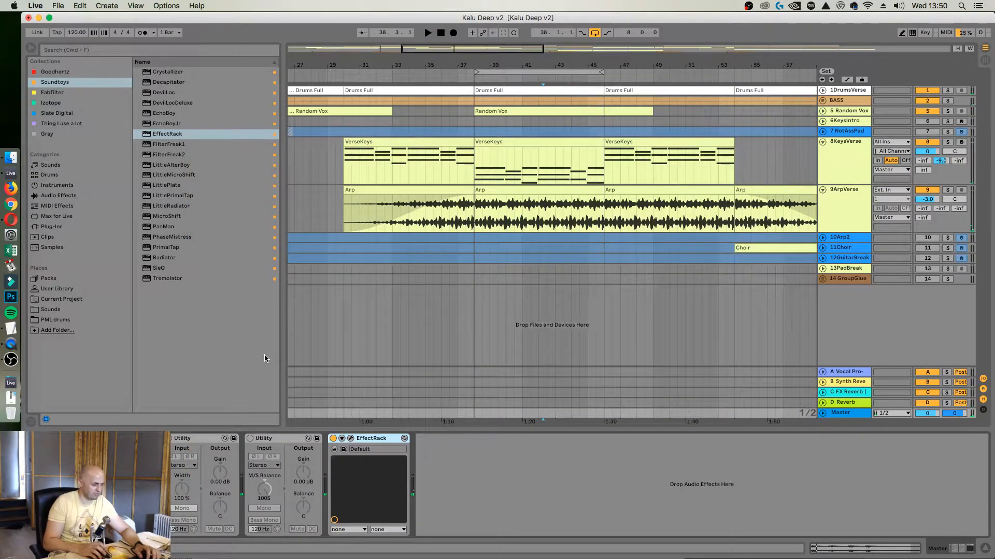
{"action": "key", "text": "Delete"}
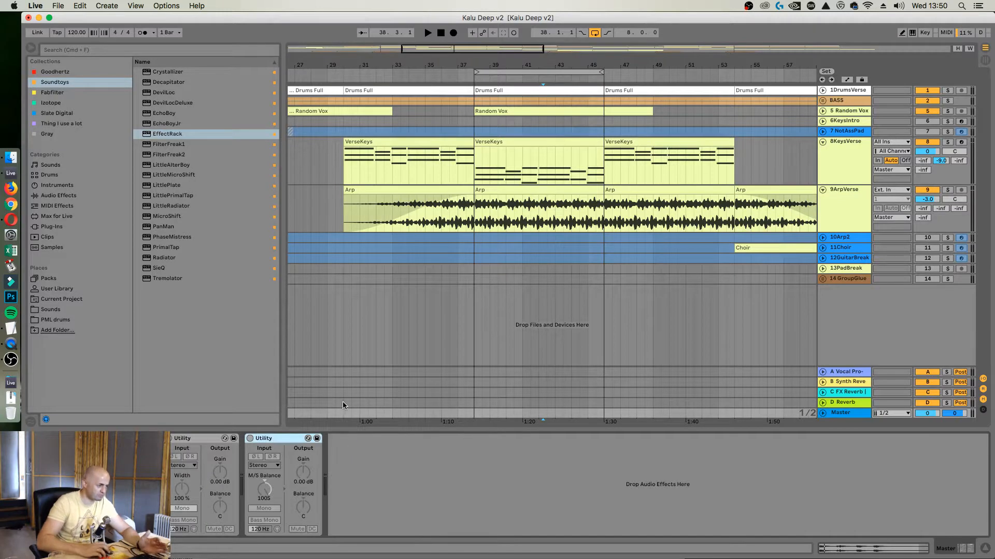
Search for "slate tape", insert Virtual Tape Machines from the Slate Digital collection after the last Utility on Master, and open its settings
{"action": "left_click", "coordinate": [95, 48]}
{"action": "type", "text": "slate"}
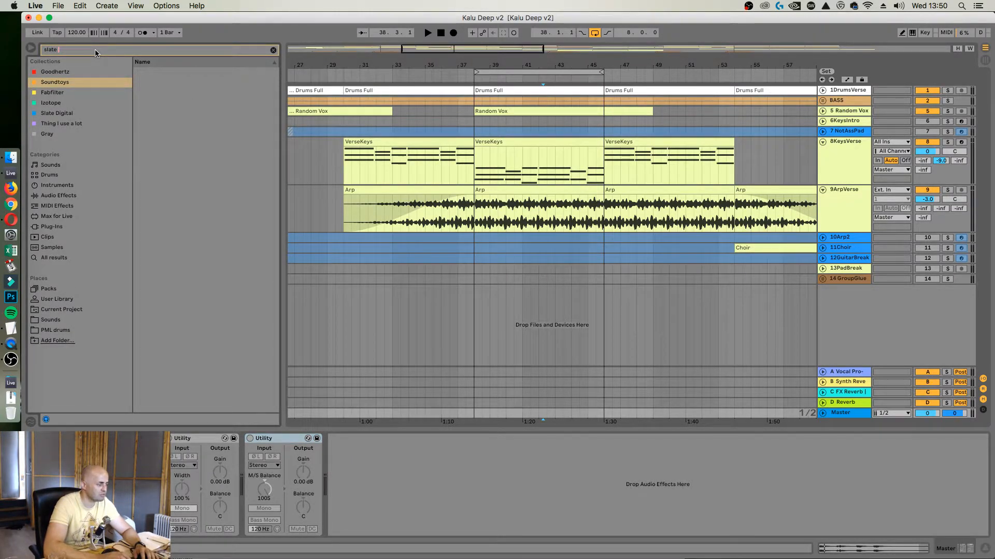
{"action": "type", "text": " tape"}
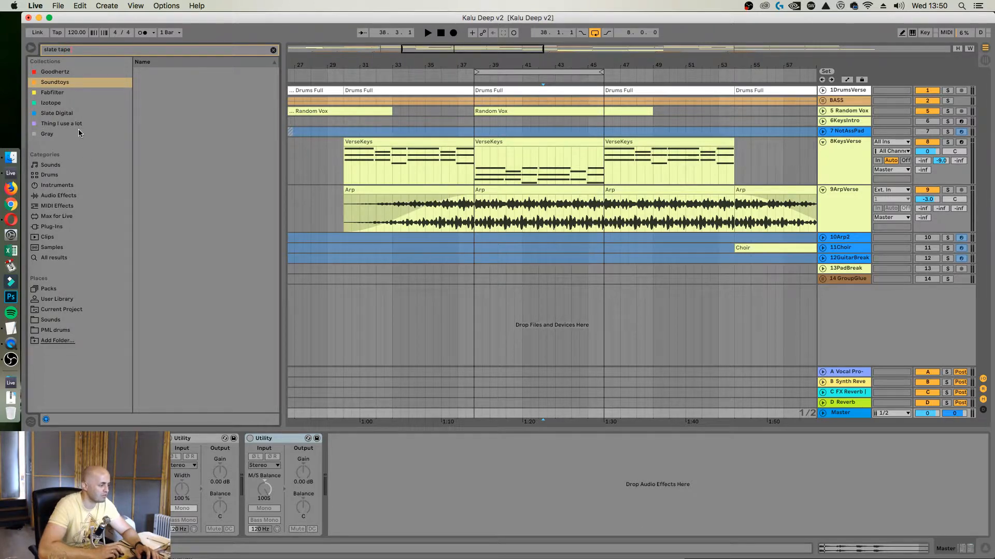
{"action": "left_click", "coordinate": [72, 113]}
{"action": "left_click_drag", "start_coordinate": [185, 74], "coordinate": [370, 471]}
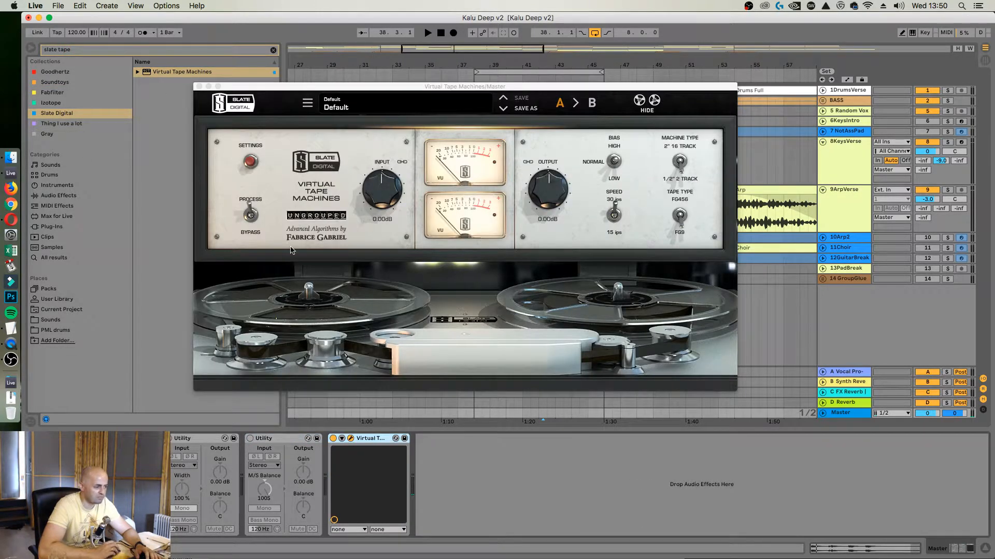
{"action": "left_click", "coordinate": [252, 162]}
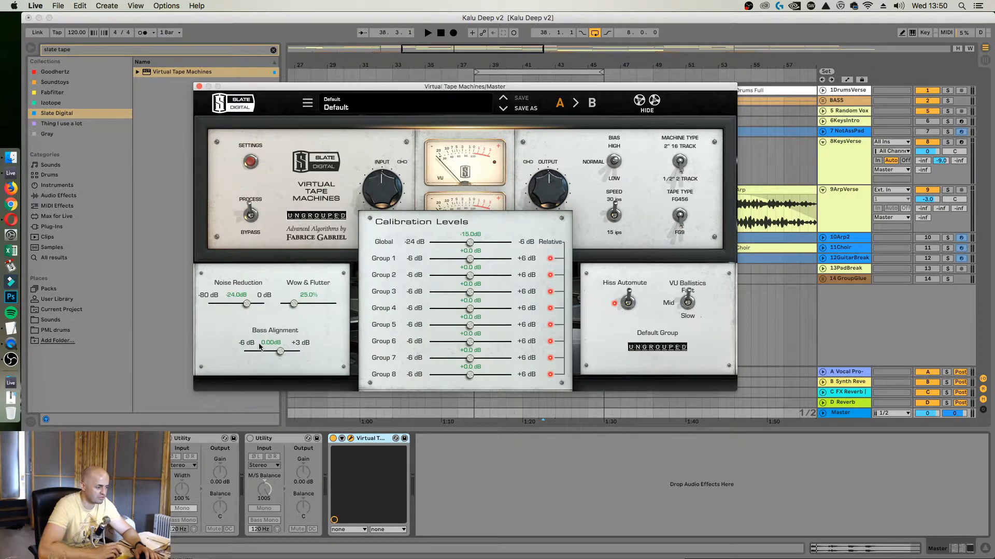
During playback, set Virtual Tape Machines' Noise Reduction to -80.0 dB and Bass Alignment to -1.05 dB, then close its settings
{"action": "key", "text": "space"}
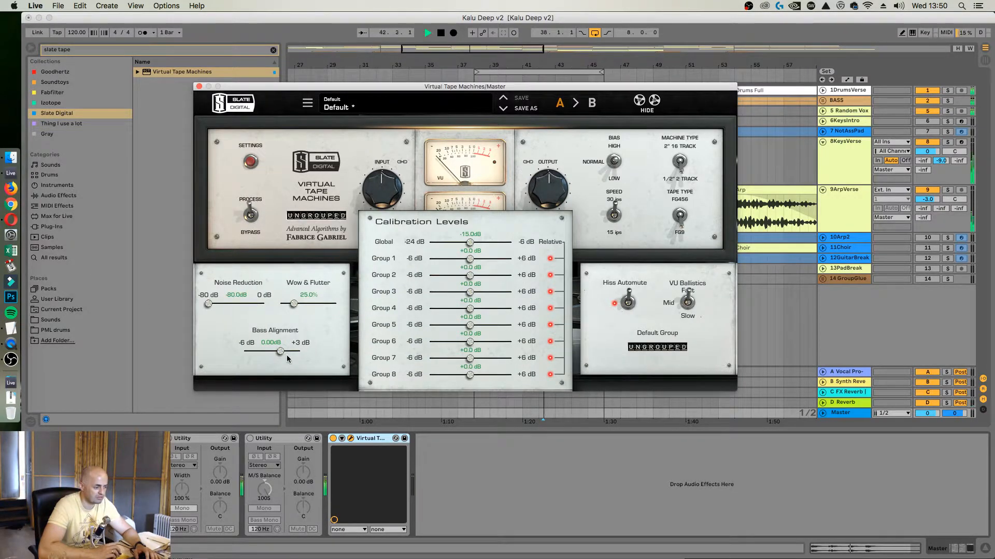
{"action": "left_click", "coordinate": [280, 351]}
{"action": "left_click_drag", "start_coordinate": [279, 353], "coordinate": [274, 356]}
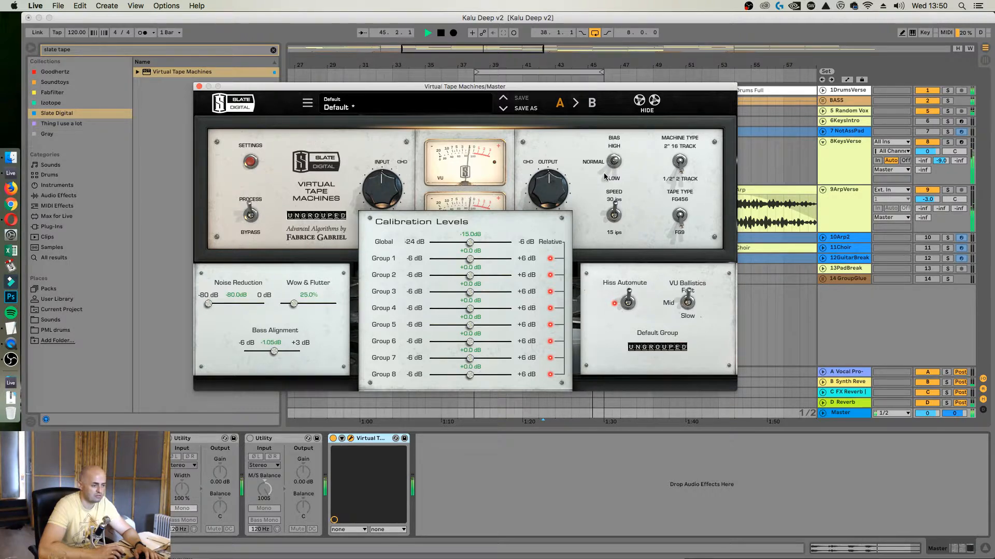
{"action": "left_click", "coordinate": [459, 176]}
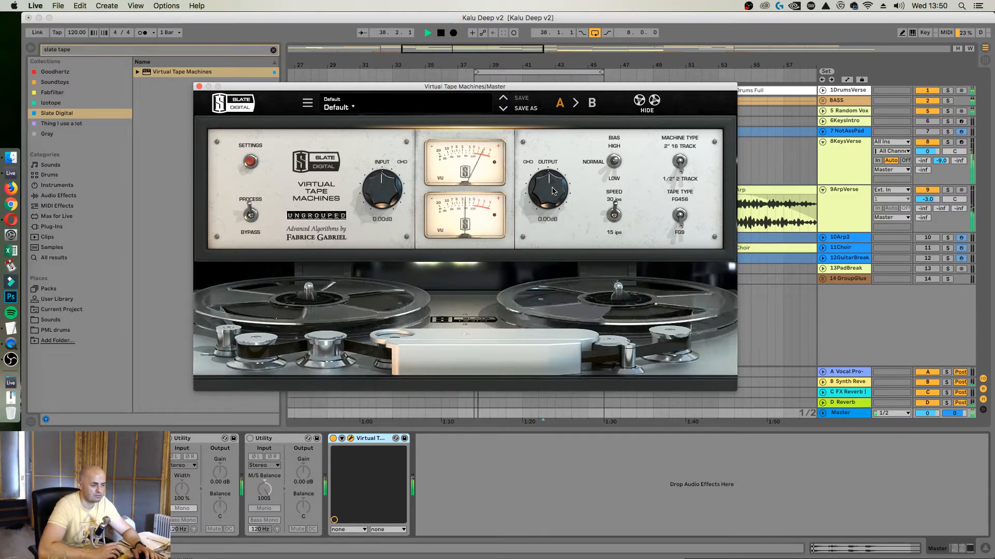
Audition lower linked input gain and the alternative tape type in Virtual Tape Machines, then reset the gain to 0.00 dB and close the plug-in window
{"action": "left_click_drag", "start_coordinate": [553, 185], "coordinate": [553, 179]}
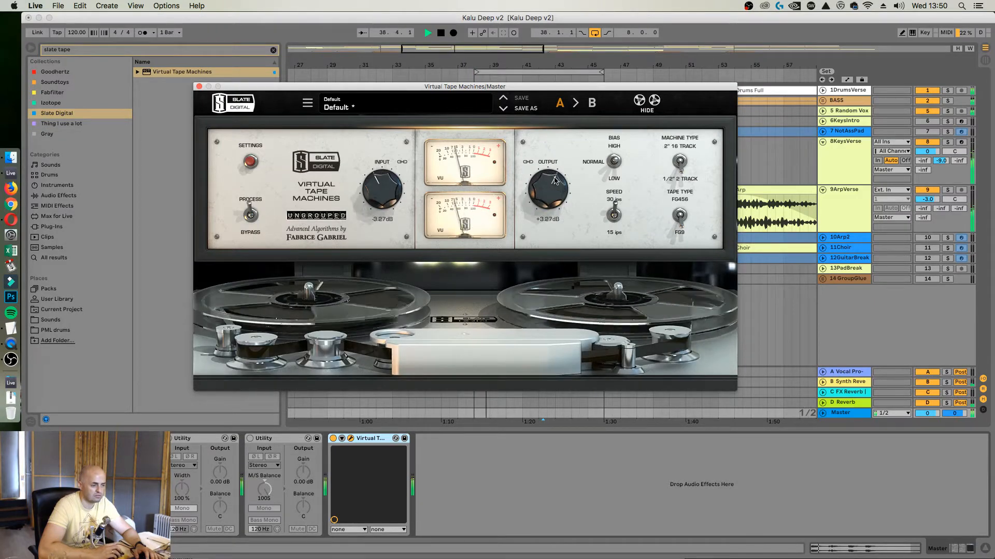
{"action": "left_click", "coordinate": [680, 215]}
{"action": "left_click", "coordinate": [680, 216]}
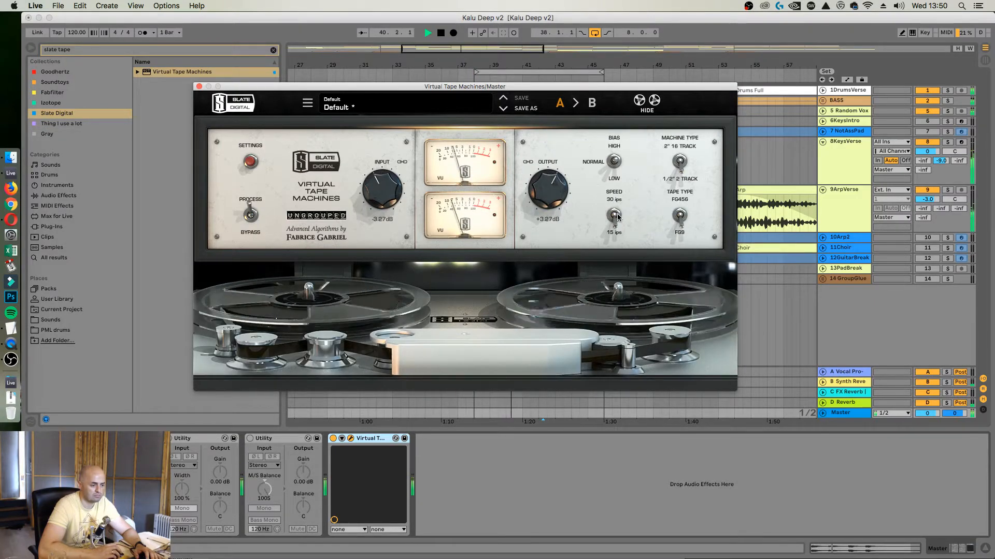
{"action": "double_click", "coordinate": [389, 192]}
{"action": "left_click_drag", "start_coordinate": [388, 192], "coordinate": [390, 194]}
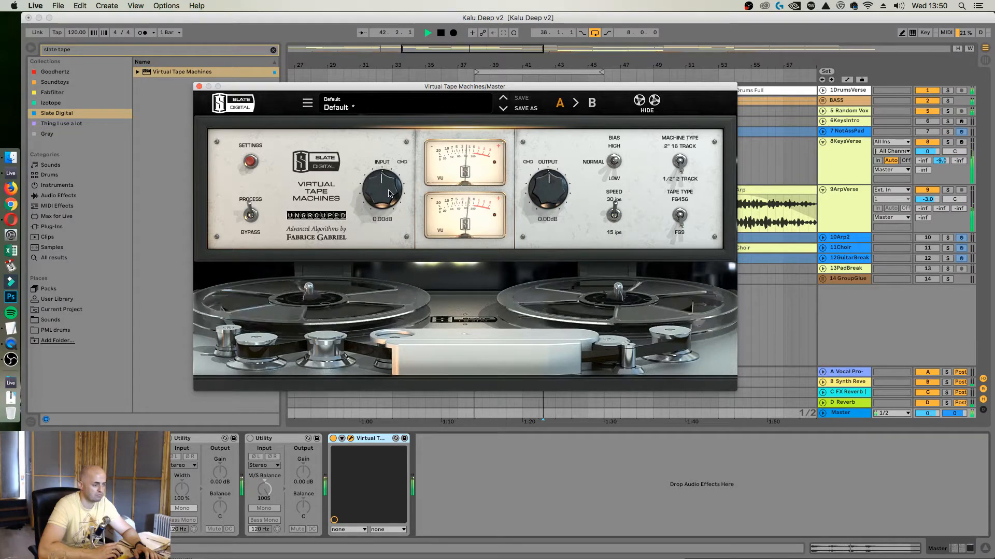
{"action": "left_click", "coordinate": [199, 87]}
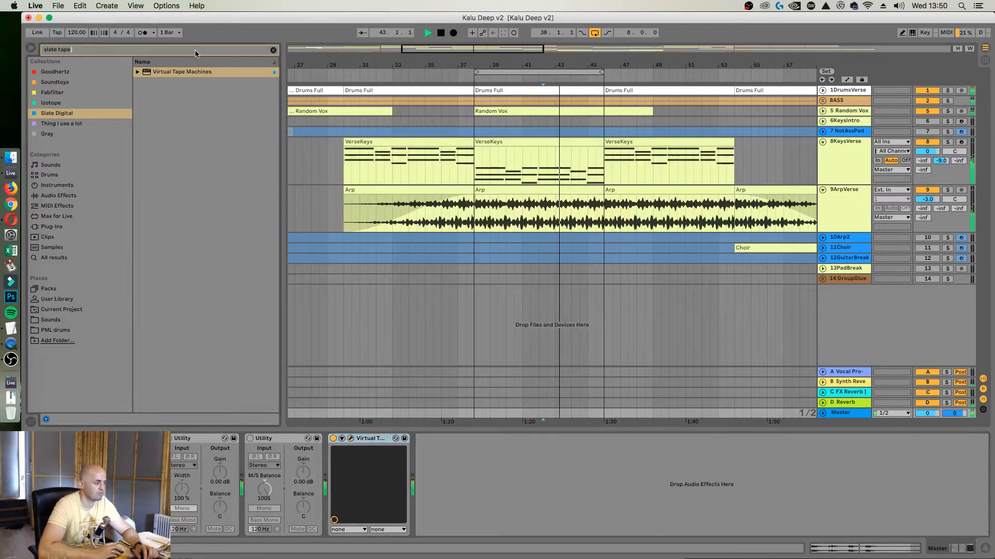
Clear the browser search, unfold the 5 Random Vox track and stop playback
{"action": "double_click", "coordinate": [195, 50]}
{"action": "triple_click", "coordinate": [197, 51]}
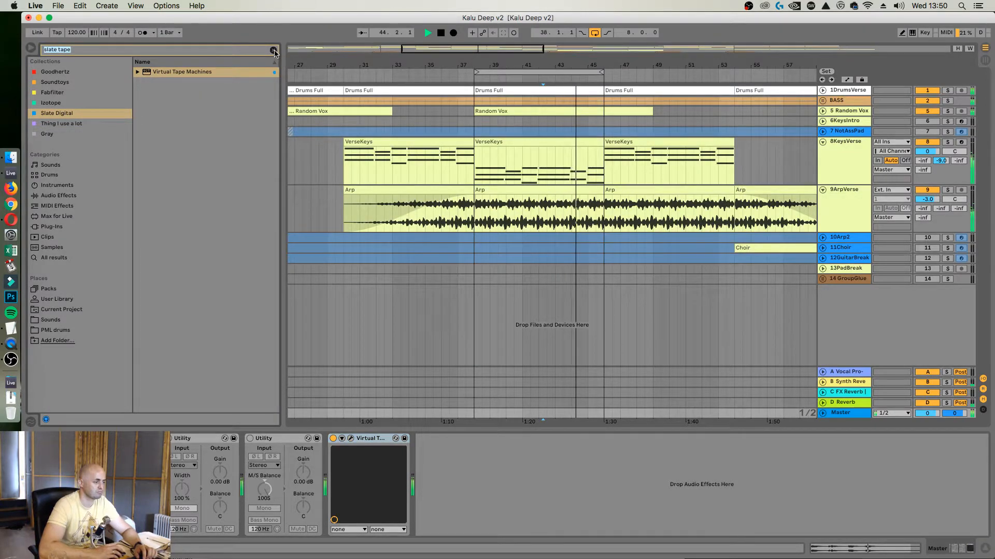
{"action": "left_click", "coordinate": [273, 50]}
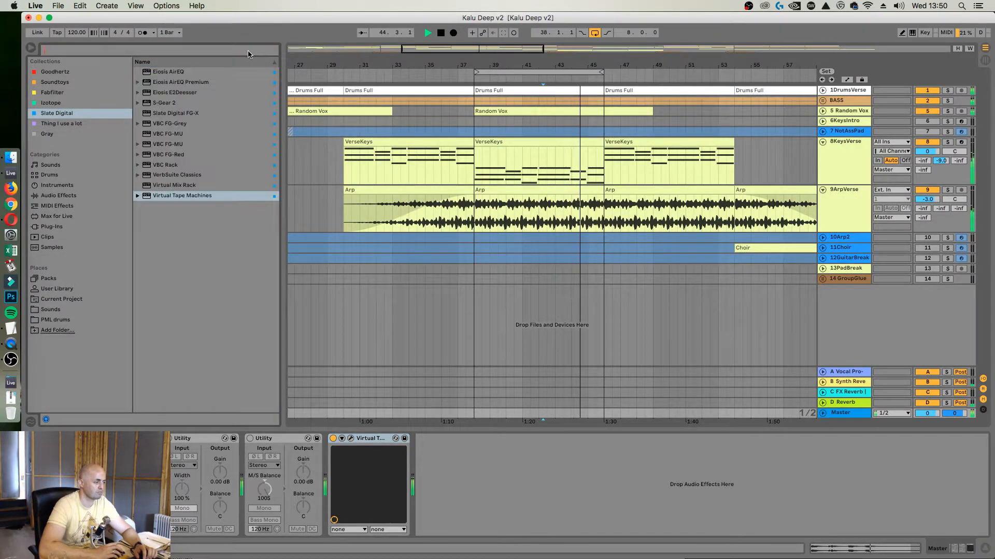
{"action": "left_click", "coordinate": [822, 111]}
{"action": "left_click", "coordinate": [619, 133]}
{"action": "key", "text": "space"}
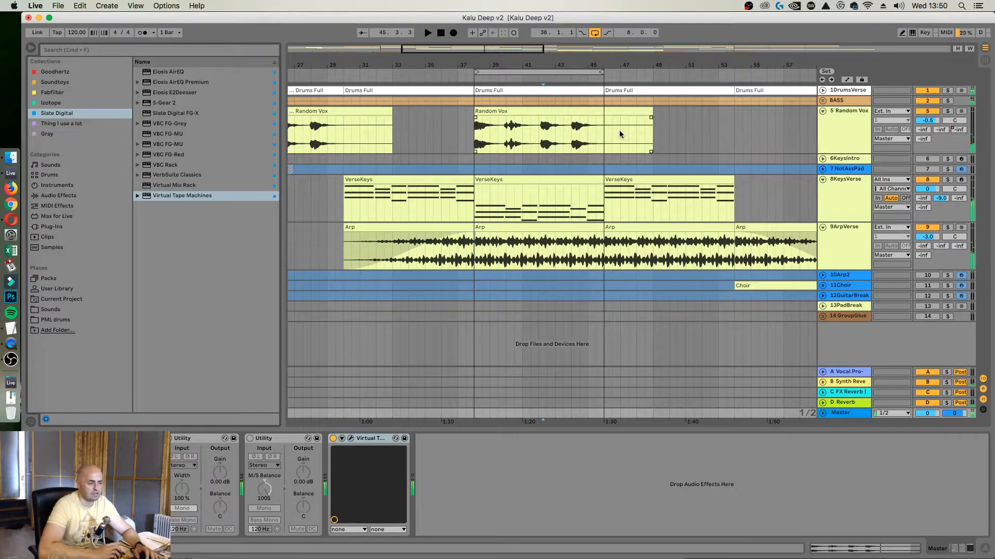
Copy the Boots and Cats rack from 8KeysVerse to the end of the 5 Random Vox device chain
{"action": "left_click", "coordinate": [483, 133]}
{"action": "left_click_drag", "start_coordinate": [481, 66], "coordinate": [434, 142]}
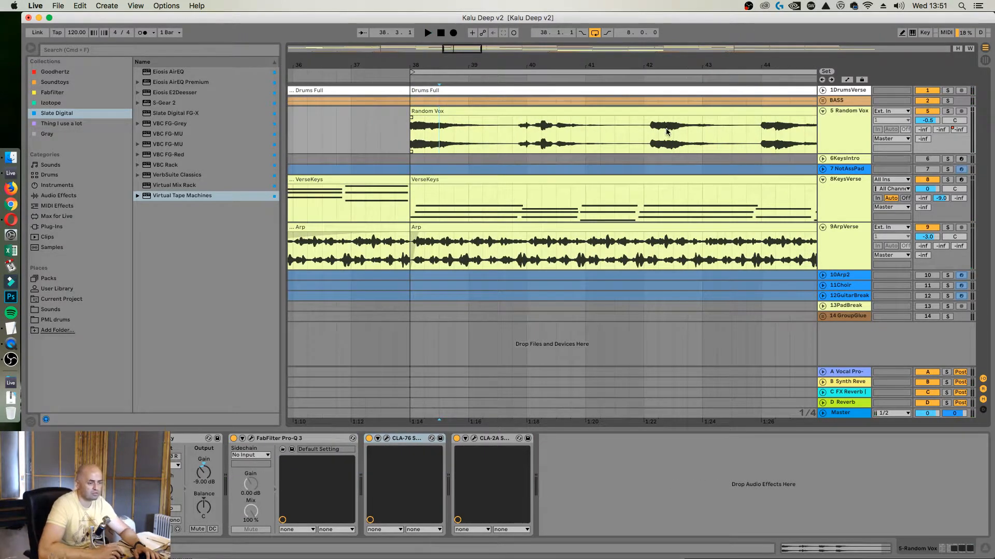
{"action": "left_click", "coordinate": [834, 117]}
{"action": "left_click", "coordinate": [841, 201]}
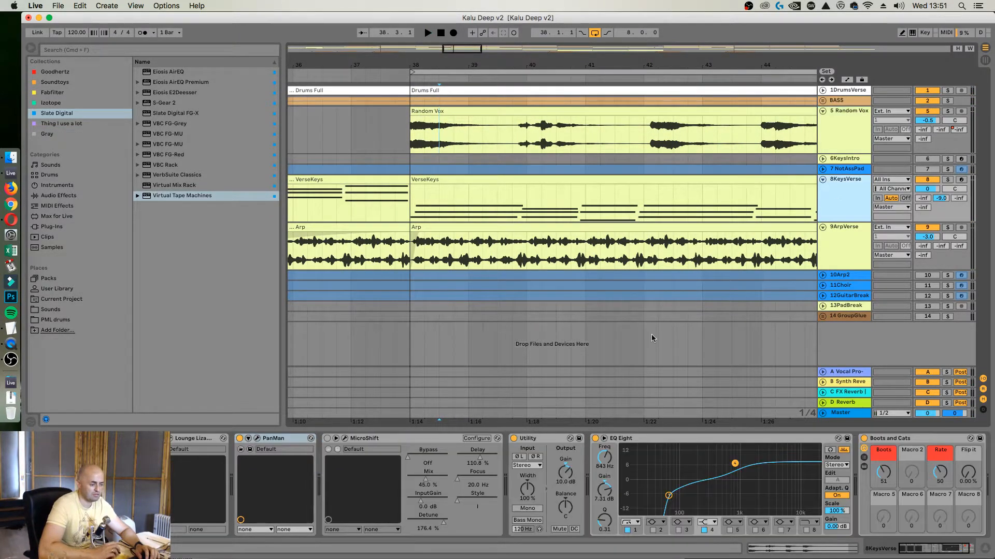
{"action": "left_click", "coordinate": [908, 441]}
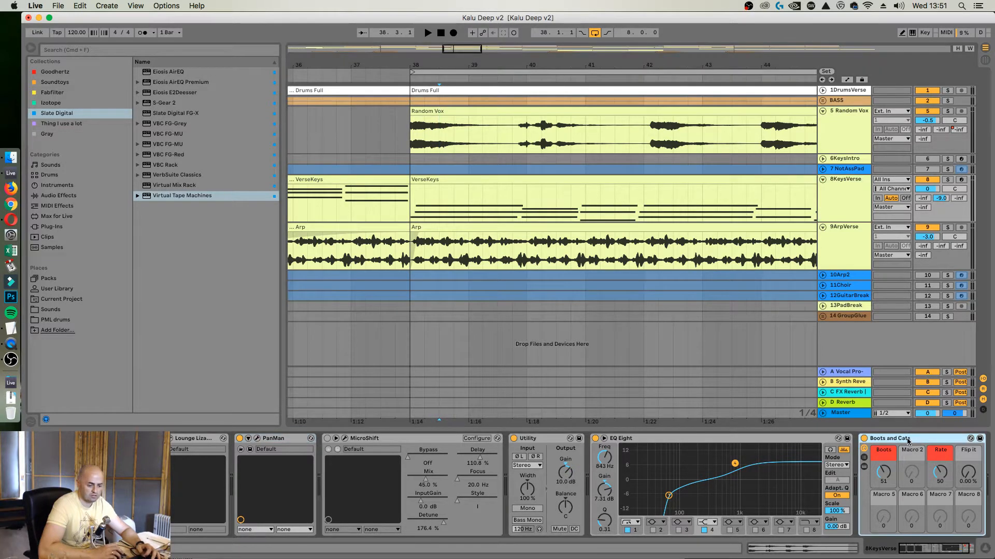
{"action": "left_click", "coordinate": [843, 153]}
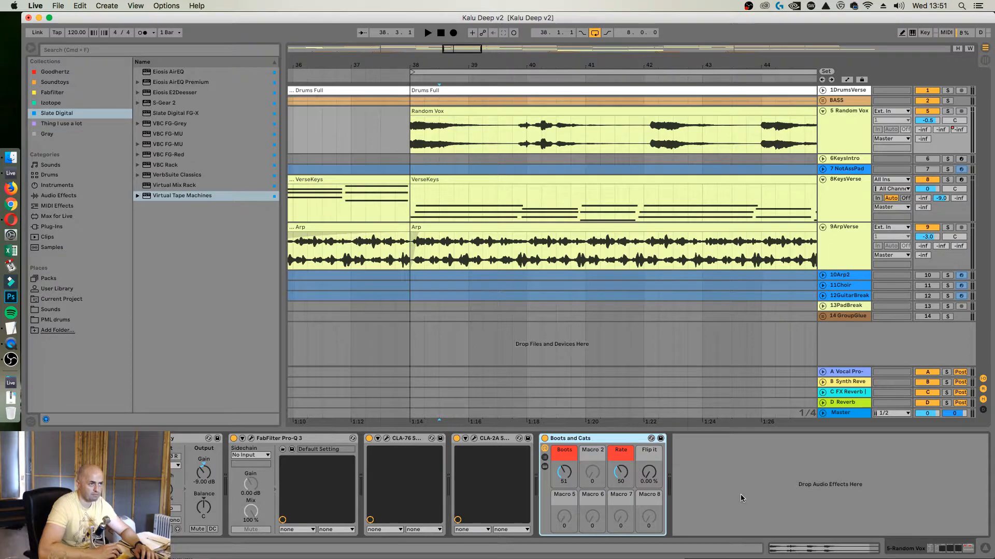
Audition Random Vox with the Boots macro at 42, then switch the arrangement to automation view
{"action": "key", "text": "space"}
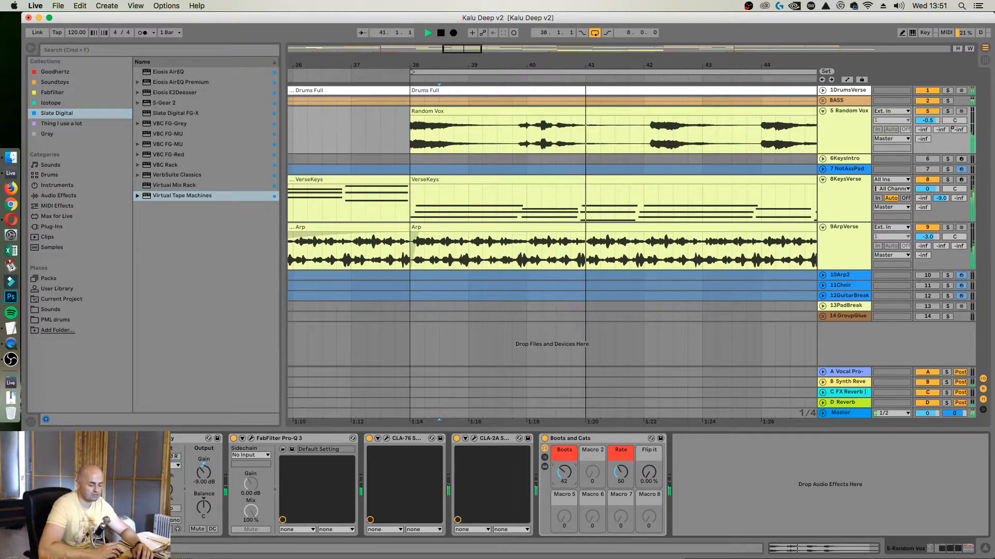
{"action": "key", "text": "space"}
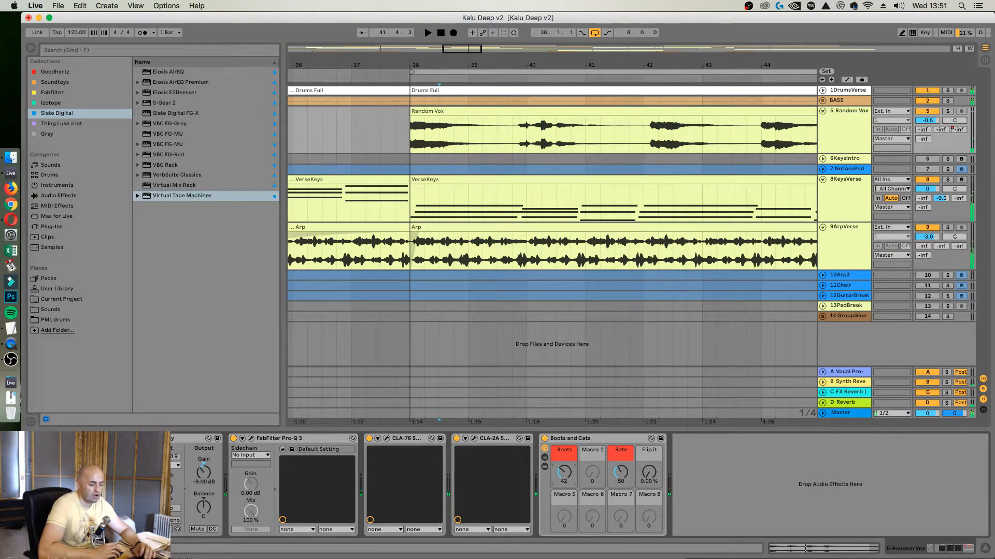
{"action": "key", "text": "a"}
{"action": "left_click_drag", "start_coordinate": [492, 66], "coordinate": [486, 86]}
{"action": "key", "text": "space"}
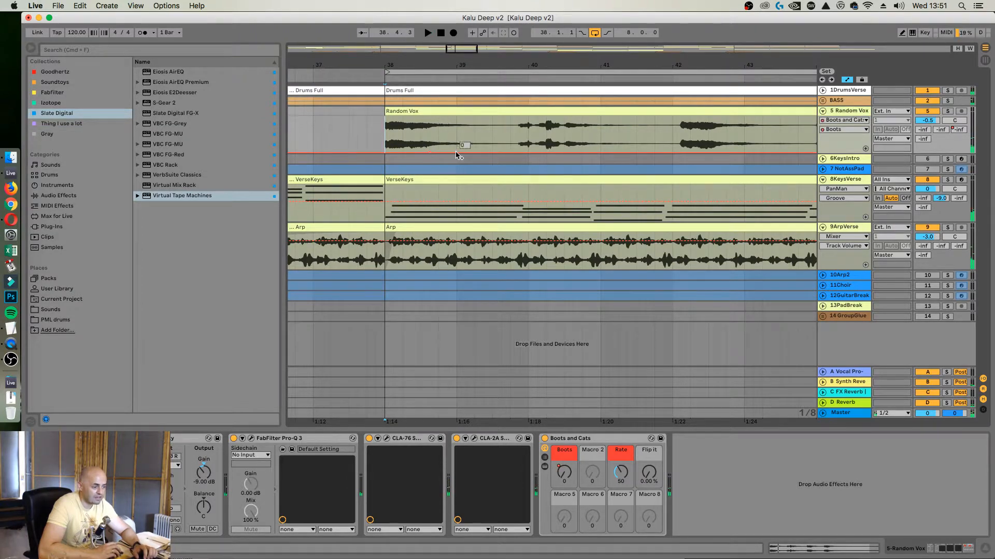
Draw Boots automation on Random Vox, with ramps rising to about 44 and a fall after the third vocal hit
{"action": "left_click_drag", "start_coordinate": [514, 154], "coordinate": [671, 141]}
{"action": "left_click_drag", "start_coordinate": [756, 64], "coordinate": [592, 64]}
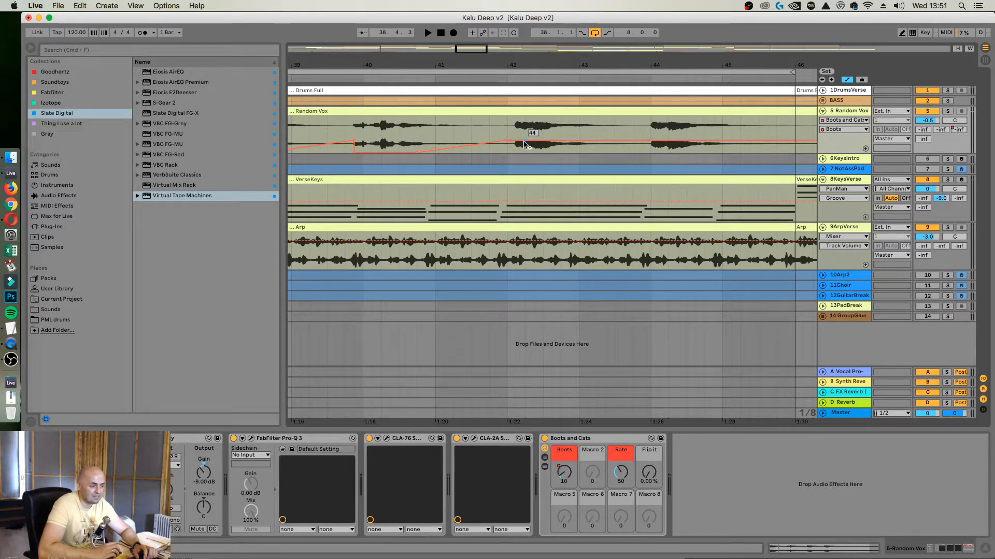
{"action": "left_click_drag", "start_coordinate": [516, 141], "coordinate": [552, 152]}
{"action": "left_click_drag", "start_coordinate": [686, 66], "coordinate": [614, 84]}
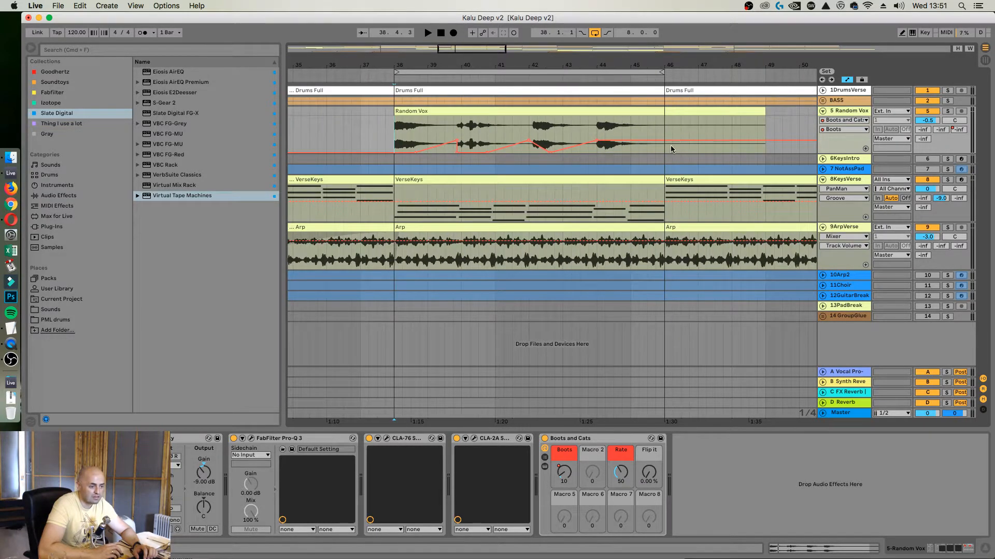
Add a Boots automation drop after the fourth vocal hit and curve the falls after the third and fourth hits
{"action": "mouse_move", "coordinate": [622, 144]}
{"action": "left_mouse_down"}
{"action": "mouse_move", "coordinate": [638, 151]}
{"action": "mouse_move", "coordinate": [625, 150]}
{"action": "left_mouse_up"}
{"action": "mouse_move", "coordinate": [549, 151]}
{"action": "left_mouse_down"}
{"action": "mouse_move", "coordinate": [549, 124]}
{"action": "mouse_move", "coordinate": [550, 140]}
{"action": "left_mouse_up"}
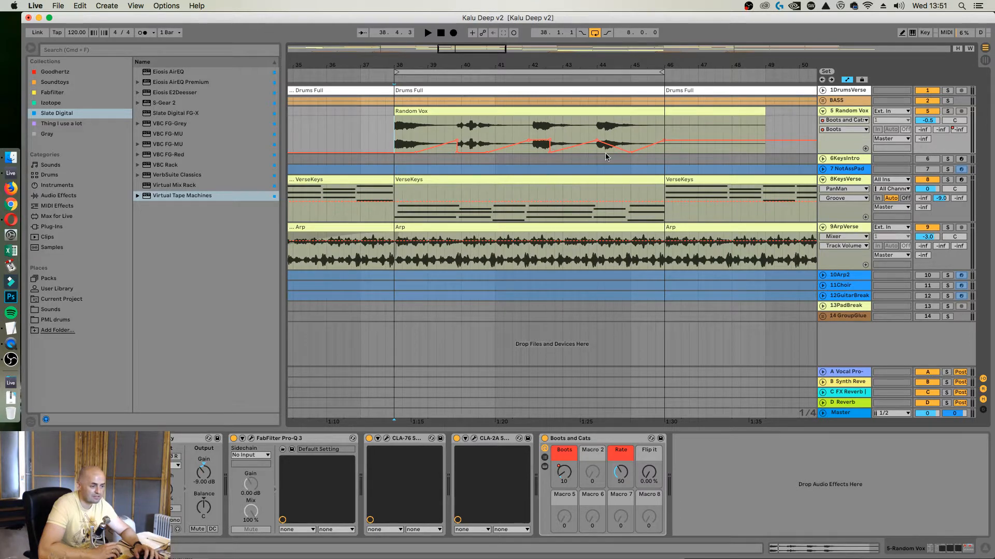
{"action": "left_click_drag", "start_coordinate": [612, 154], "coordinate": [613, 154]}
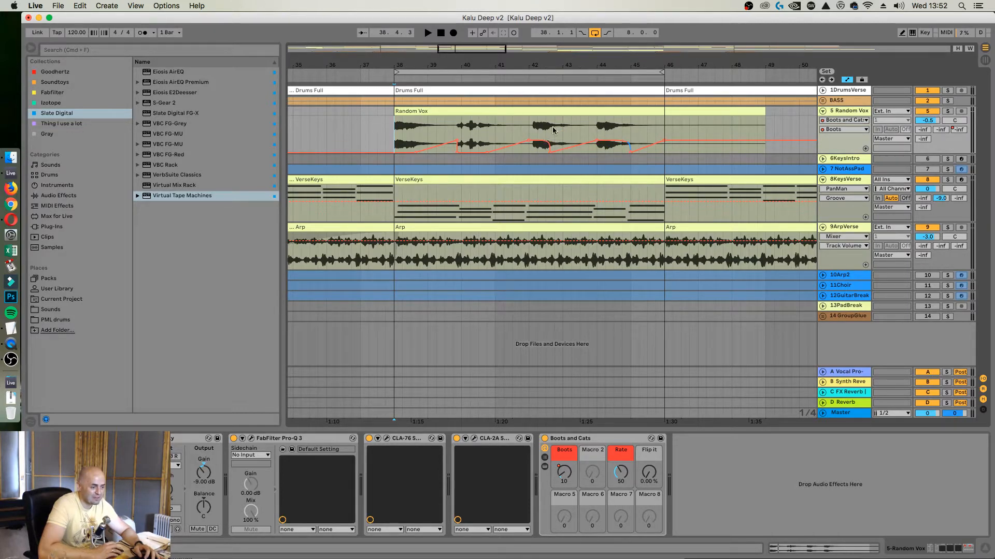
{"action": "left_click_drag", "start_coordinate": [552, 66], "coordinate": [552, 104]}
{"action": "left_click_drag", "start_coordinate": [547, 157], "coordinate": [559, 152]}
{"action": "key", "text": "space"}
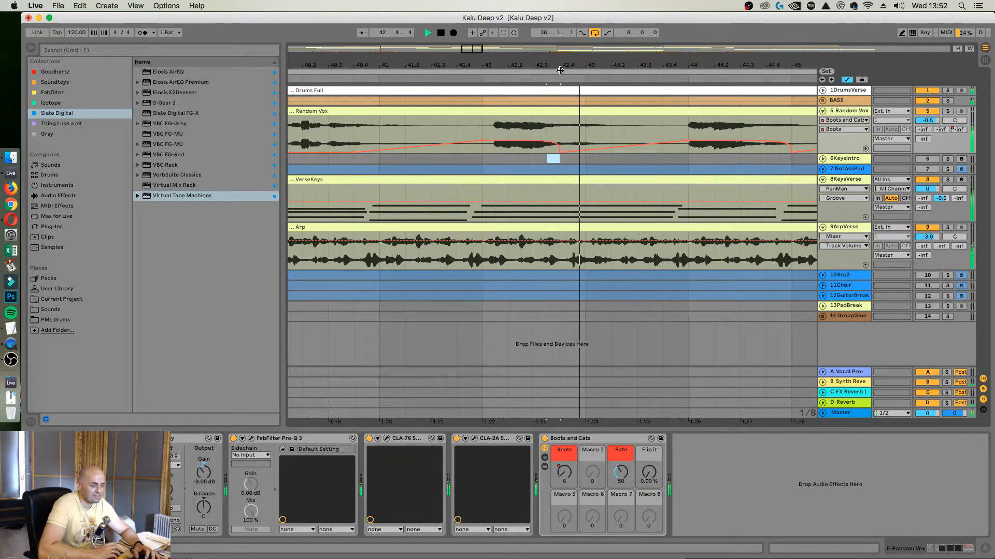
Play Random Vox from bar 38 and reshape the Boots automation so it drops at the start of the third vocal hit
{"action": "key", "text": "space"}
{"action": "left_click_drag", "start_coordinate": [560, 65], "coordinate": [573, 40]}
{"action": "left_click", "coordinate": [348, 136]}
{"action": "key", "text": "space"}
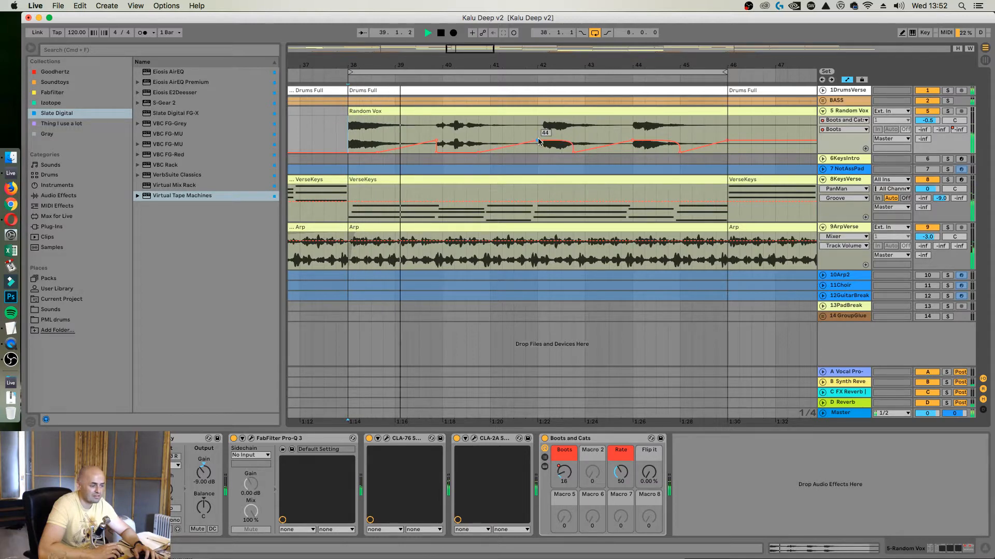
{"action": "mouse_move", "coordinate": [539, 142]}
{"action": "left_mouse_down"}
{"action": "mouse_move", "coordinate": [559, 150]}
{"action": "mouse_move", "coordinate": [539, 139]}
{"action": "mouse_move", "coordinate": [537, 152]}
{"action": "mouse_move", "coordinate": [548, 152]}
{"action": "left_mouse_up"}
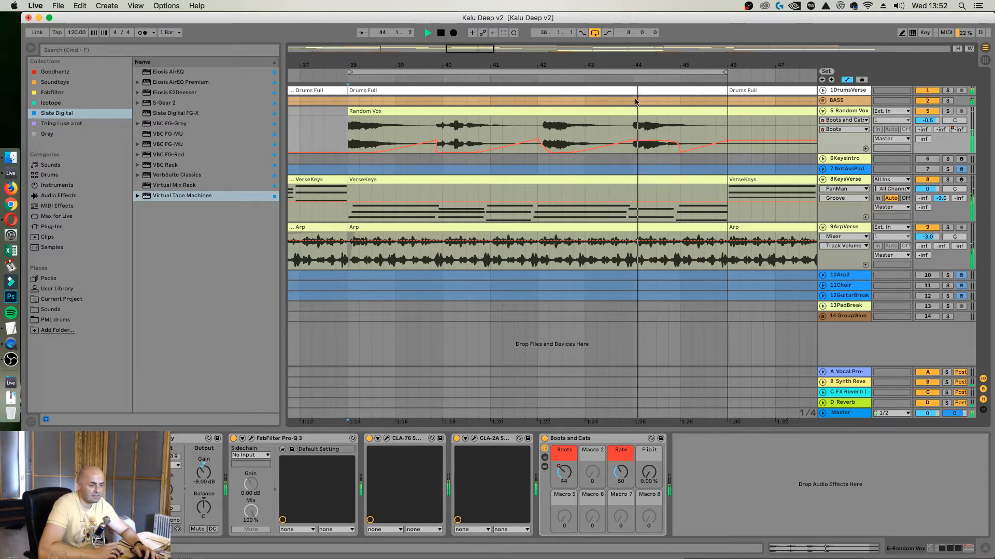
{"action": "left_click_drag", "start_coordinate": [604, 68], "coordinate": [604, 65]}
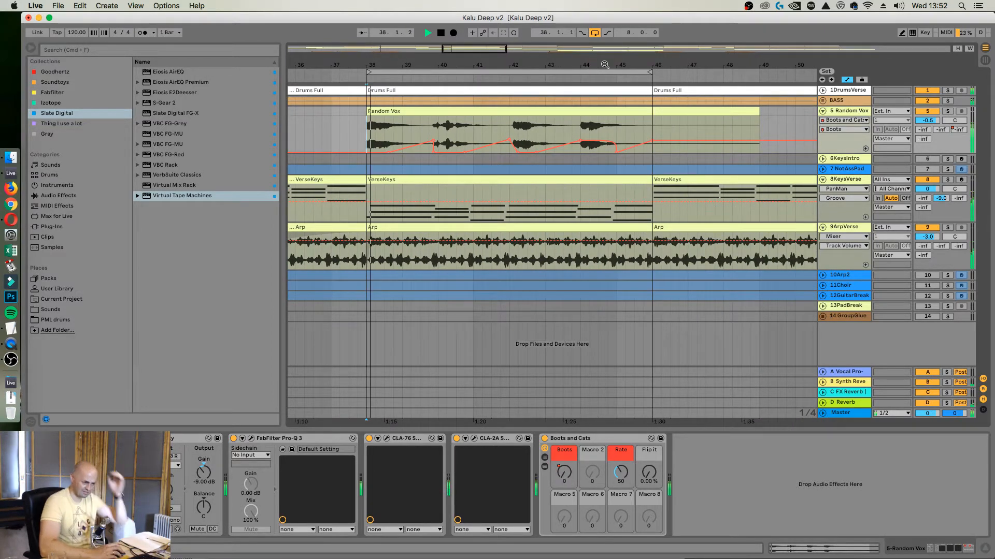
Delete the Boots macro's automation on Random Vox and set the macro to a constant 32
{"action": "right_click", "coordinate": [564, 470]}
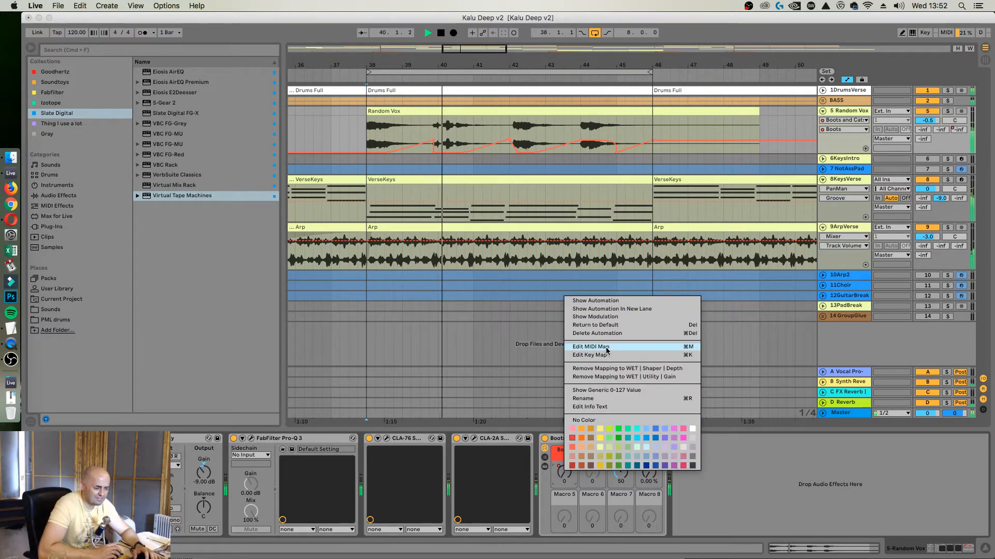
{"action": "left_click", "coordinate": [596, 333]}
{"action": "left_click_drag", "start_coordinate": [564, 474], "coordinate": [564, 472]}
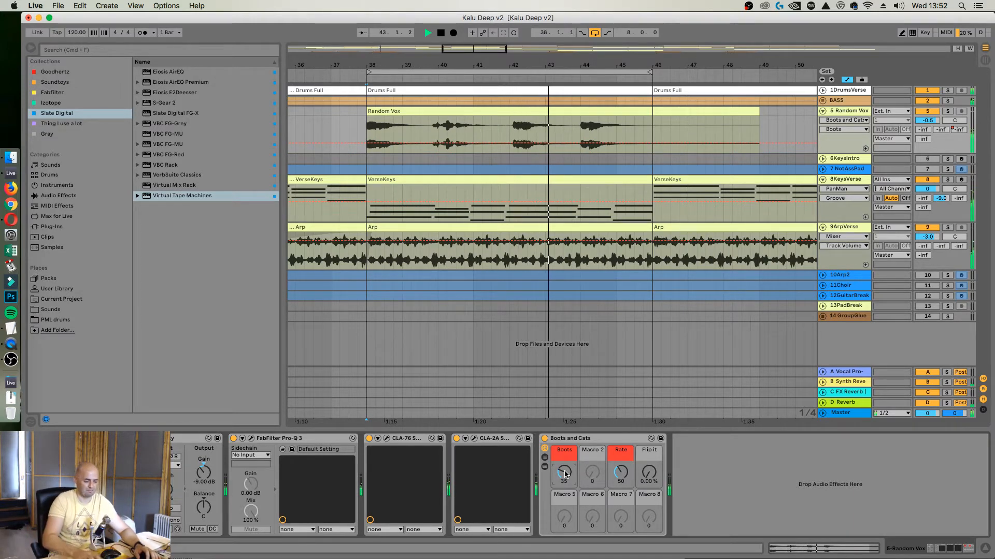
{"action": "left_click_drag", "start_coordinate": [564, 474], "coordinate": [565, 475]}
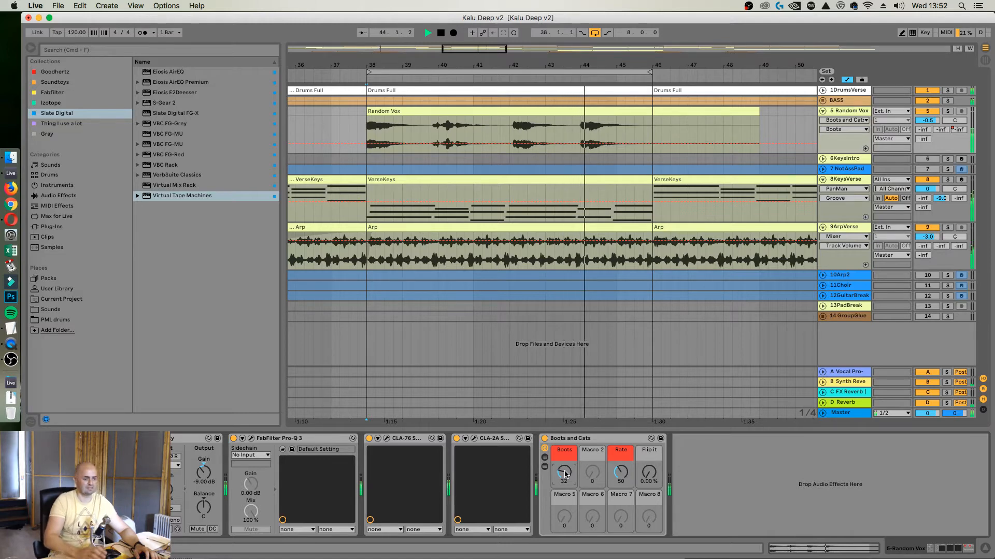
Review the 1DrumsVerse device chain through to its MasterFX rack, then fold all the tracks
{"action": "left_click", "coordinate": [823, 90]}
{"action": "left_click", "coordinate": [845, 90]}
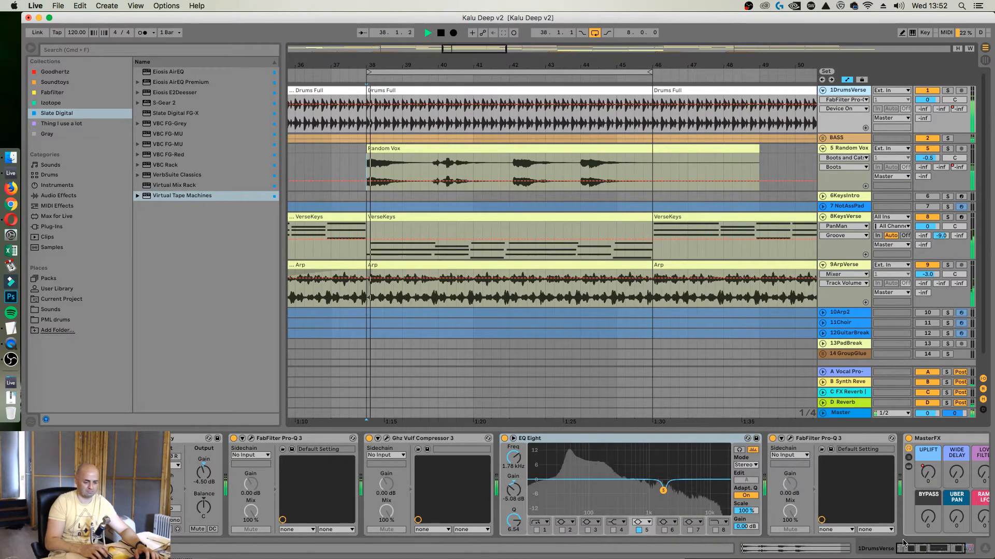
{"action": "scroll", "coordinate": [768, 461], "scroll_direction": "right", "scroll_amount": 3}
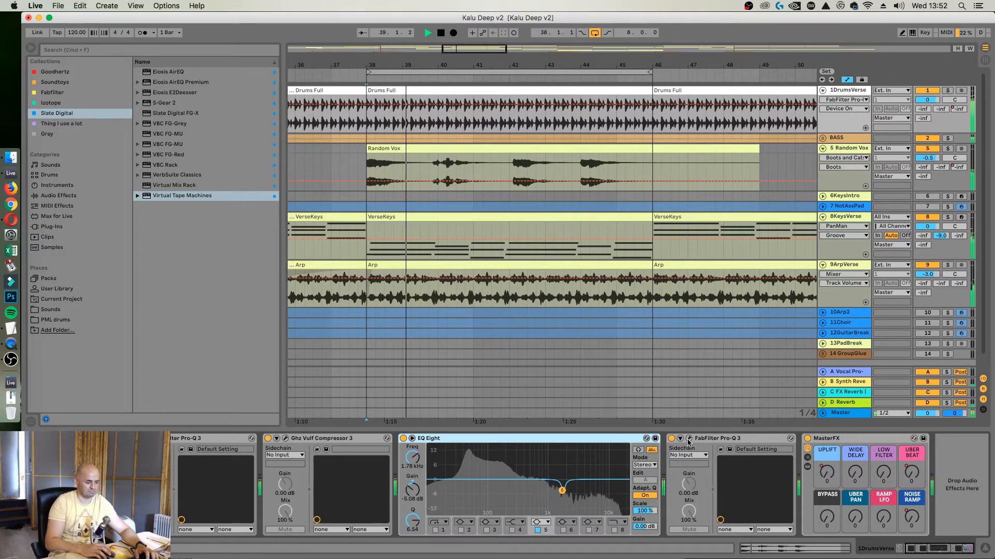
{"action": "left_click", "coordinate": [823, 90]}
{"action": "left_click", "coordinate": [823, 111], "text": "alt"}
Stop playback and delete Virtual Tape Machines from the Master track
{"action": "key", "text": "space"}
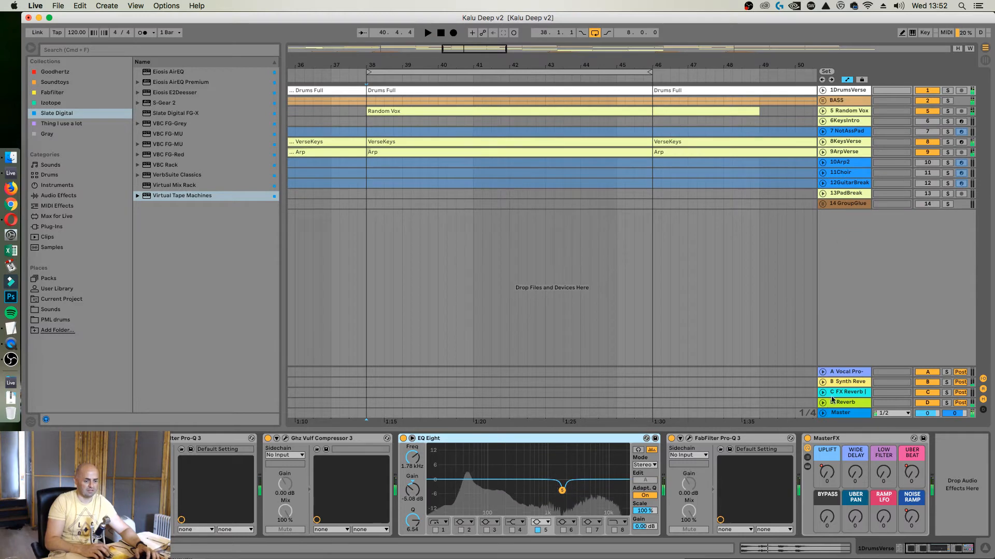
{"action": "left_click", "coordinate": [842, 412]}
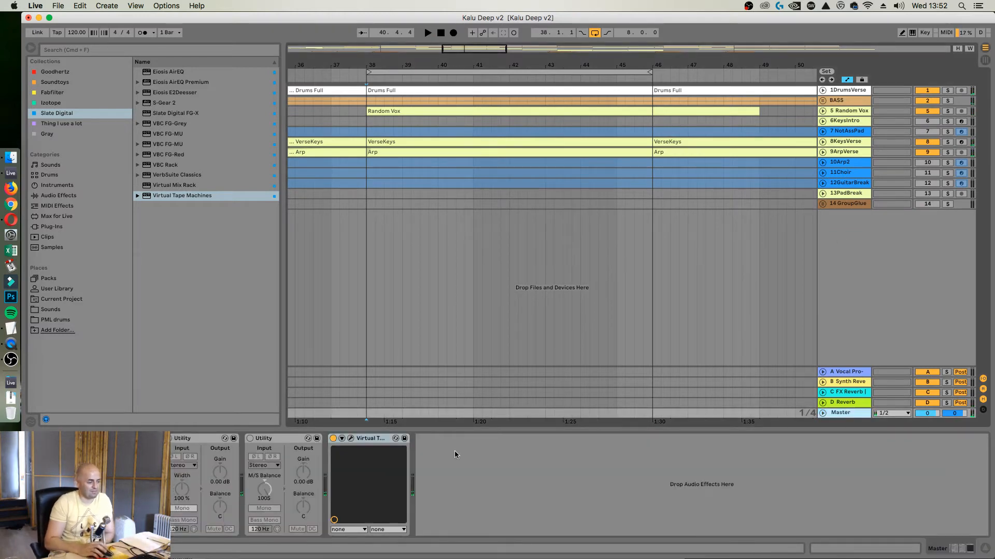
{"action": "key", "text": "Delete"}
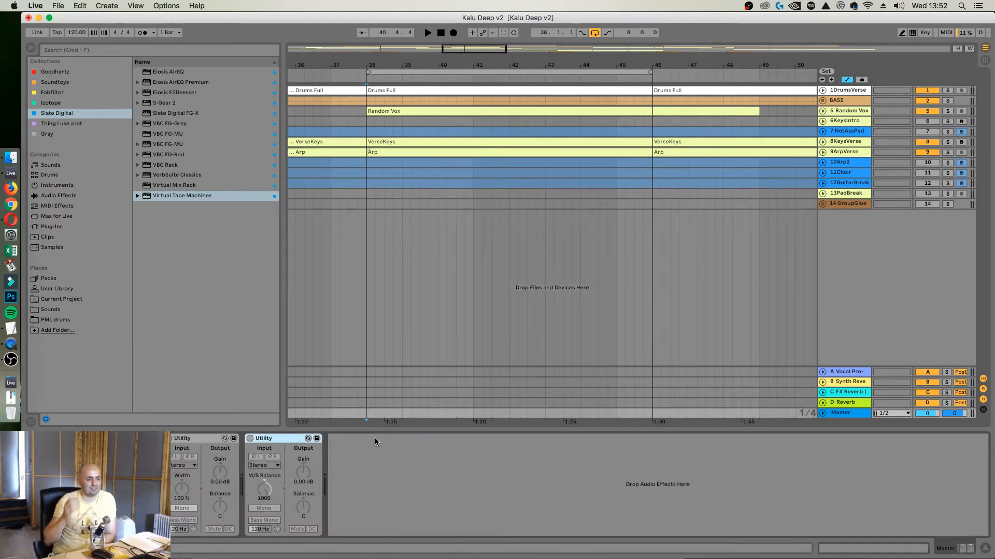